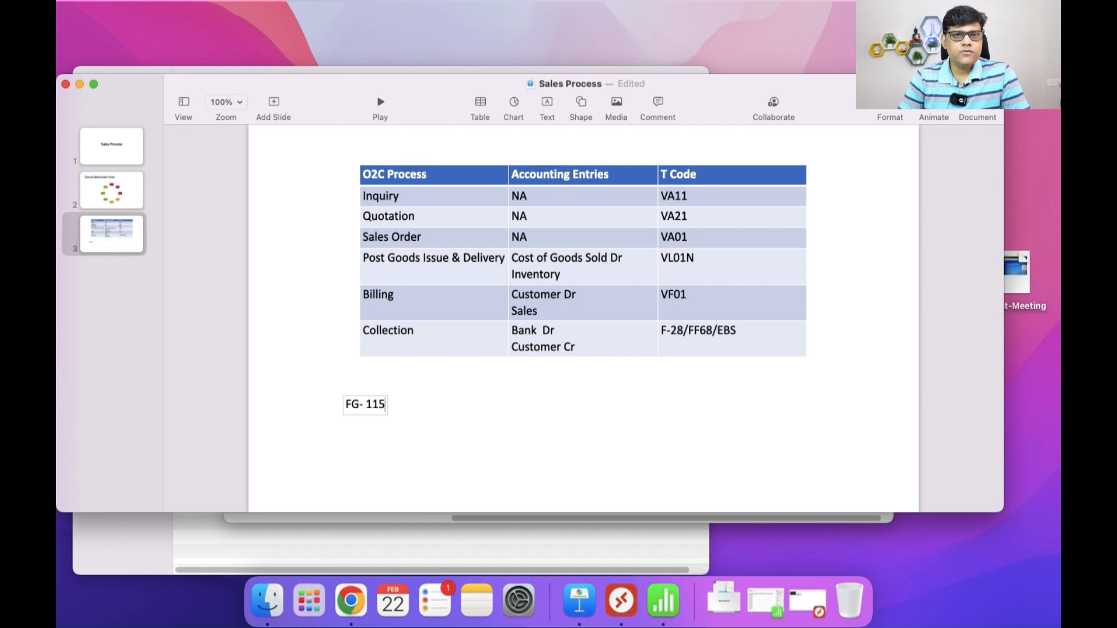
{"action": "left_click", "coordinate": [380, 404]}
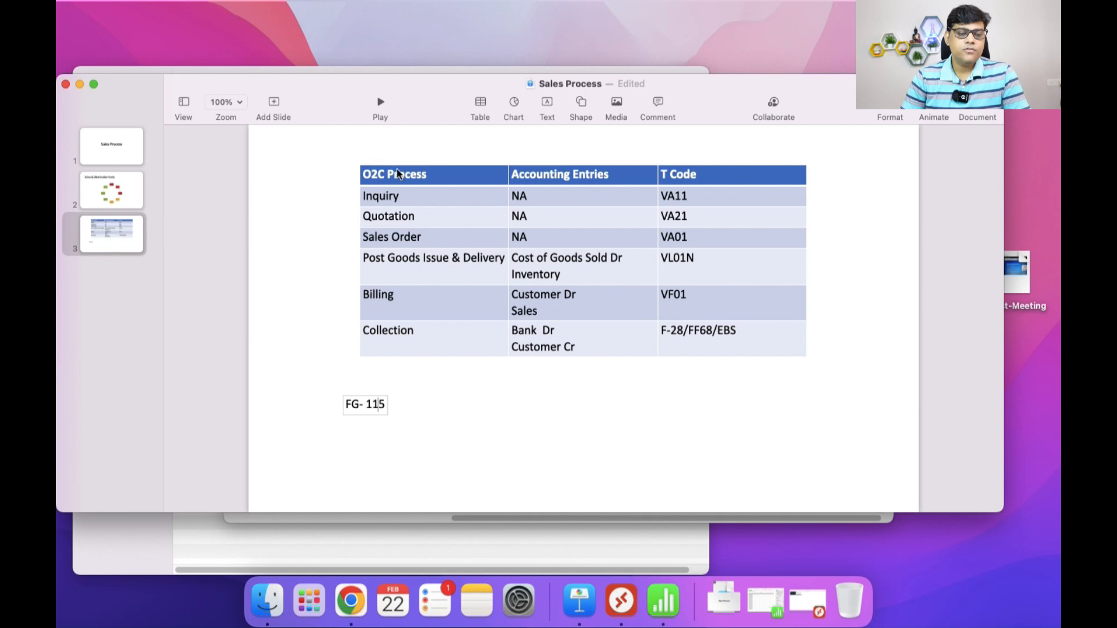
{"action": "left_click", "coordinate": [407, 242]}
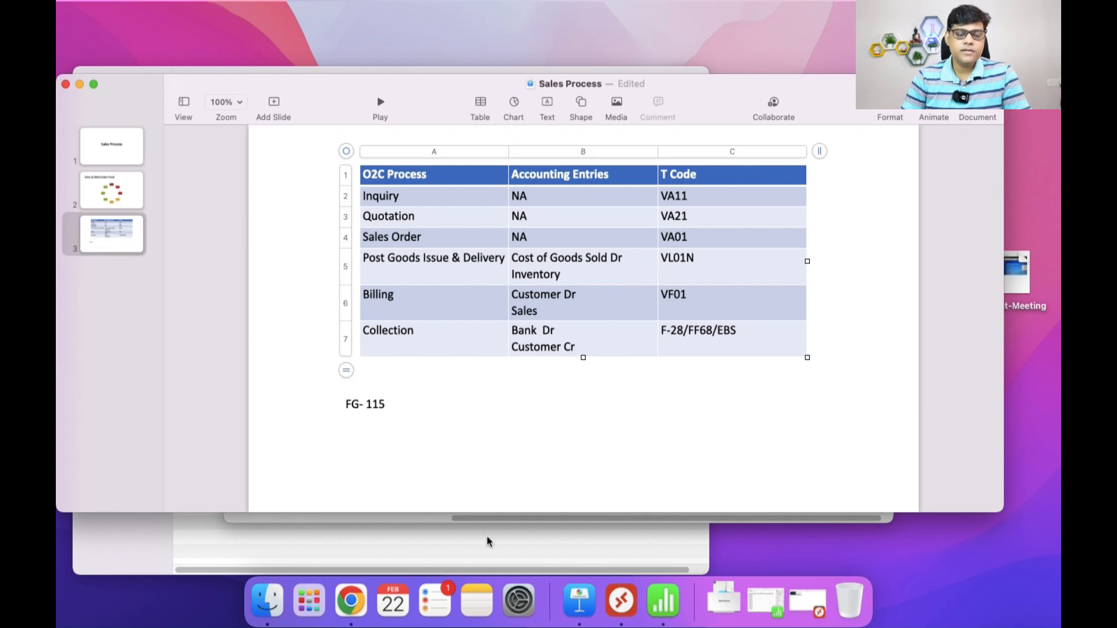
{"action": "left_click", "coordinate": [621, 602]}
{"action": "left_click", "coordinate": [262, 103]}
{"action": "mouse_move", "coordinate": [63, 2]}
{"action": "left_click", "coordinate": [93, 15]}
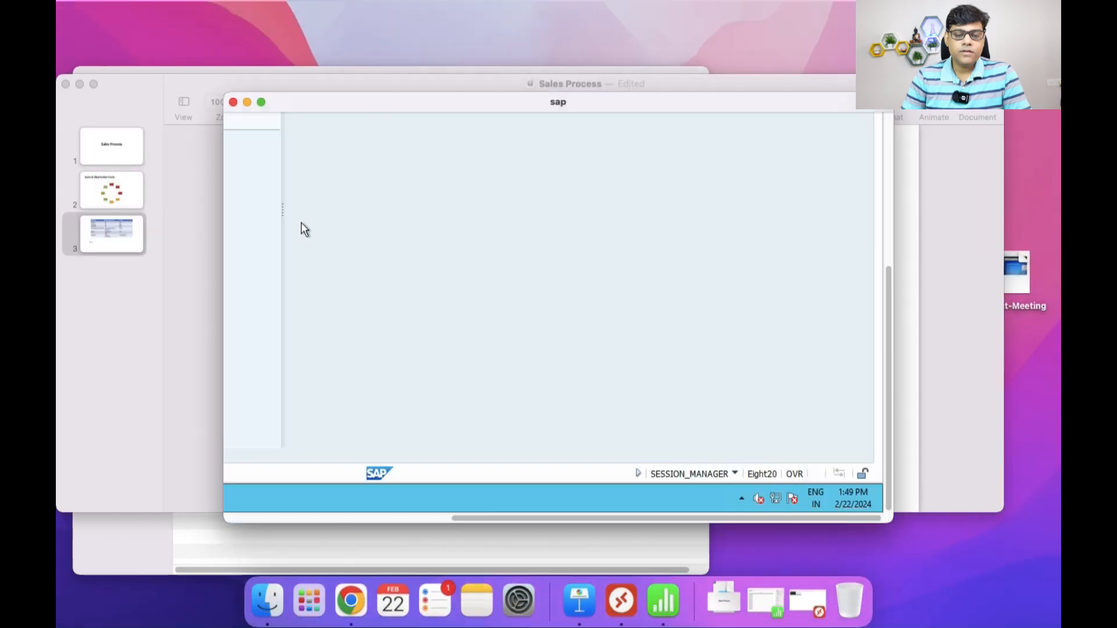
Close the Downloads window and select the VA01 cell in the Sales Order row of the Sales Process table.
{"action": "left_click", "coordinate": [275, 543]}
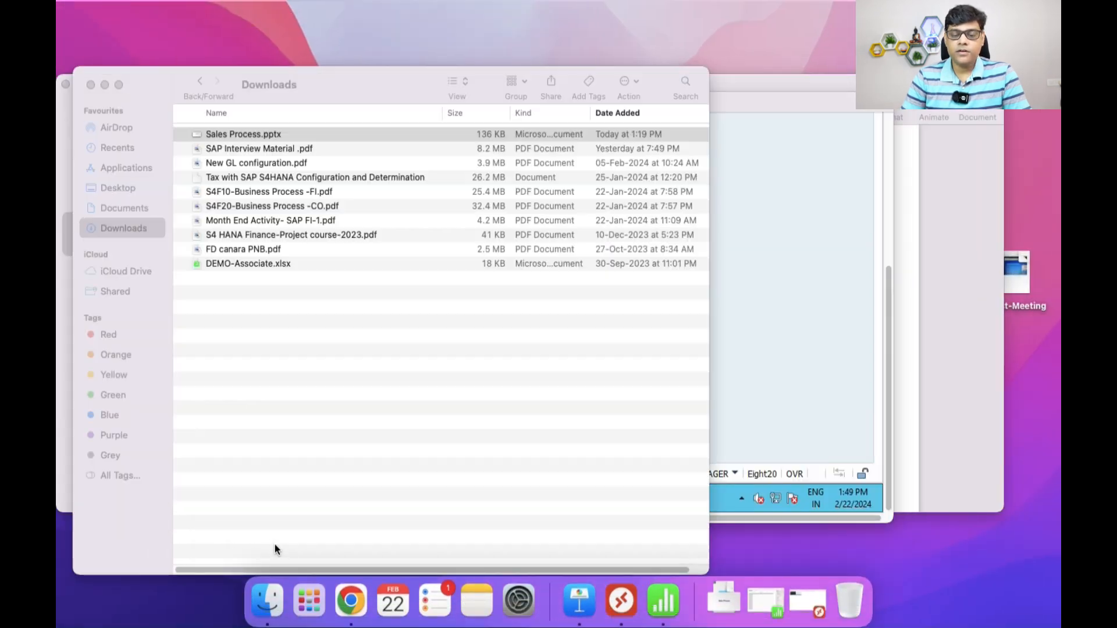
{"action": "left_click", "coordinate": [90, 85]}
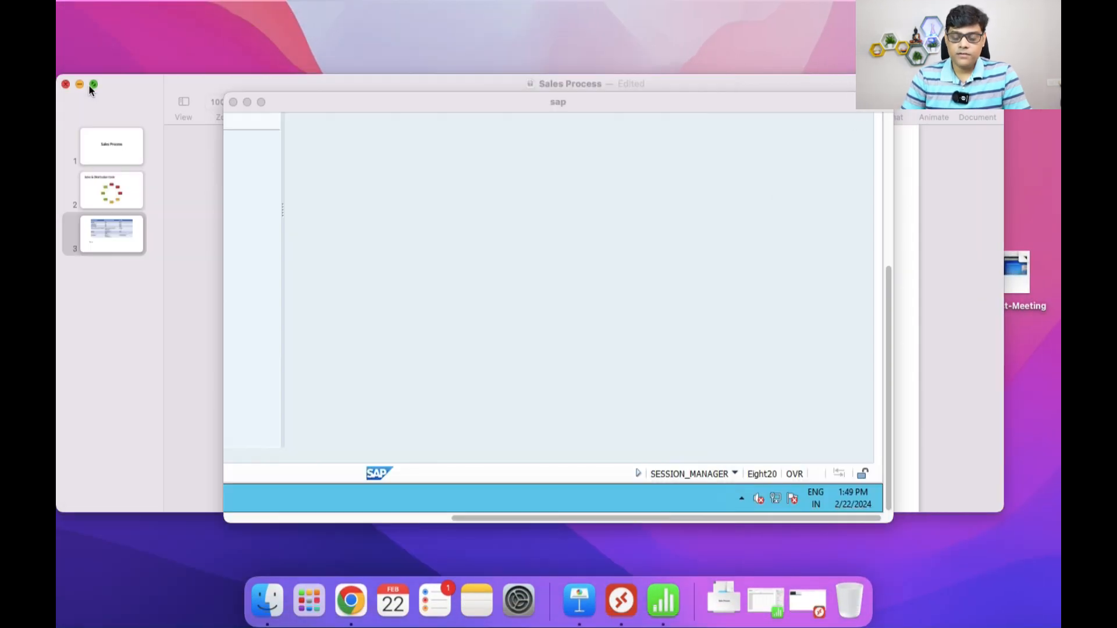
{"action": "left_click", "coordinate": [187, 342]}
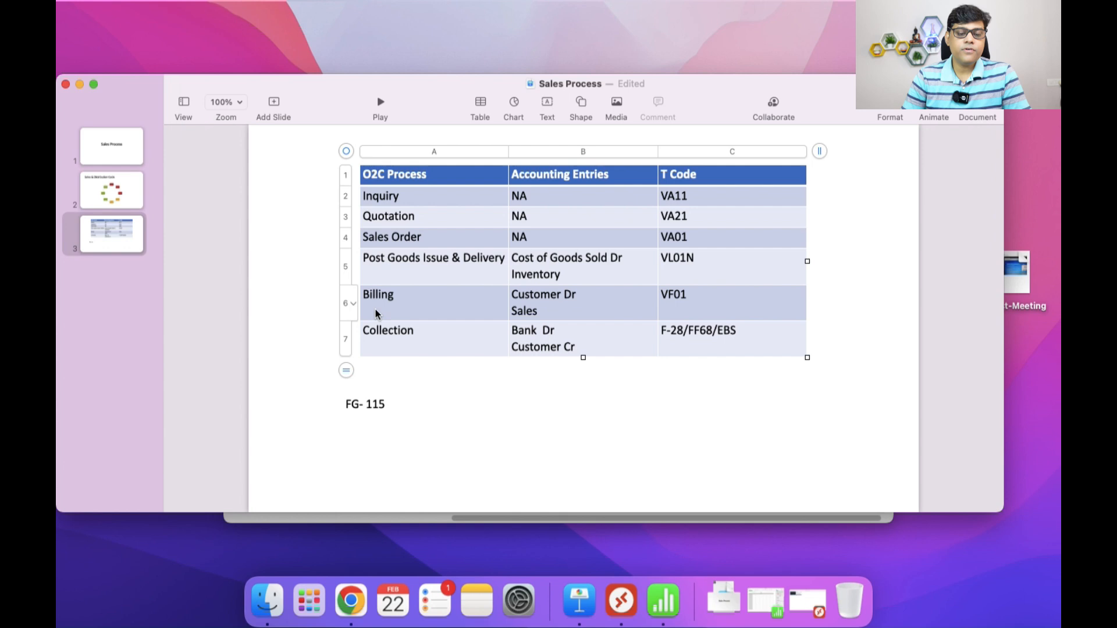
{"action": "left_click", "coordinate": [682, 242]}
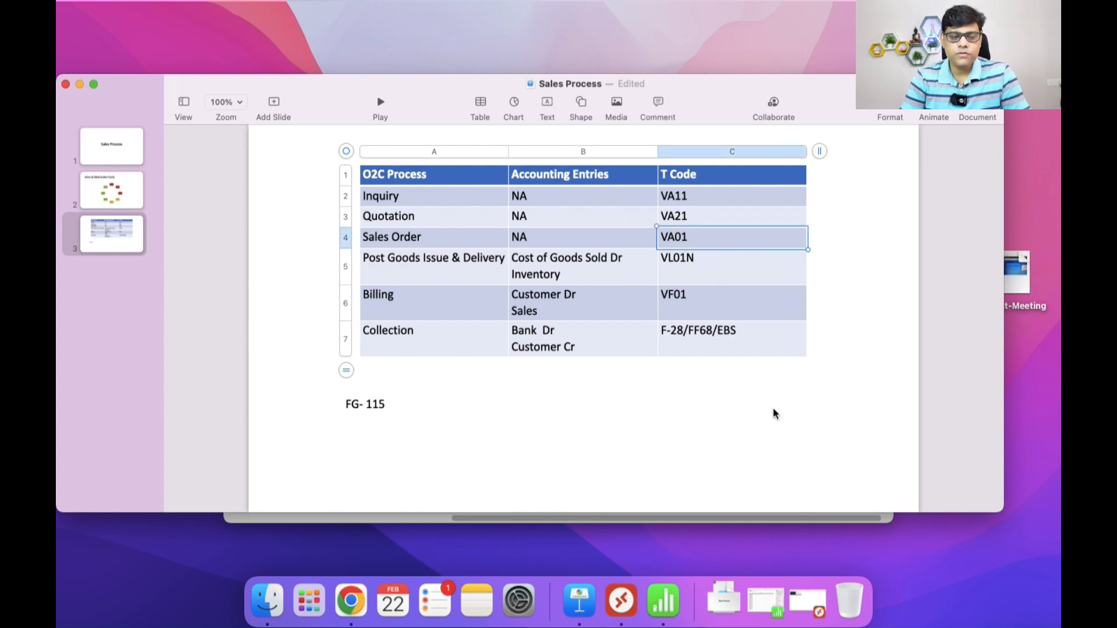
Switch to the SAP session in Microsoft Remote Desktop, make it full screen and start transaction VA01.
{"action": "left_click", "coordinate": [623, 598]}
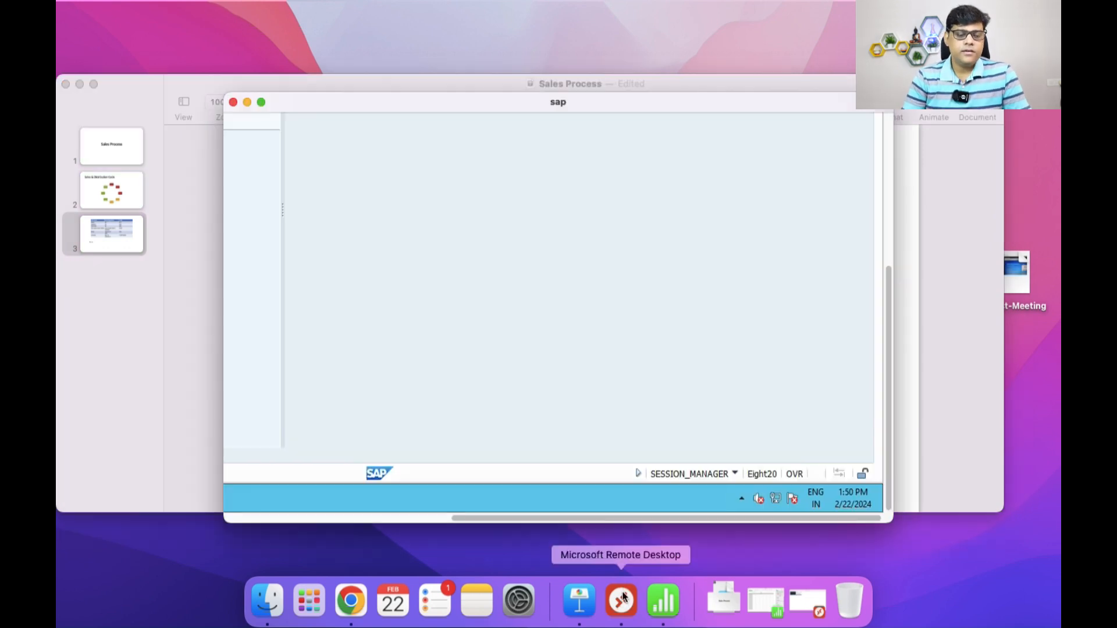
{"action": "left_click", "coordinate": [262, 102]}
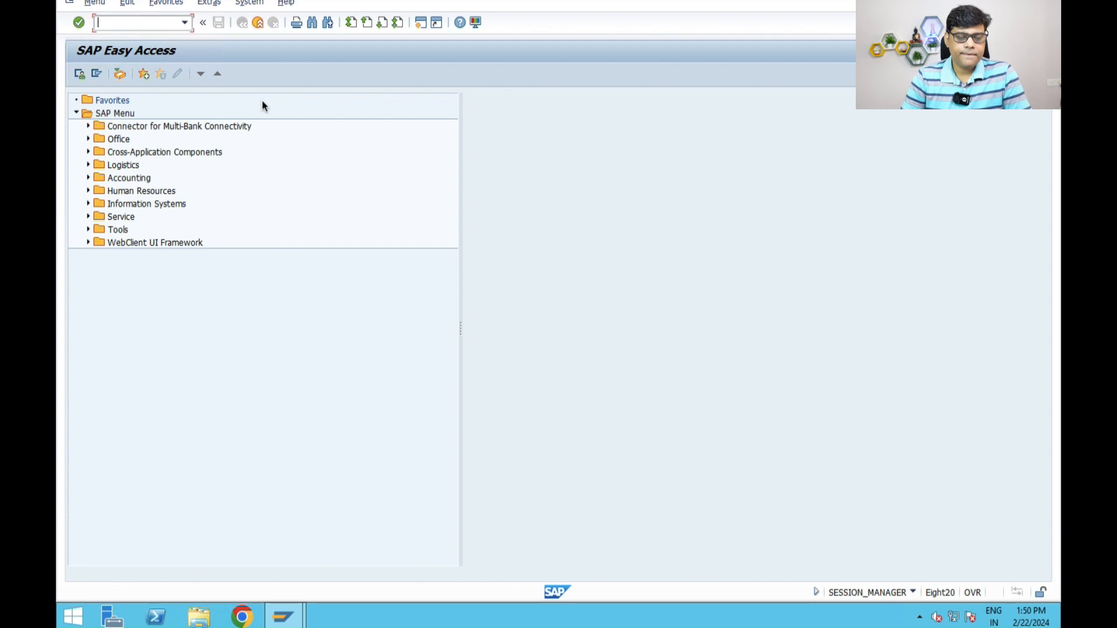
{"action": "type", "text": "va01"}
{"action": "key", "text": "Return"}
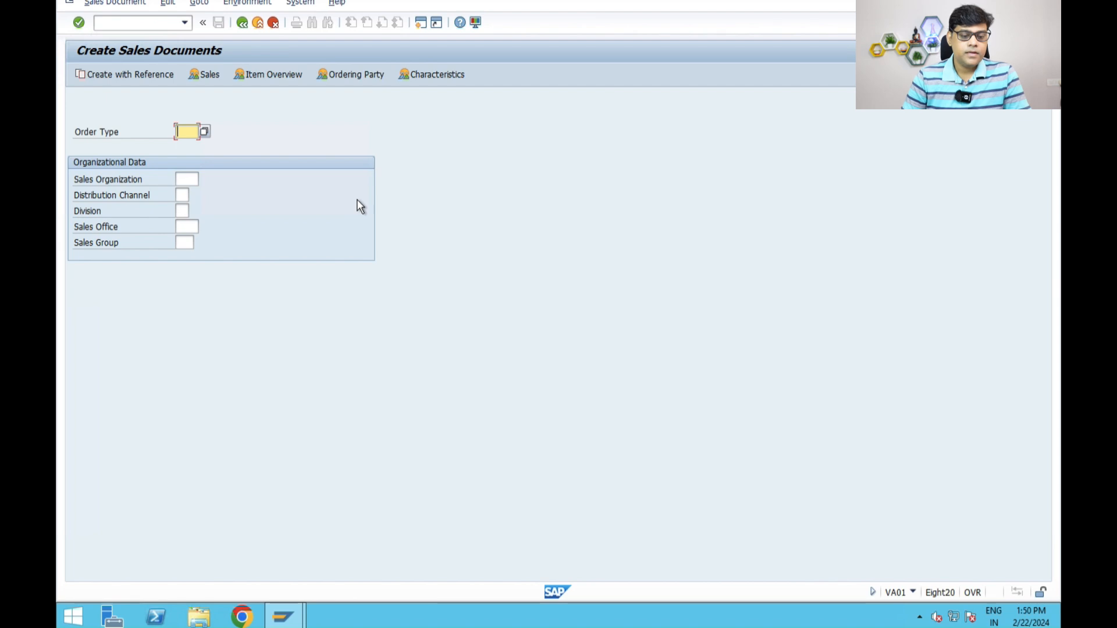
Set the order type of the new sales document to OR.
{"action": "type", "text": "or"}
{"action": "key", "text": "BackSpace"}
{"action": "key", "text": "BackSpace"}
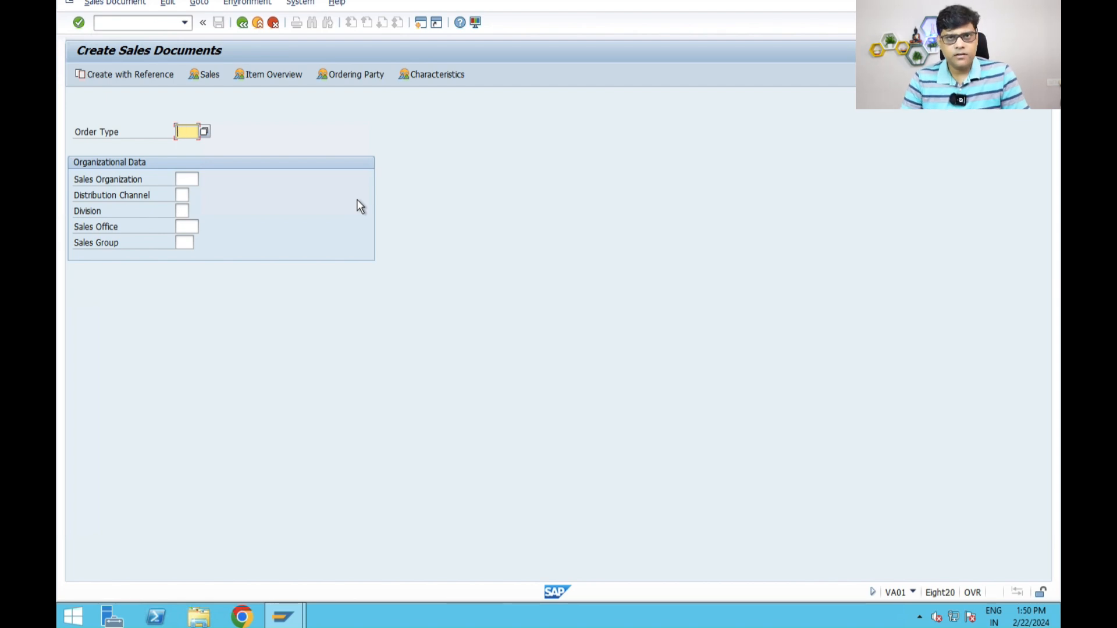
{"action": "type", "text": "or"}
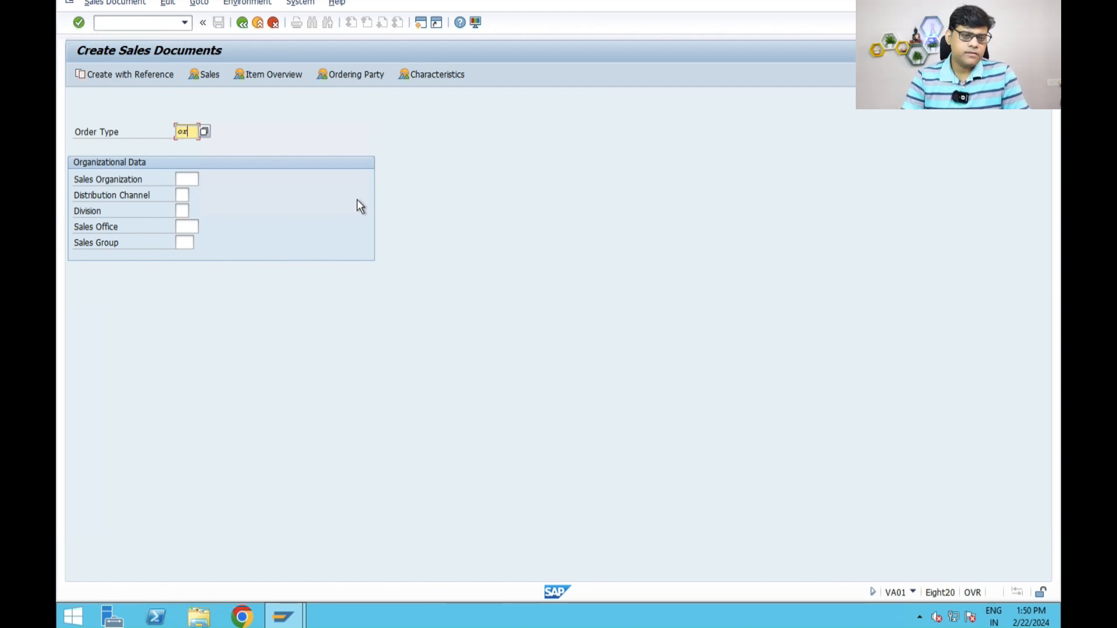
{"action": "key", "text": "Tab"}
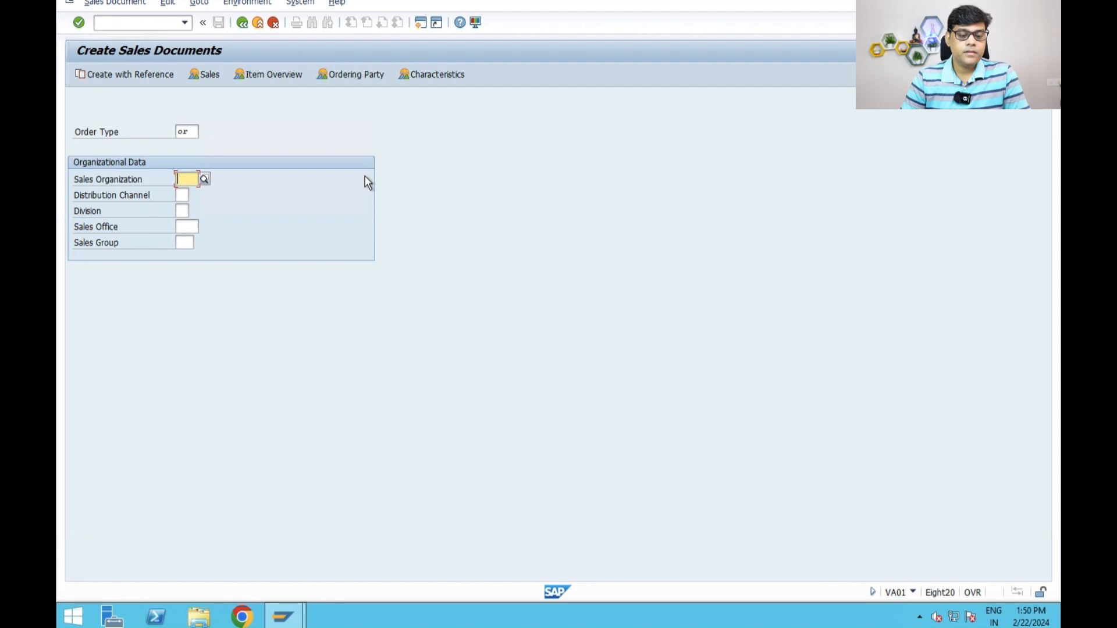
Enter sales organization Z40S, distribution channel TE and division TE, and continue to the standard order overview.
{"action": "type", "text": "z4s"}
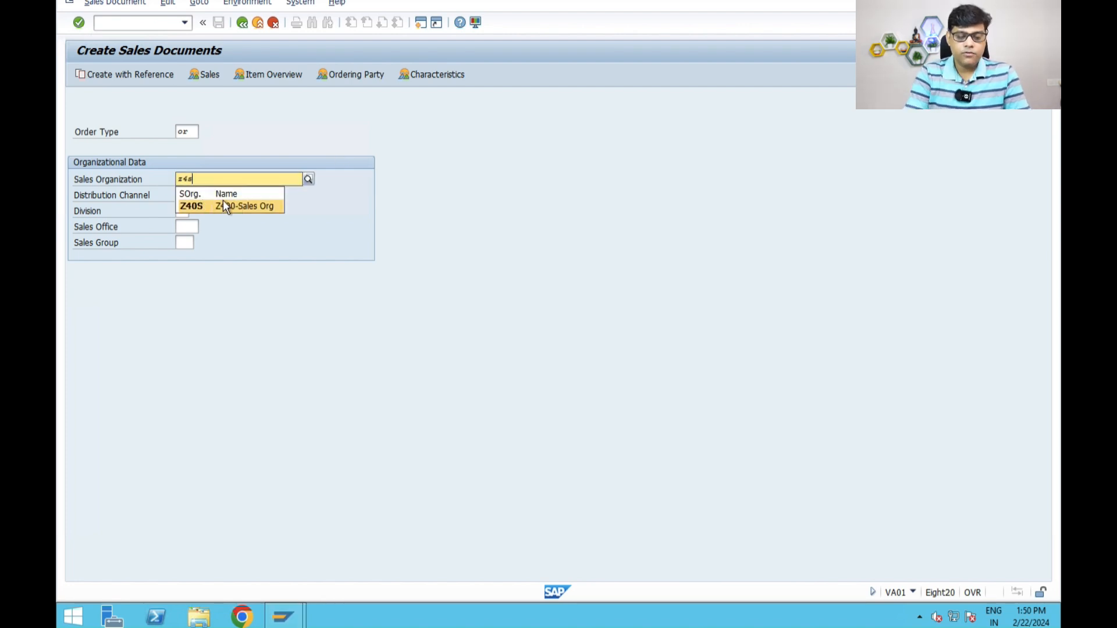
{"action": "left_click", "coordinate": [192, 206]}
{"action": "key", "text": "Tab"}
{"action": "type", "text": "te"}
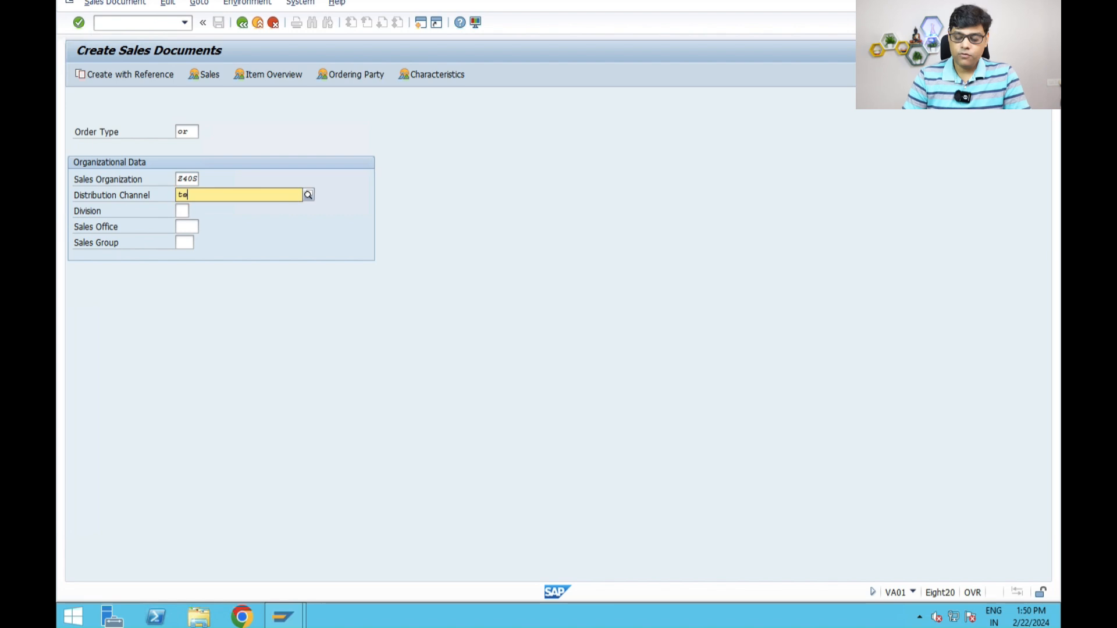
{"action": "left_click", "coordinate": [197, 221]}
{"action": "key", "text": "Tab"}
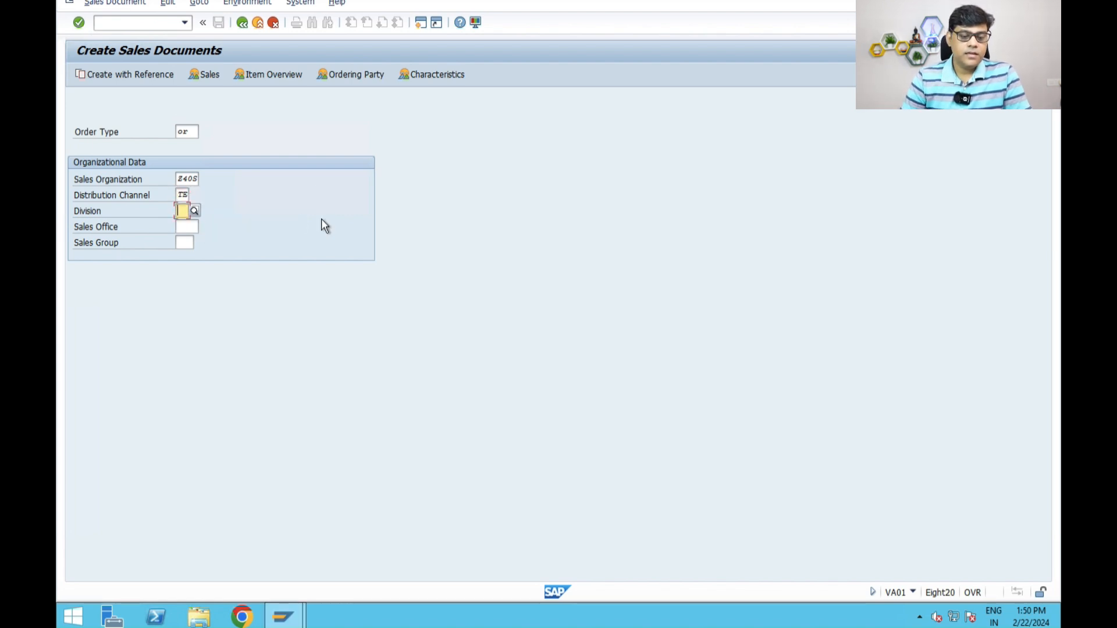
{"action": "type", "text": "t"}
{"action": "left_click", "coordinate": [202, 237]}
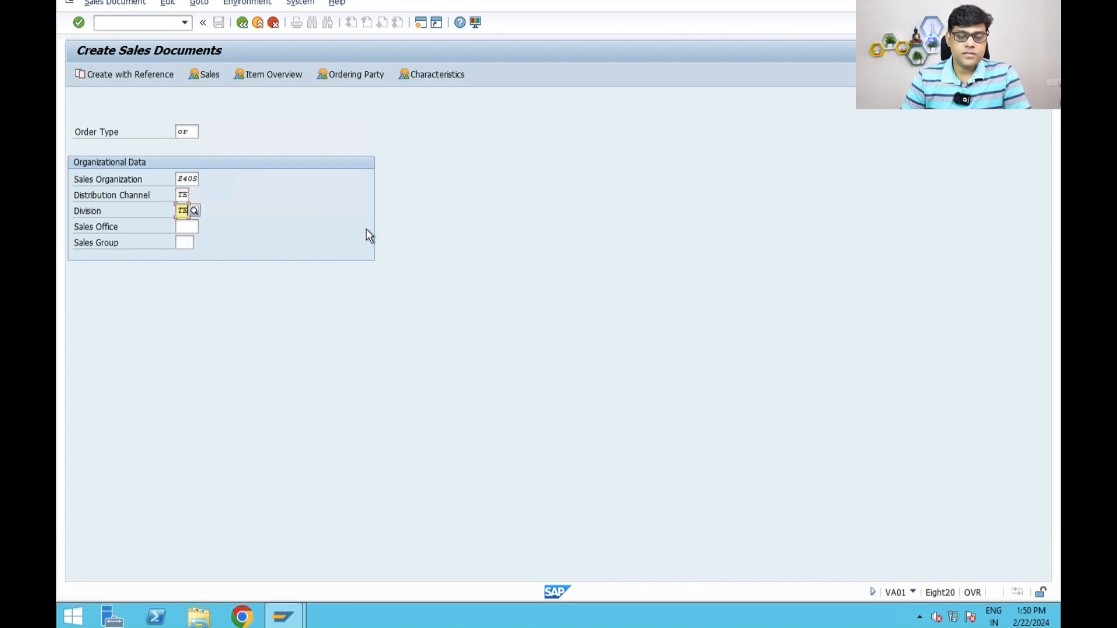
{"action": "key", "text": "Return"}
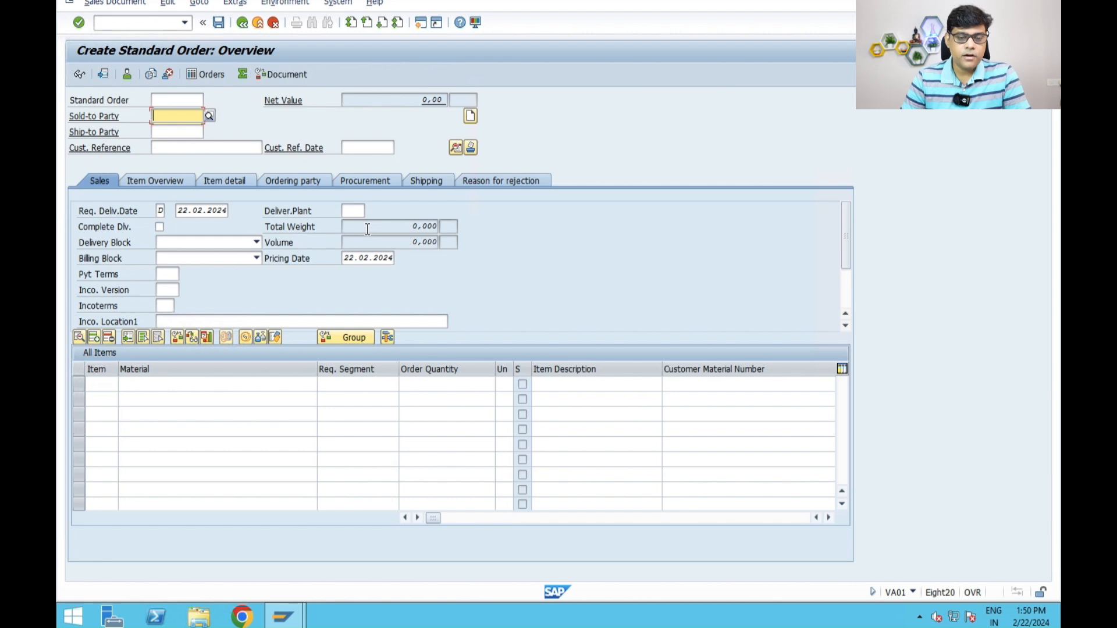
Pick TEST CUSTOMER-1 from the customers per sales group as the sold-to party and enter the customer reference number.
{"action": "left_click", "coordinate": [212, 114]}
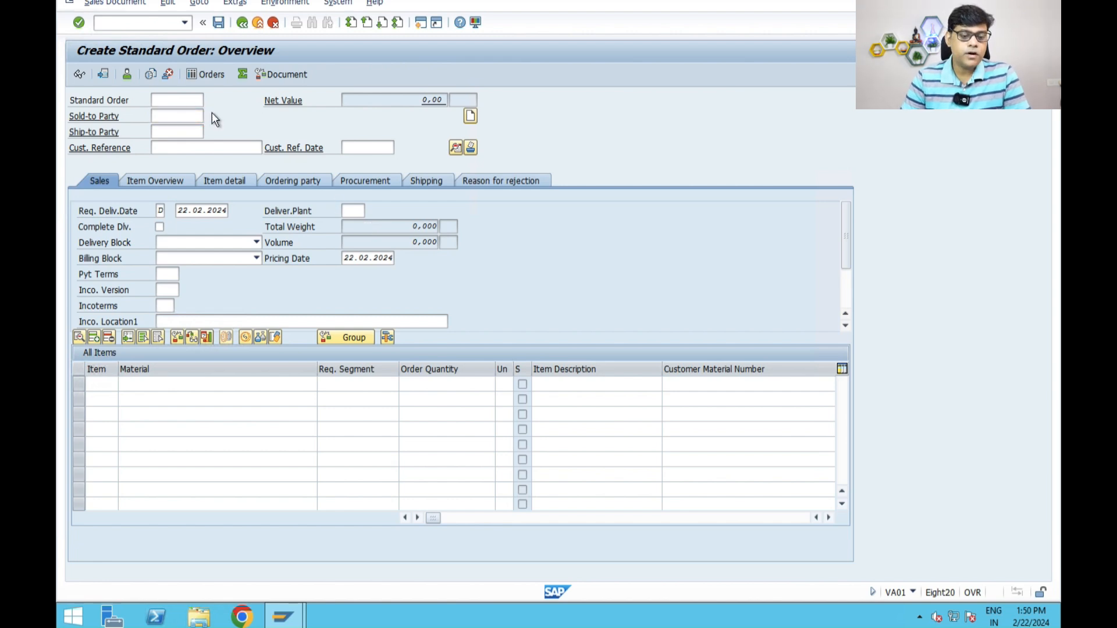
{"action": "key", "text": "Return"}
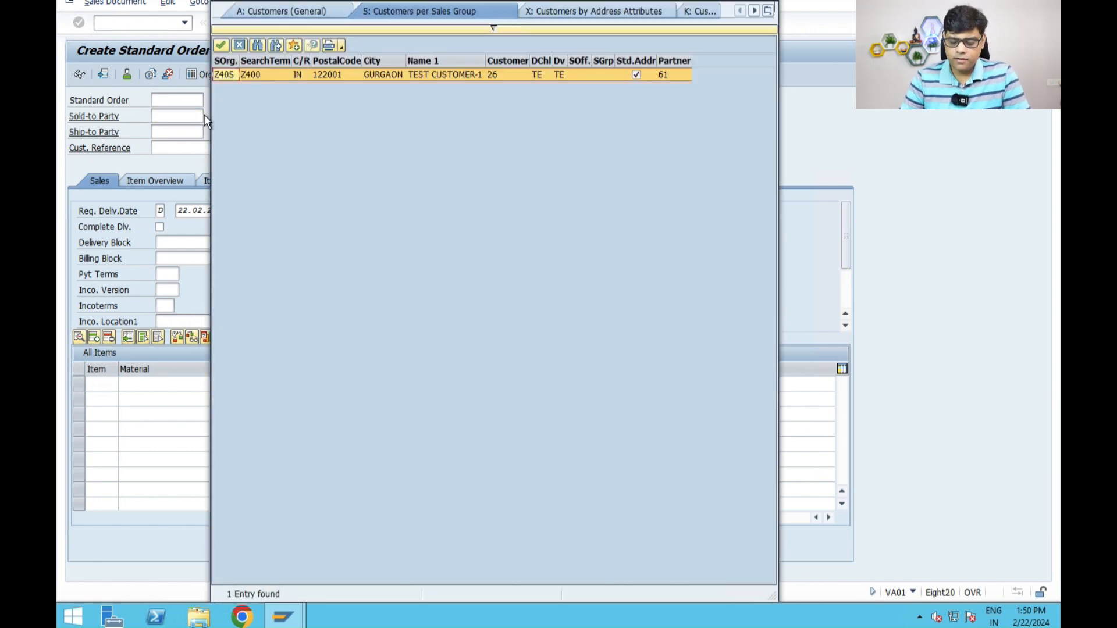
{"action": "double_click", "coordinate": [393, 75]}
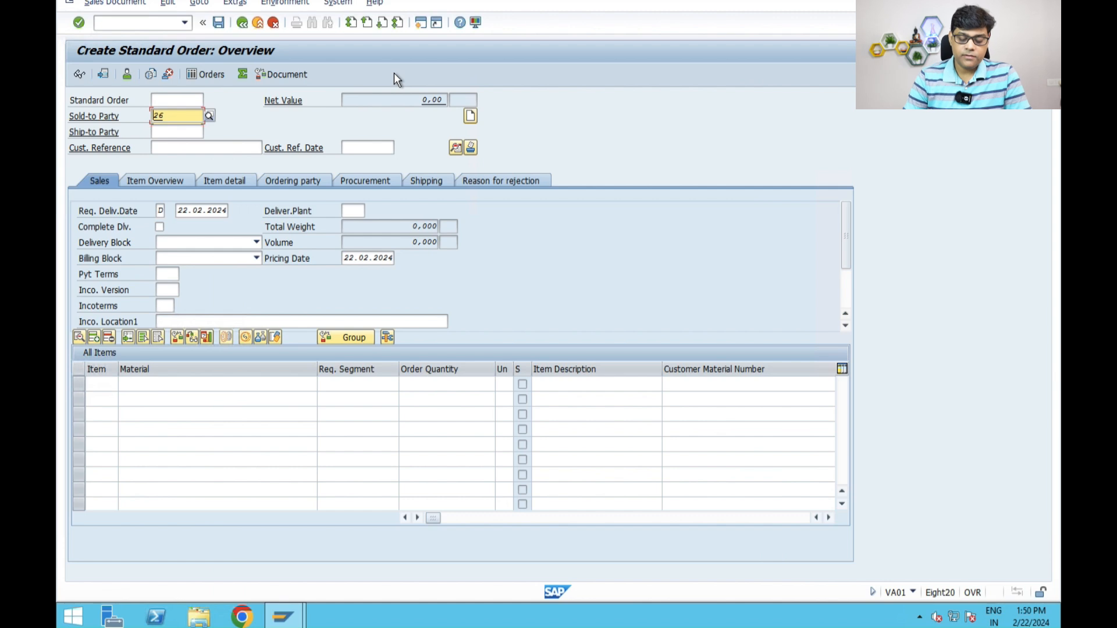
{"action": "left_click", "coordinate": [156, 149]}
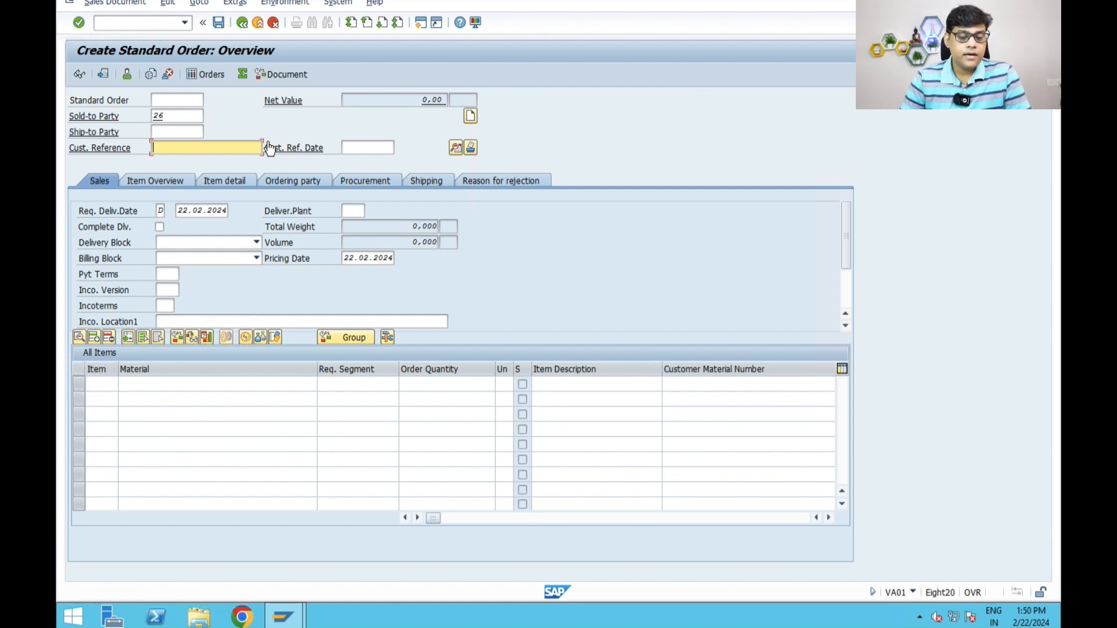
{"action": "type", "text": "90123"}
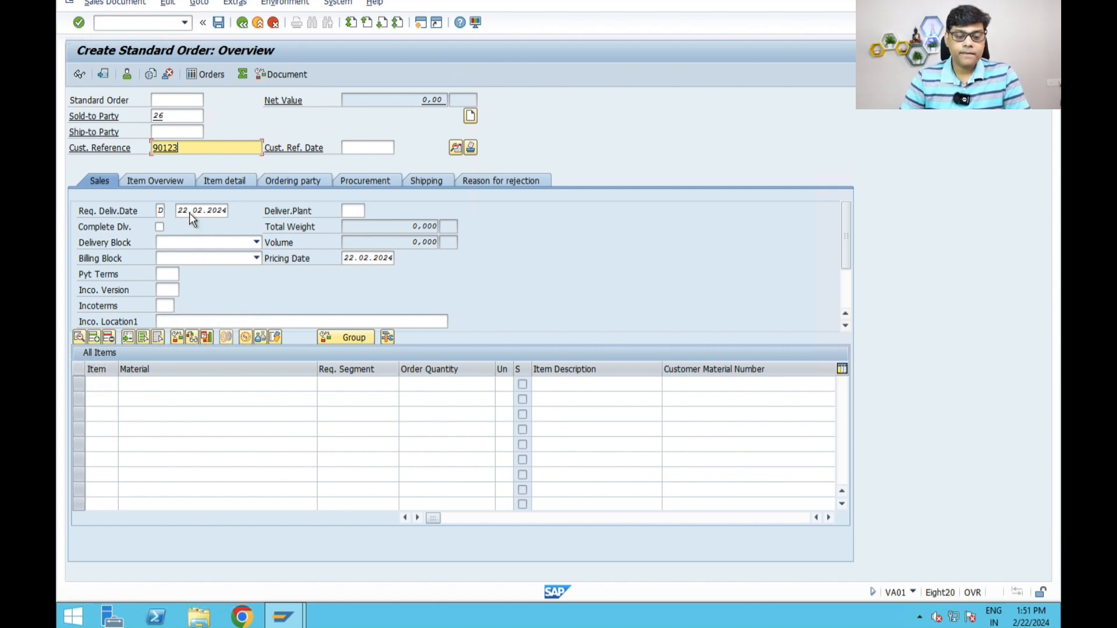
Set the order's delivering plant to Z40L and mark it for complete delivery.
{"action": "left_click", "coordinate": [352, 211]}
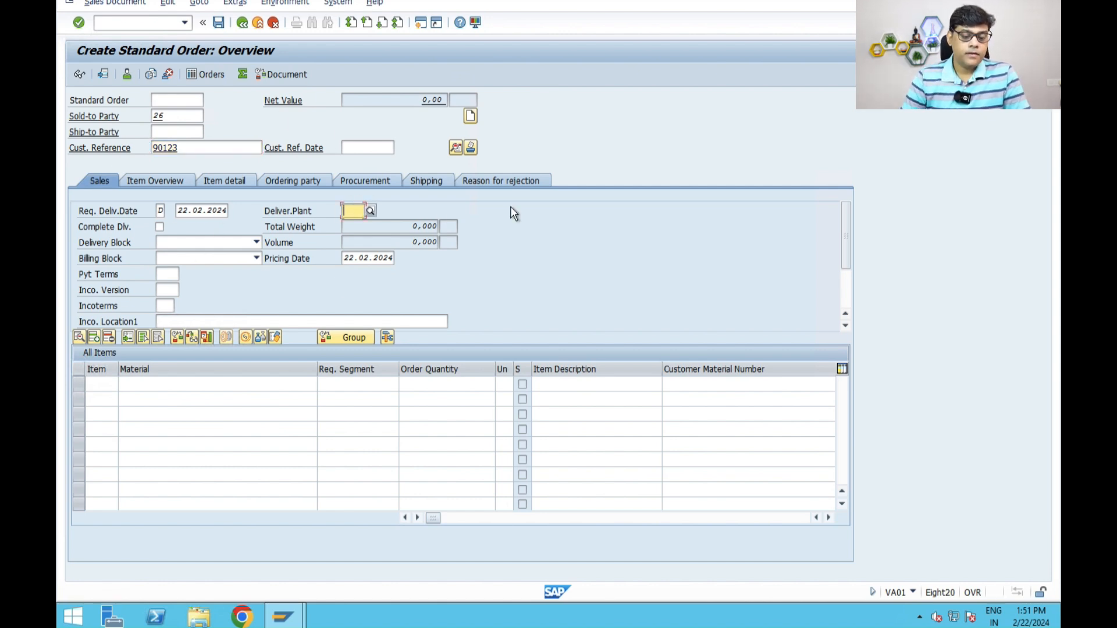
{"action": "type", "text": "z40"}
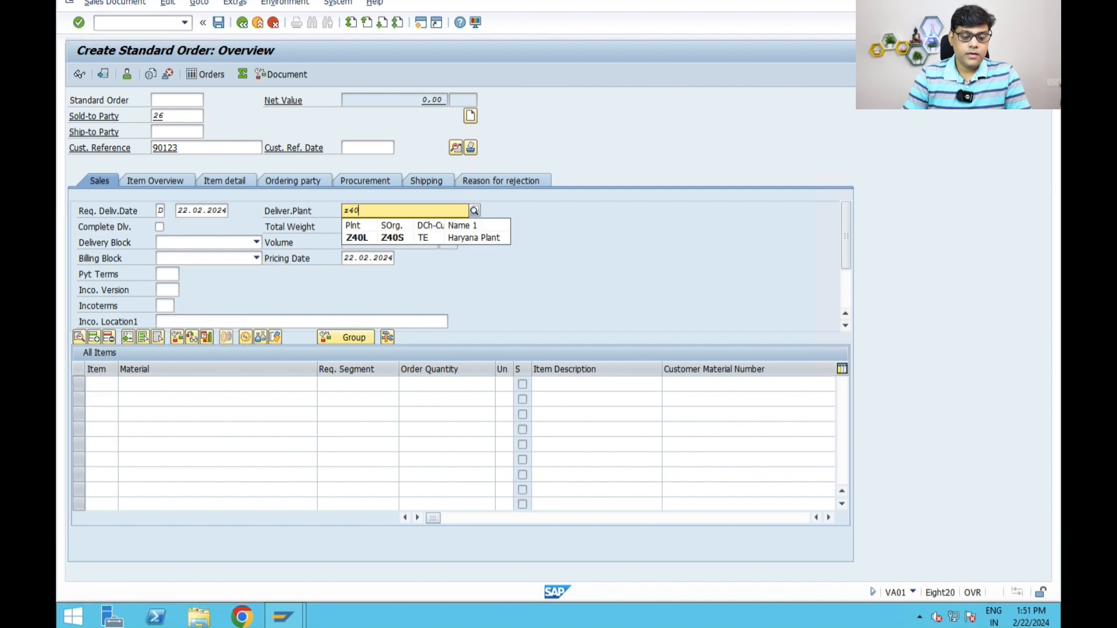
{"action": "left_click", "coordinate": [372, 238]}
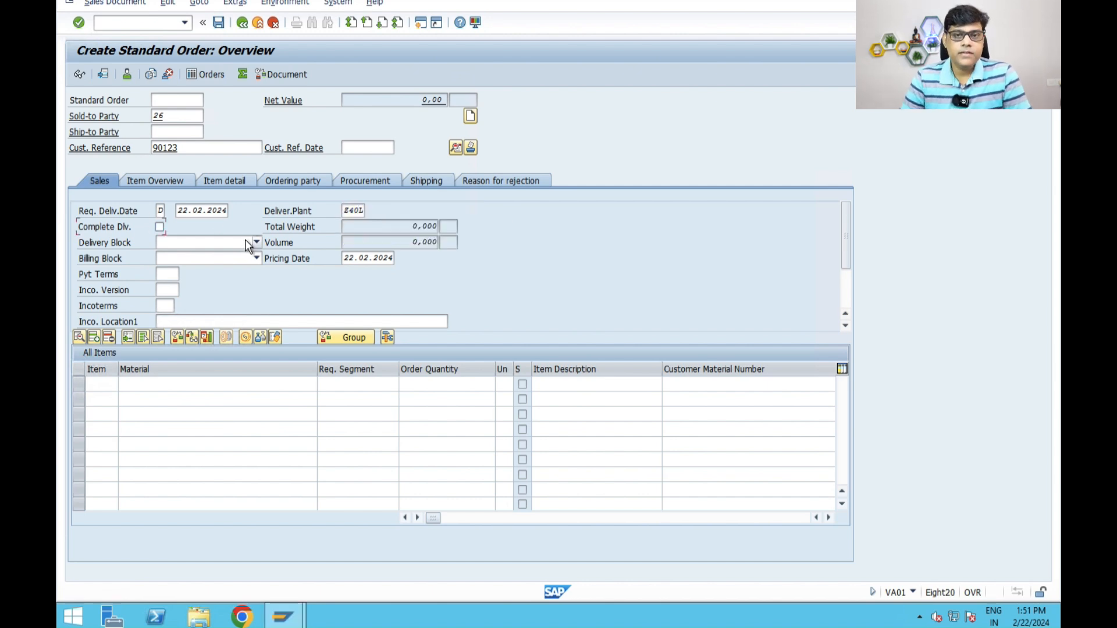
Enter material 115, FINISHED STOCK, in the first item line of the order.
{"action": "left_click", "coordinate": [289, 387]}
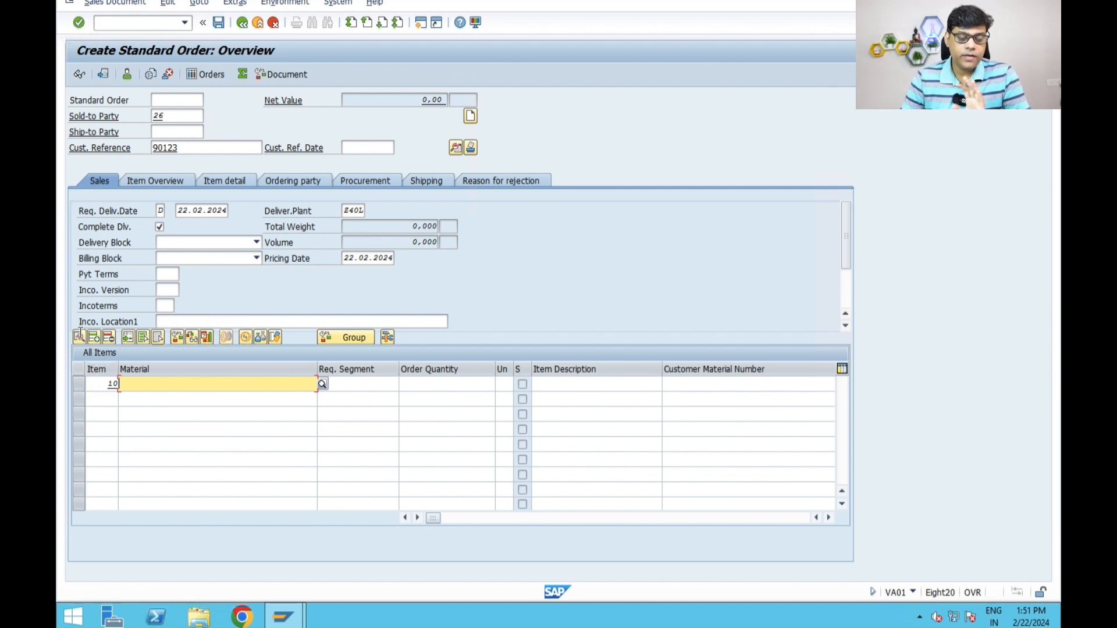
{"action": "type", "text": "115"}
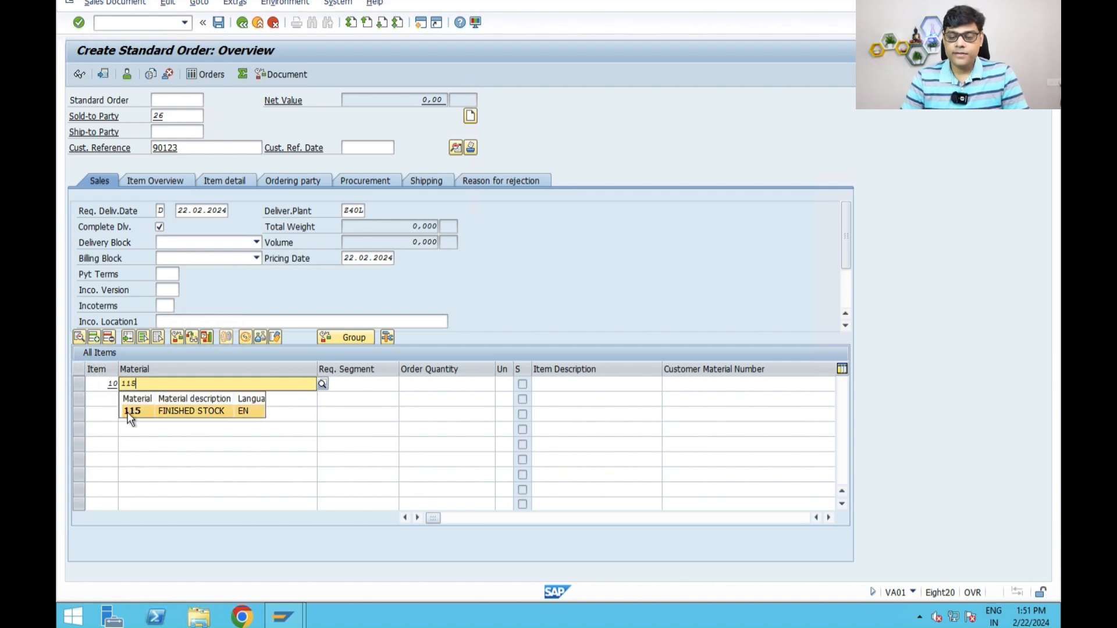
{"action": "left_click", "coordinate": [203, 411]}
{"action": "key", "text": "Tab"}
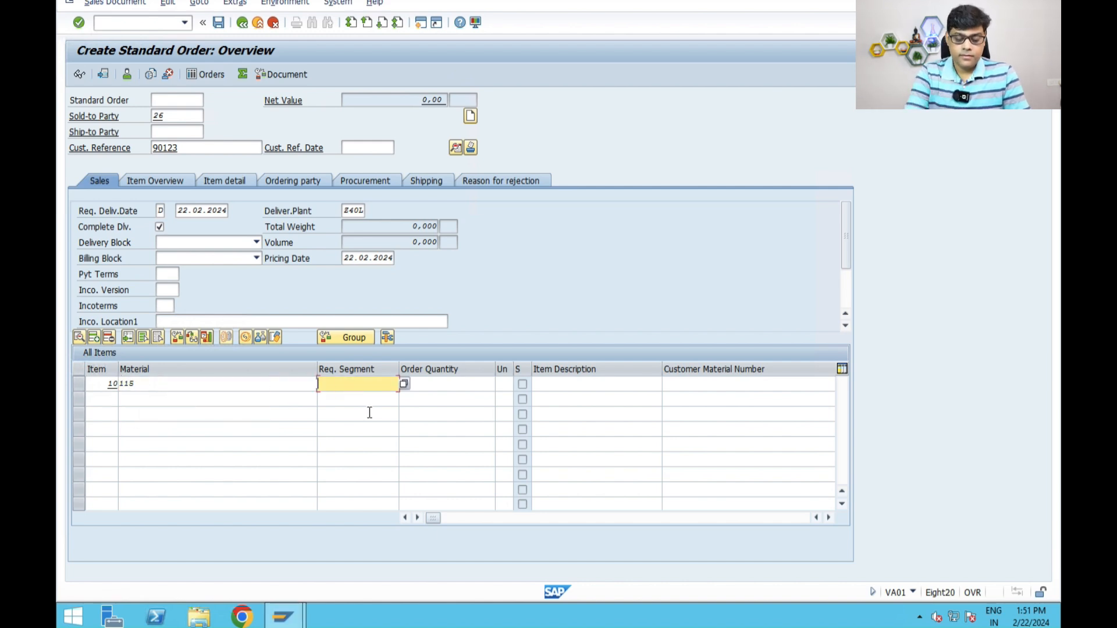
Set the plant of the material 115 item to Z40L and confirm the entries, leaving the payment terms blank.
{"action": "key", "text": "Tab"}
{"action": "key", "text": "Tab"}
{"action": "key", "text": "Tab"}
{"action": "key", "text": "Tab"}
{"action": "key", "text": "Tab"}
{"action": "key", "text": "Tab"}
{"action": "key", "text": "Tab"}
{"action": "key", "text": "Tab"}
{"action": "key", "text": "Tab"}
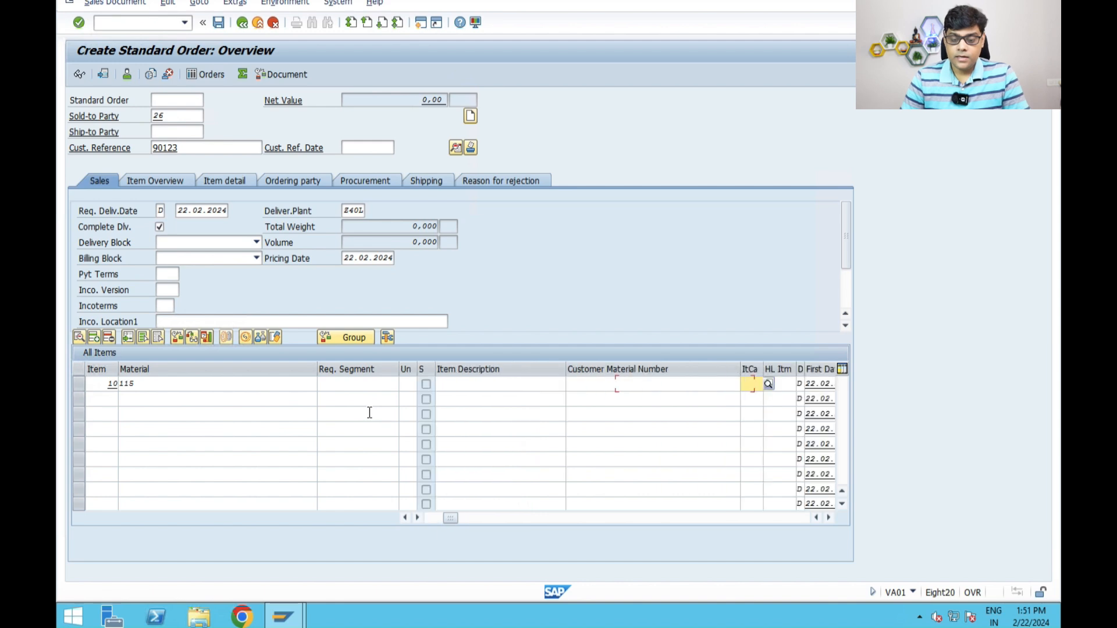
{"action": "key", "text": "Tab"}
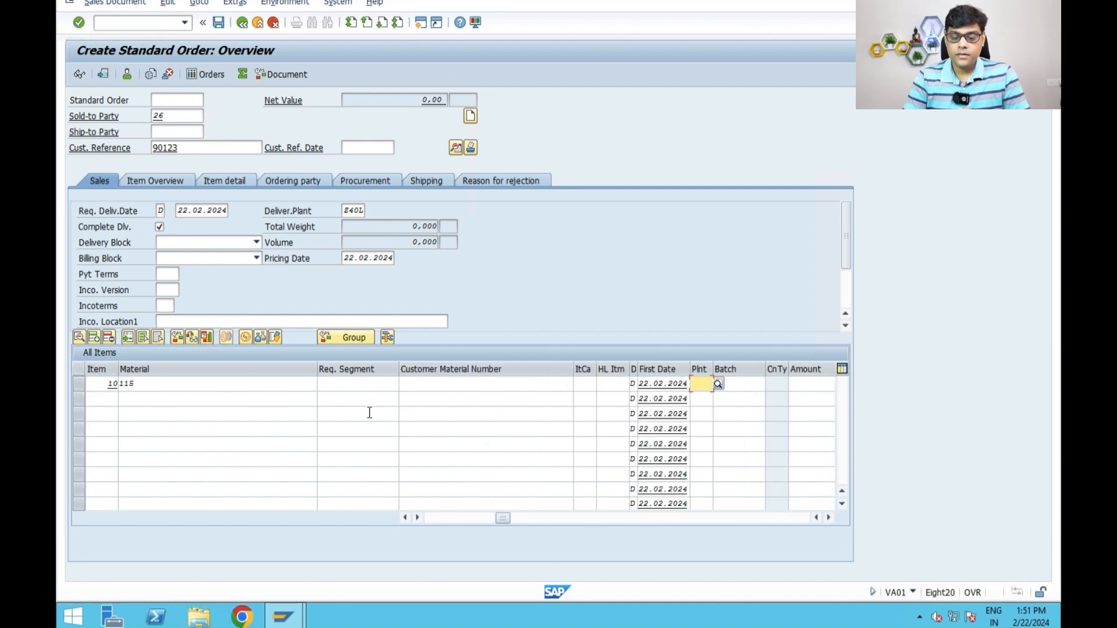
{"action": "type", "text": "z401"}
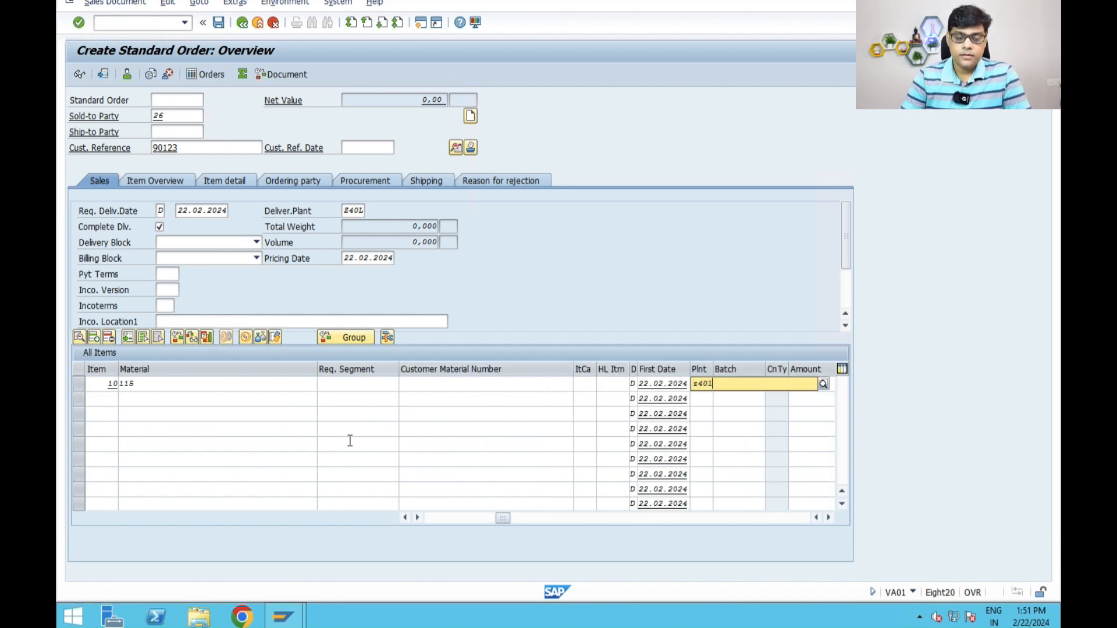
{"action": "left_click", "coordinate": [703, 409]}
{"action": "key", "text": "Return"}
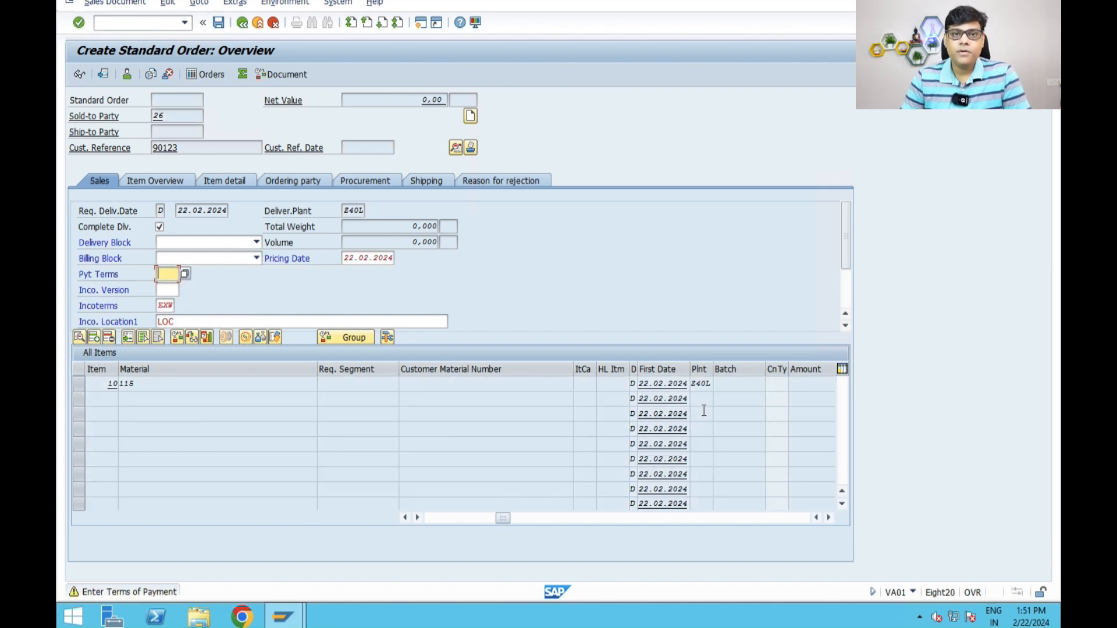
{"action": "key", "text": "Return"}
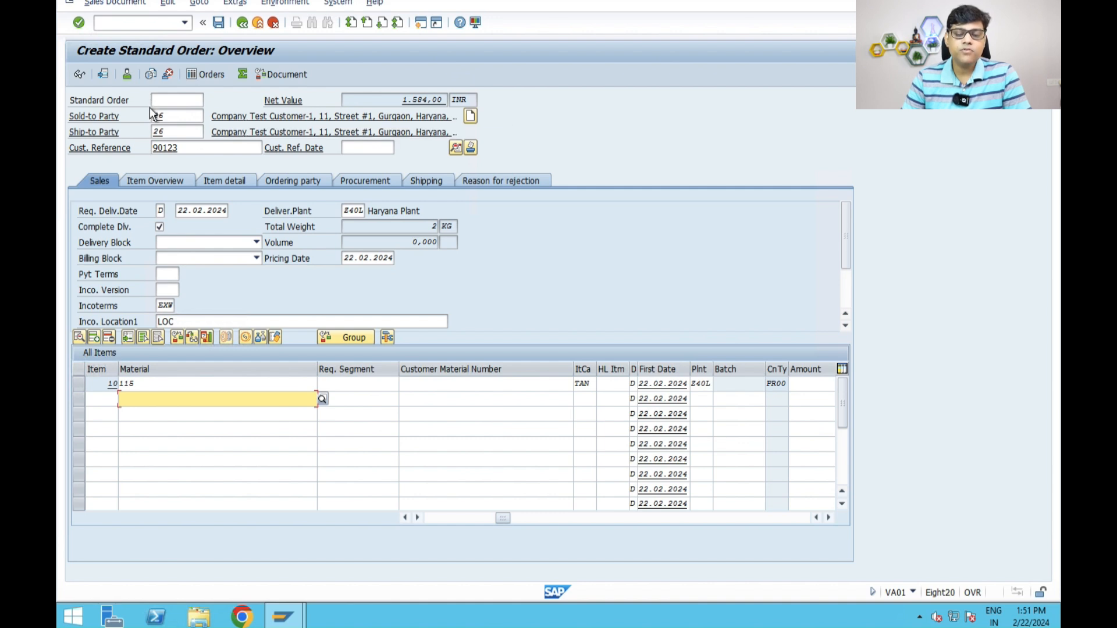
Display the pricing conditions of the material 115 item in the new standard order.
{"action": "left_click", "coordinate": [199, 3]}
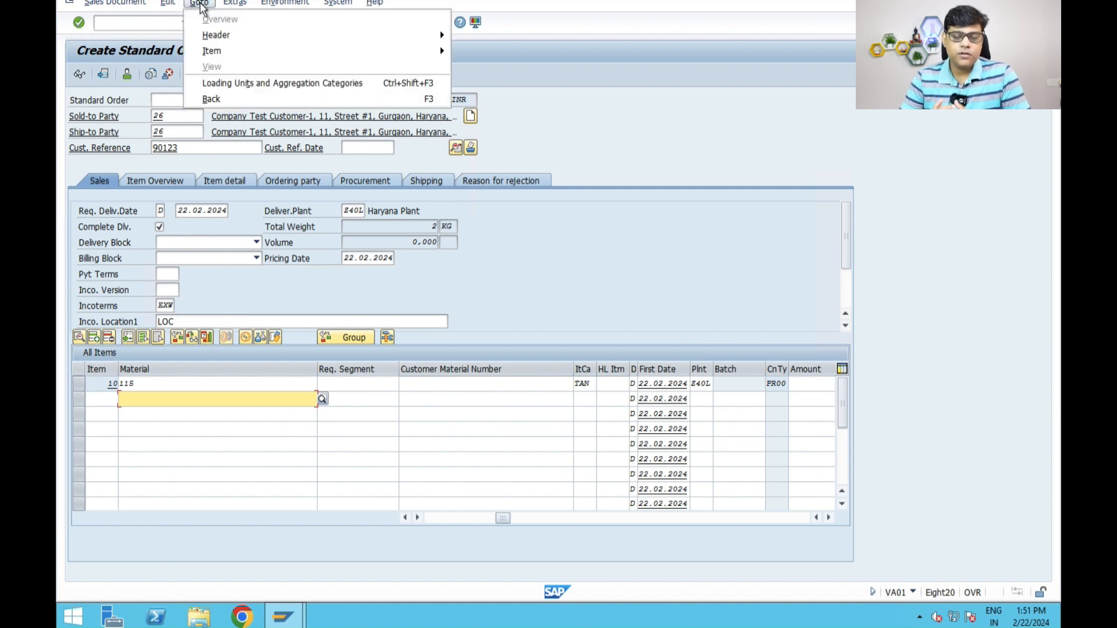
{"action": "mouse_move", "coordinate": [296, 51]}
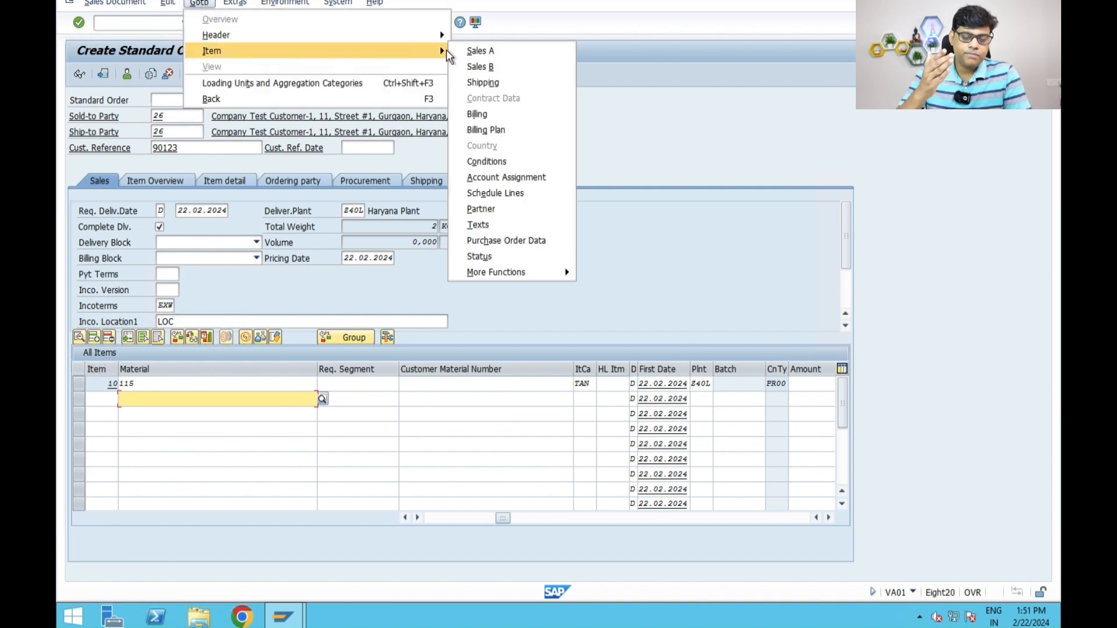
{"action": "left_click", "coordinate": [509, 168]}
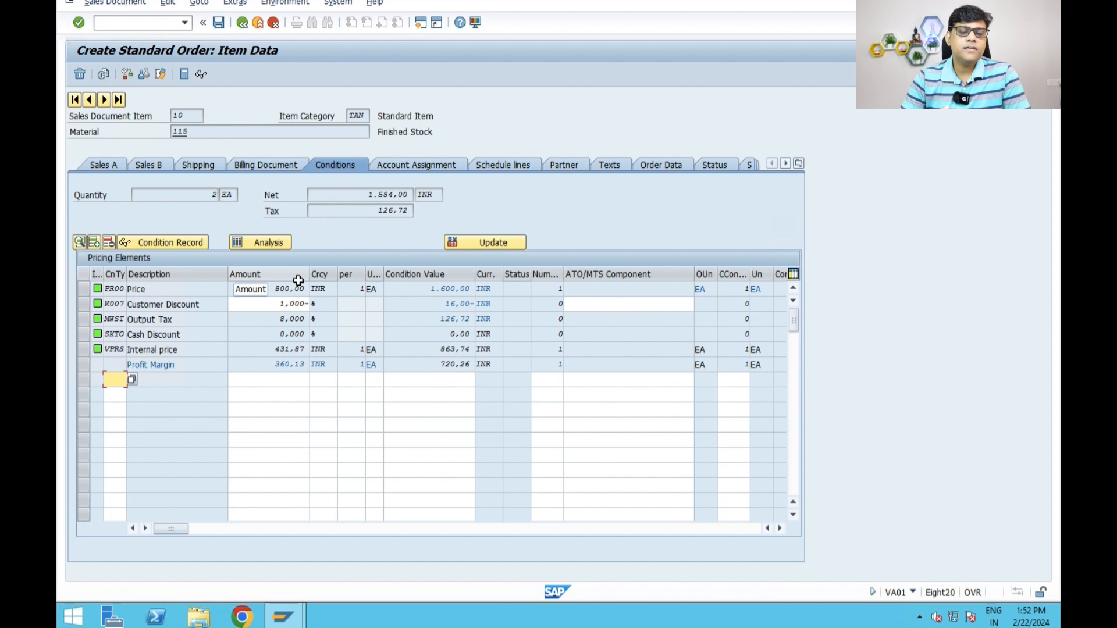
Save the standard order from its item data and open a new SAP session.
{"action": "left_click", "coordinate": [219, 23]}
{"action": "left_click", "coordinate": [258, 264]}
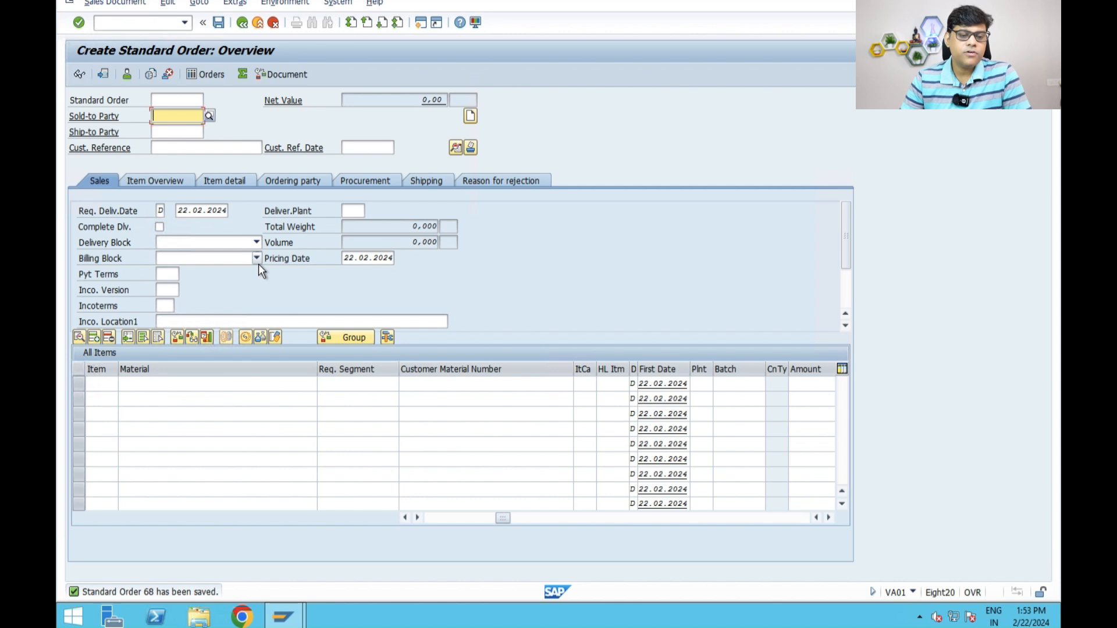
{"action": "left_click", "coordinate": [418, 27]}
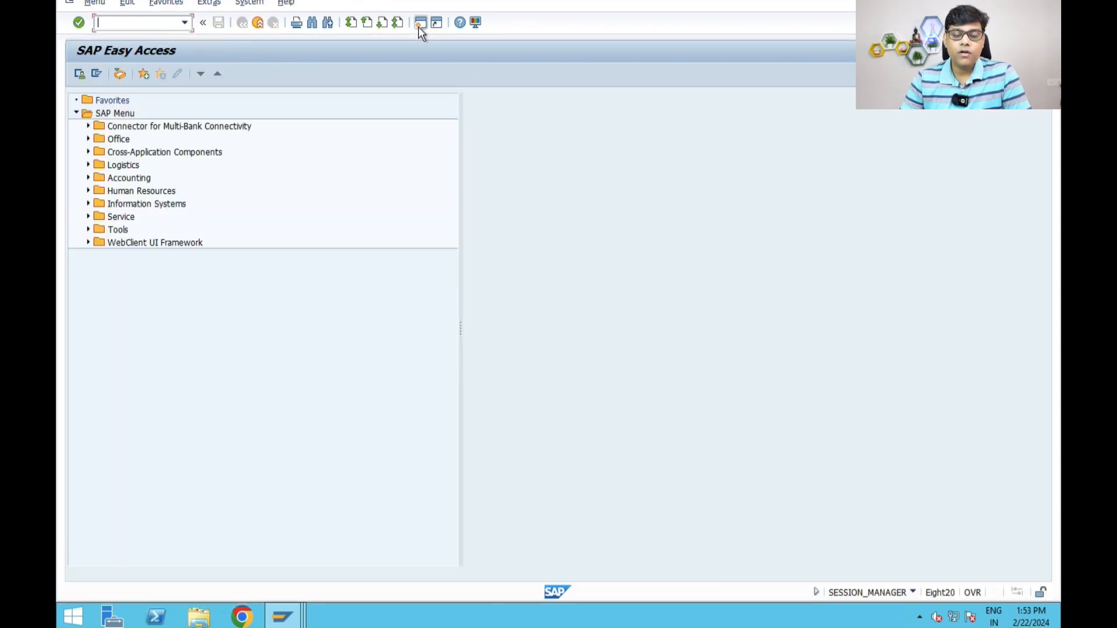
Switch to the Sales Process presentation and check the accounting entries listed for the Sales Order stage.
{"action": "left_click", "coordinate": [95, 10]}
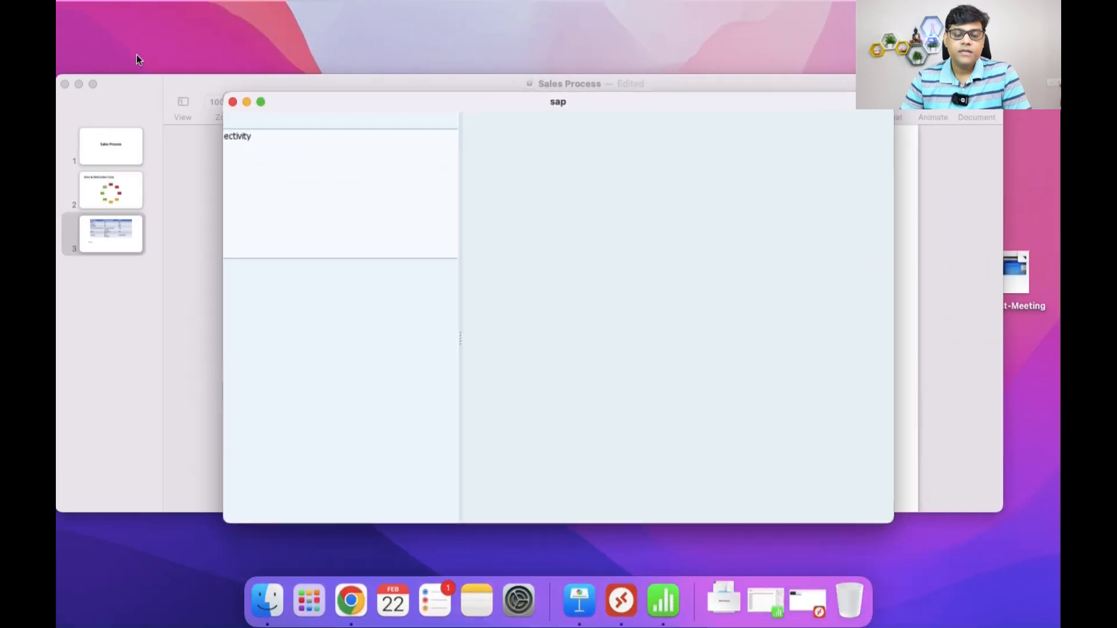
{"action": "left_click", "coordinate": [181, 344]}
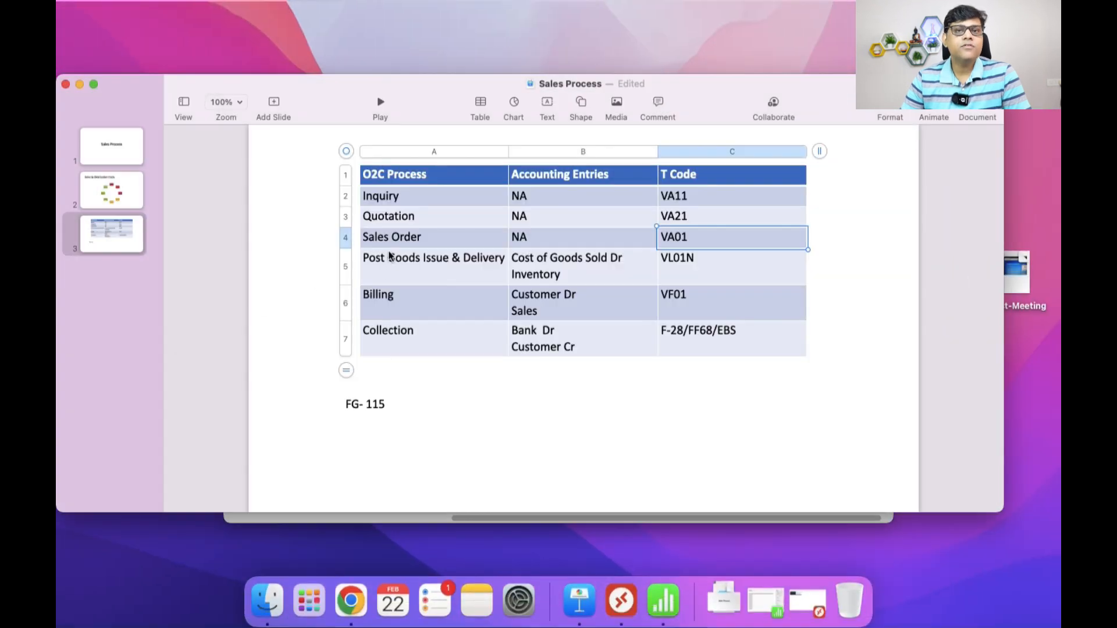
{"action": "left_click", "coordinate": [409, 240]}
{"action": "left_click", "coordinate": [530, 242]}
{"action": "left_click", "coordinate": [409, 208]}
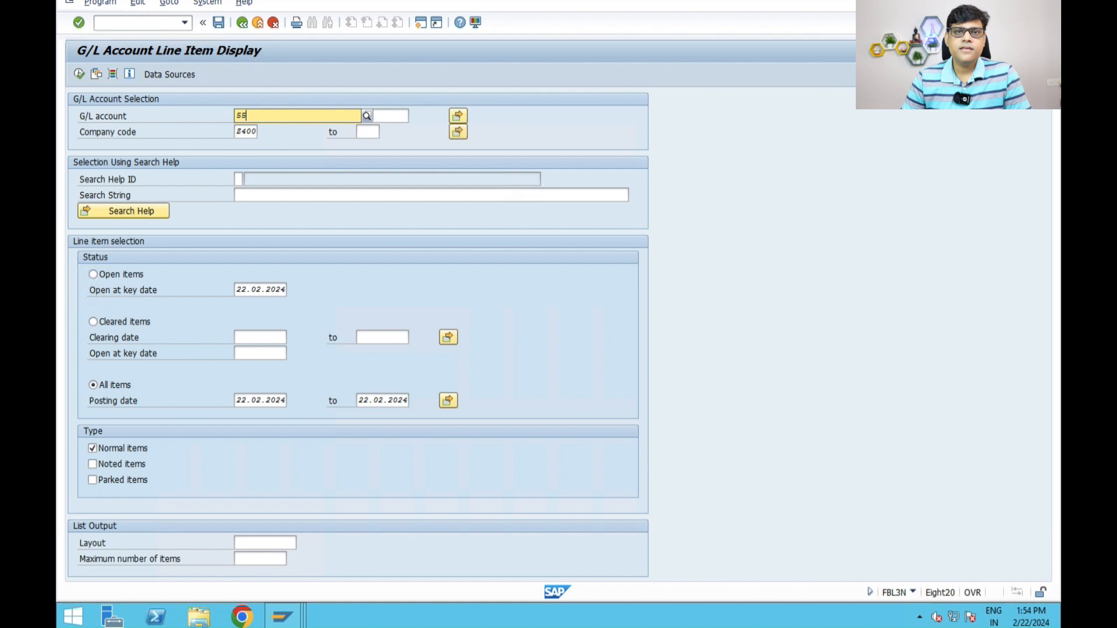
Run the FBL3N line item display for G/L account 5500, company code Z400, all items posted on 22.02.2024.
{"action": "type", "text": "00"}
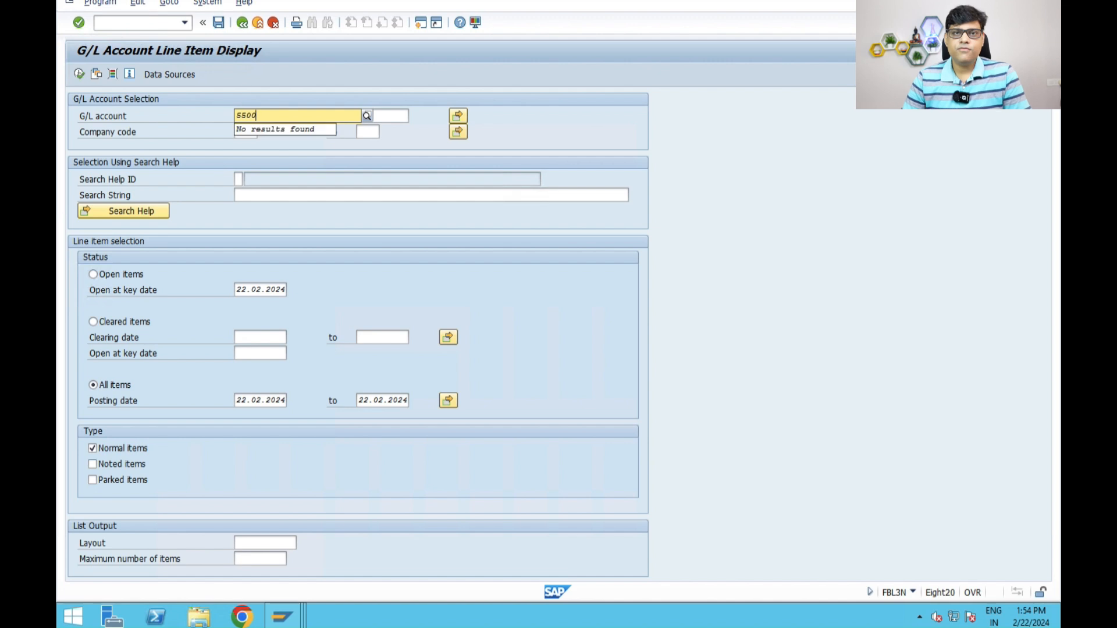
{"action": "left_click", "coordinate": [400, 142]}
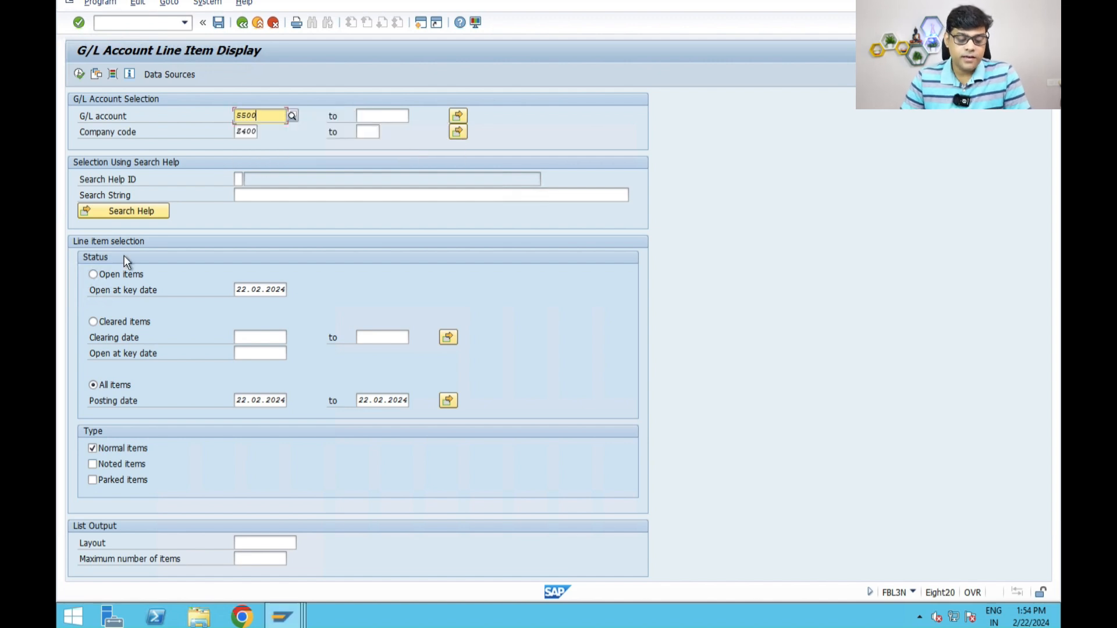
{"action": "left_click", "coordinate": [79, 74]}
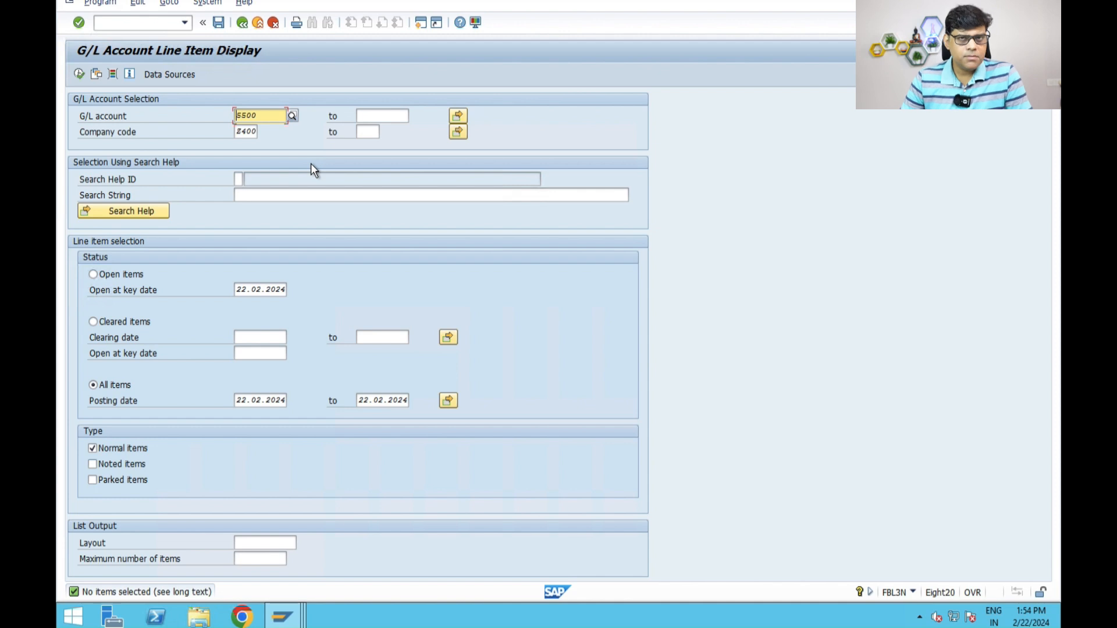
Switch to the Sales Process presentation and check the accounting entries and transaction code for Post Goods Issue & Delivery.
{"action": "mouse_move", "coordinate": [282, 617]}
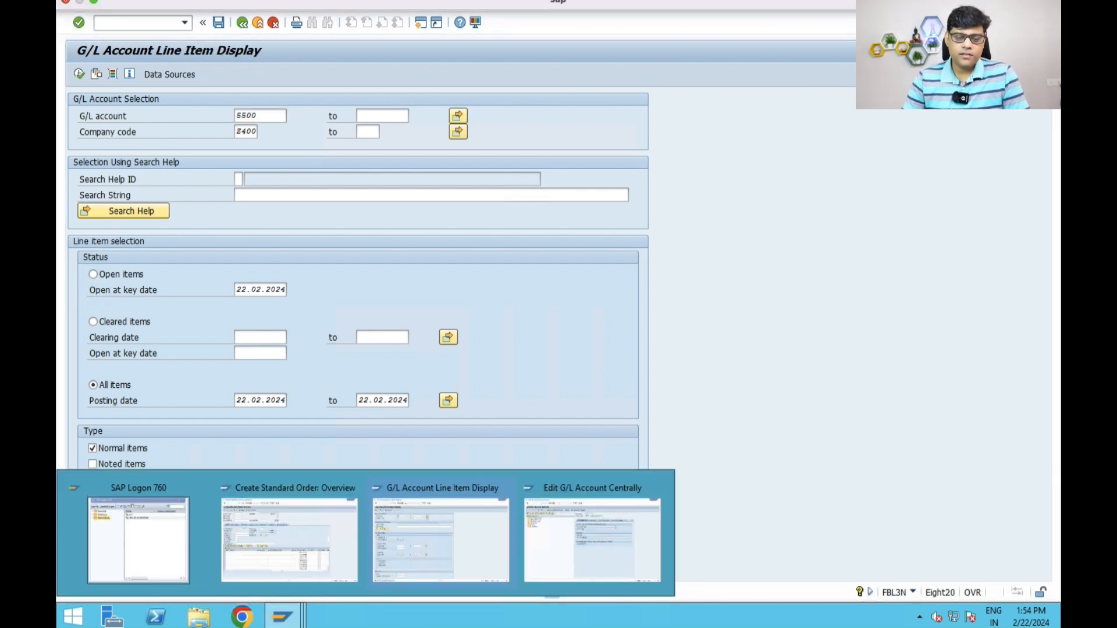
{"action": "left_click", "coordinate": [93, 12]}
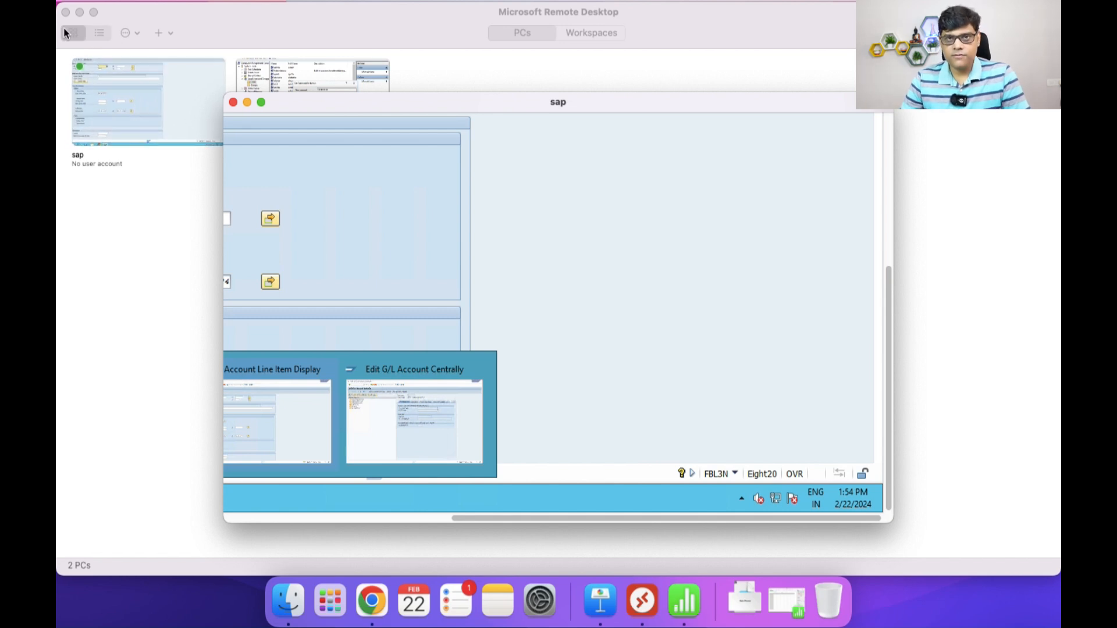
{"action": "left_click", "coordinate": [80, 12]}
{"action": "left_click", "coordinate": [150, 212]}
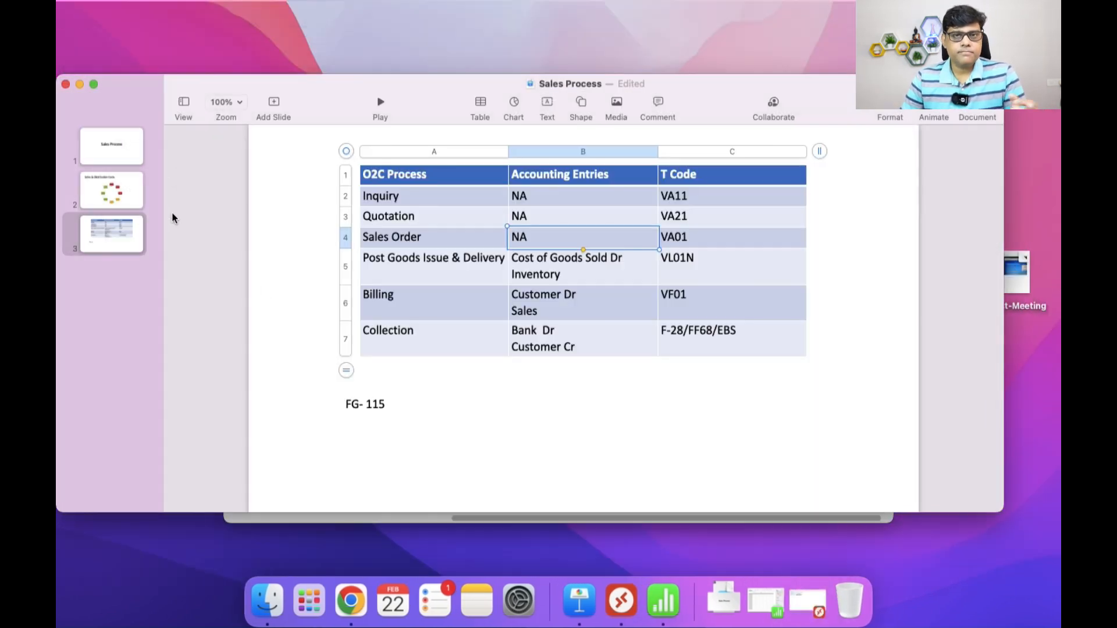
{"action": "left_click", "coordinate": [555, 277]}
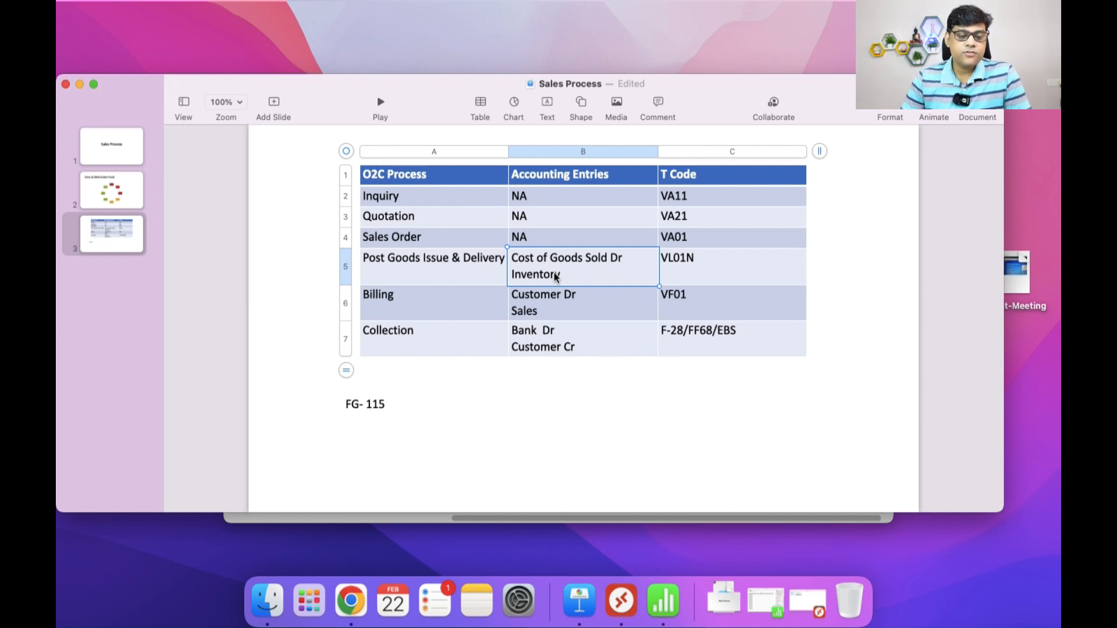
{"action": "left_click", "coordinate": [675, 275]}
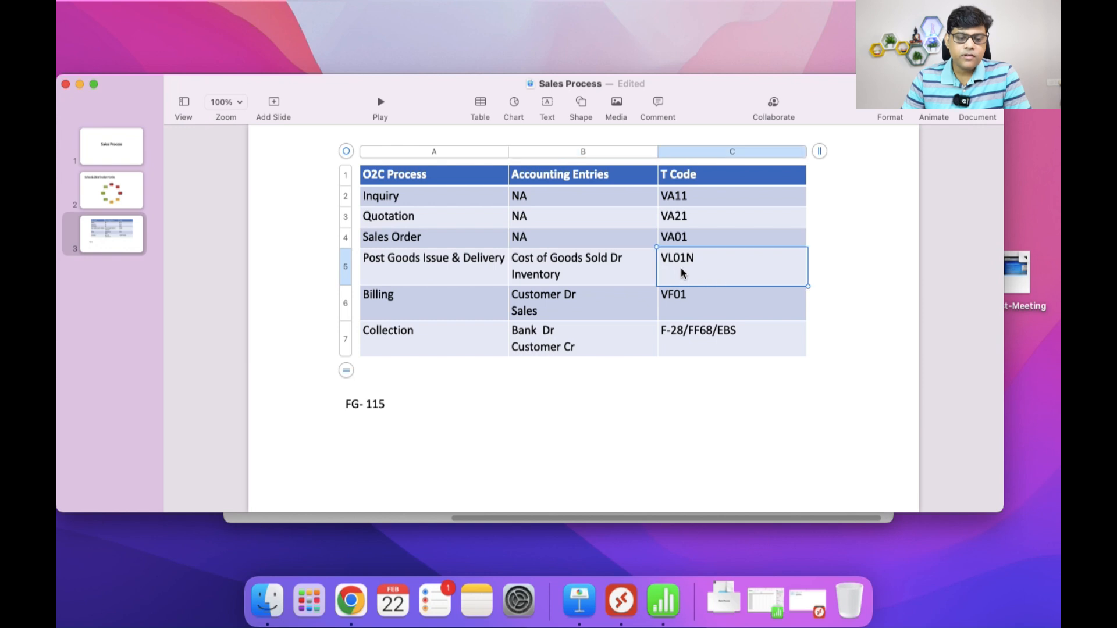
{"action": "left_click", "coordinate": [807, 599]}
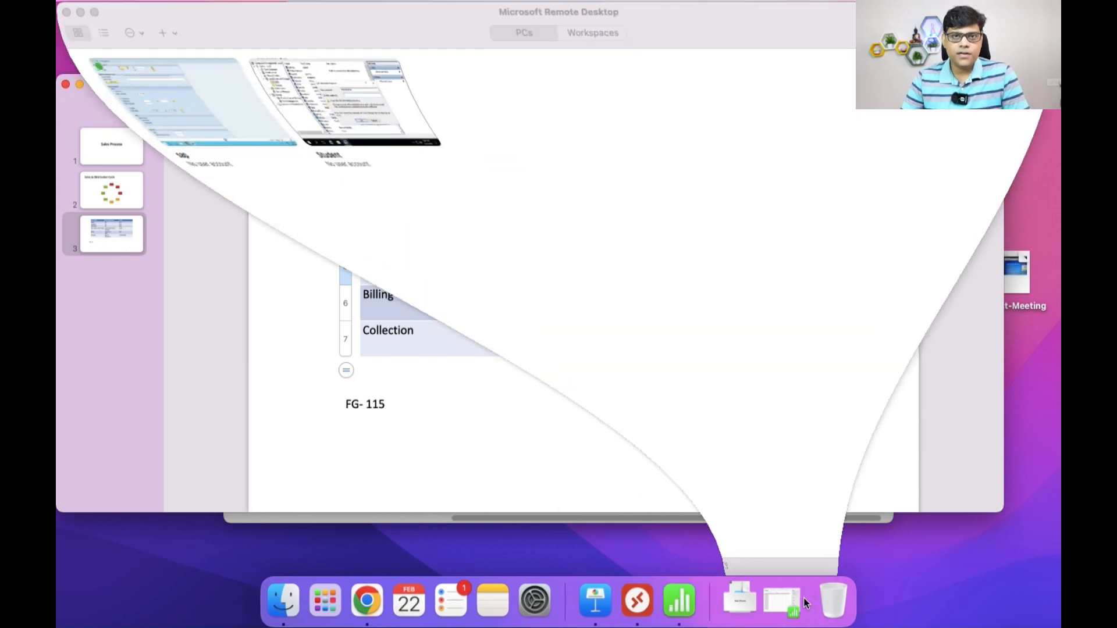
{"action": "double_click", "coordinate": [183, 96]}
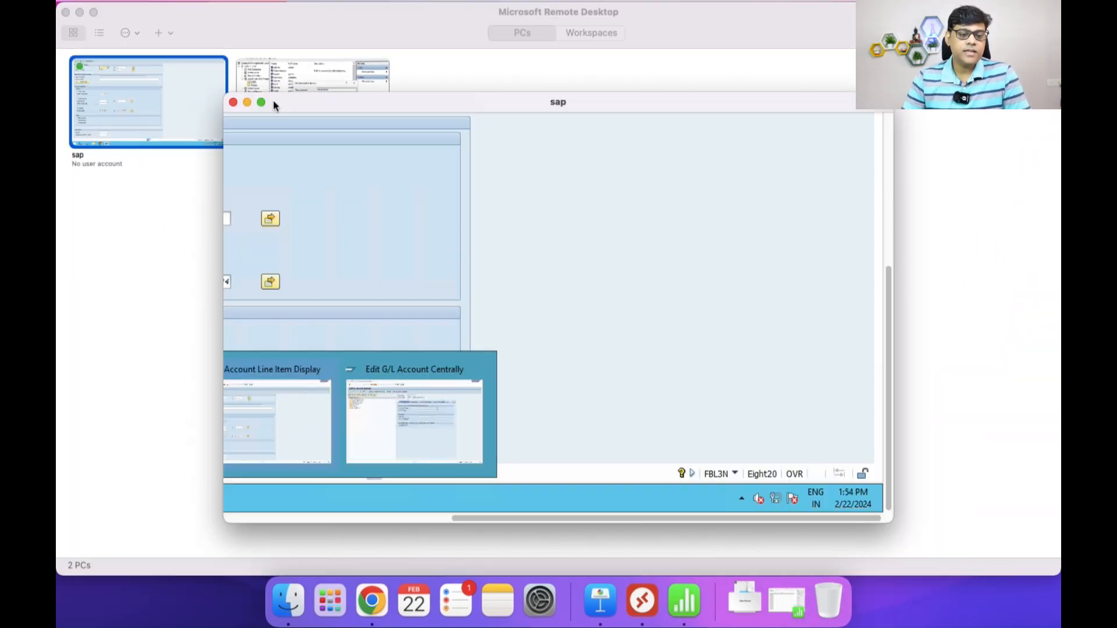
{"action": "left_click", "coordinate": [263, 103]}
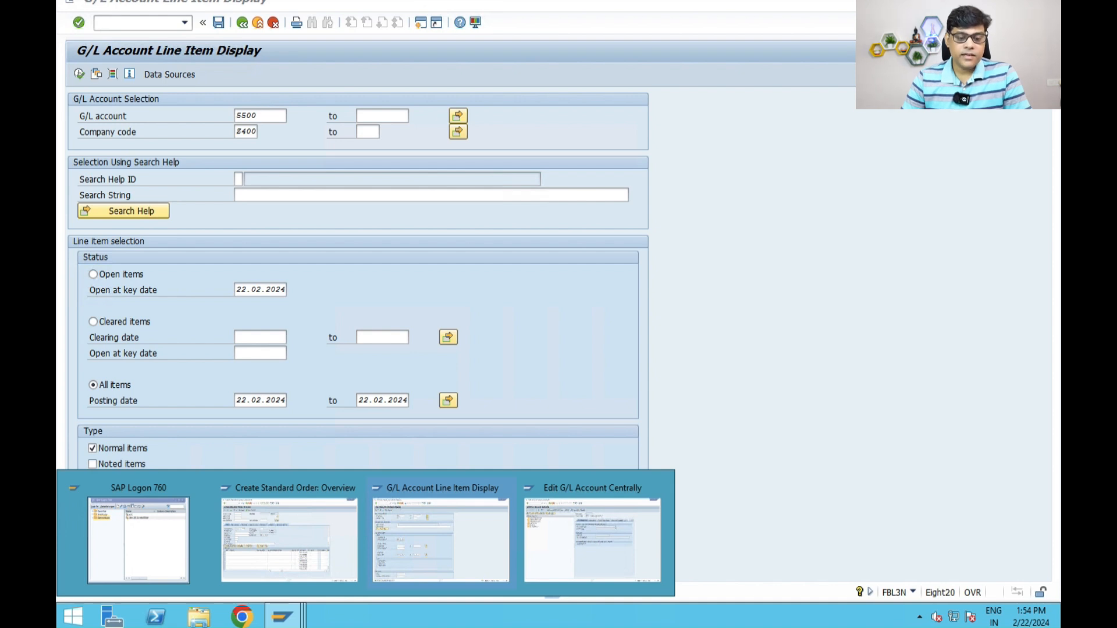
{"action": "left_click", "coordinate": [88, 12]}
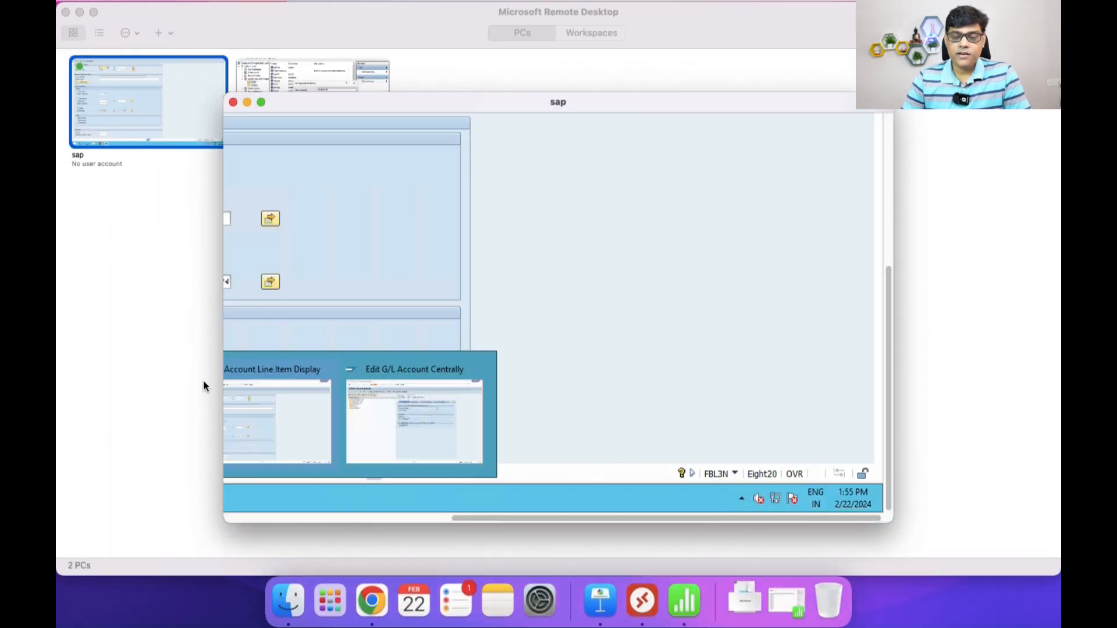
{"action": "left_click", "coordinate": [75, 12]}
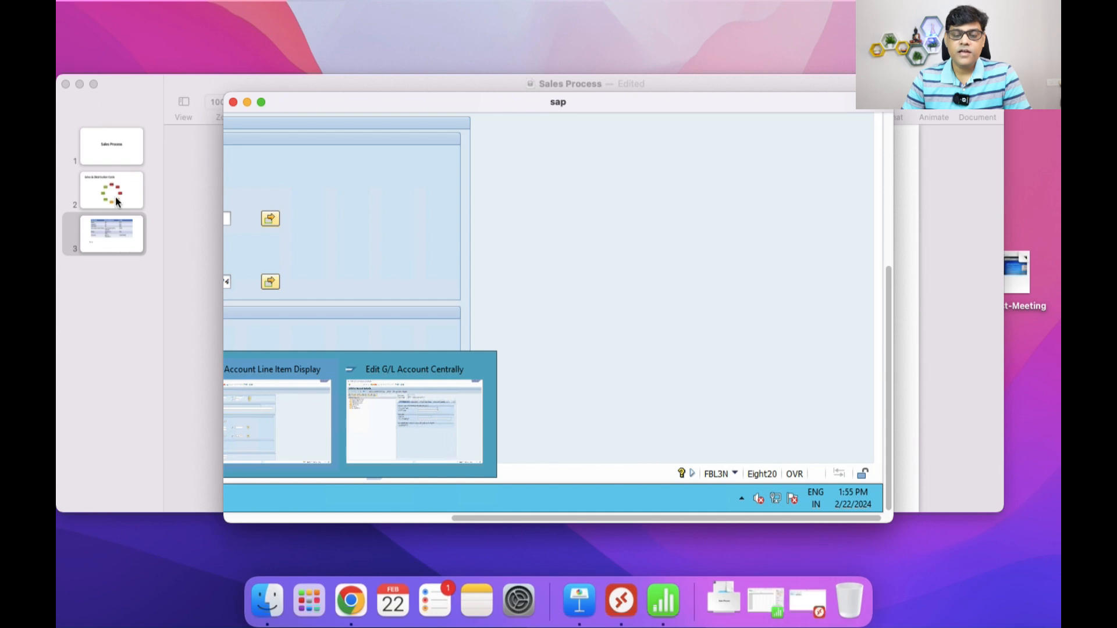
Show the Sales & Distribution Cycle slide and examine its stages from availability check to outbound delivery.
{"action": "left_click", "coordinate": [115, 196]}
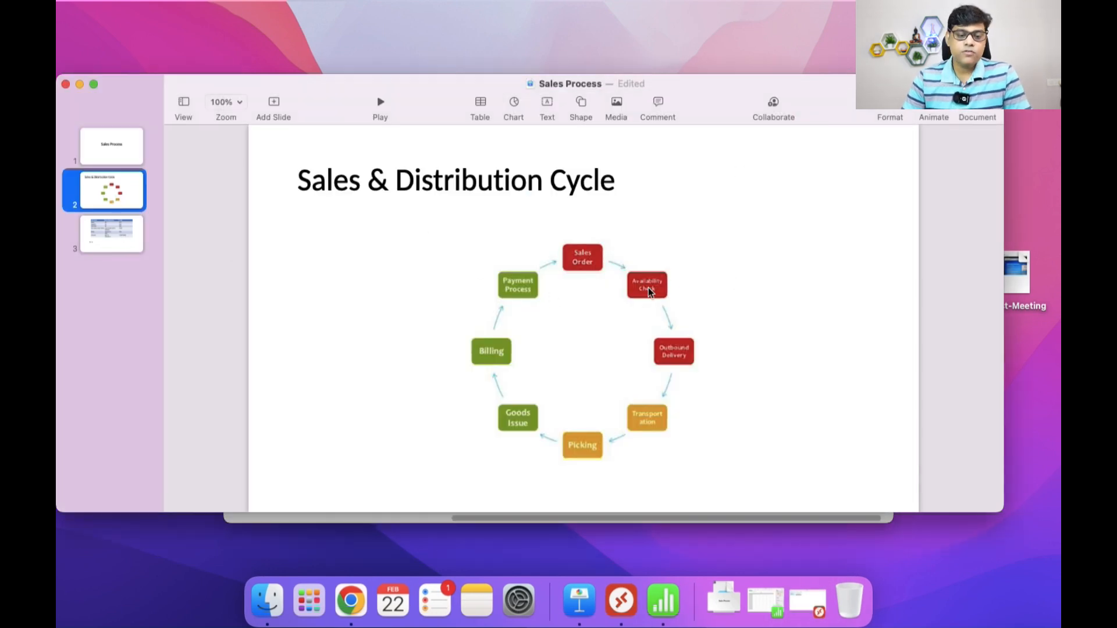
{"action": "left_click", "coordinate": [675, 335]}
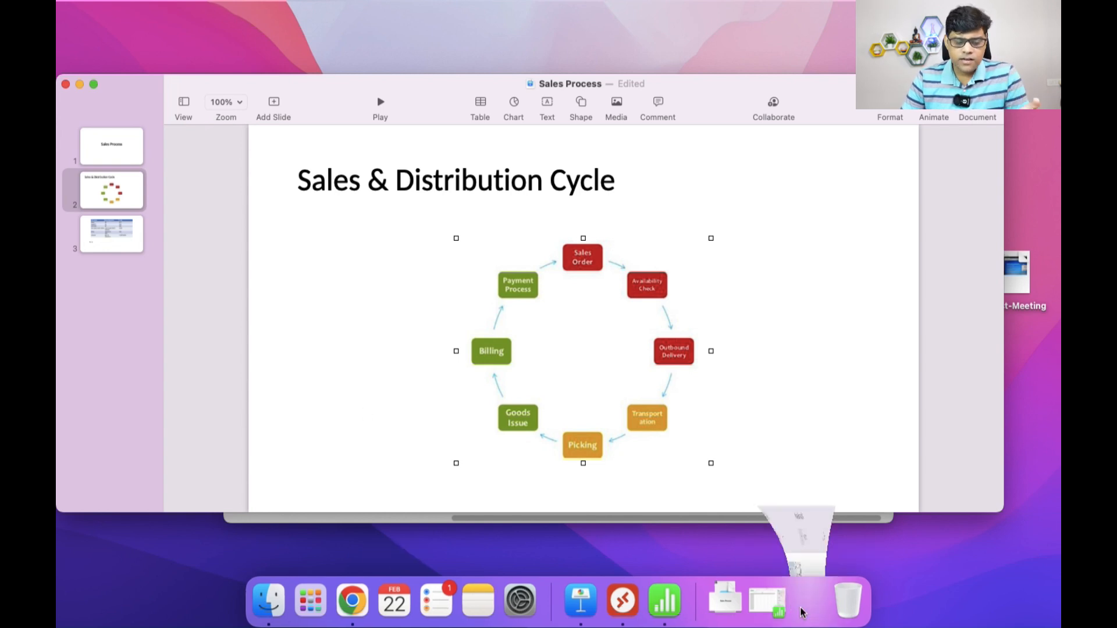
Return to the remote SAP desktop and bring up the session displaying the saved standard order.
{"action": "left_click", "coordinate": [808, 601]}
{"action": "double_click", "coordinate": [187, 105]}
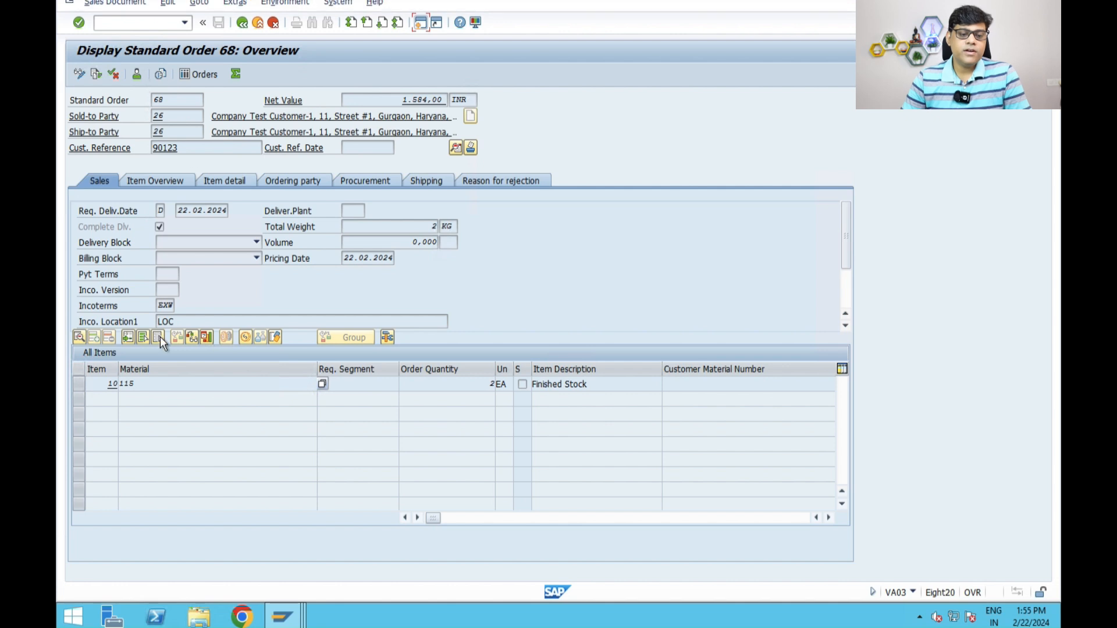
{"action": "mouse_move", "coordinate": [282, 616]}
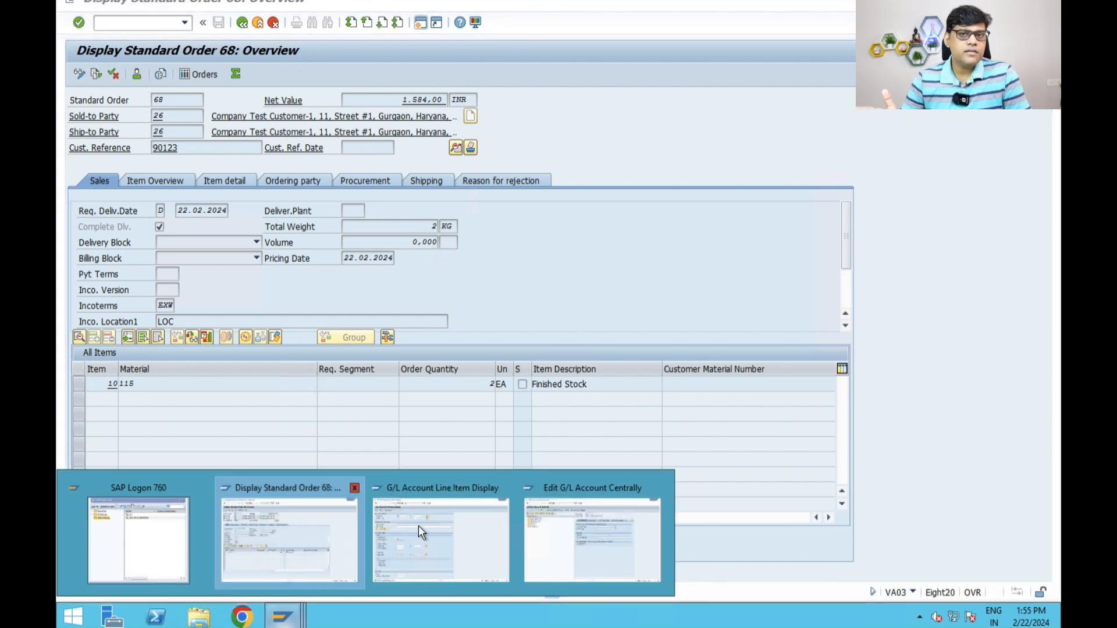
{"action": "left_click", "coordinate": [335, 544]}
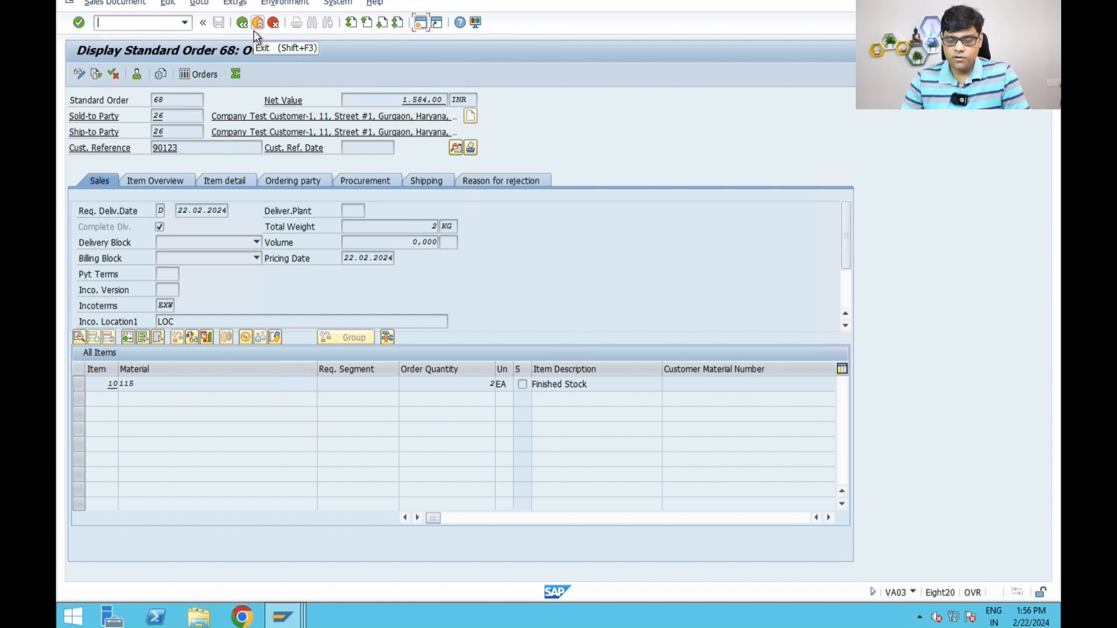
Open transaction MMBE and display the stock overview of material 115 in plant Z40L.
{"action": "type", "text": "/nmmbe"}
{"action": "key", "text": "Return"}
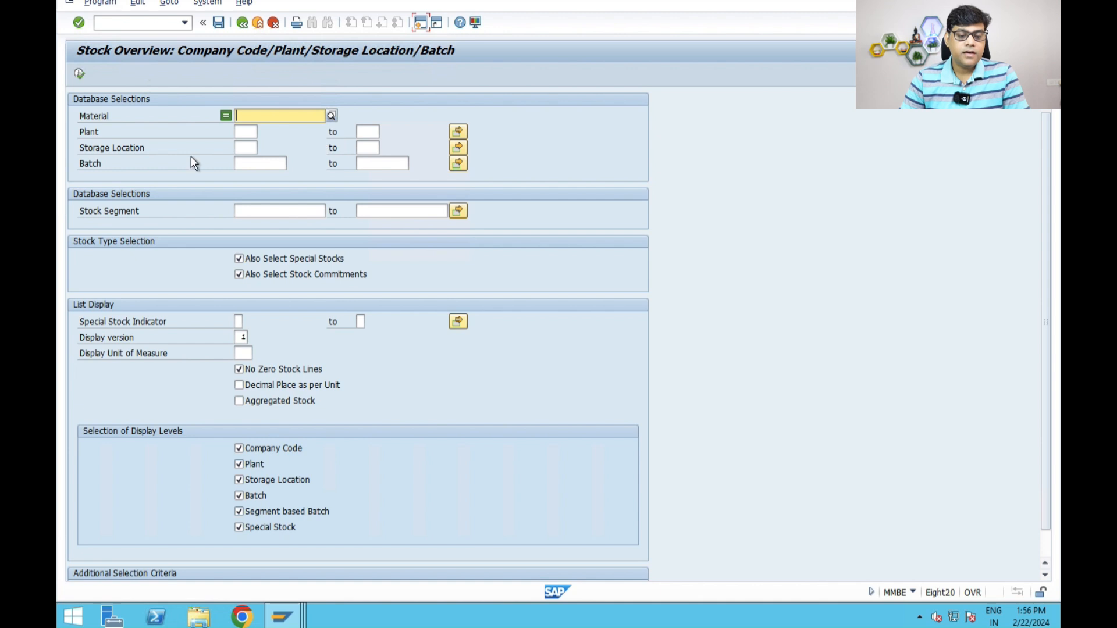
{"action": "type", "text": "115"}
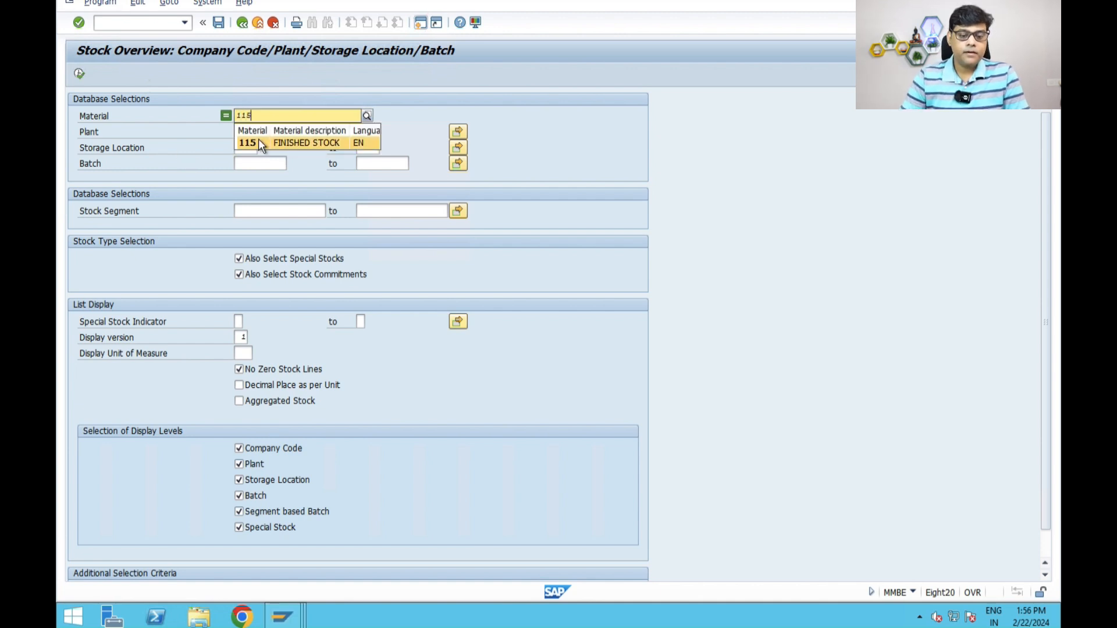
{"action": "key", "text": "Tab"}
{"action": "type", "text": "z401"}
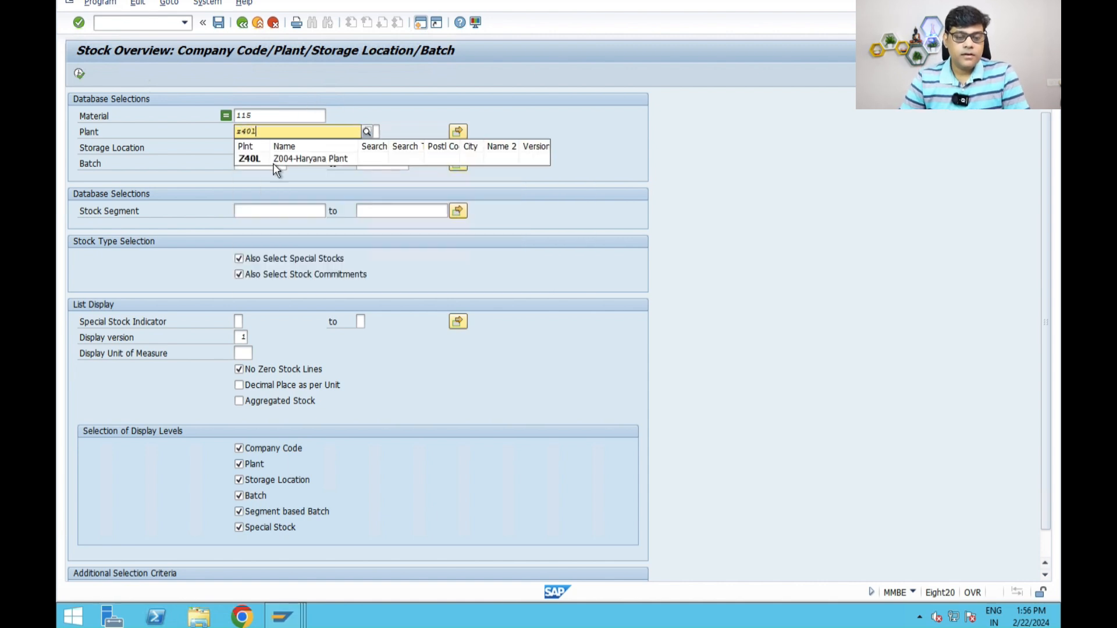
{"action": "key", "text": "Down"}
{"action": "key", "text": "Return"}
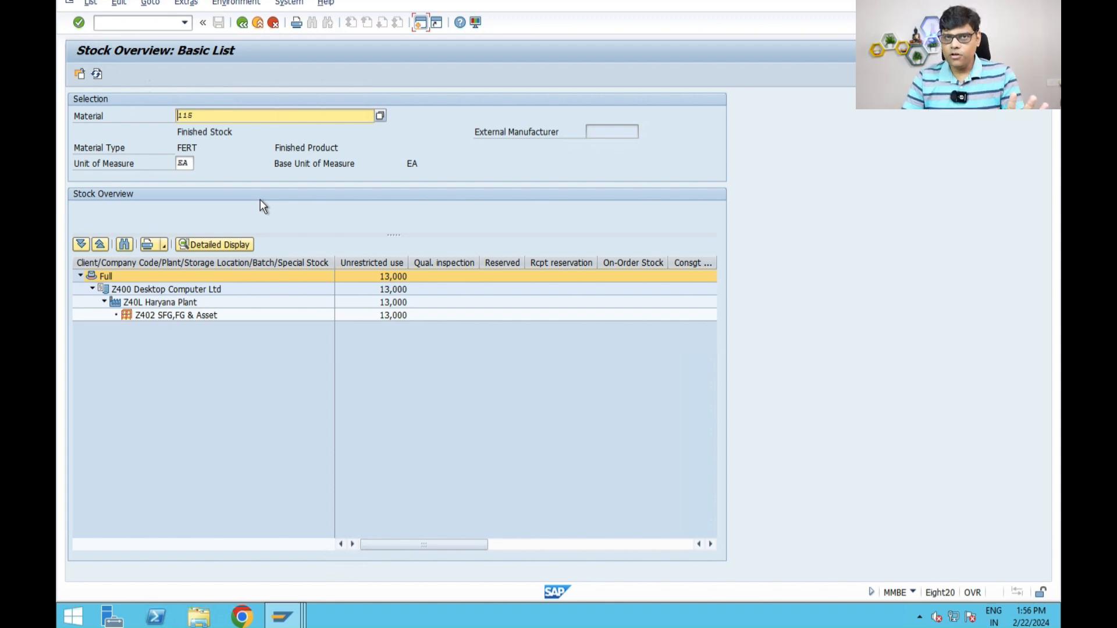
Open transaction CKM3 and try to run the price analysis for material 115, plant Z40L, with the prefilled sales document.
{"action": "left_click", "coordinate": [146, 21]}
{"action": "type", "text": "/nckm3"}
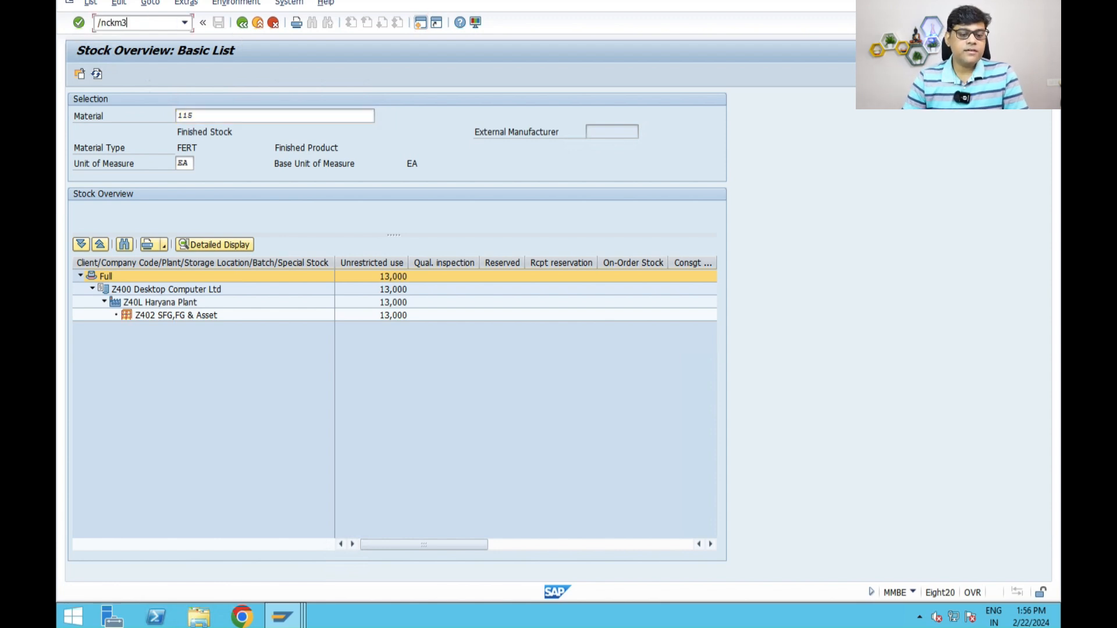
{"action": "key", "text": "Return"}
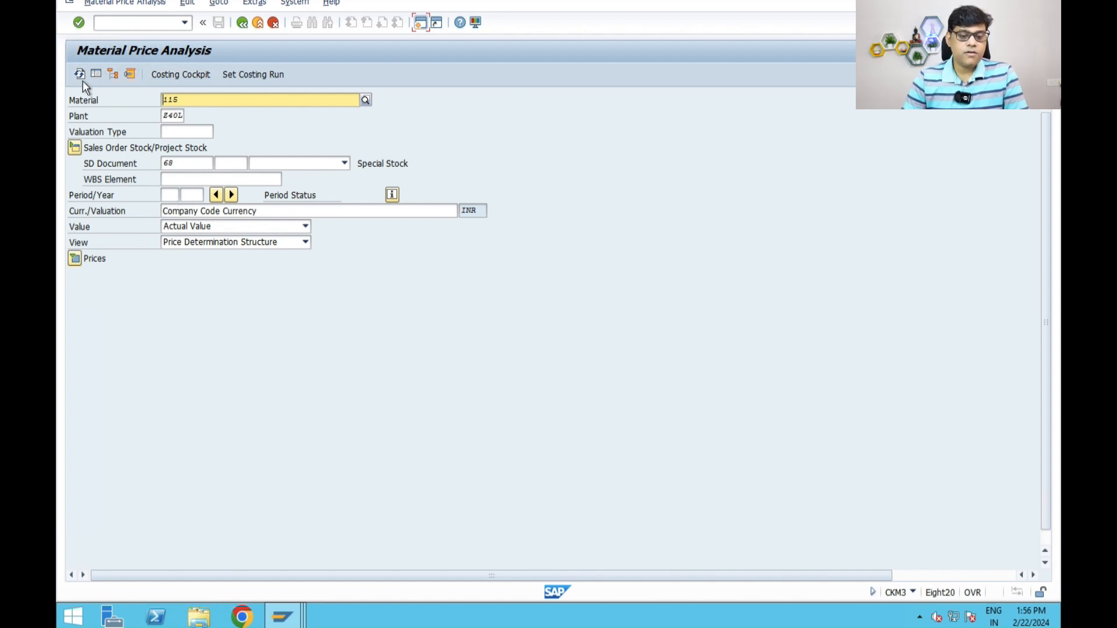
{"action": "key", "text": "Return"}
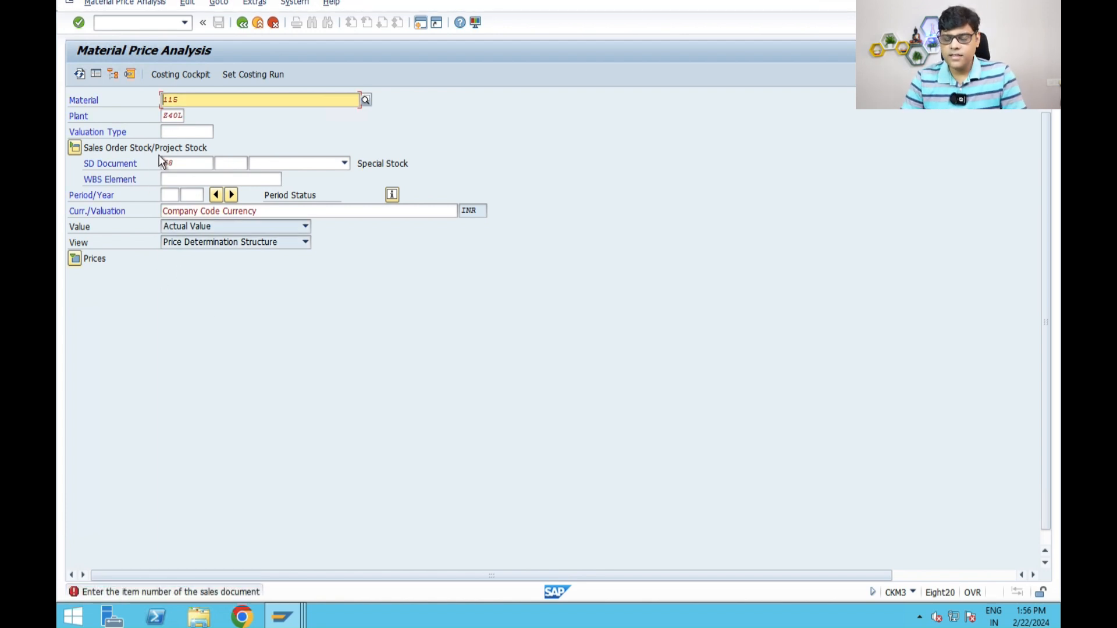
Clear the SD document number, display the price analysis of material 115, and check the ending inventory quantity.
{"action": "left_click_drag", "start_coordinate": [190, 166], "coordinate": [76, 166]}
{"action": "key", "text": "BackSpace"}
{"action": "key", "text": "Return"}
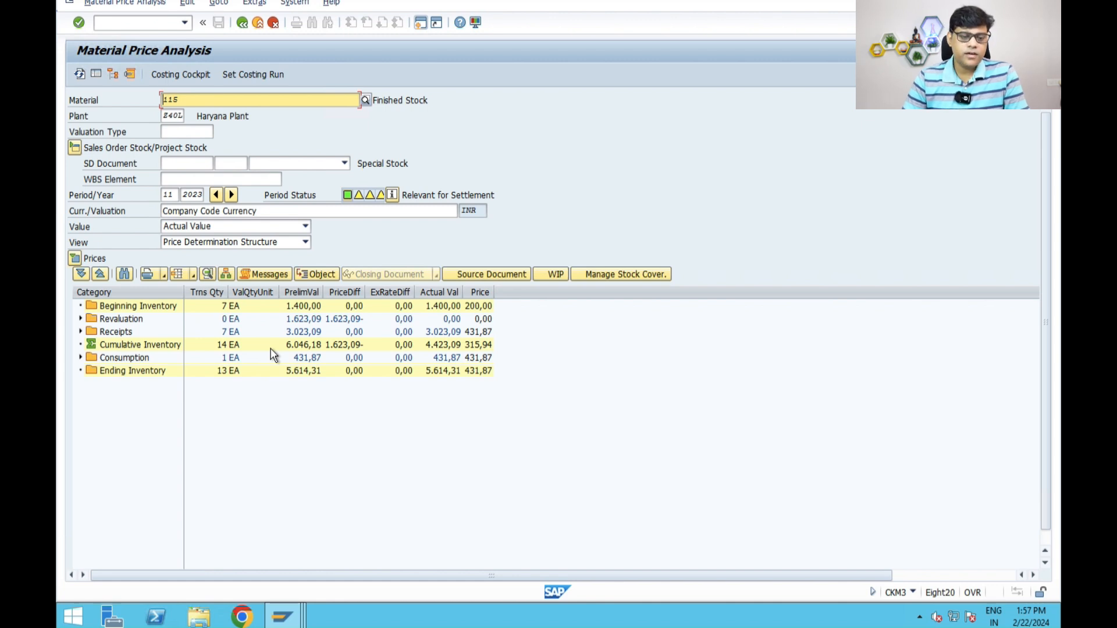
{"action": "left_click", "coordinate": [224, 371]}
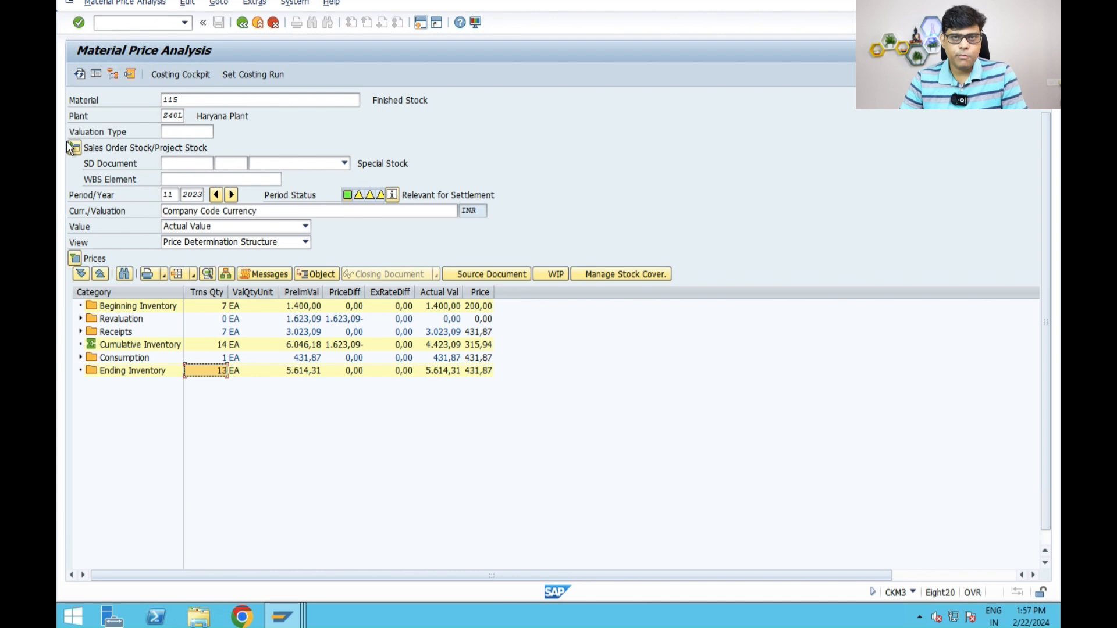
Leave the price analysis, switch to the Edit G/L Account Centrally session, and open transaction VL01N there.
{"action": "left_click", "coordinate": [261, 24]}
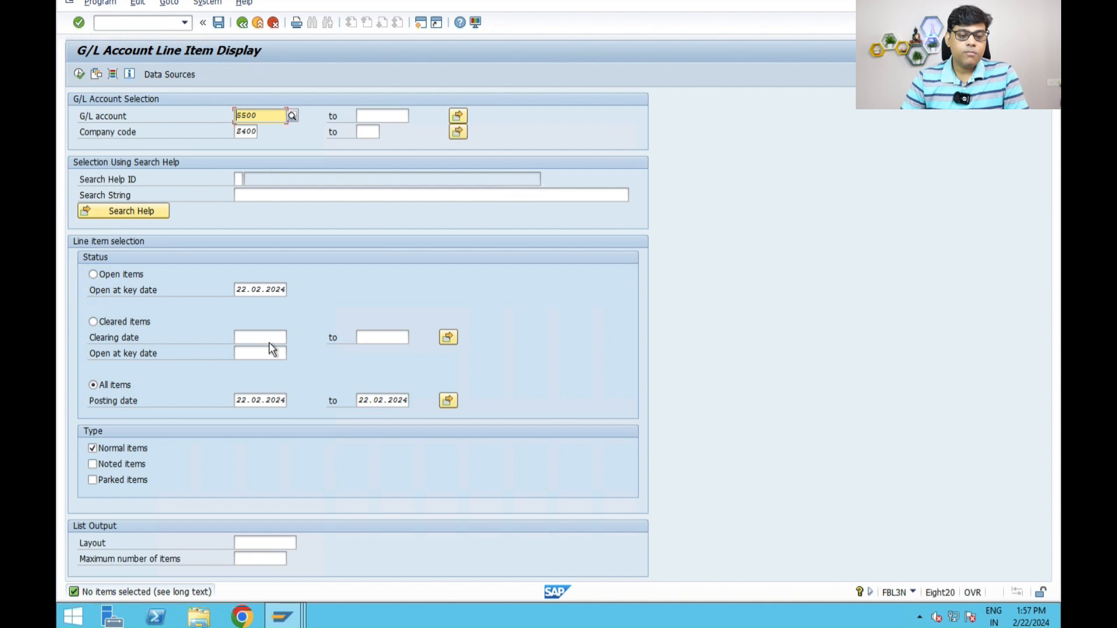
{"action": "left_click", "coordinate": [289, 616]}
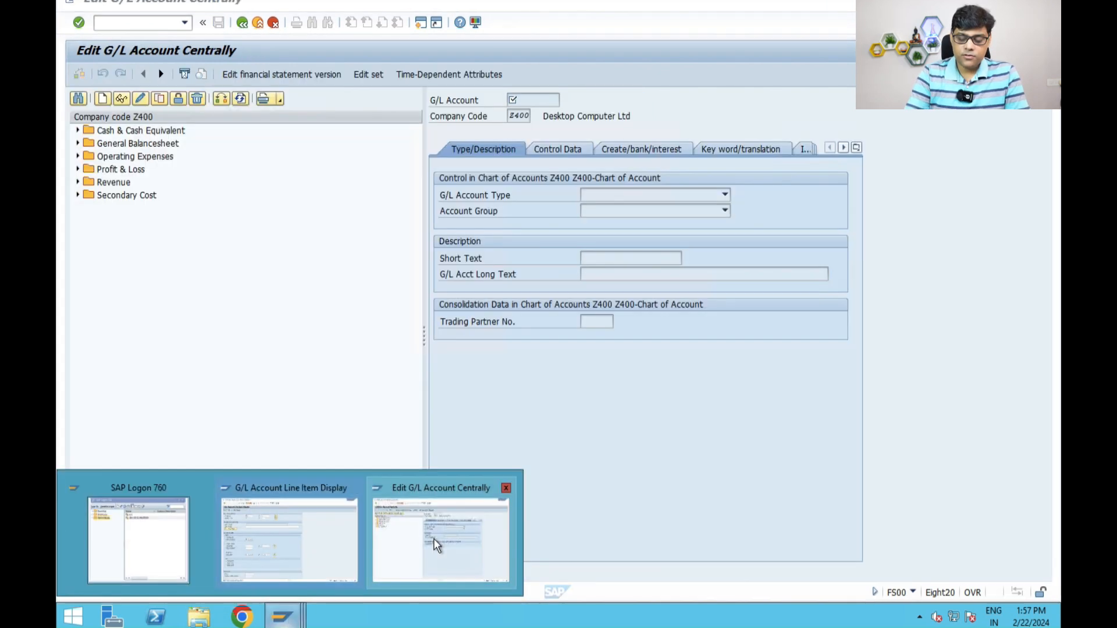
{"action": "left_click", "coordinate": [434, 539]}
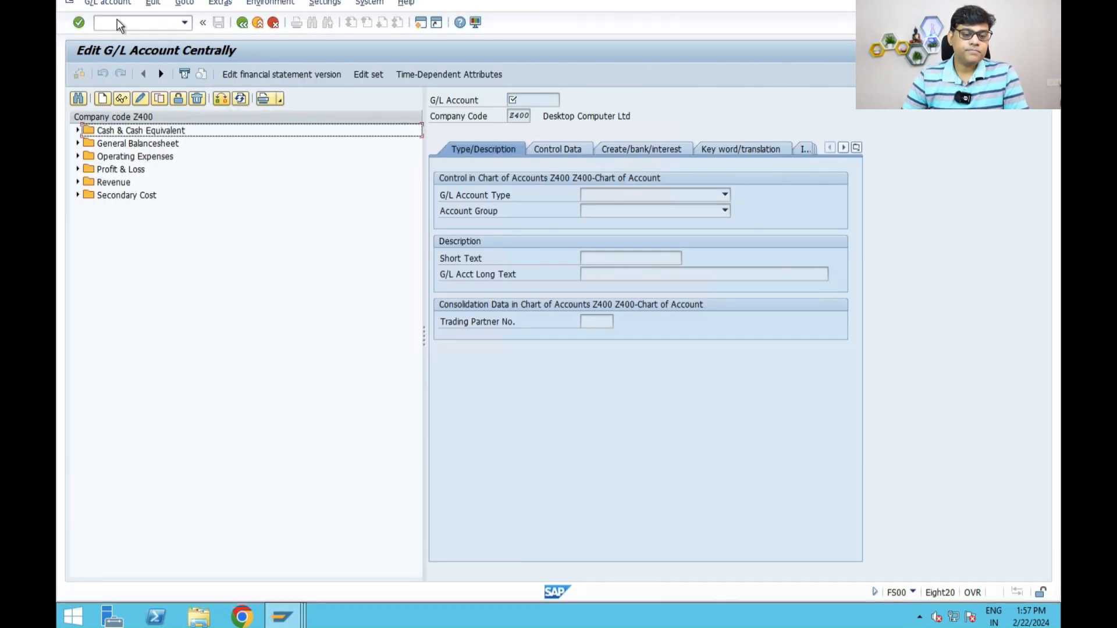
{"action": "left_click", "coordinate": [167, 19]}
{"action": "type", "text": "/nv"}
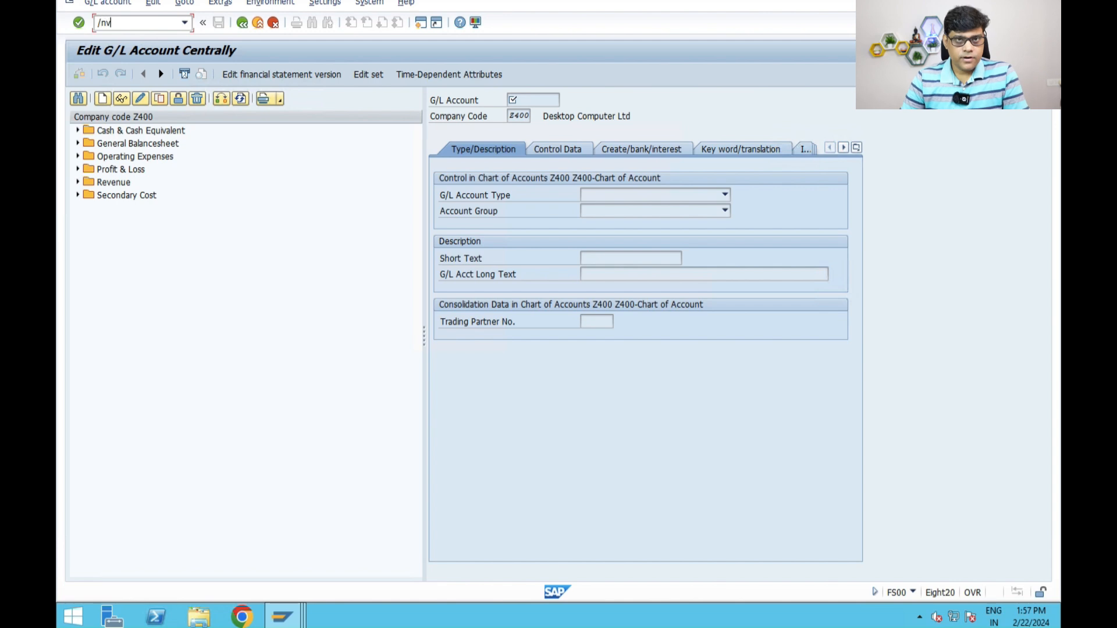
{"action": "type", "text": "l01n"}
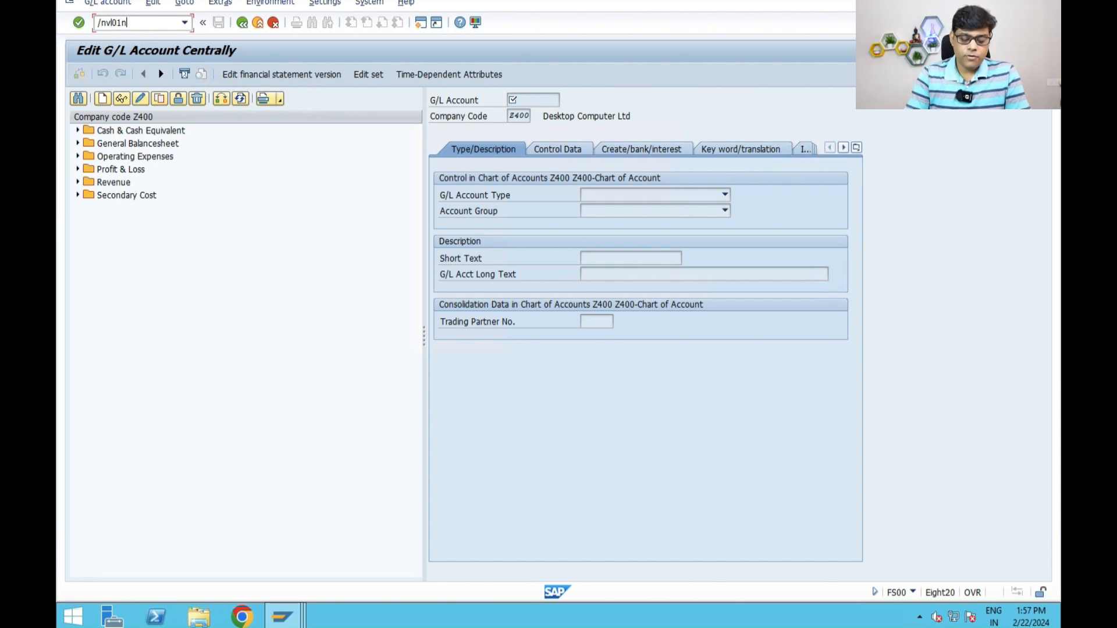
{"action": "key", "text": "Return"}
Create an outbound delivery for the prefilled sales order from shipping point Z4SH, with actual goods issue date 22.02.2024.
{"action": "left_click", "coordinate": [191, 132]}
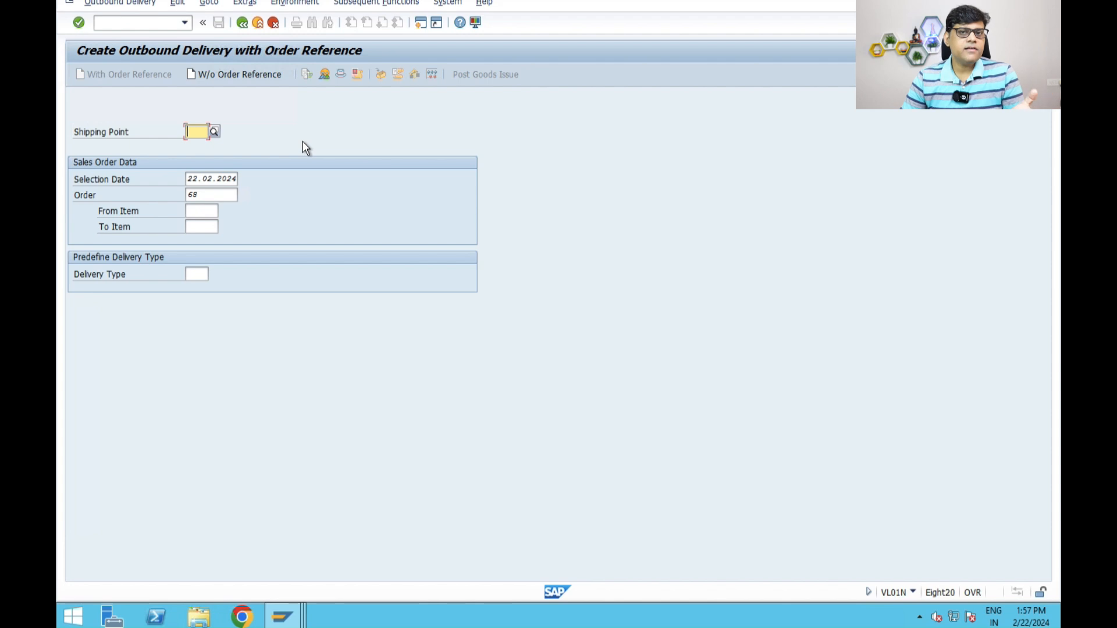
{"action": "type", "text": "z4s"}
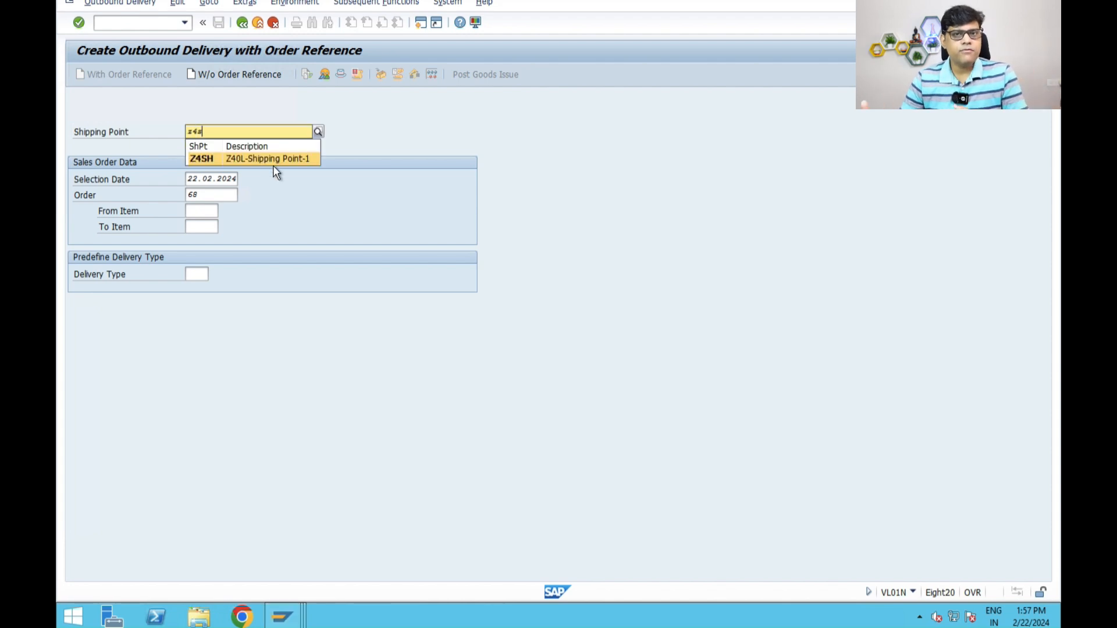
{"action": "left_click", "coordinate": [212, 157]}
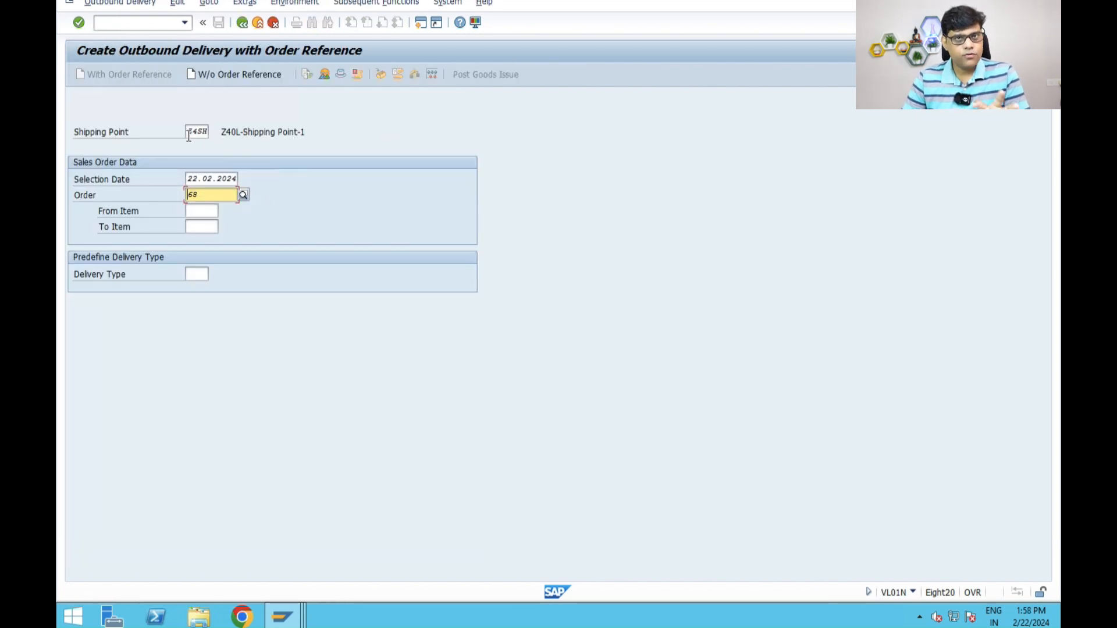
{"action": "left_click", "coordinate": [192, 132]}
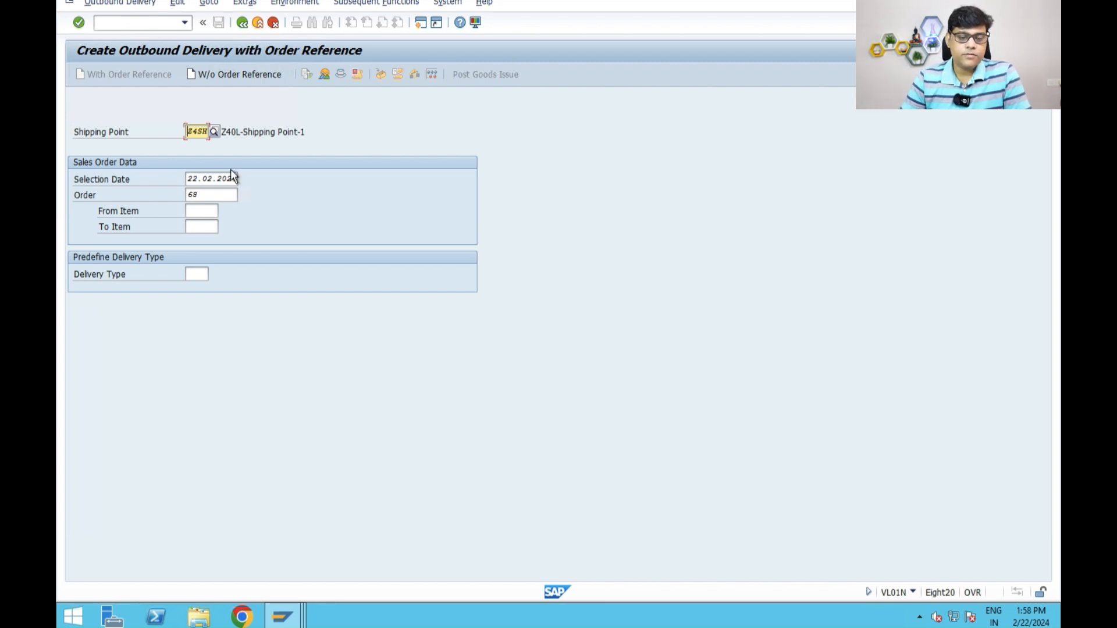
{"action": "key", "text": "Return"}
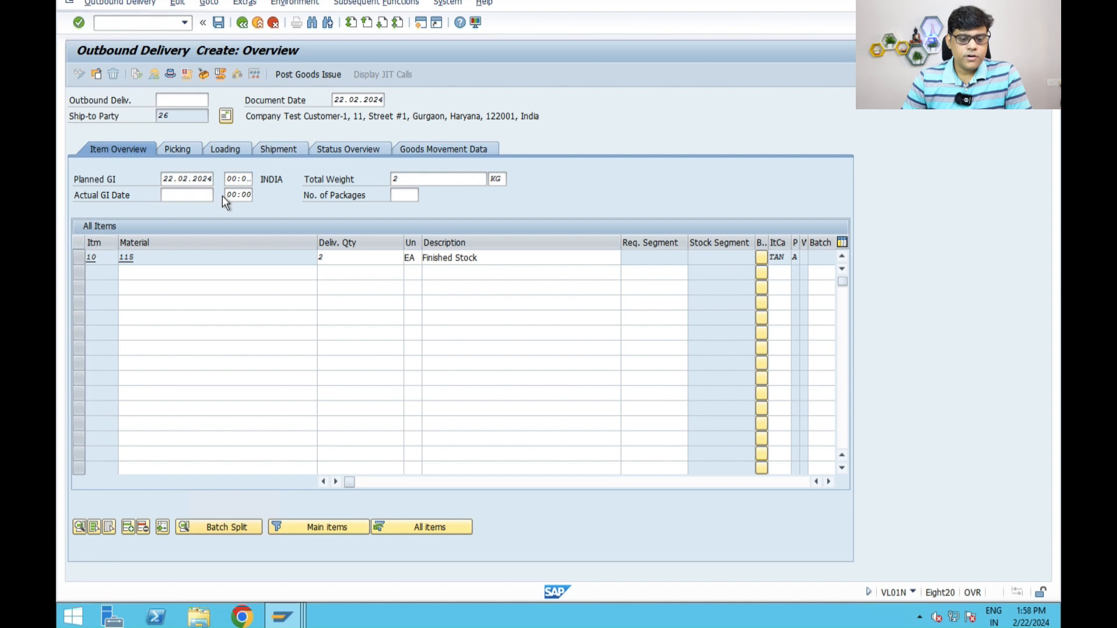
{"action": "left_click", "coordinate": [222, 196]}
{"action": "double_click", "coordinate": [277, 287]}
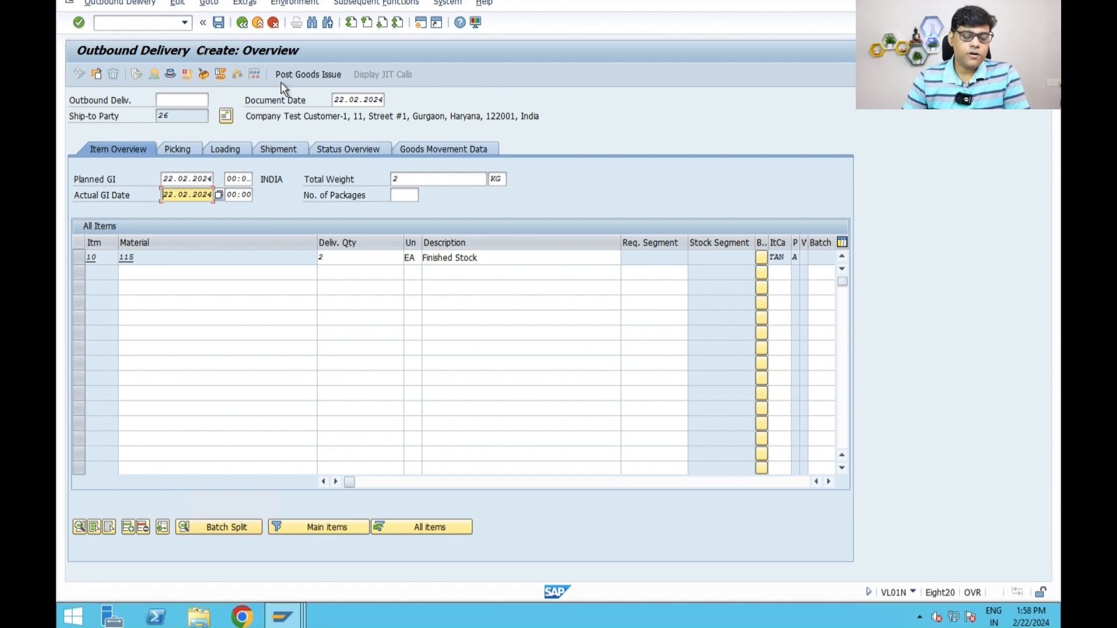
Switch to the Sales Process presentation in Keynote and review the accounting entries for Post Goods Issue & Delivery on slide 3.
{"action": "left_click", "coordinate": [93, 13]}
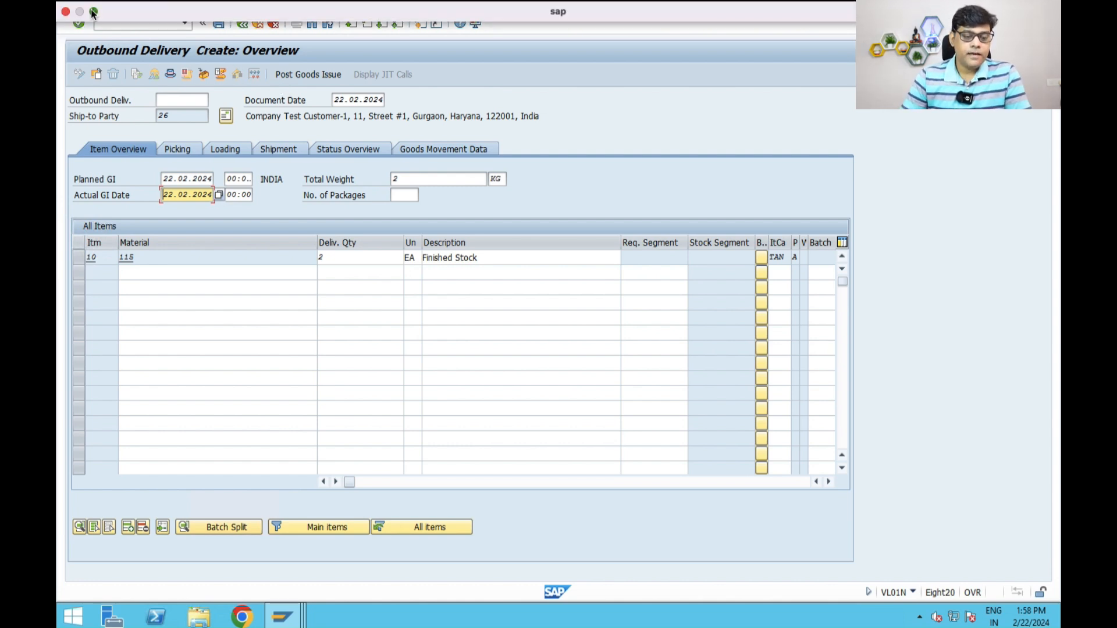
{"action": "scroll", "coordinate": [265, 418], "scroll_direction": "down", "scroll_amount": 3}
{"action": "scroll", "coordinate": [264, 418], "scroll_direction": "right", "scroll_amount": 3}
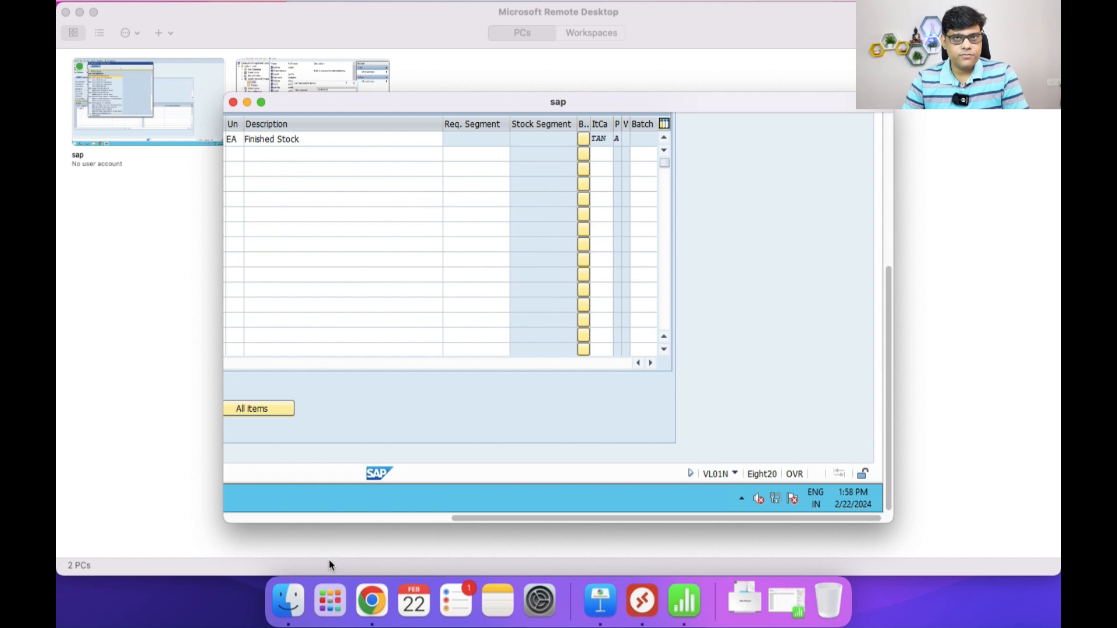
{"action": "left_click", "coordinate": [81, 13]}
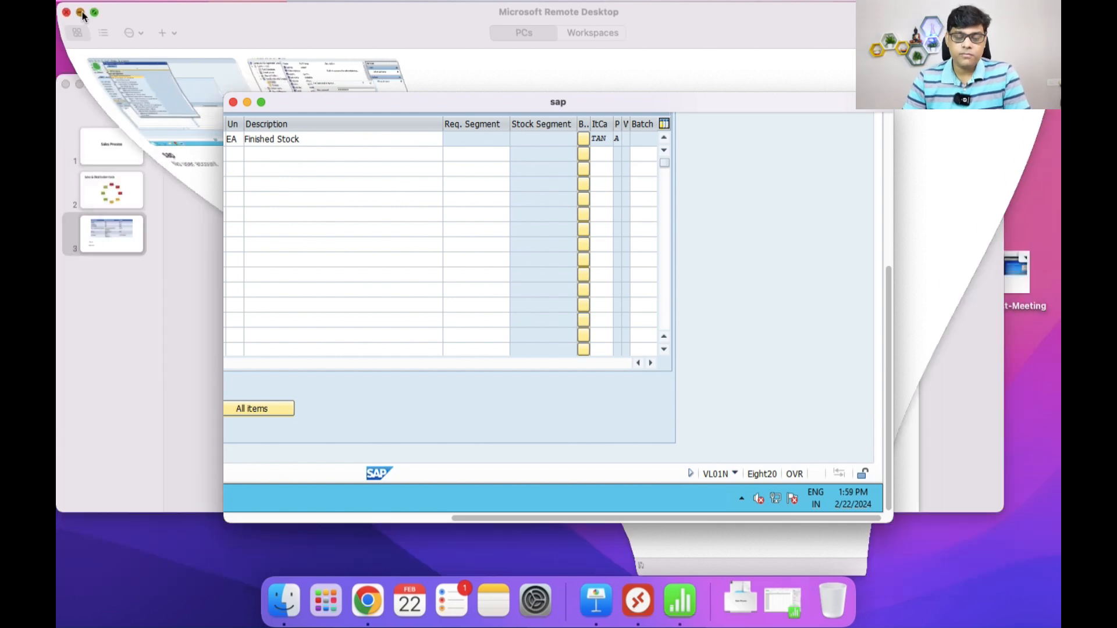
{"action": "left_click", "coordinate": [121, 238]}
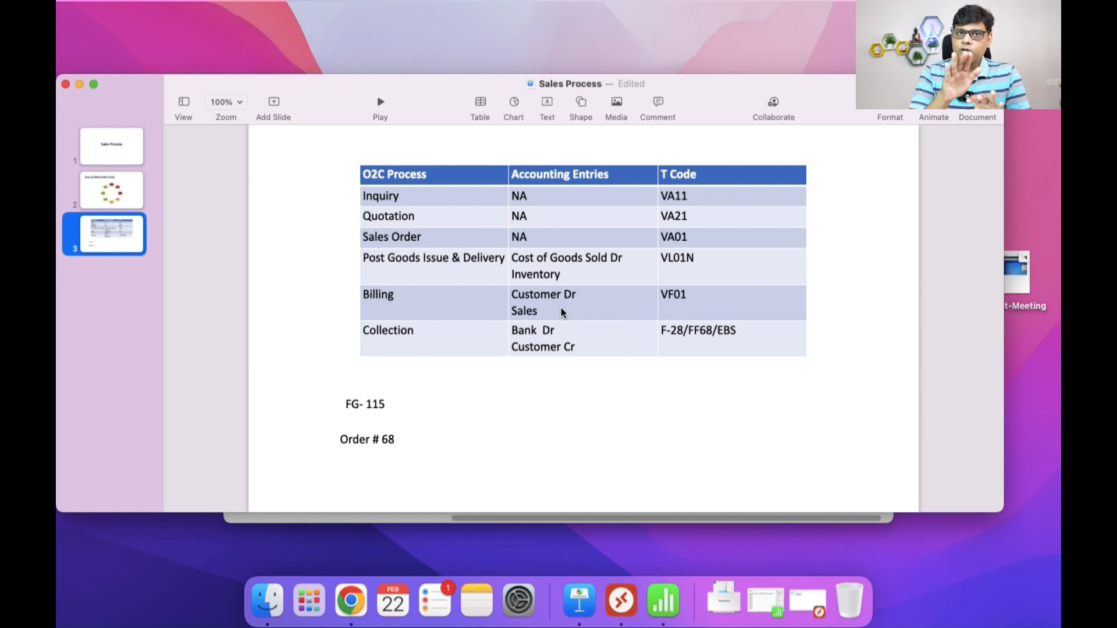
{"action": "left_click", "coordinate": [539, 262]}
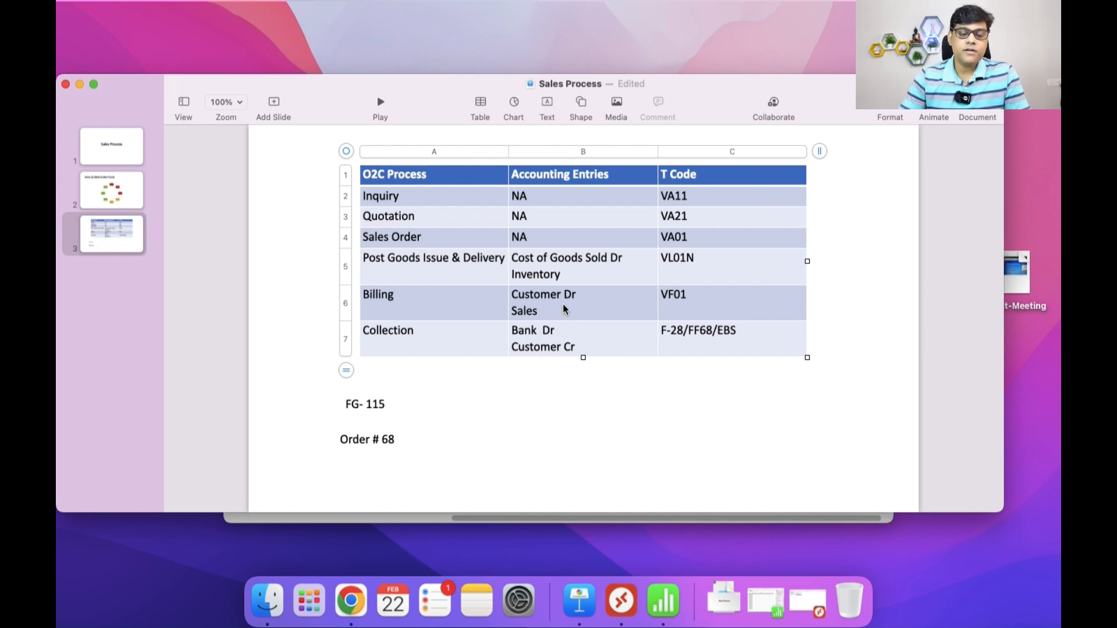
Return to the remote SAP desktop, try to post the goods issue for the delivery, and go back to its overview.
{"action": "left_click", "coordinate": [808, 602]}
{"action": "double_click", "coordinate": [166, 116]}
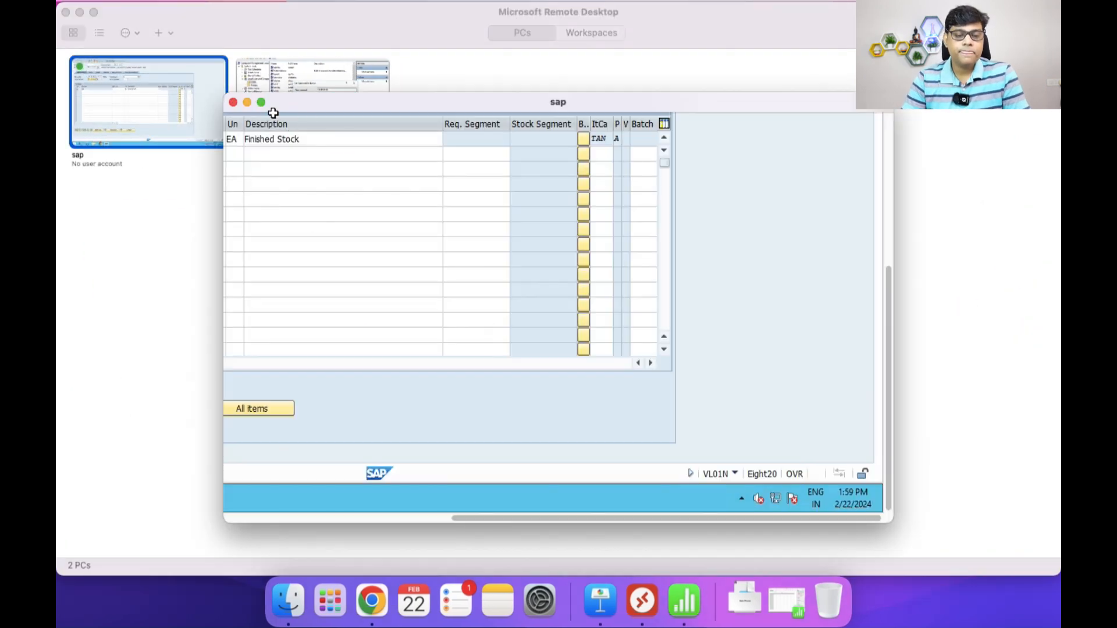
{"action": "left_click", "coordinate": [261, 102]}
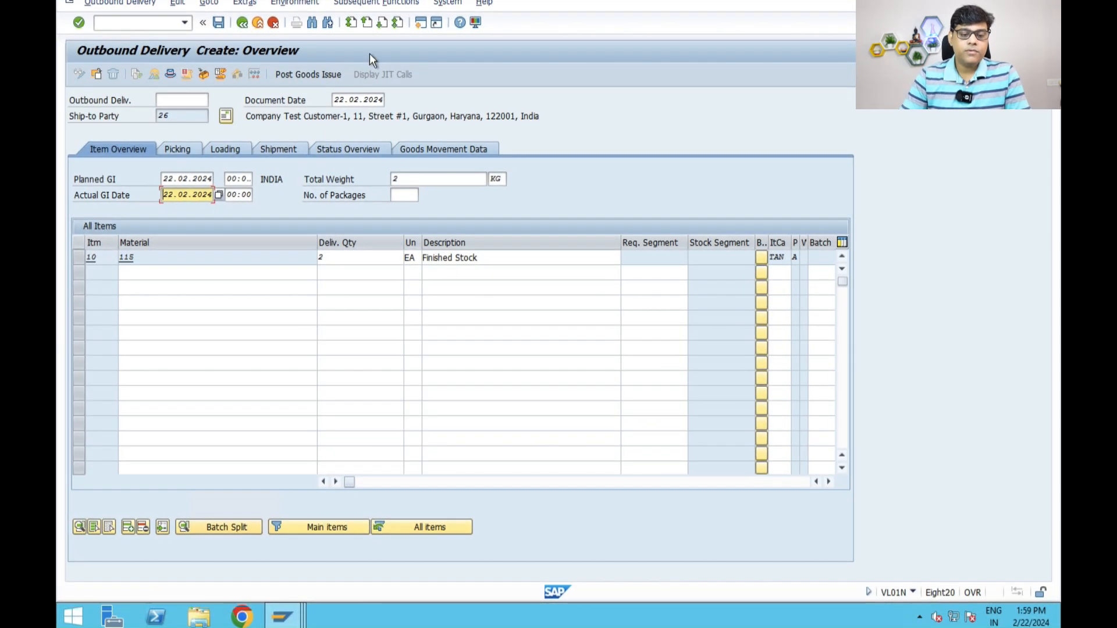
{"action": "left_click", "coordinate": [327, 75]}
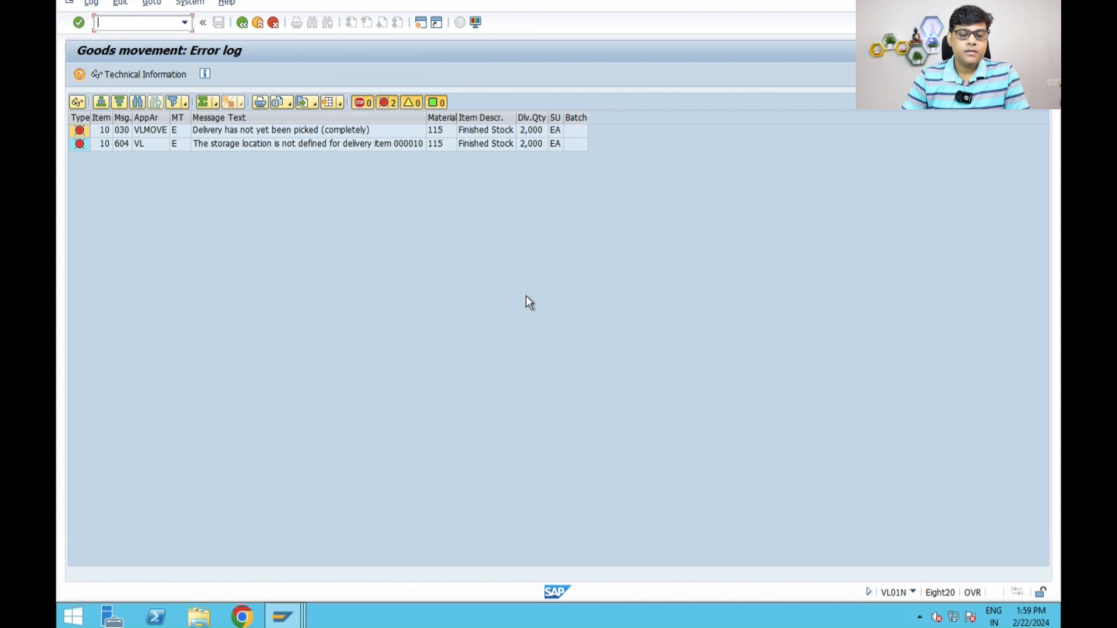
{"action": "left_click", "coordinate": [250, 26]}
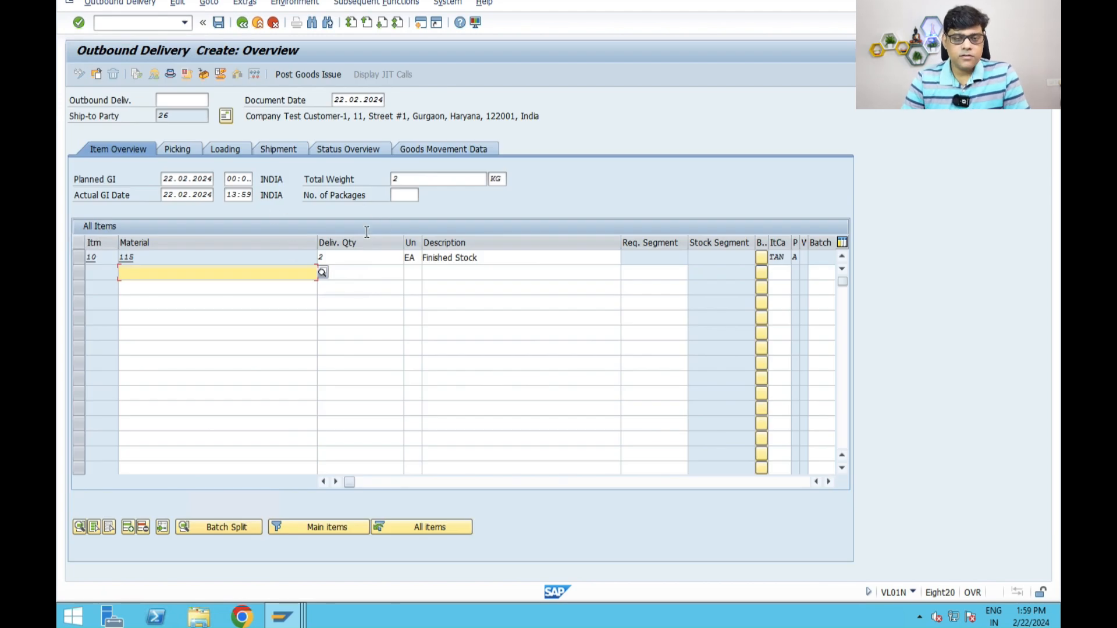
Pick item 10 from storage location Z402 with a picked quantity of 2, and post the goods issue.
{"action": "left_click", "coordinate": [181, 149]}
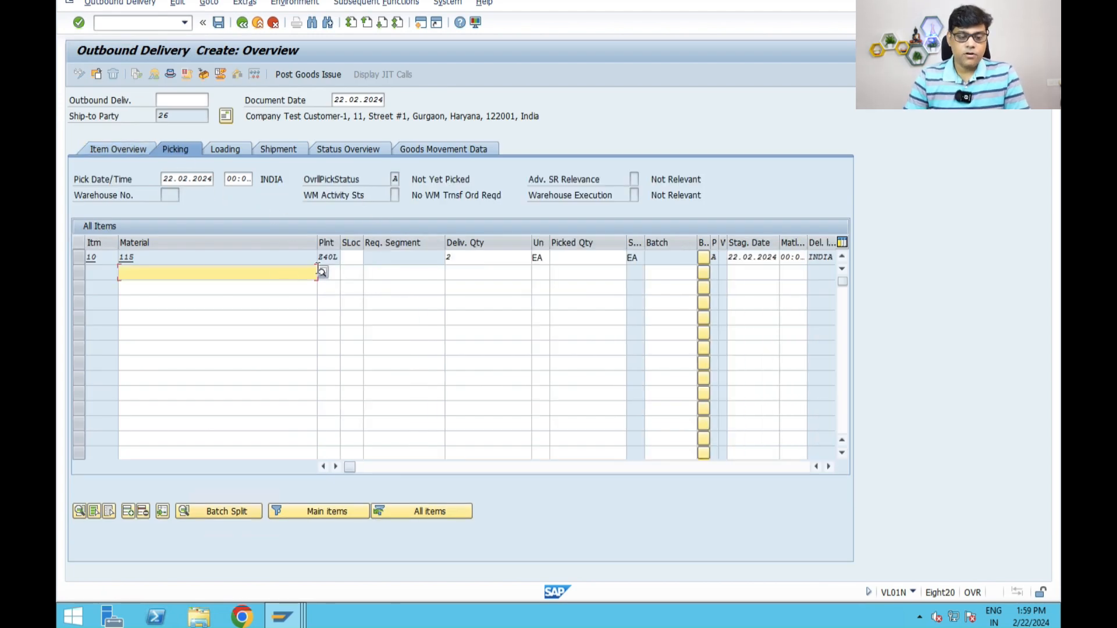
{"action": "left_click", "coordinate": [349, 257]}
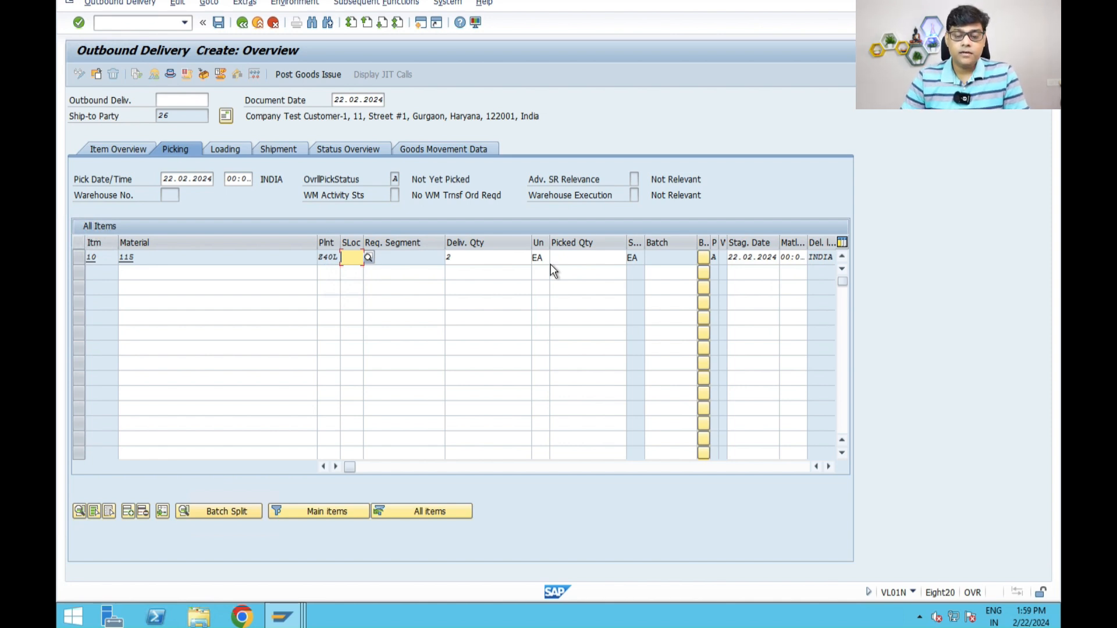
{"action": "type", "text": "z402"}
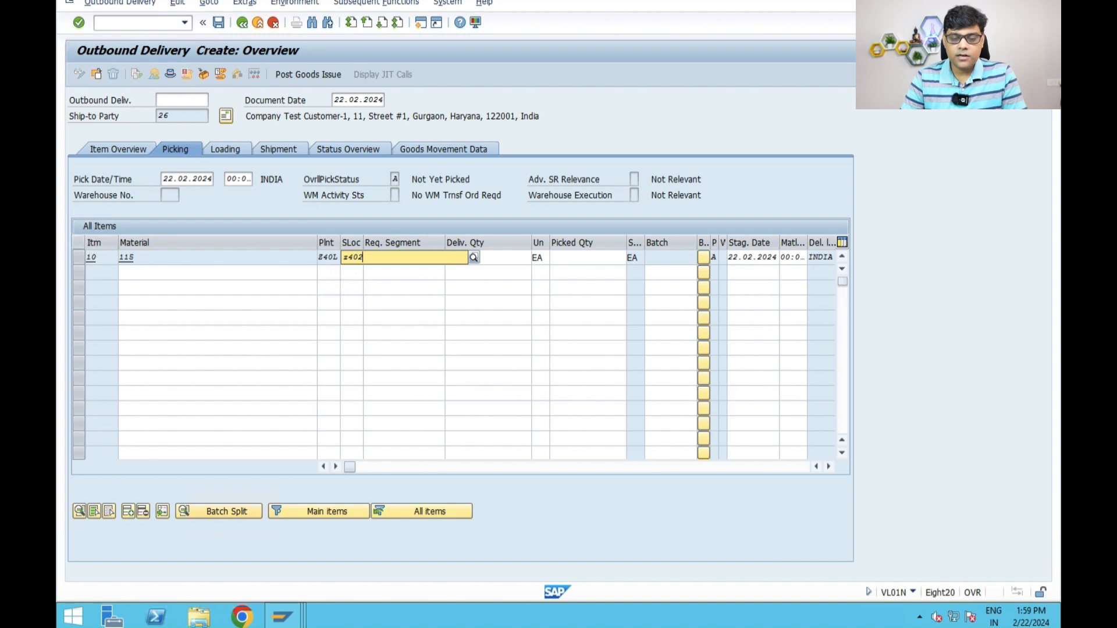
{"action": "left_click", "coordinate": [370, 285]}
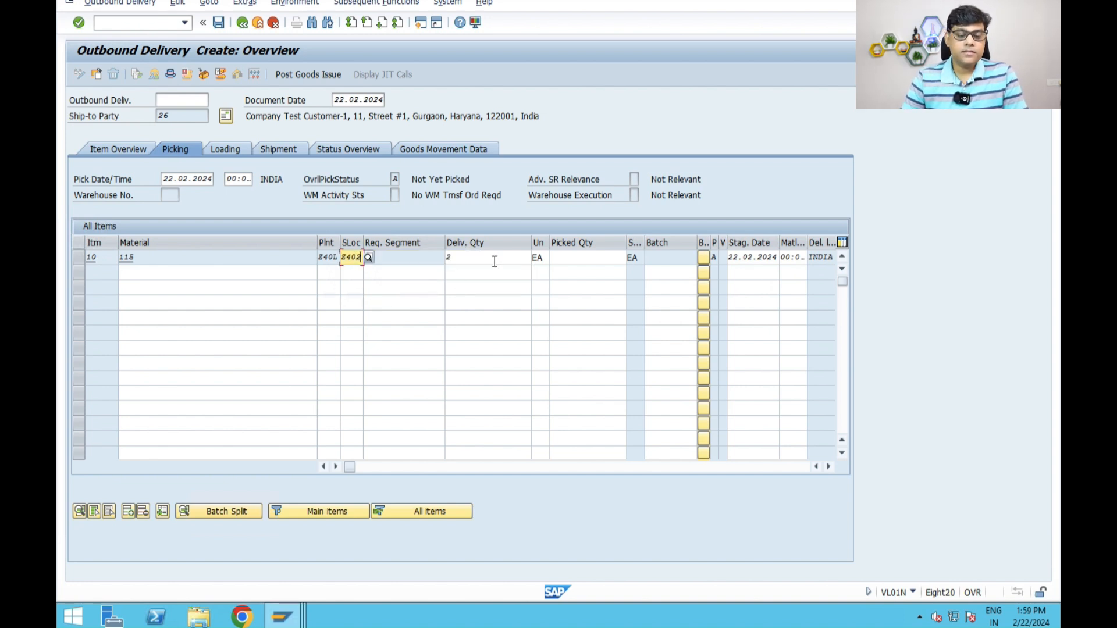
{"action": "left_click", "coordinate": [571, 256]}
{"action": "type", "text": "2"}
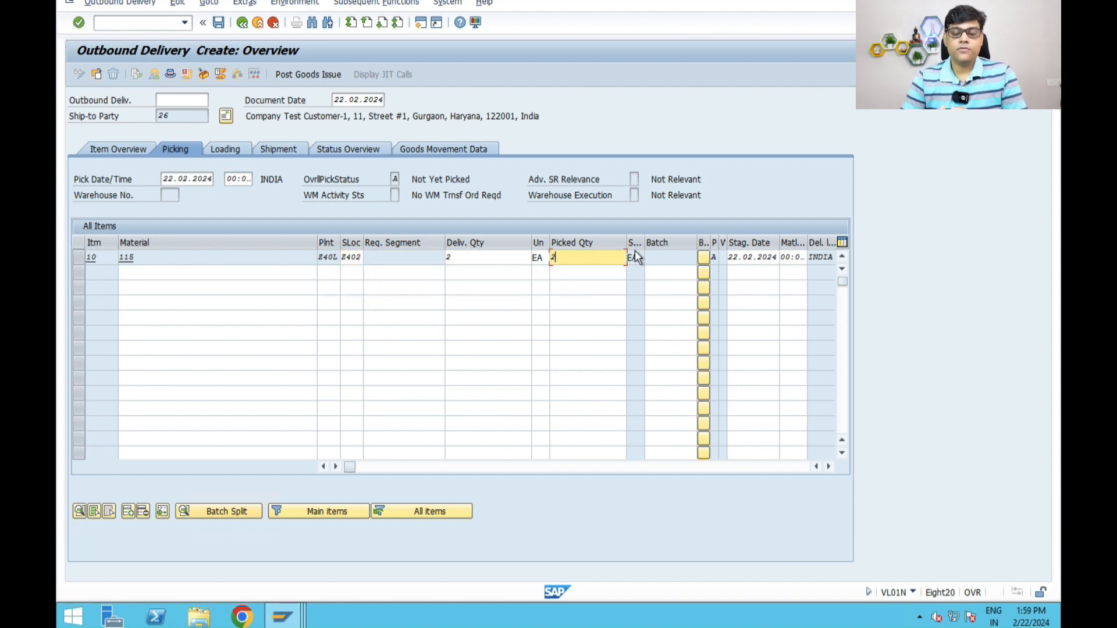
{"action": "key", "text": "Return"}
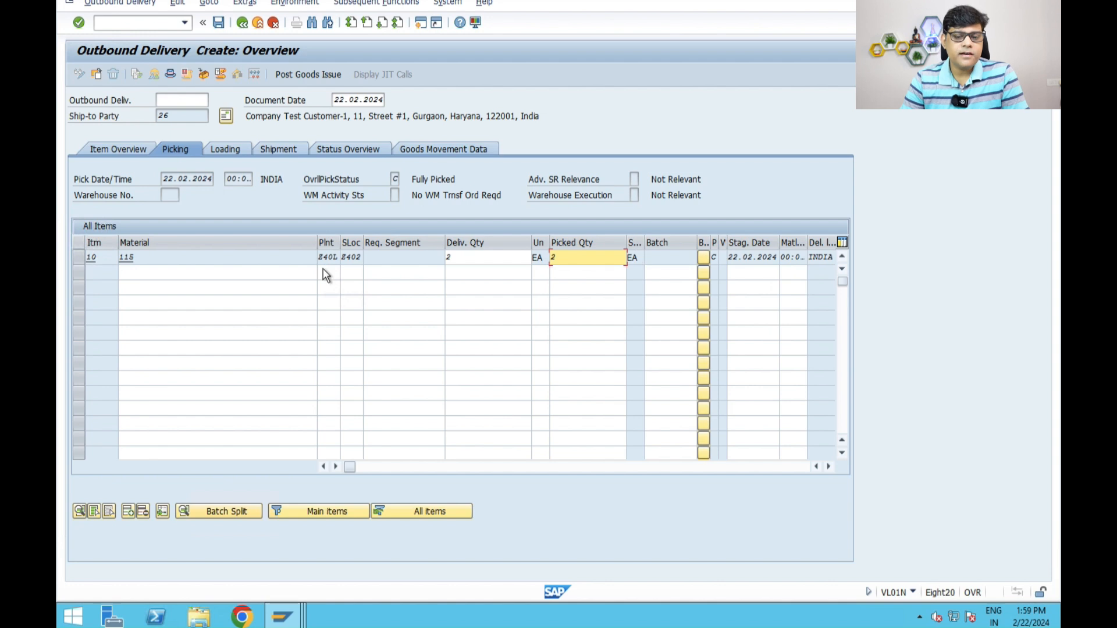
{"action": "left_click", "coordinate": [323, 75]}
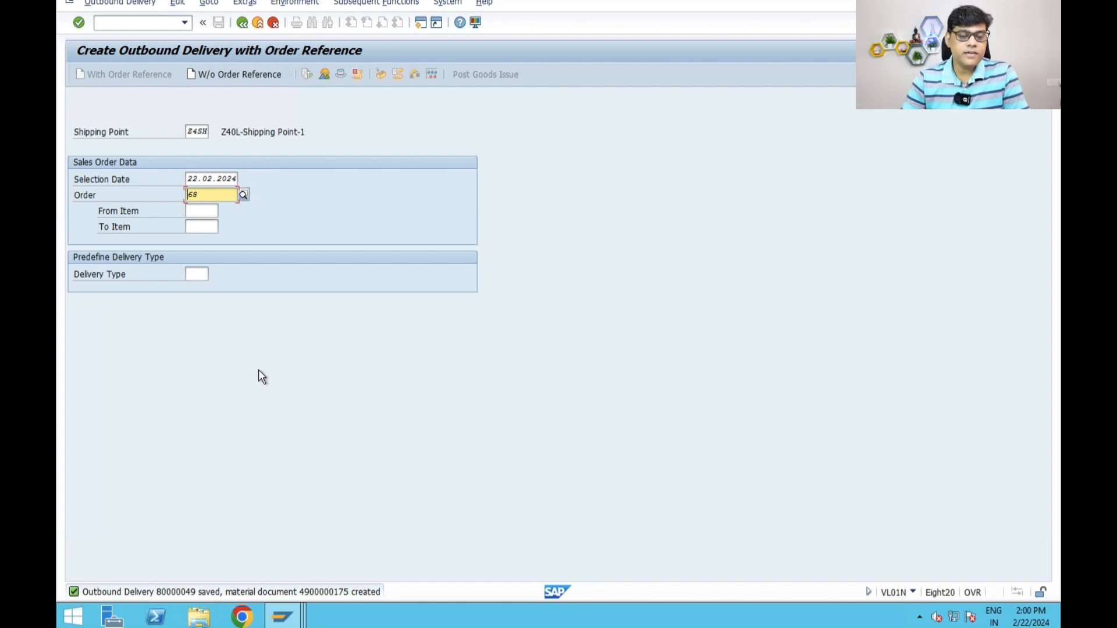
Copy the saved-delivery message onto a new slide of the Keynote presentation, place it near the slide's top, and reopen slide 3.
{"action": "double_click", "coordinate": [246, 591]}
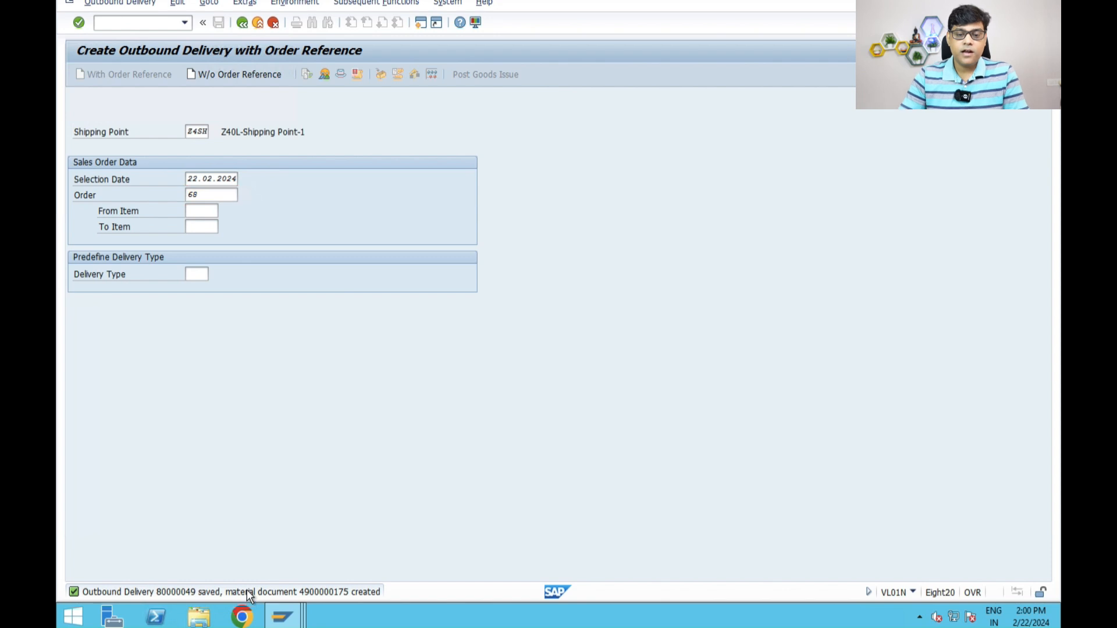
{"action": "left_click_drag", "start_coordinate": [97, 92], "coordinate": [431, 93]}
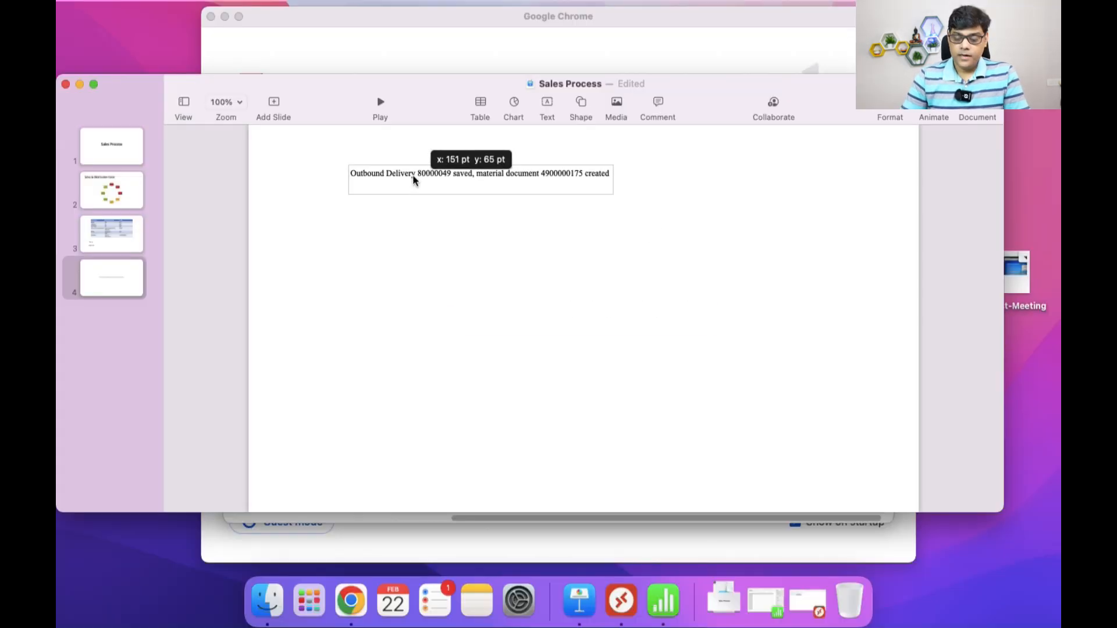
{"action": "left_click_drag", "start_coordinate": [413, 178], "coordinate": [401, 172]}
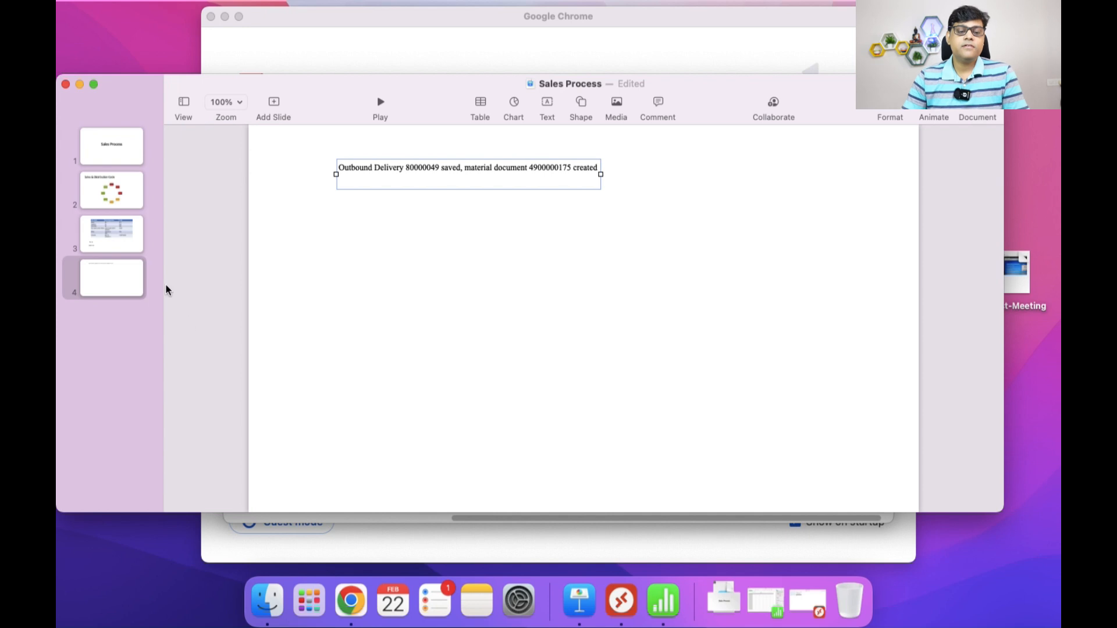
{"action": "left_click", "coordinate": [112, 243]}
Return to the remote SAP desktop and close the Performance Assistant window with the delivery message.
{"action": "left_click", "coordinate": [807, 601]}
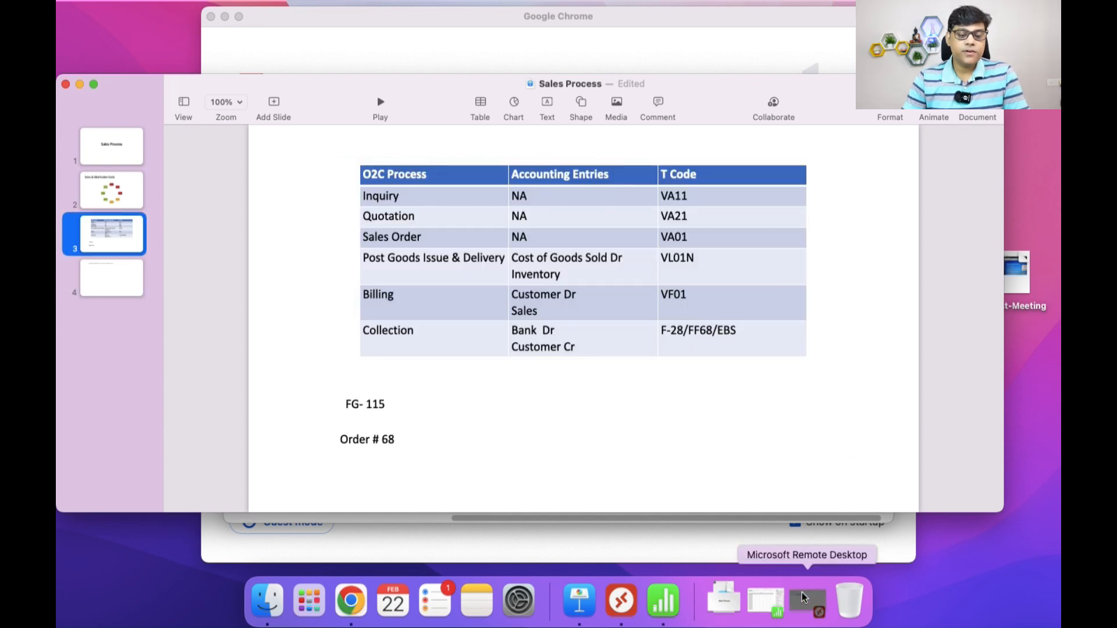
{"action": "double_click", "coordinate": [180, 105]}
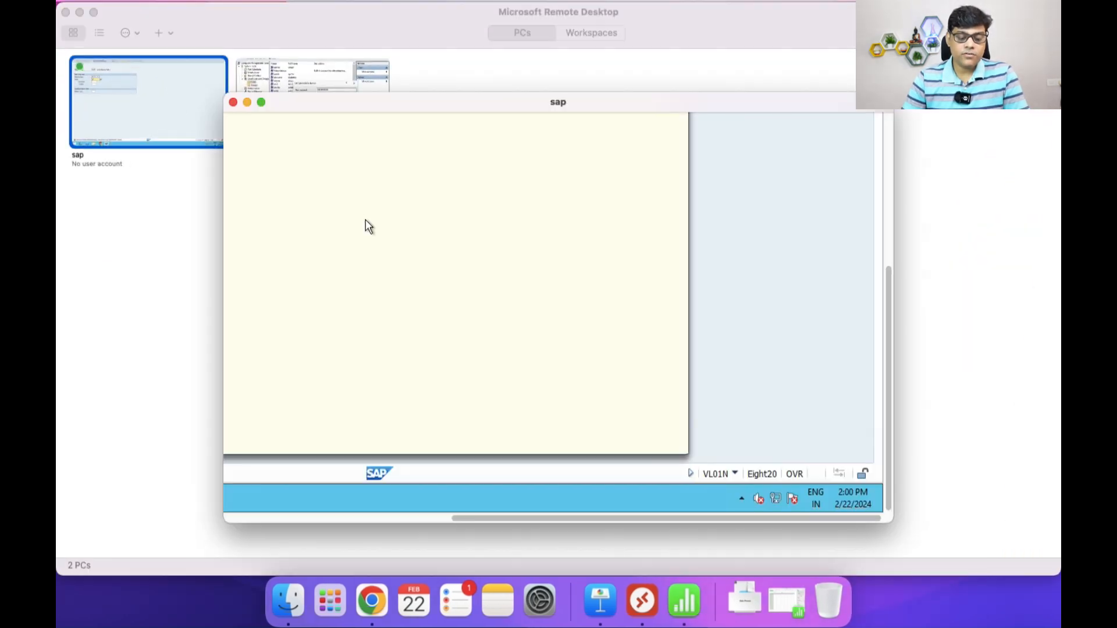
{"action": "left_click", "coordinate": [259, 103]}
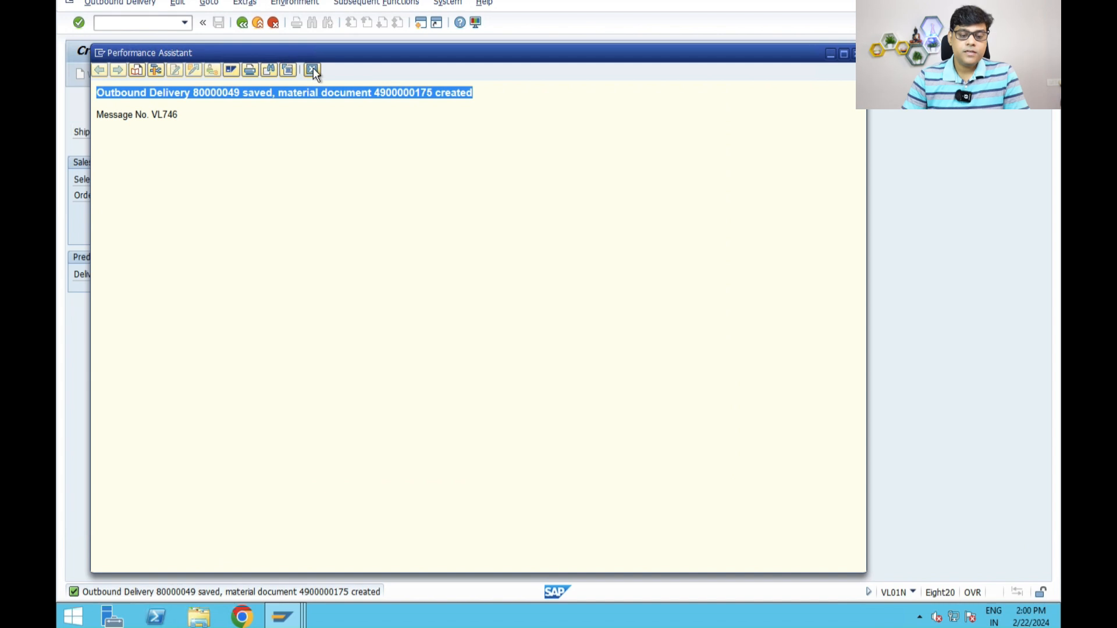
{"action": "left_click", "coordinate": [313, 70]}
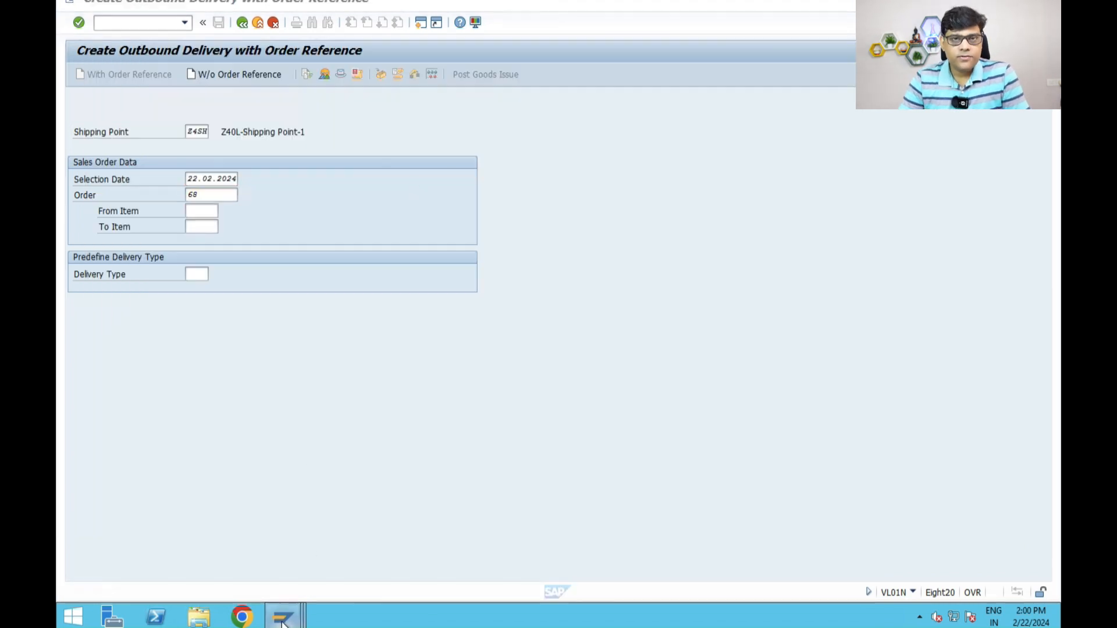
Switch to the G/L Account Line Item Display session, clear the G/L account, and list all items for company code Z400 dated 22.02.2024.
{"action": "mouse_move", "coordinate": [282, 623]}
{"action": "left_click", "coordinate": [349, 524]}
{"action": "double_click", "coordinate": [267, 116]}
{"action": "key", "text": "Delete"}
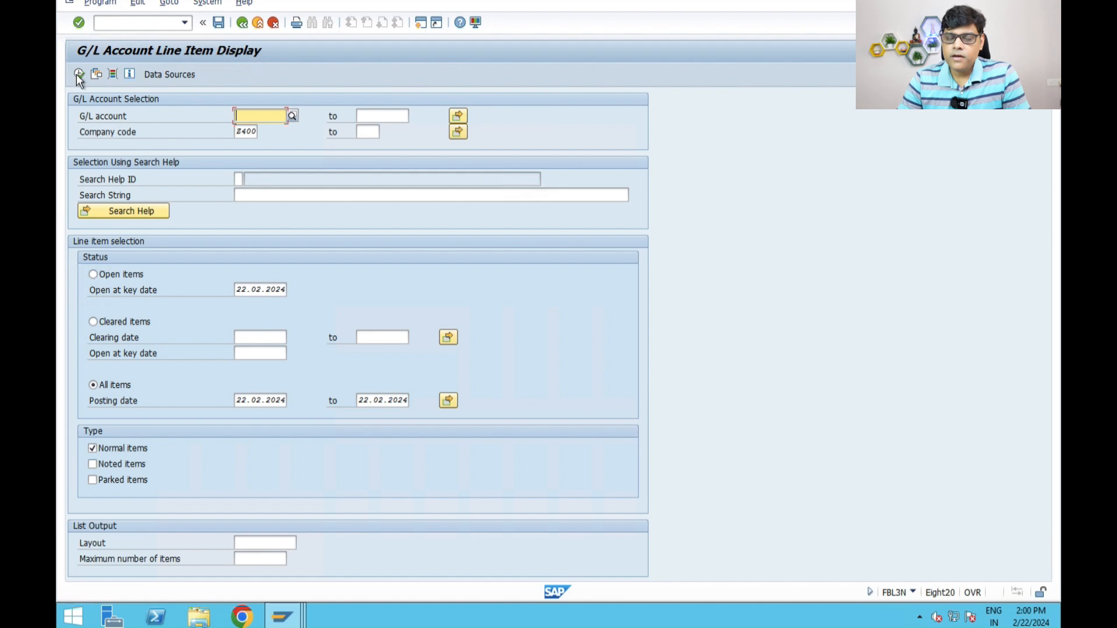
{"action": "left_click", "coordinate": [79, 75]}
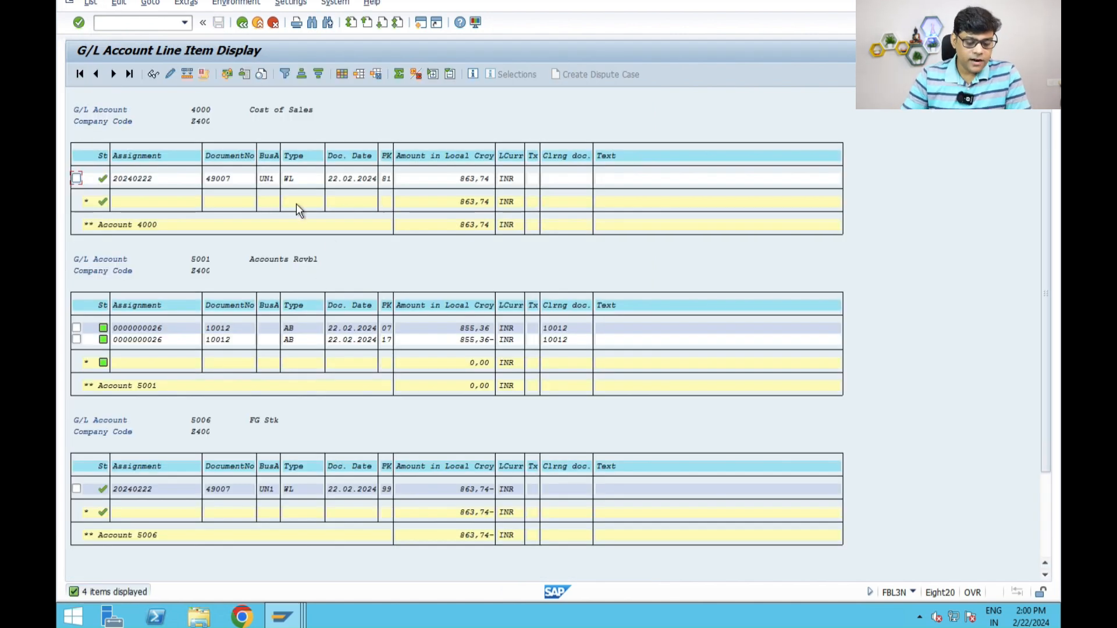
Switch to the outbound delivery session and display sales order 68 with transaction VA03.
{"action": "mouse_move", "coordinate": [282, 615]}
{"action": "left_click", "coordinate": [436, 524]}
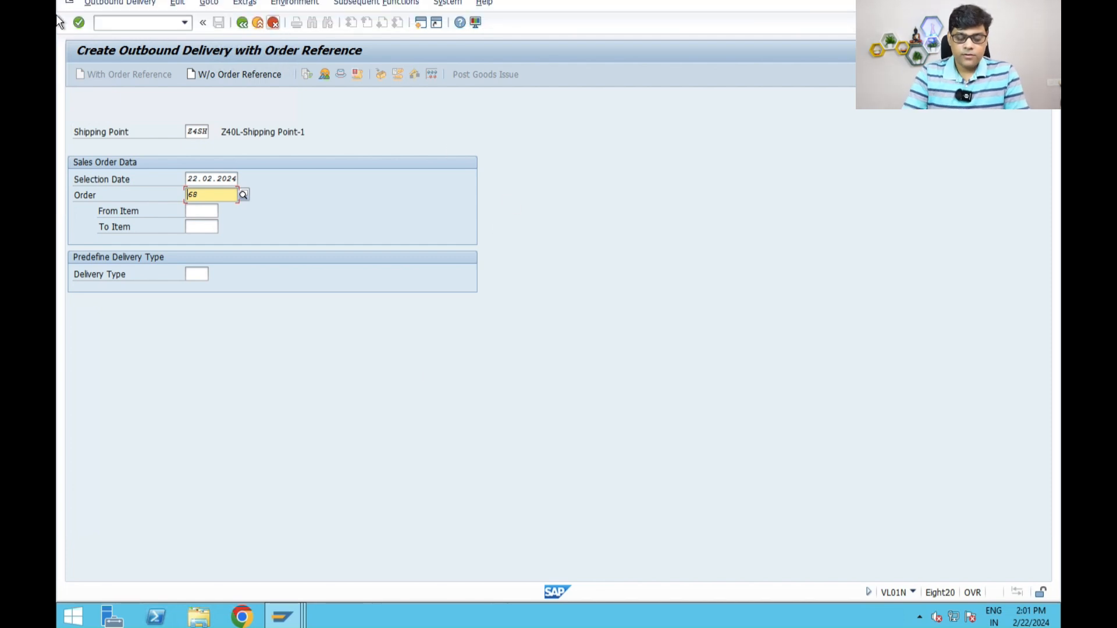
{"action": "left_click", "coordinate": [177, 25]}
{"action": "type", "text": "/n"}
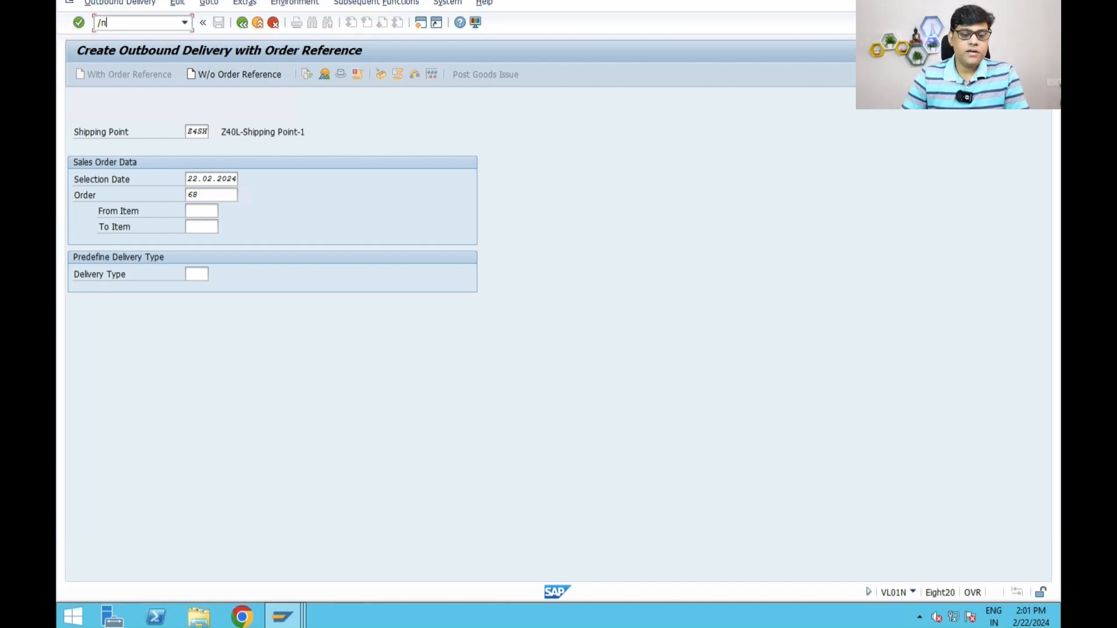
{"action": "type", "text": "vl01n"}
{"action": "key", "text": "Return"}
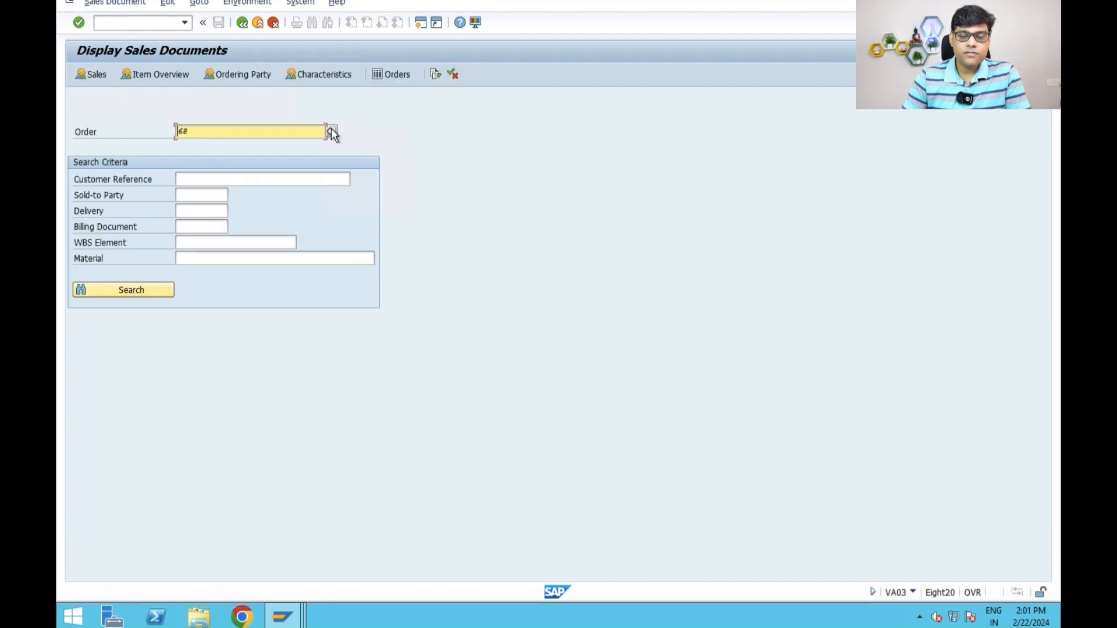
{"action": "key", "text": "Return"}
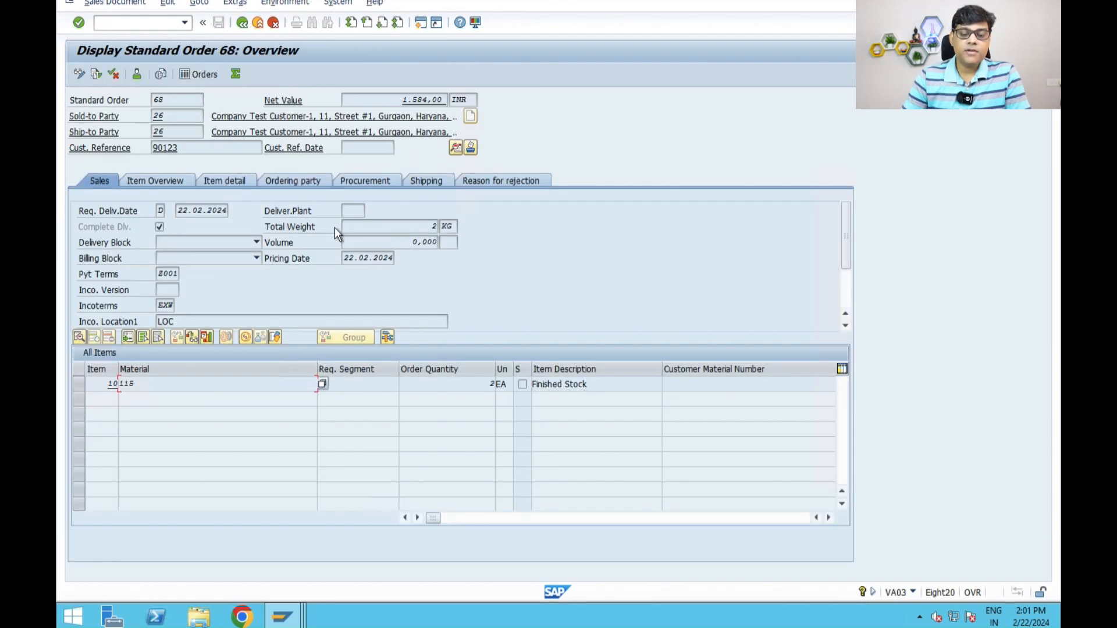
Open the pricing conditions of item 10 and examine the internal price's amount and condition value and the sales price.
{"action": "left_click", "coordinate": [199, 3]}
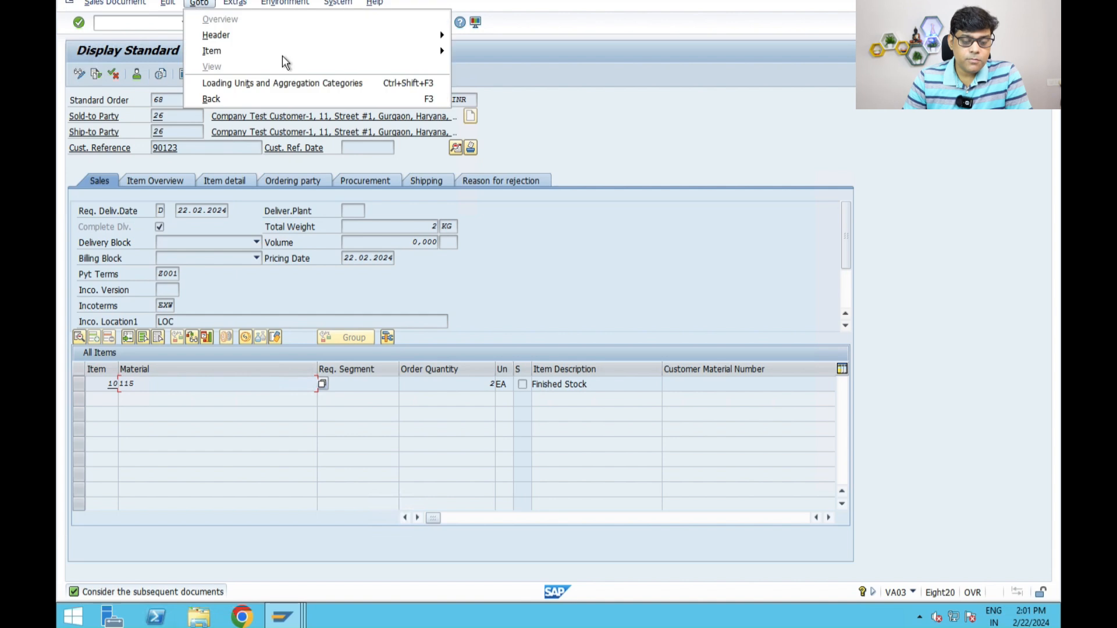
{"action": "mouse_move", "coordinate": [361, 50]}
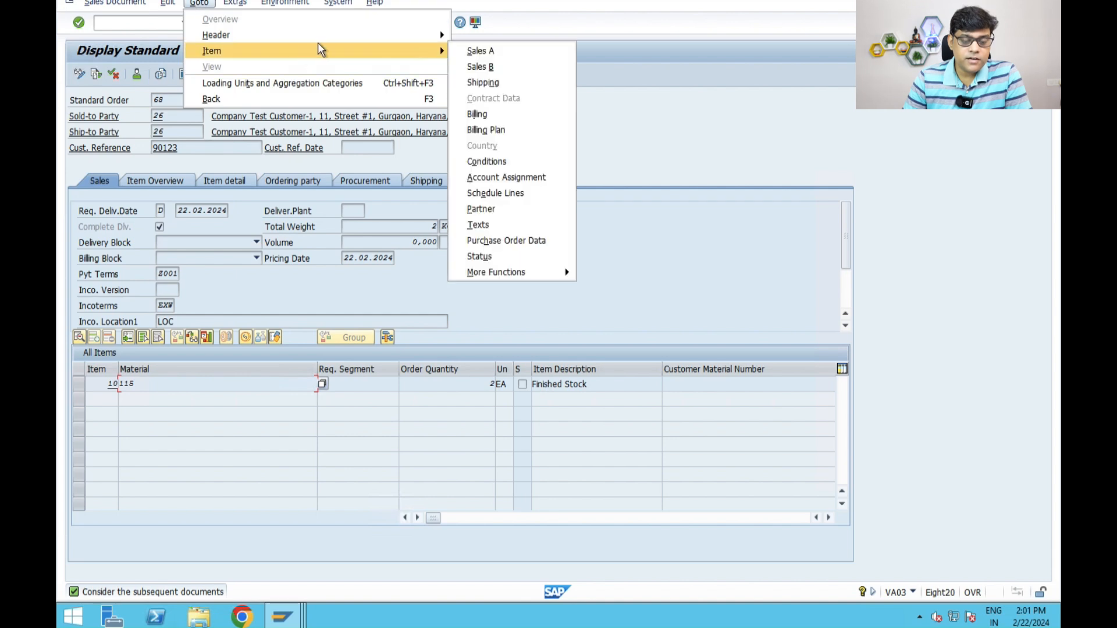
{"action": "left_click", "coordinate": [486, 162]}
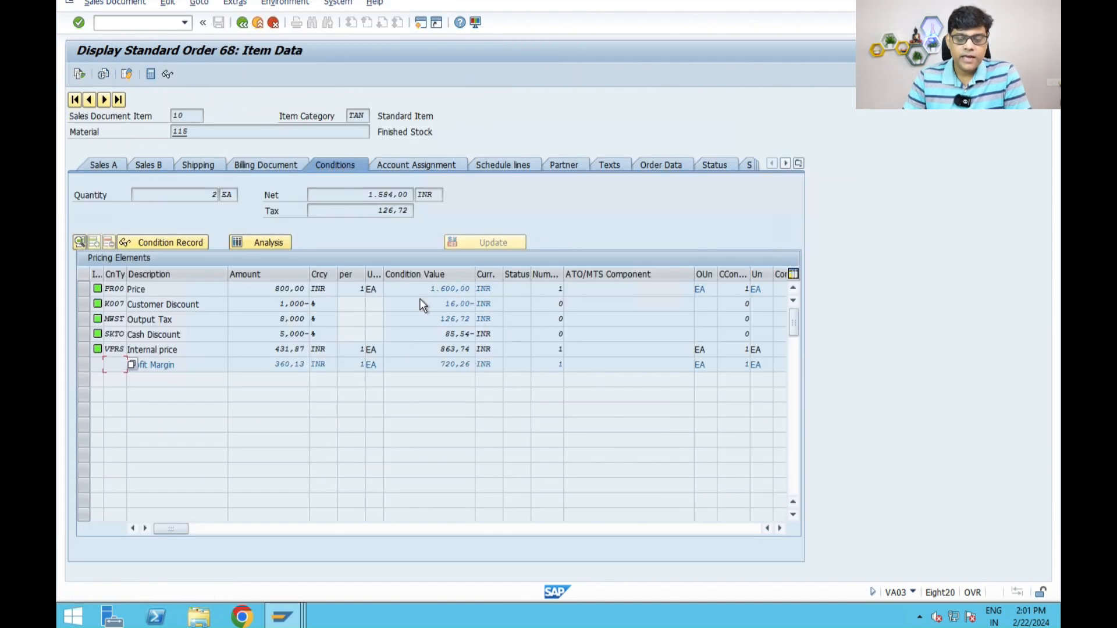
{"action": "left_click_drag", "start_coordinate": [274, 349], "coordinate": [422, 350]}
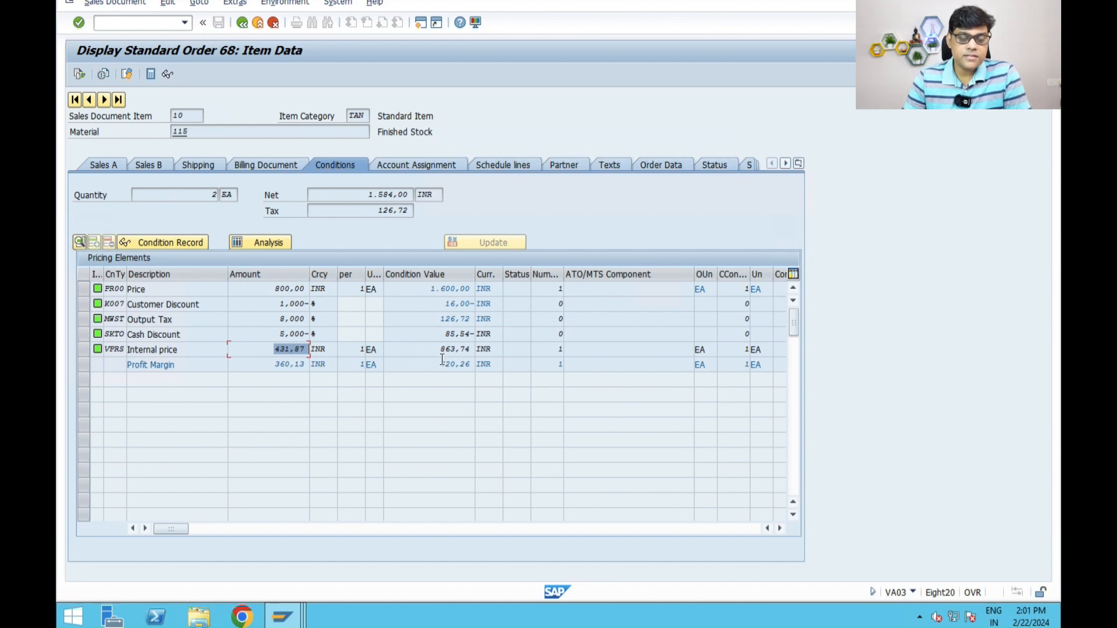
{"action": "left_click_drag", "start_coordinate": [442, 349], "coordinate": [520, 347]}
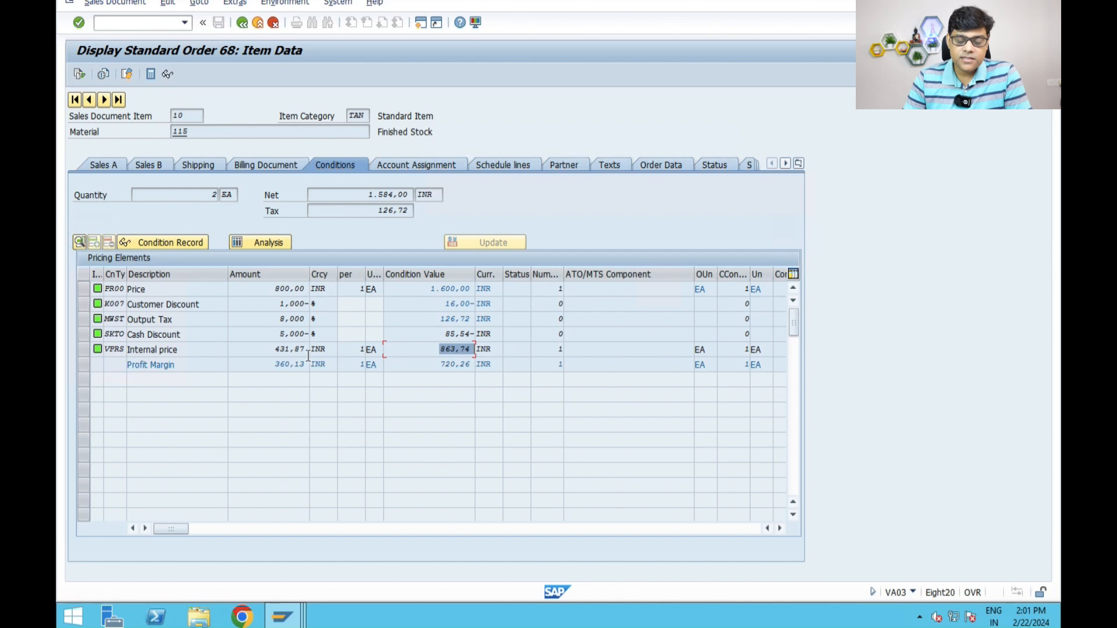
{"action": "left_click", "coordinate": [272, 289]}
{"action": "left_click_drag", "start_coordinate": [355, 283], "coordinate": [354, 282]}
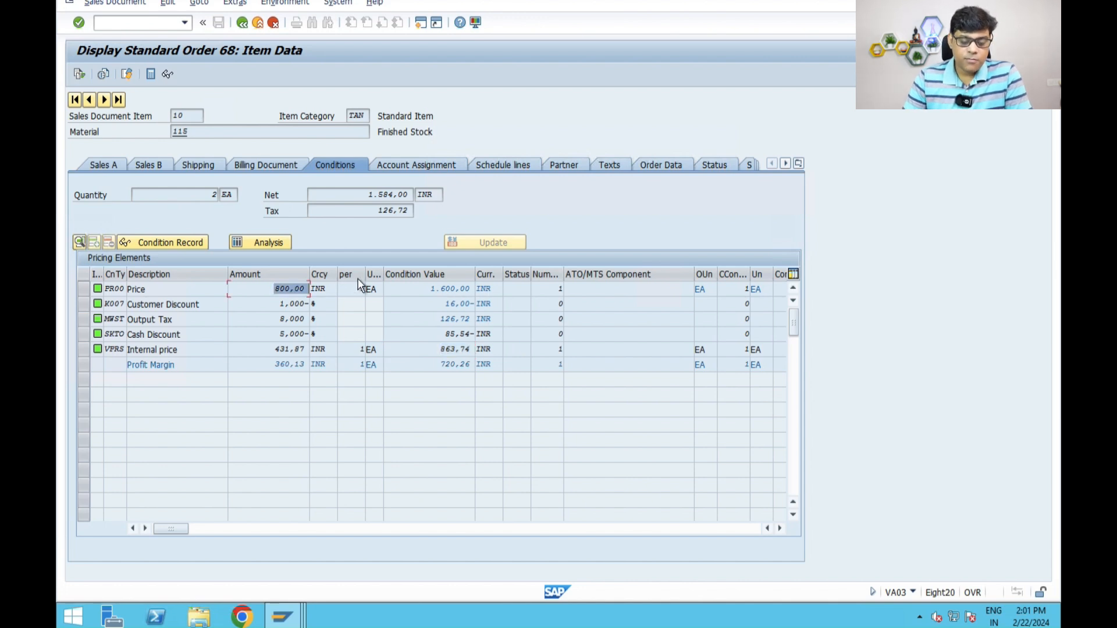
Compare the order's internal price condition value with the Cost of Sales amount in the G/L line item list.
{"action": "mouse_move", "coordinate": [281, 616]}
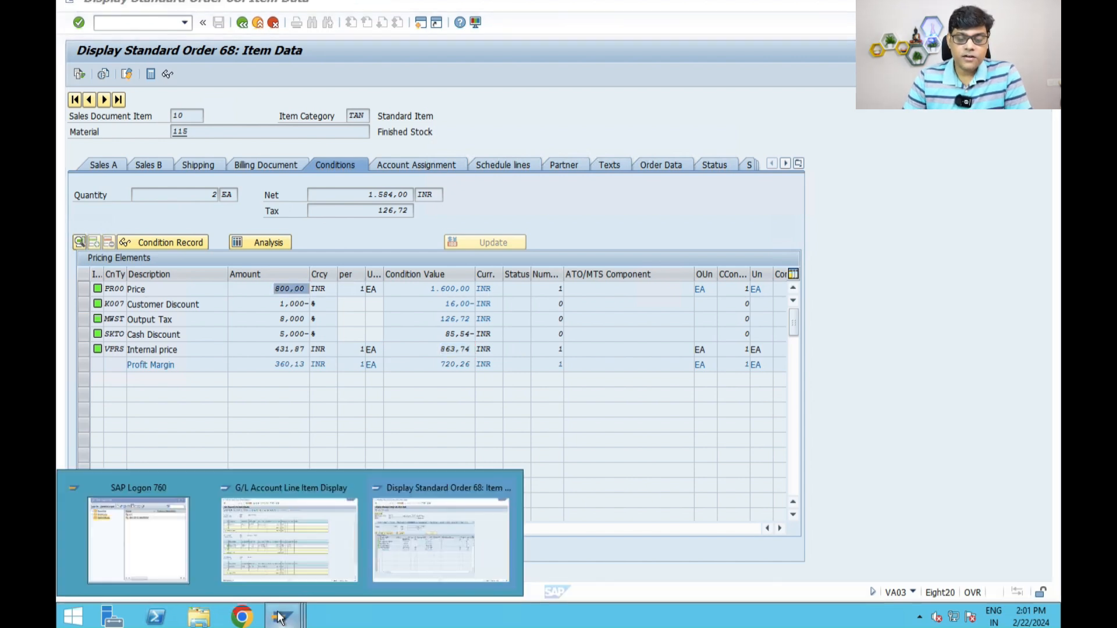
{"action": "left_click", "coordinate": [357, 522]}
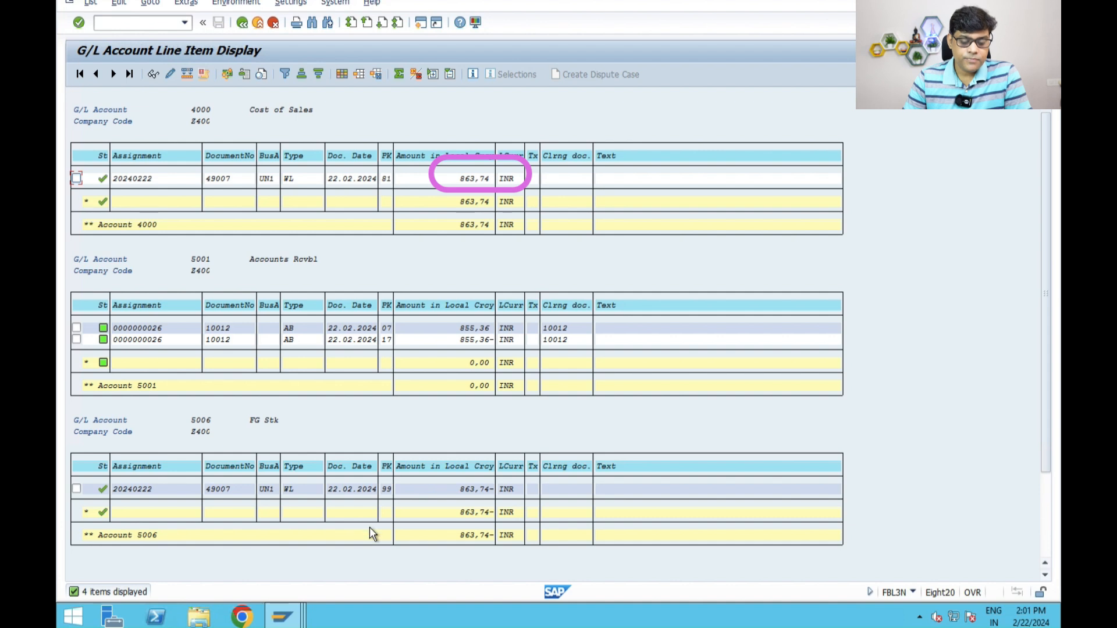
{"action": "mouse_move", "coordinate": [286, 613]}
{"action": "left_click", "coordinate": [481, 542]}
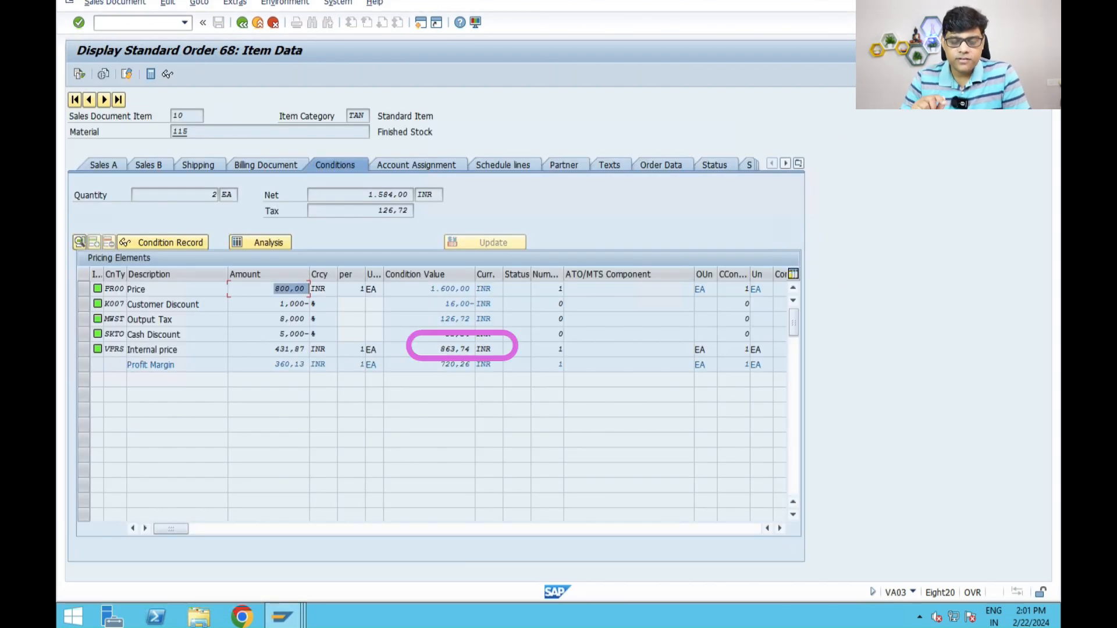
{"action": "mouse_move", "coordinate": [281, 616]}
{"action": "left_click", "coordinate": [291, 530]}
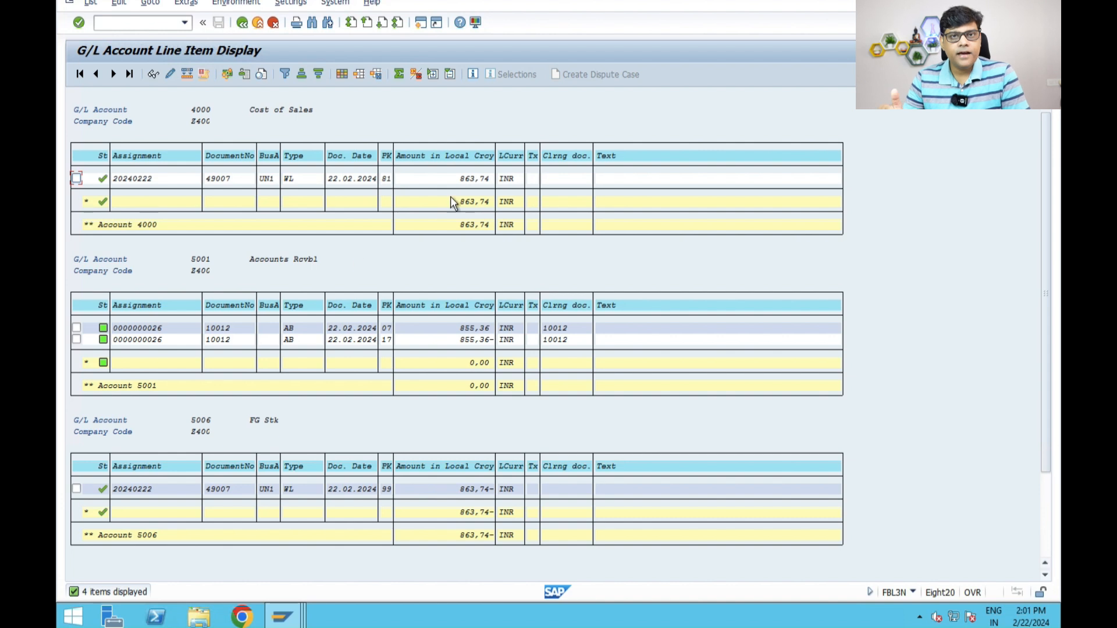
Examine the goods issue postings on account 4000 Cost of Sales and account 5006 FG Stk.
{"action": "left_click", "coordinate": [474, 180]}
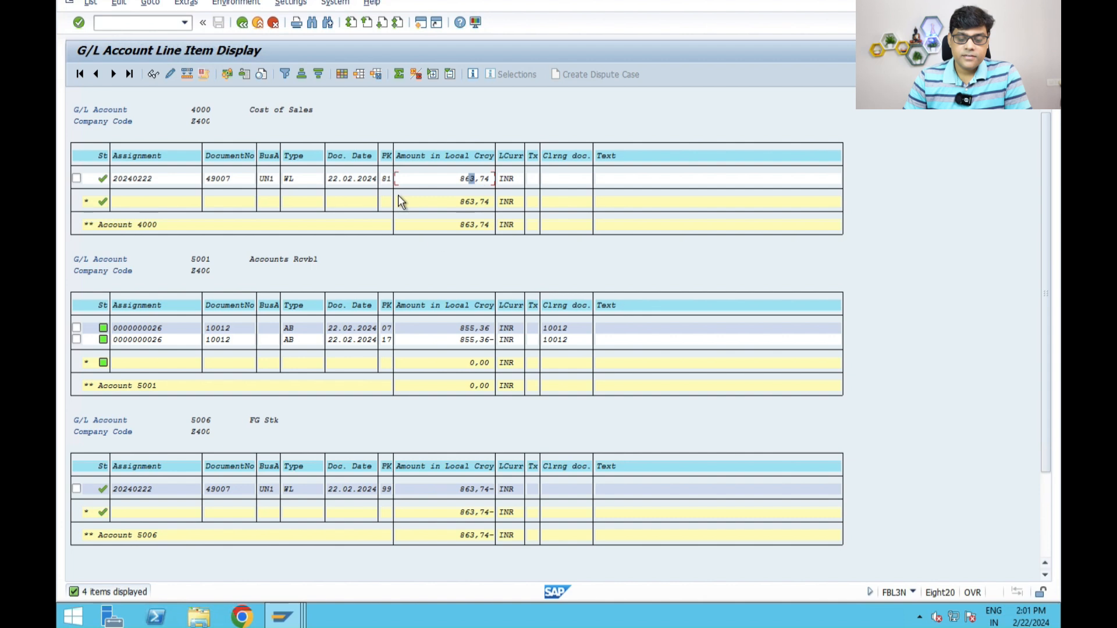
{"action": "left_click", "coordinate": [320, 226]}
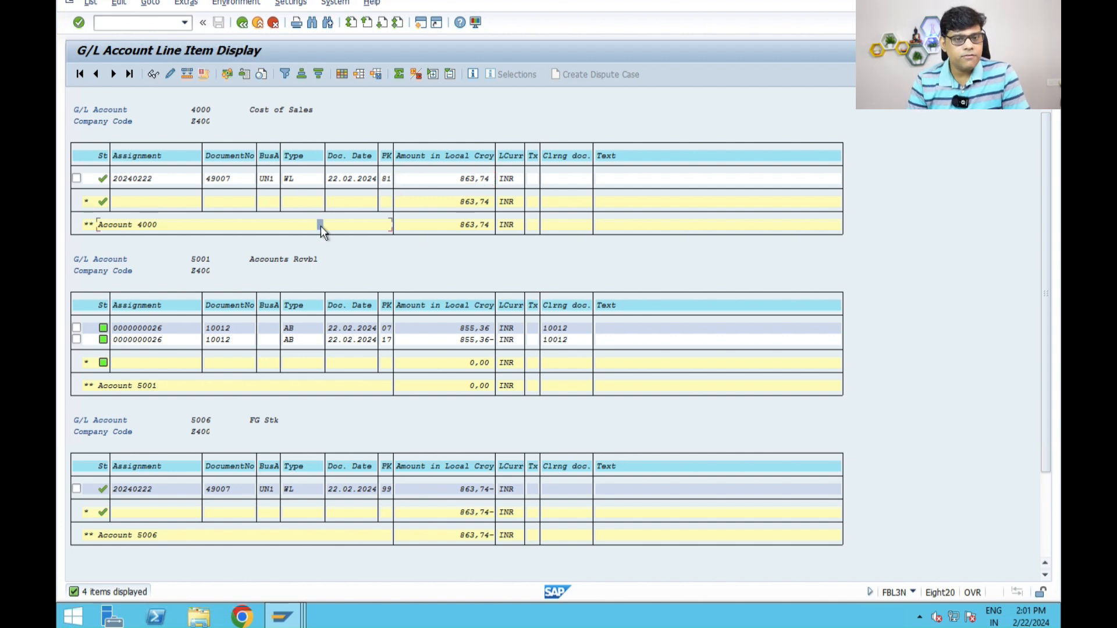
{"action": "left_click", "coordinate": [482, 489]}
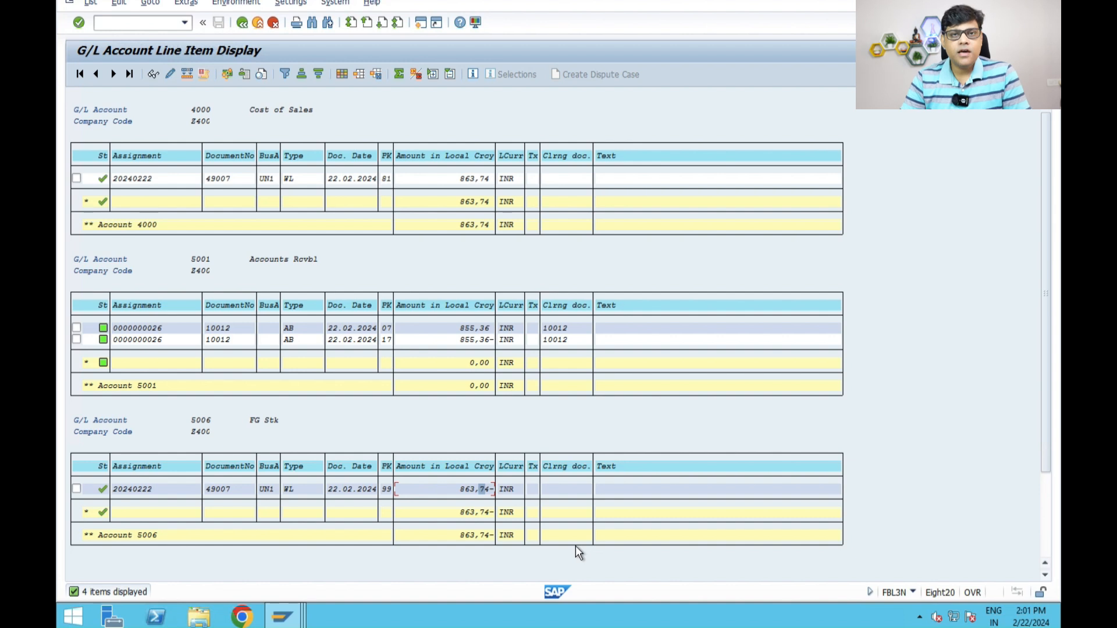
{"action": "left_click", "coordinate": [477, 179]}
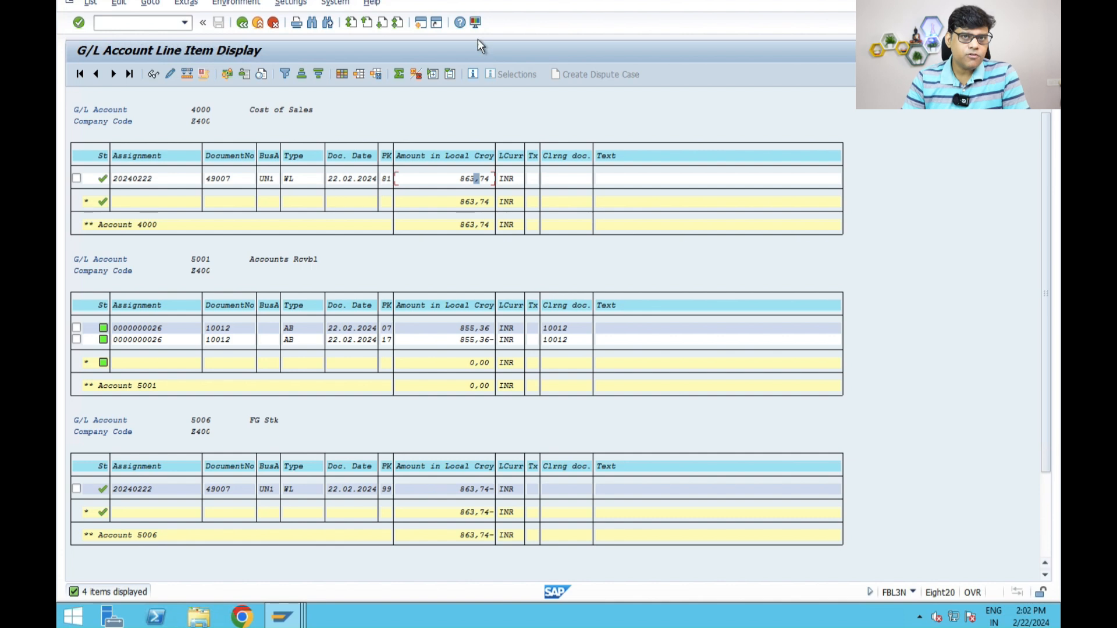
Open a new SAP session and display the stock overview for material 115 with transaction MMBE.
{"action": "left_click", "coordinate": [419, 23]}
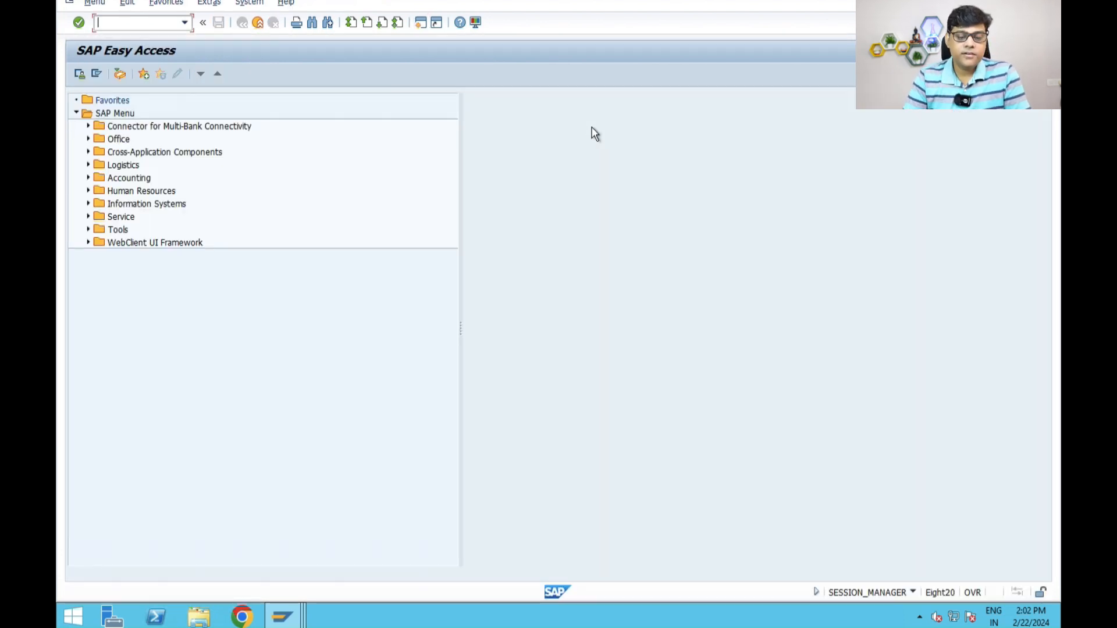
{"action": "type", "text": "mmbe"}
{"action": "key", "text": "Return"}
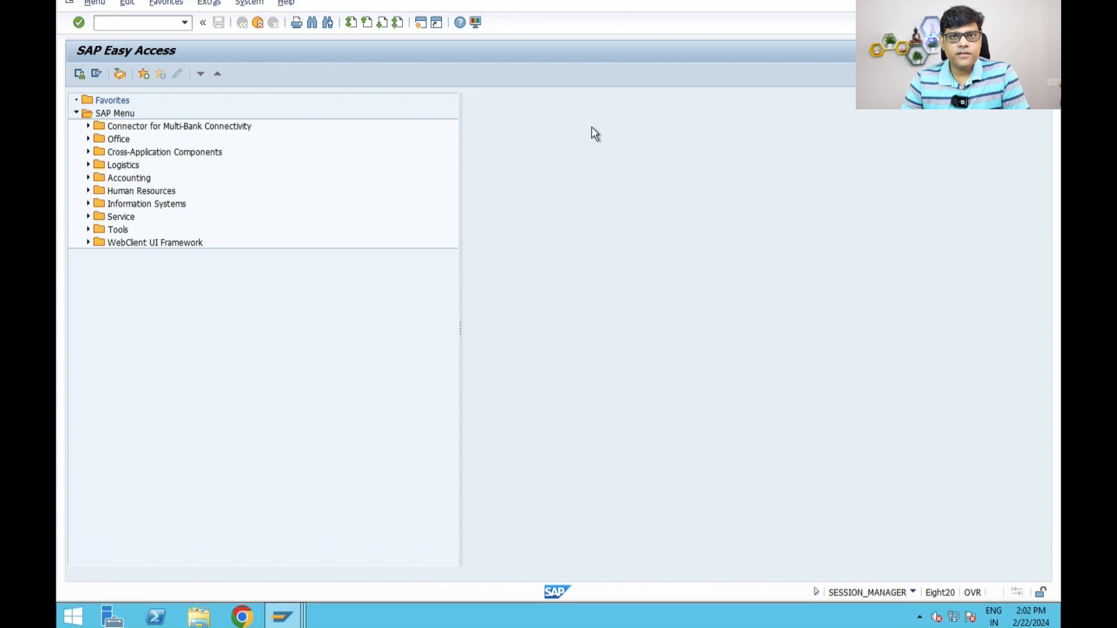
{"action": "left_click", "coordinate": [79, 74]}
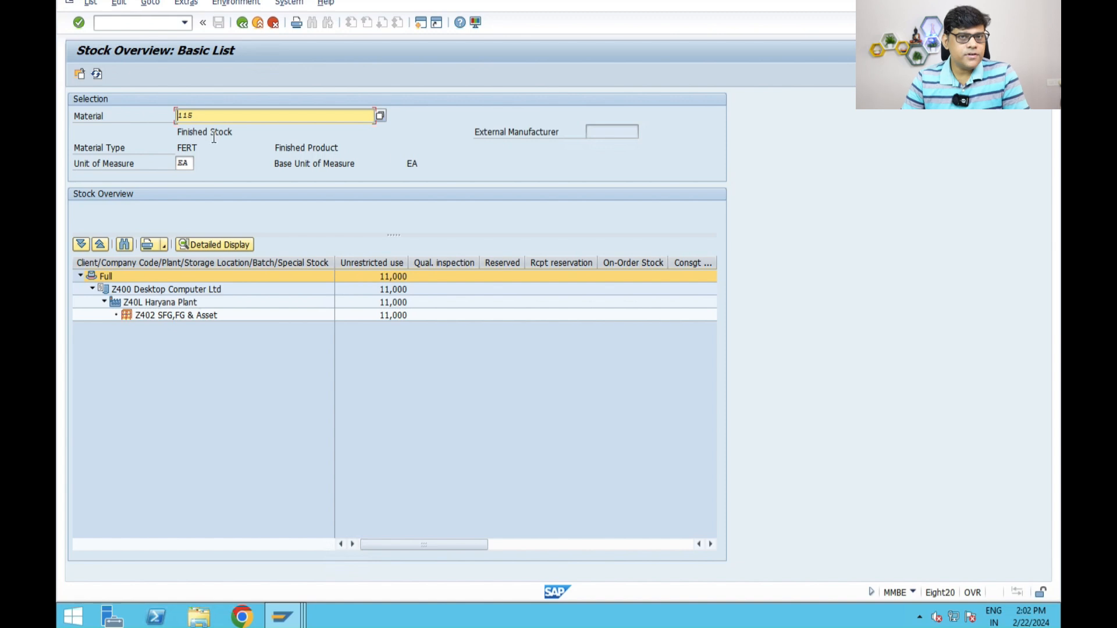
Run transaction KE24 to display the account-based actual line items for company code Z400.
{"action": "left_click", "coordinate": [108, 25]}
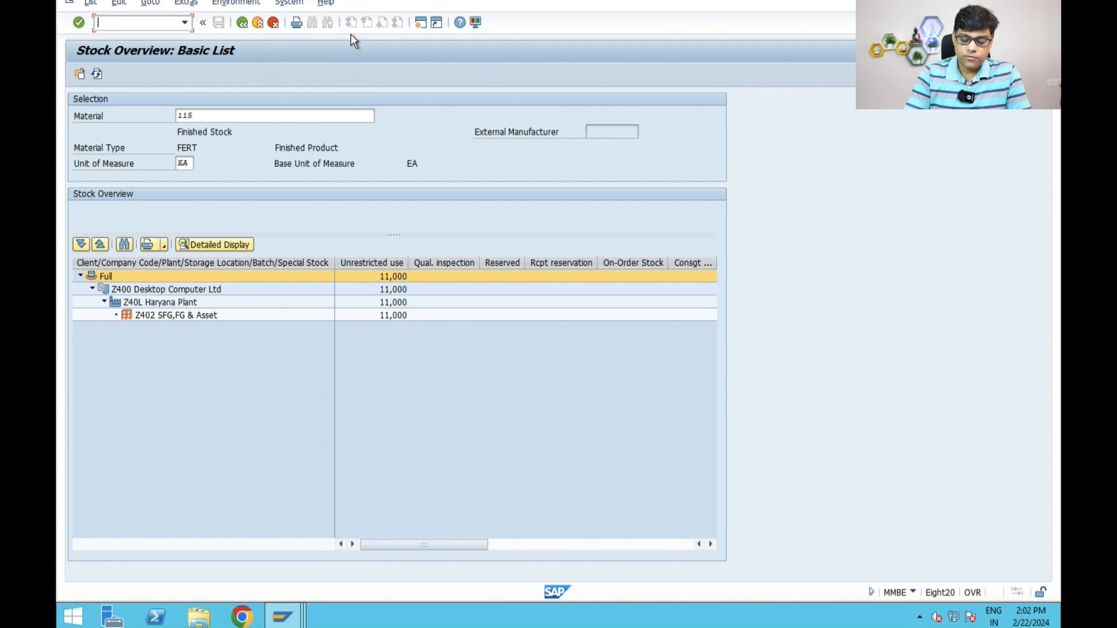
{"action": "type", "text": "/nke24"}
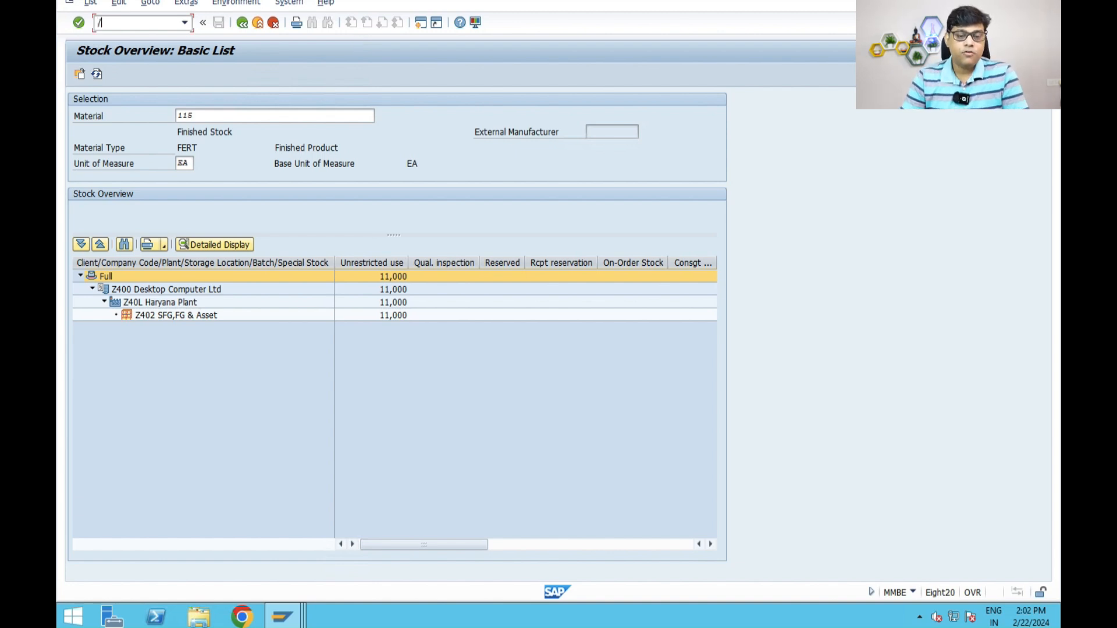
{"action": "key", "text": "Return"}
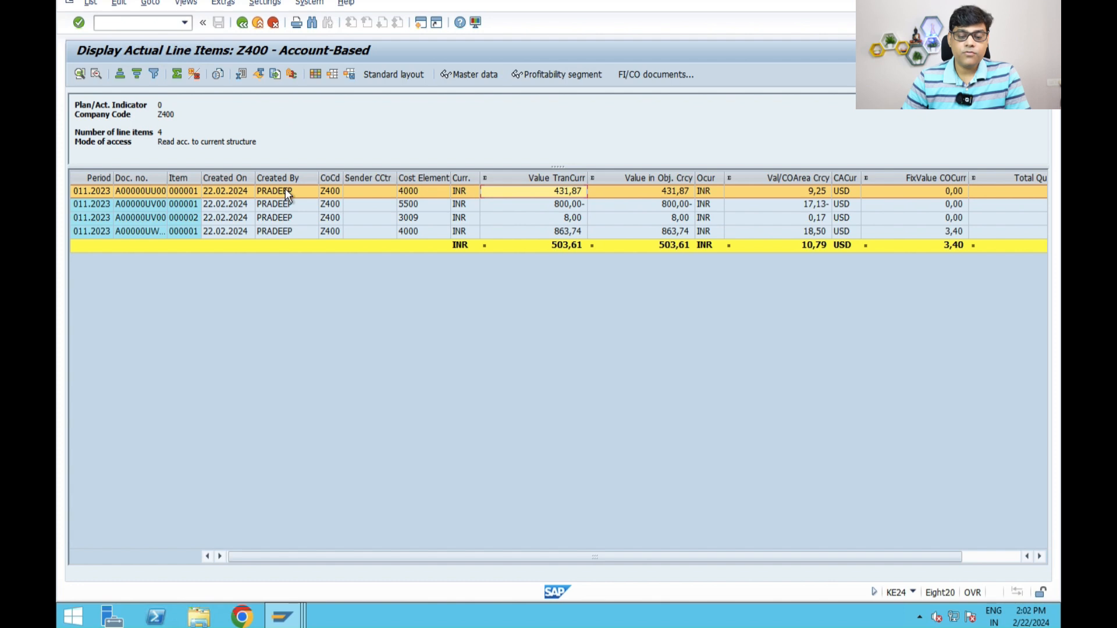
Open the actual cost document of the last cost element 4000 line item and expand its posting lines.
{"action": "left_click", "coordinate": [556, 231]}
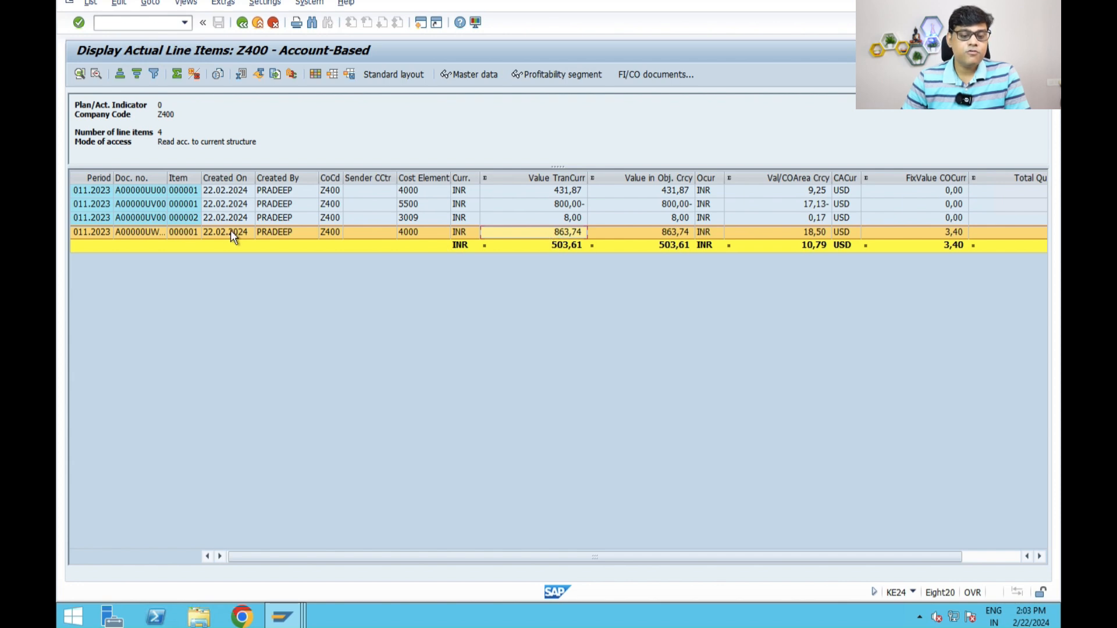
{"action": "double_click", "coordinate": [527, 233]}
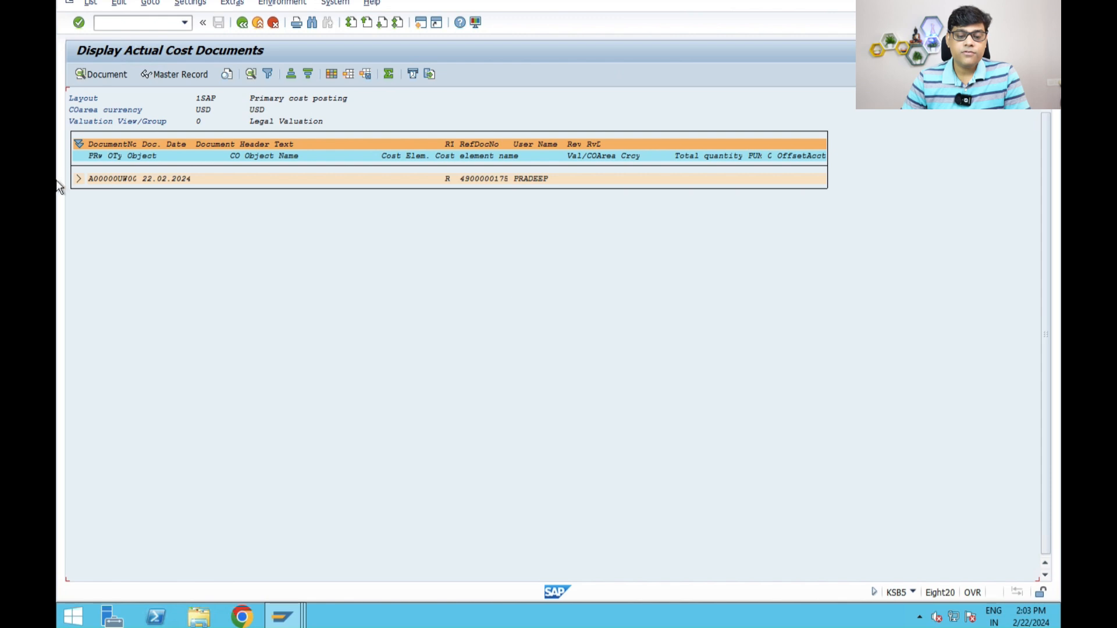
{"action": "left_click", "coordinate": [77, 180]}
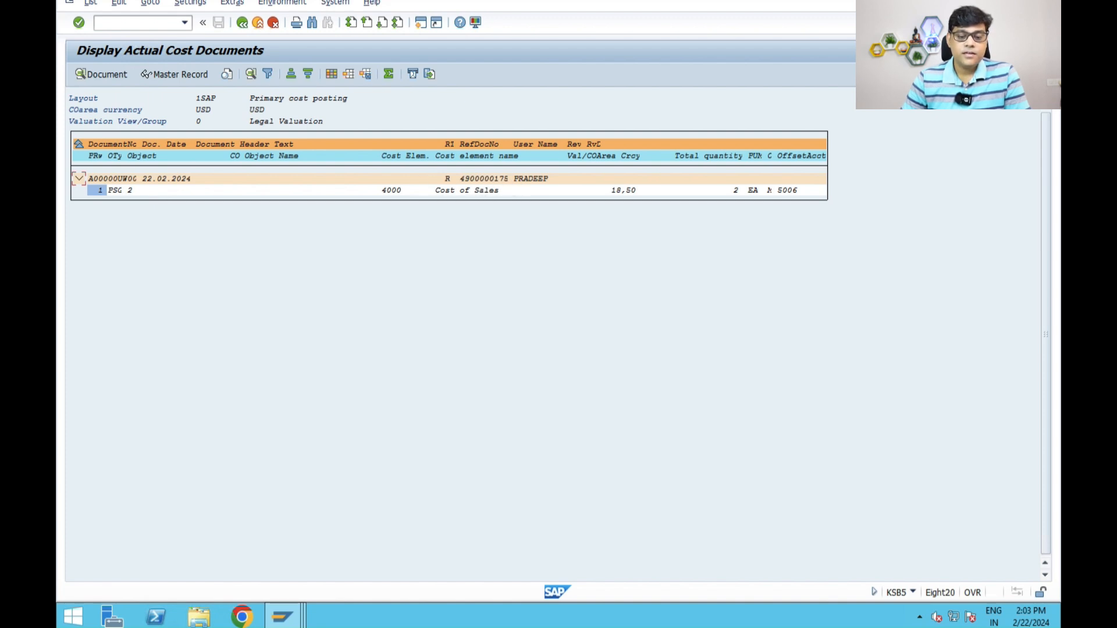
Leave the full-screen remote desktop and check the material document number noted on slide 4 of the Keynote presentation.
{"action": "left_click", "coordinate": [95, 9]}
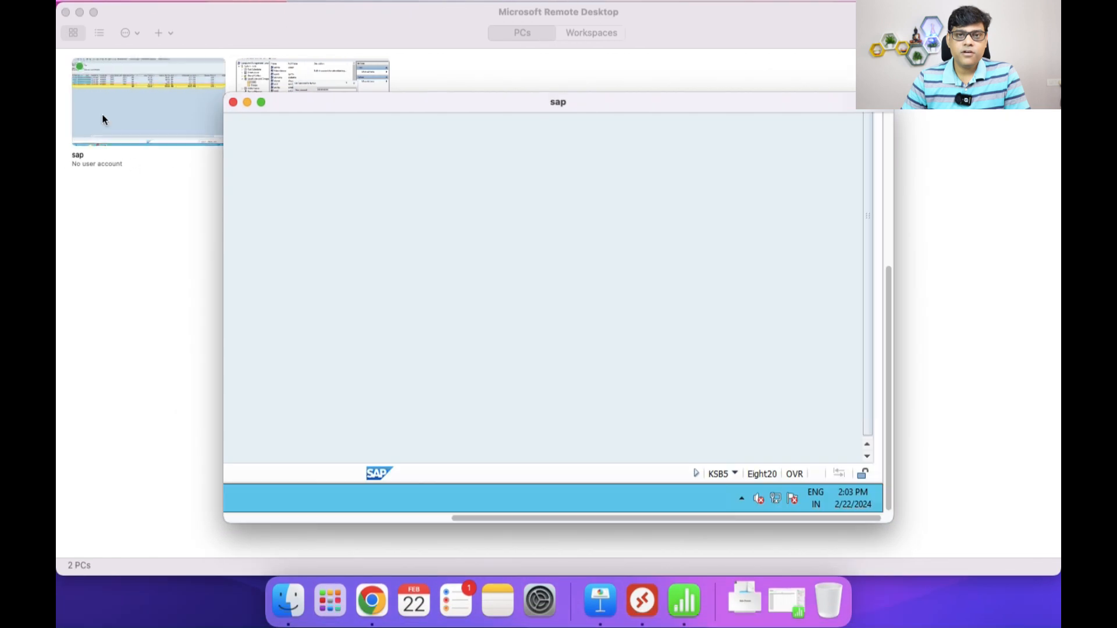
{"action": "left_click", "coordinate": [82, 11]}
{"action": "left_click", "coordinate": [106, 277]}
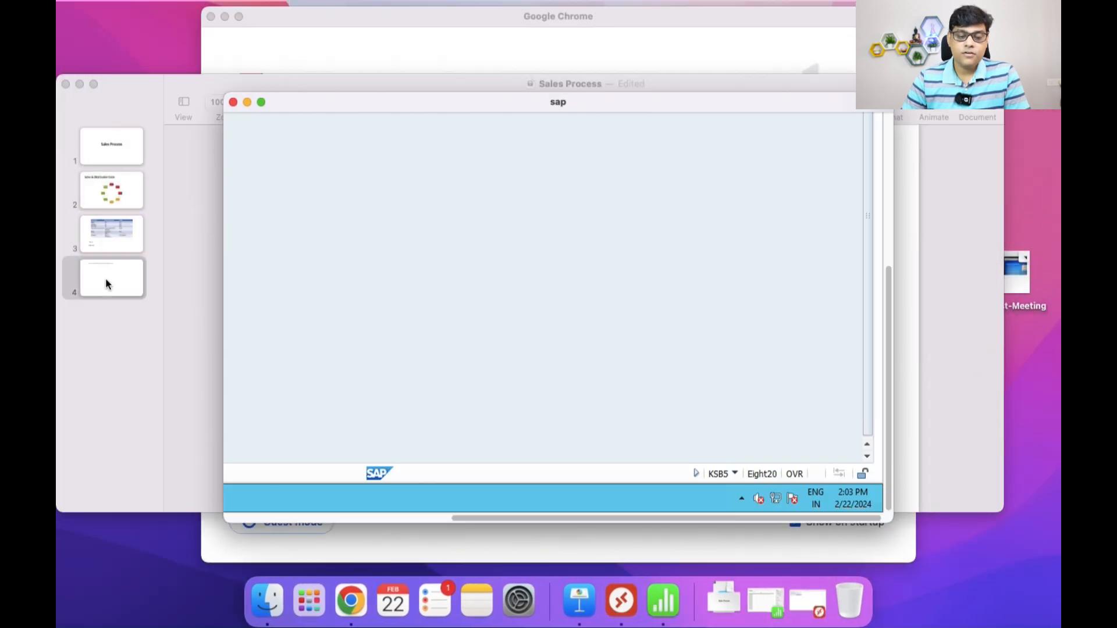
{"action": "left_click", "coordinate": [563, 169]}
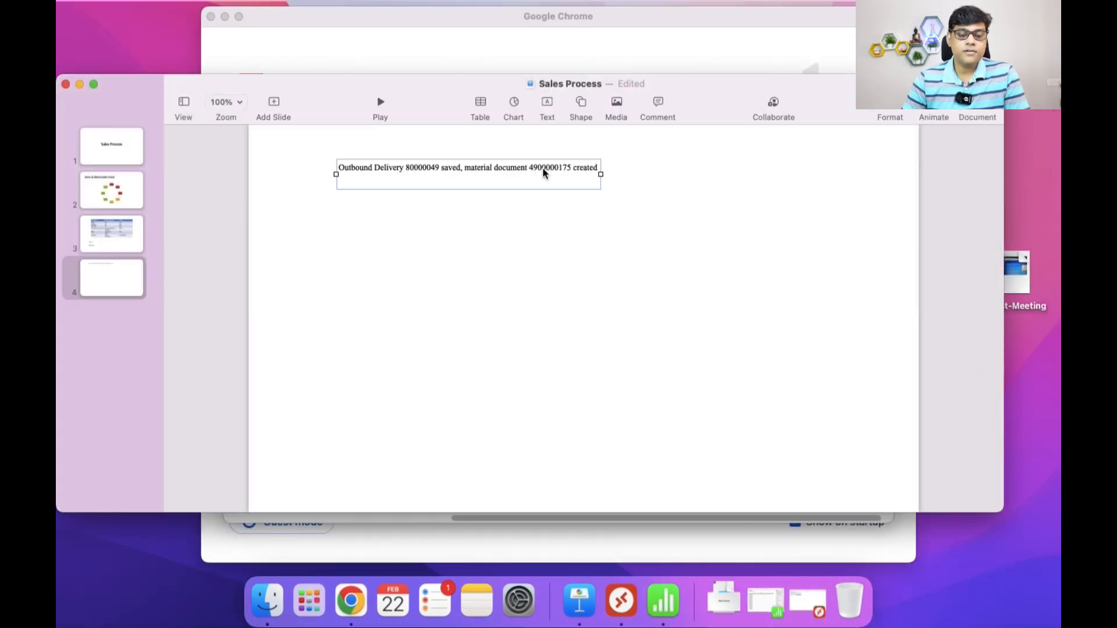
Return to the full-screen remote SAP desktop and go back from the cost document to the actual line items list.
{"action": "left_click", "coordinate": [810, 602]}
{"action": "double_click", "coordinate": [156, 120]}
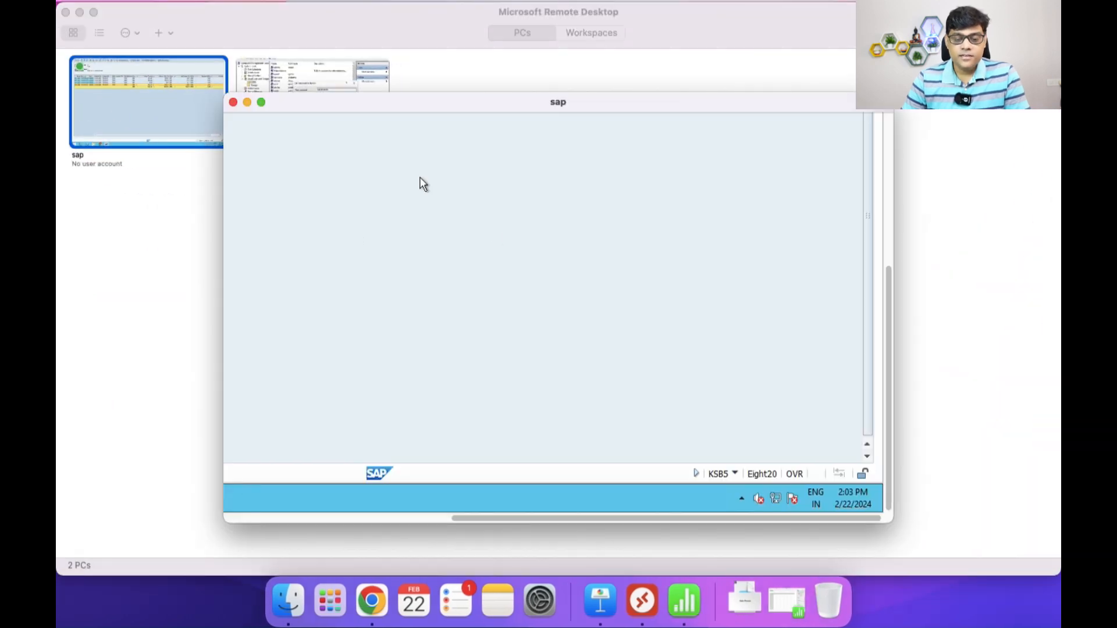
{"action": "left_click", "coordinate": [263, 103]}
{"action": "left_click", "coordinate": [242, 22]}
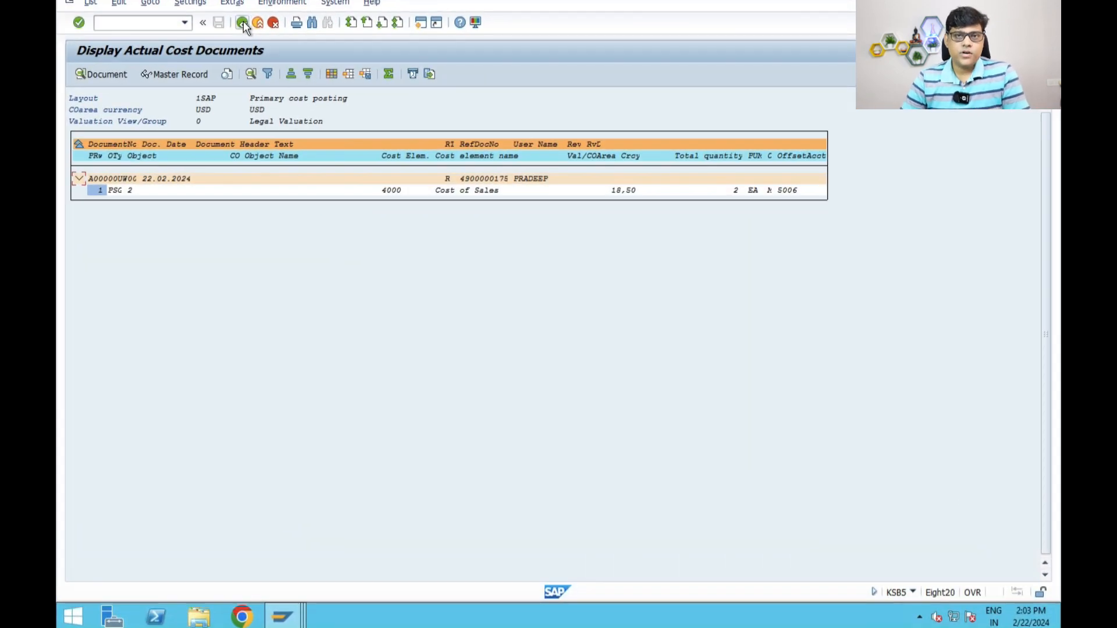
{"action": "left_click", "coordinate": [243, 228]}
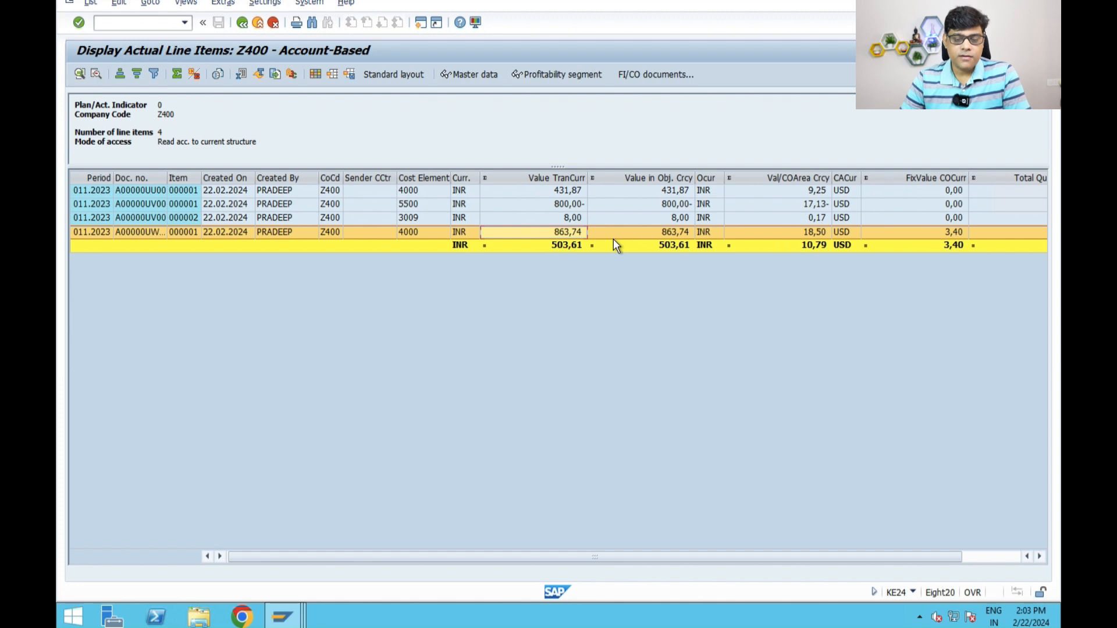
Switch to the G/L Account Line Item Display window and check the amounts posted to Cost of Sales and FG Stk.
{"action": "mouse_move", "coordinate": [282, 617]}
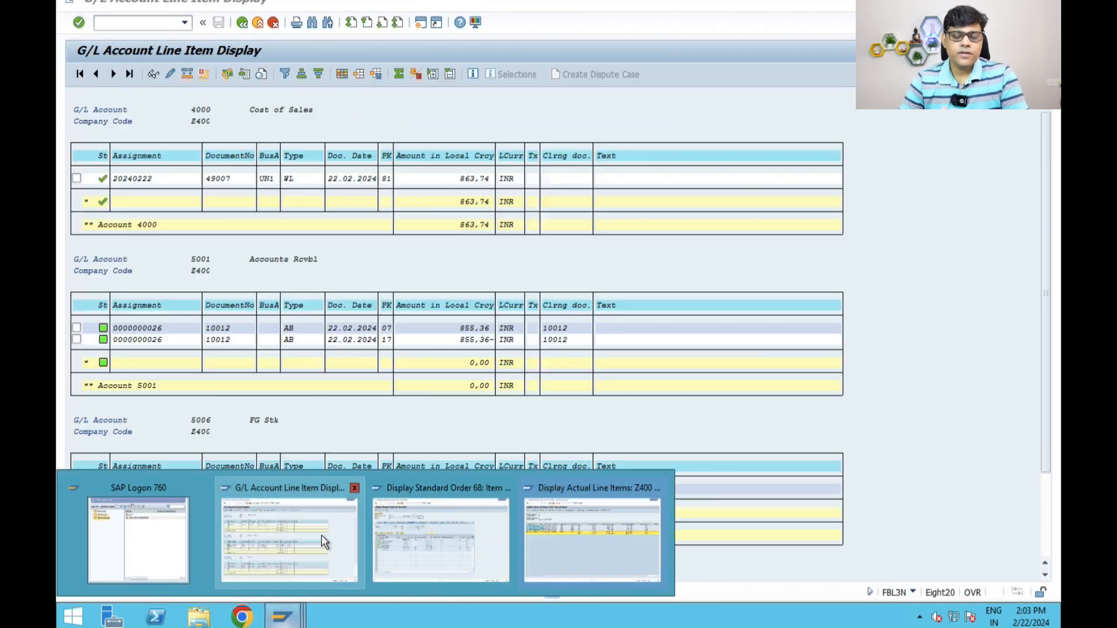
{"action": "left_click", "coordinate": [322, 535]}
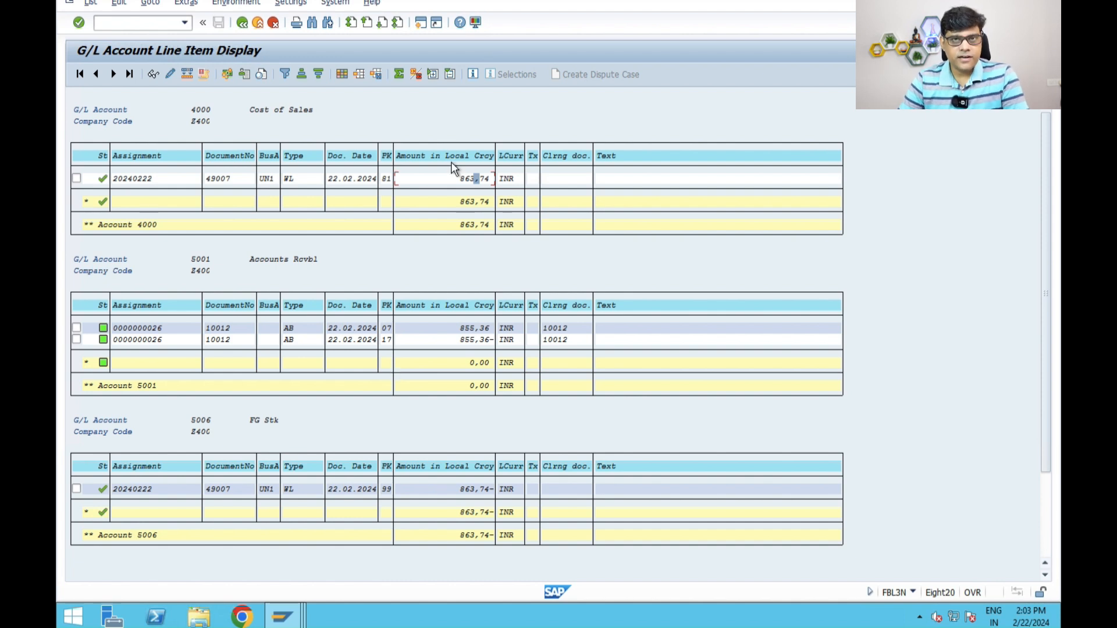
{"action": "left_click", "coordinate": [483, 178]}
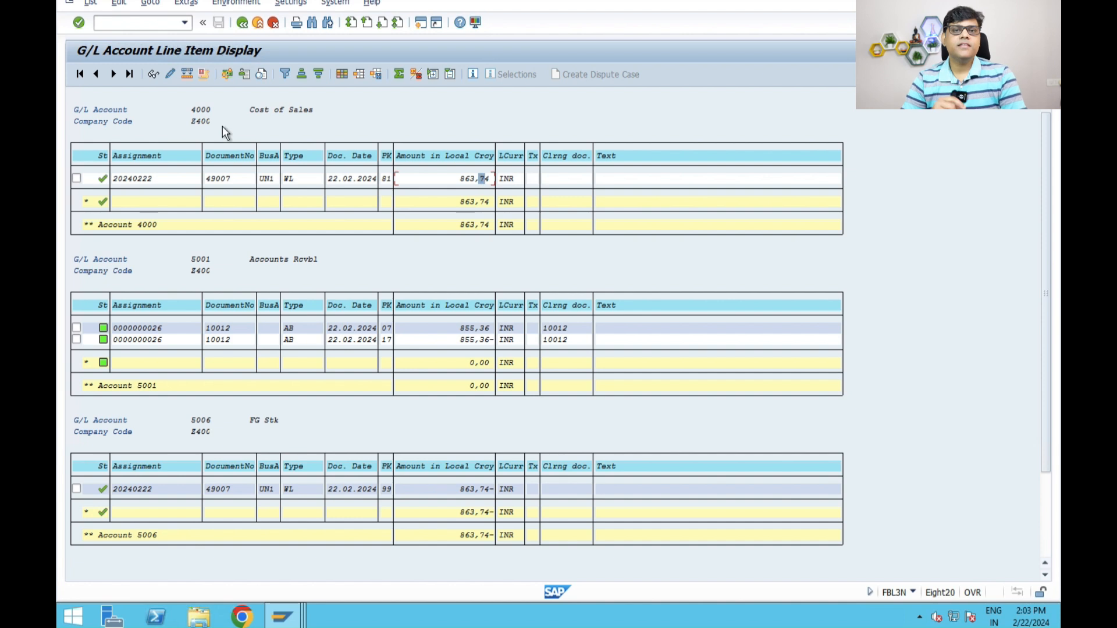
{"action": "left_click", "coordinate": [463, 489]}
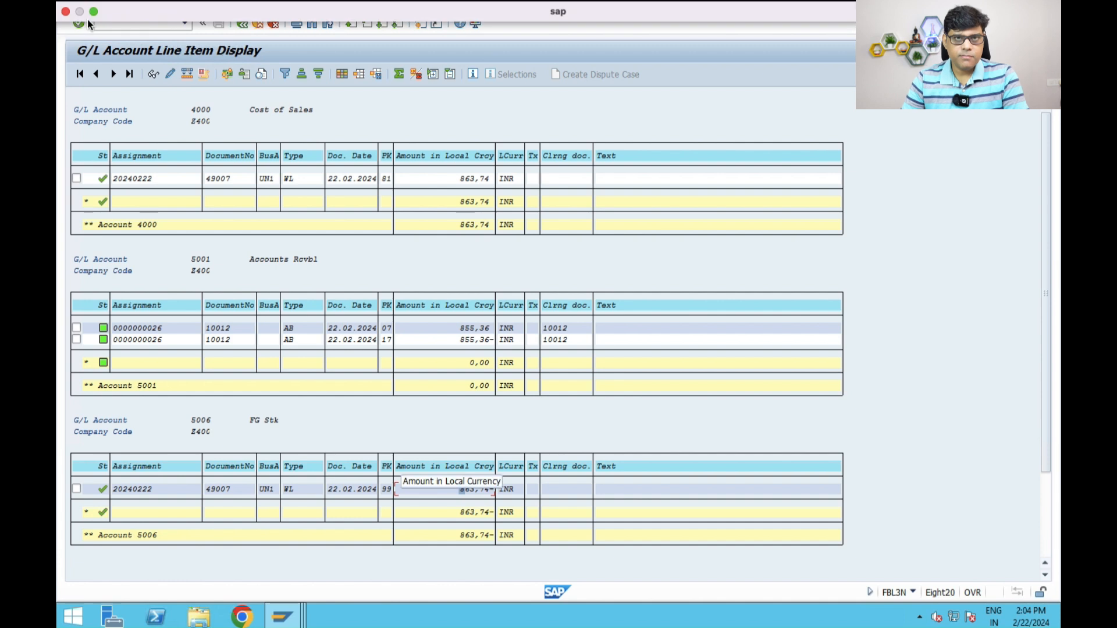
Leave the full-screen remote desktop and review the Billing row and its accounting entries in the O2C table on Keynote slide 3.
{"action": "left_click", "coordinate": [91, 13]}
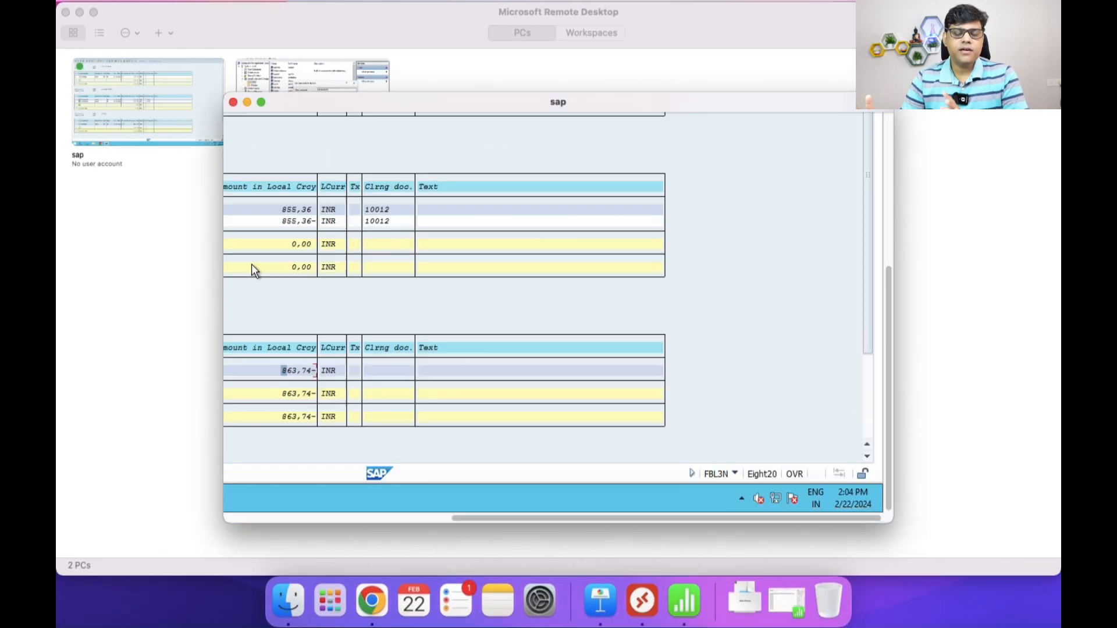
{"action": "left_click", "coordinate": [81, 13]}
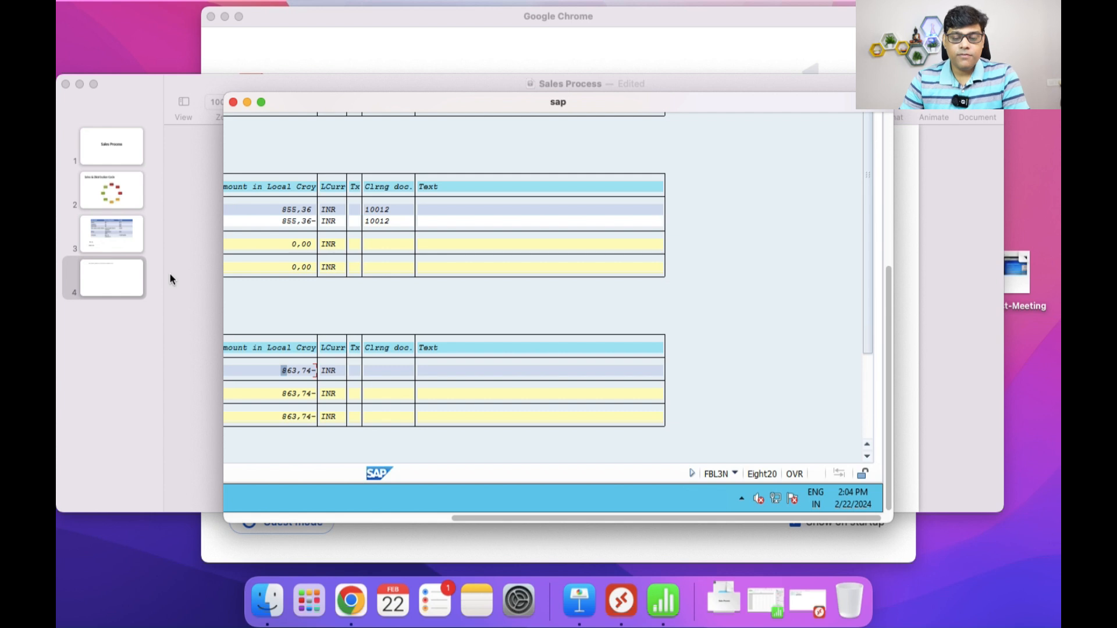
{"action": "left_click", "coordinate": [116, 269]}
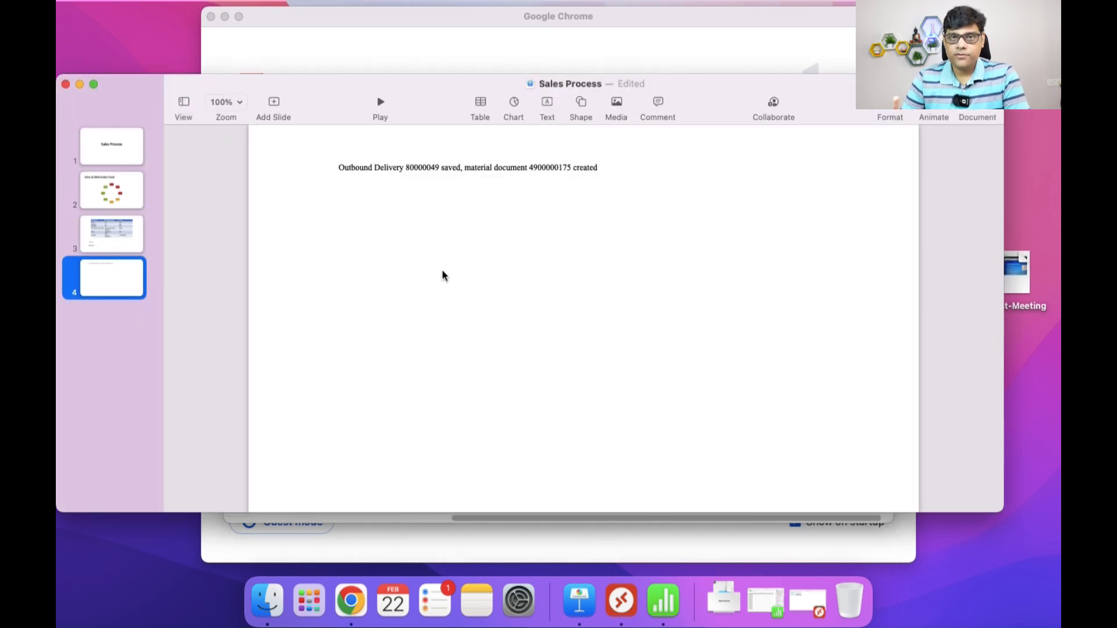
{"action": "left_click", "coordinate": [133, 244]}
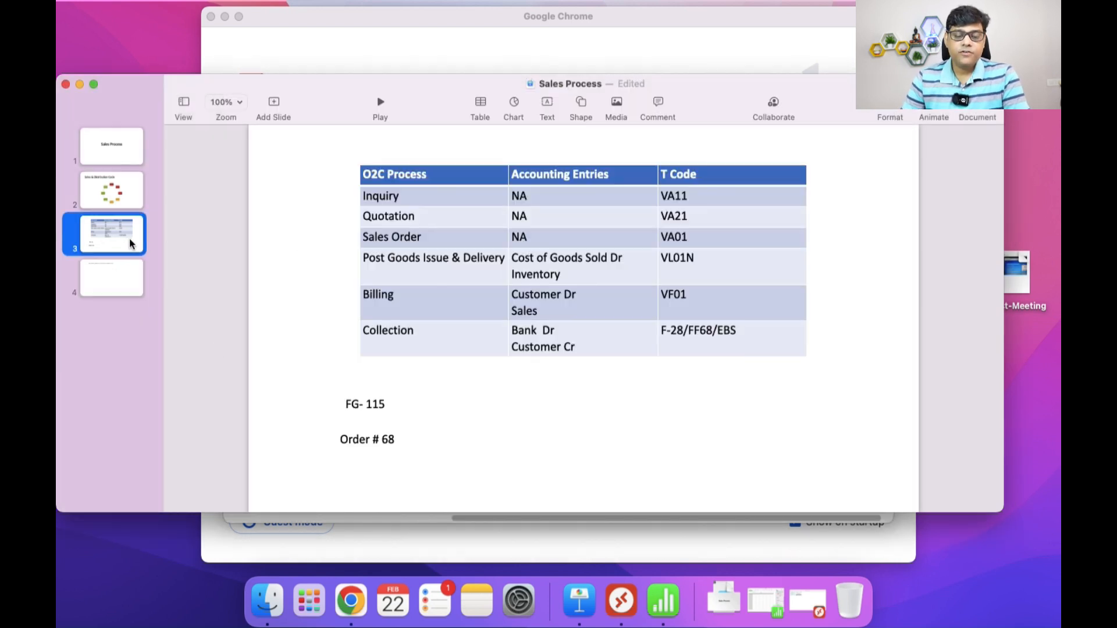
{"action": "left_click", "coordinate": [406, 300]}
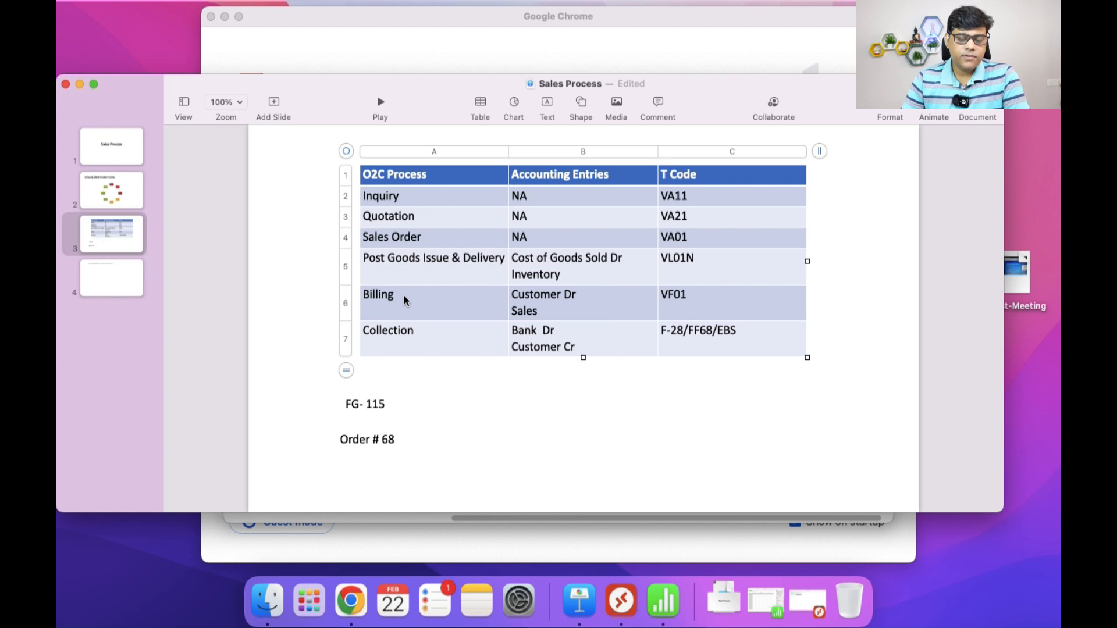
{"action": "left_click", "coordinate": [437, 256]}
{"action": "left_click", "coordinate": [414, 302]}
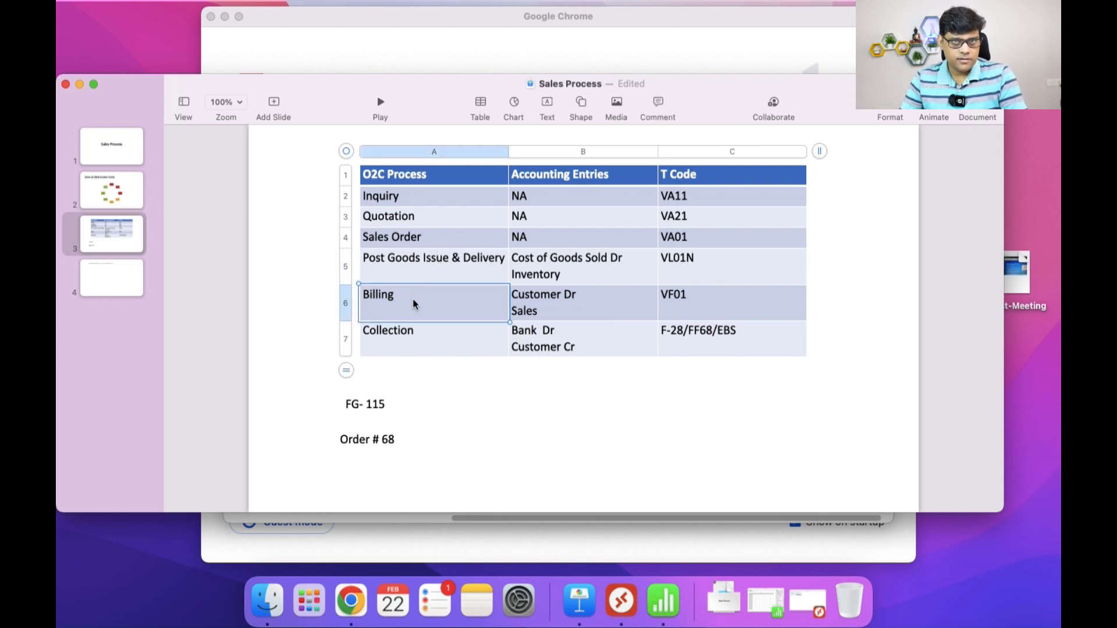
{"action": "left_click", "coordinate": [541, 298]}
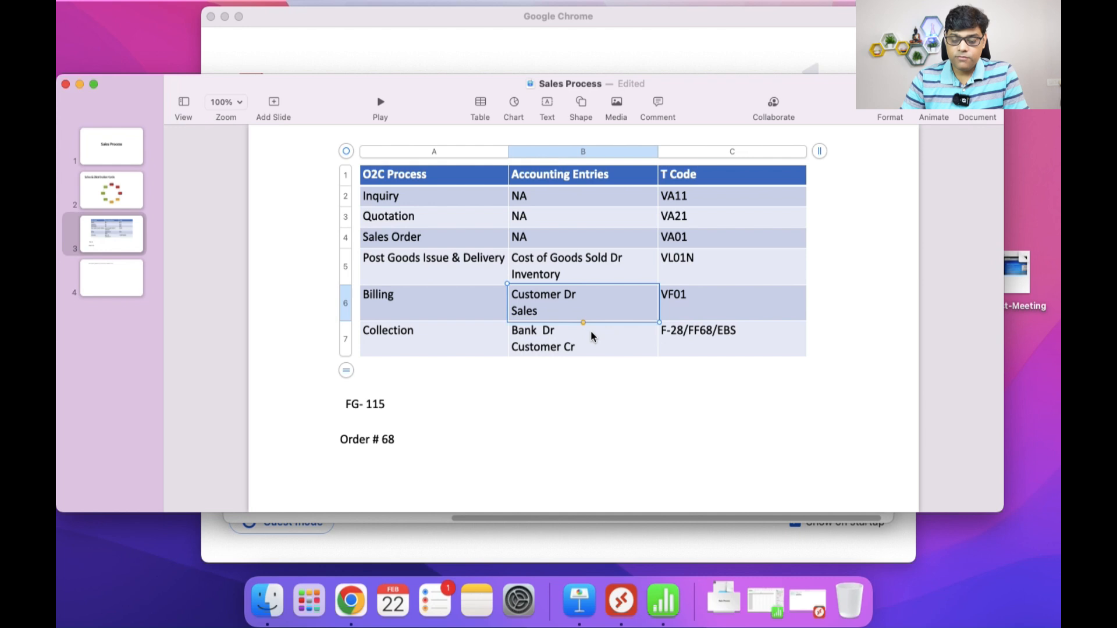
Return to the full-screen SAP desktop, switch to the displayed standard order window and start transaction VF01 there.
{"action": "key", "text": "super+Tab"}
{"action": "left_click", "coordinate": [260, 100]}
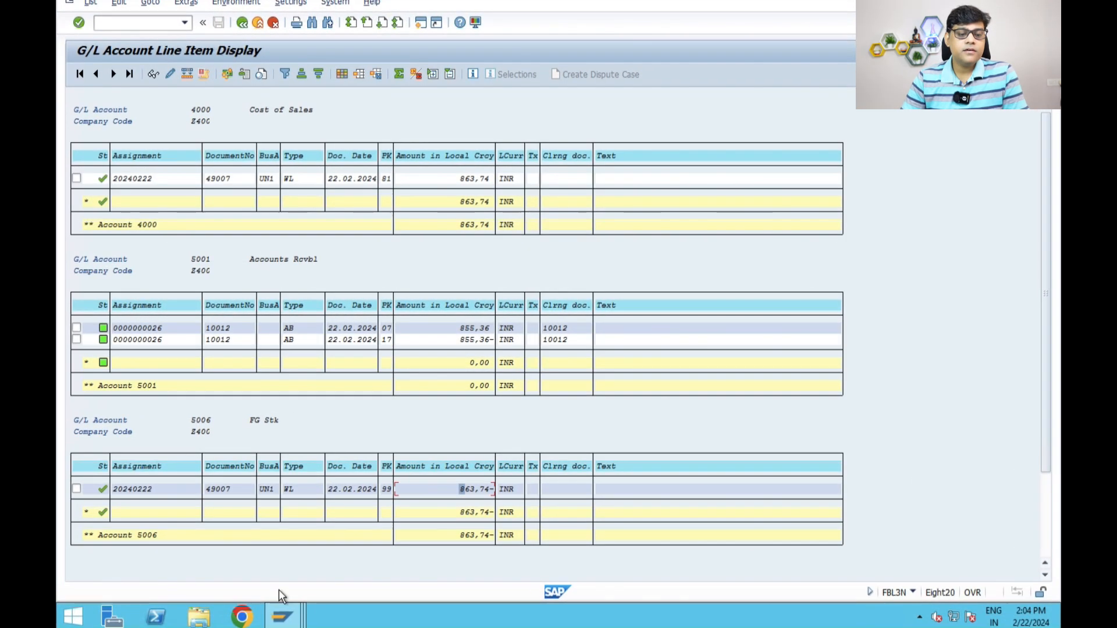
{"action": "mouse_move", "coordinate": [284, 616]}
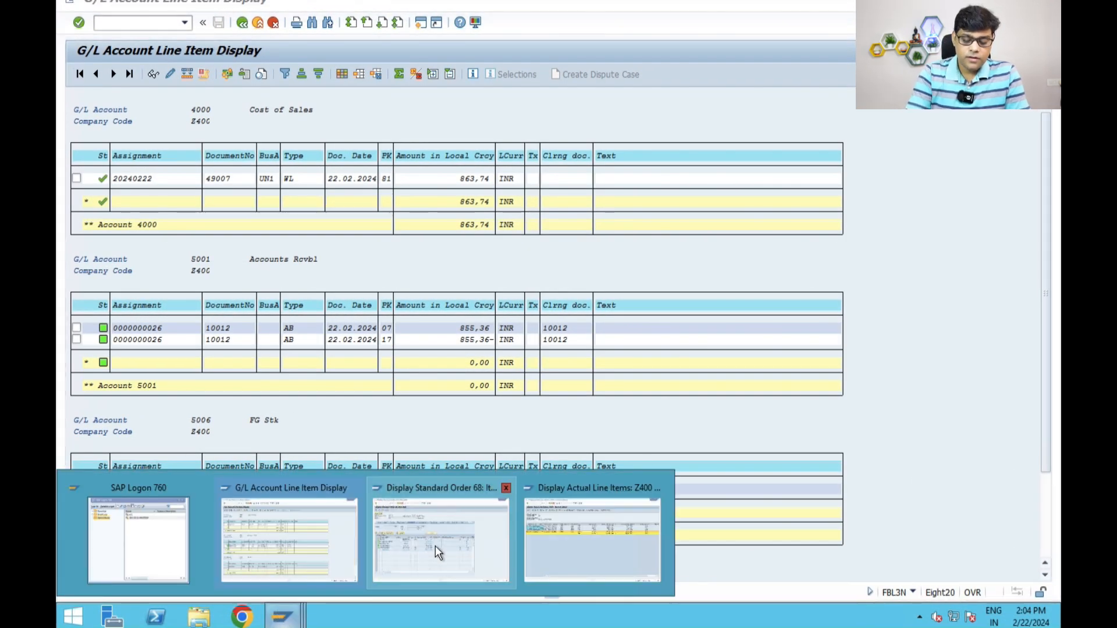
{"action": "left_click", "coordinate": [435, 546]}
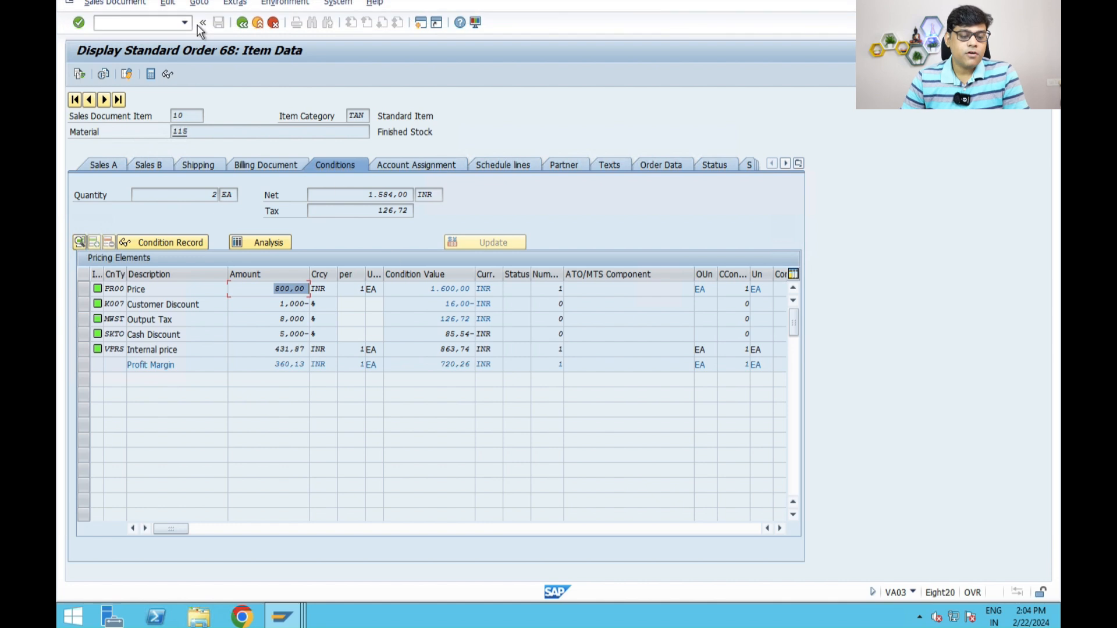
{"action": "type", "text": "/nvf01"}
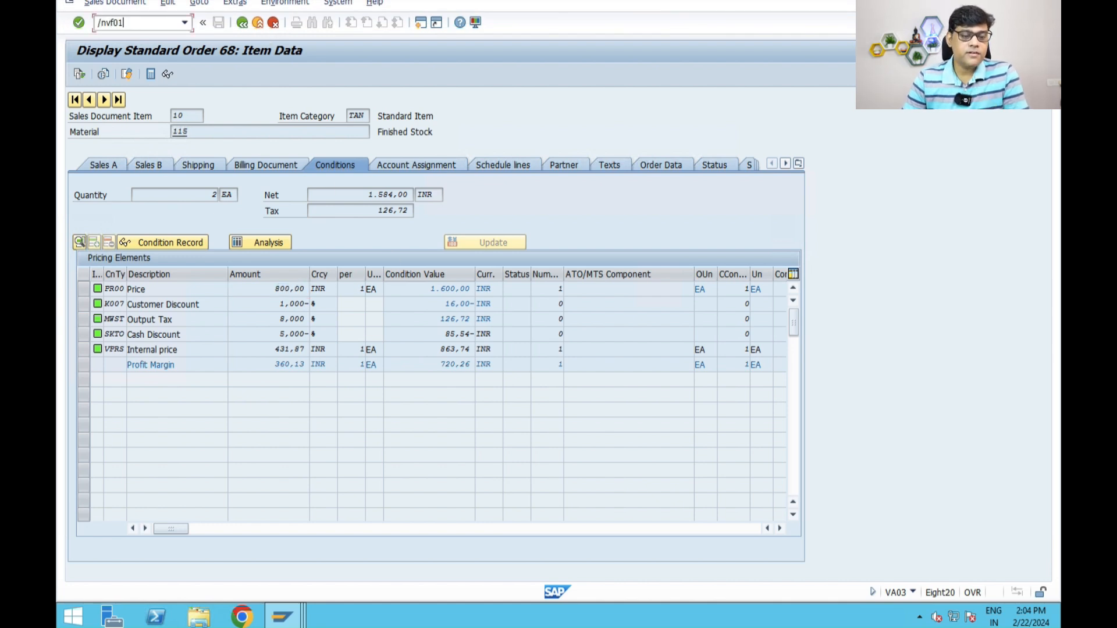
{"action": "key", "text": "Return"}
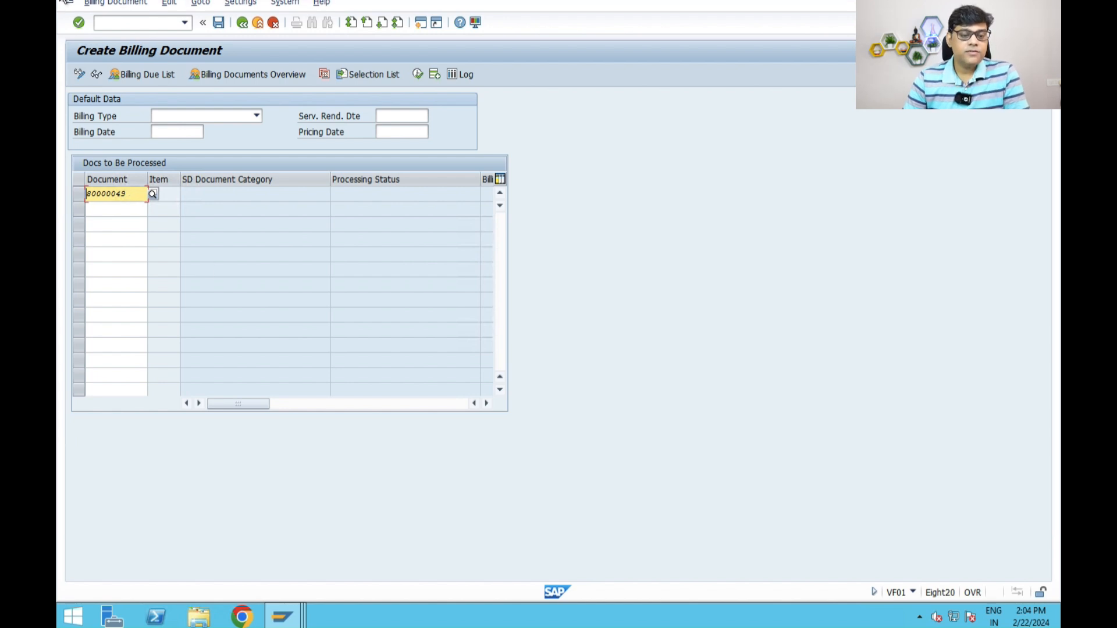
Check the outbound delivery number on slide 4 of the Keynote presentation and return to the full-screen Create Billing Document screen.
{"action": "left_click", "coordinate": [93, 12]}
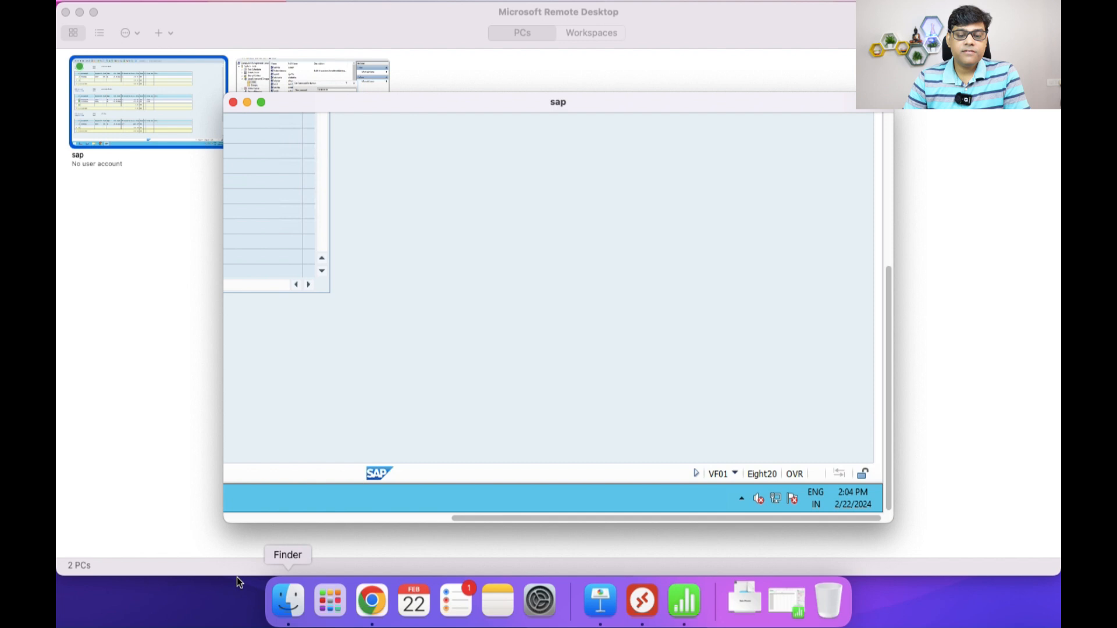
{"action": "left_click", "coordinate": [79, 12]}
{"action": "left_click", "coordinate": [122, 283]}
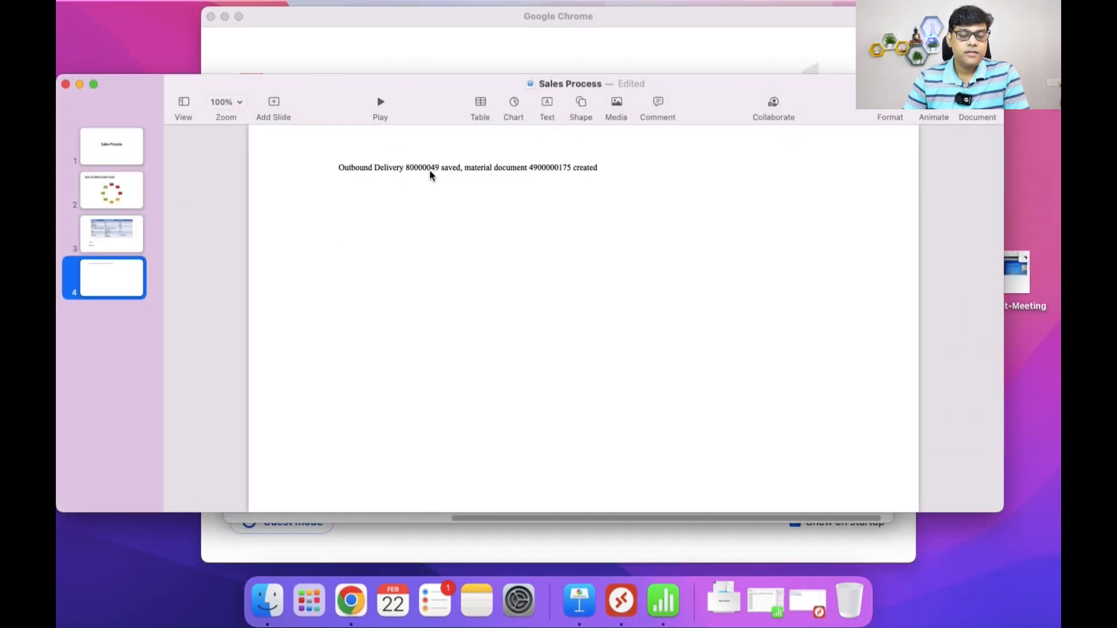
{"action": "left_click", "coordinate": [801, 608]}
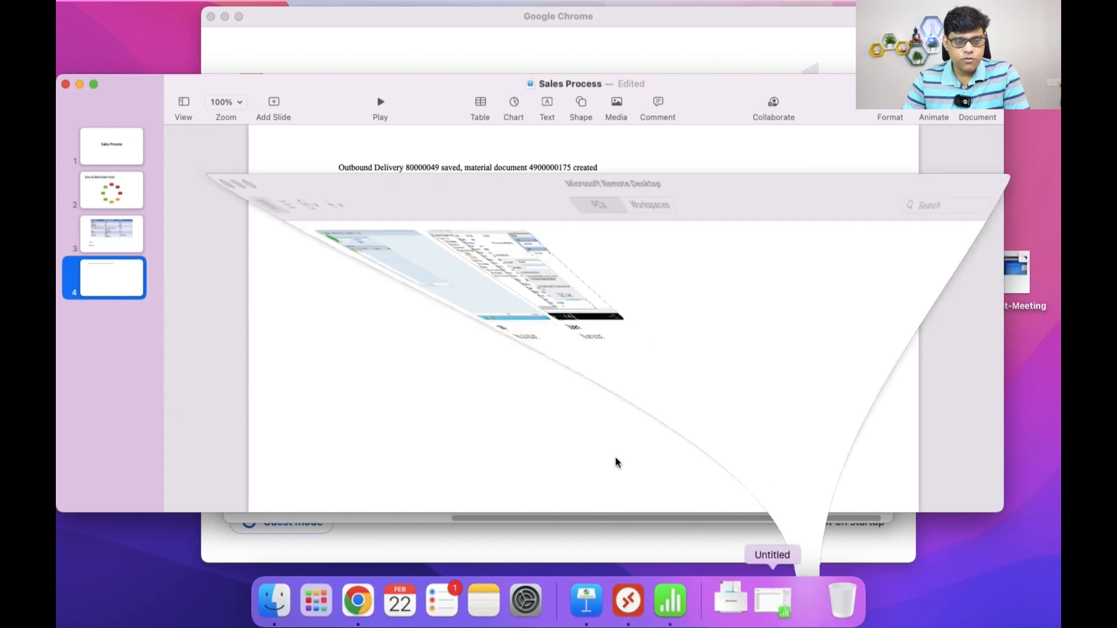
{"action": "double_click", "coordinate": [126, 113]}
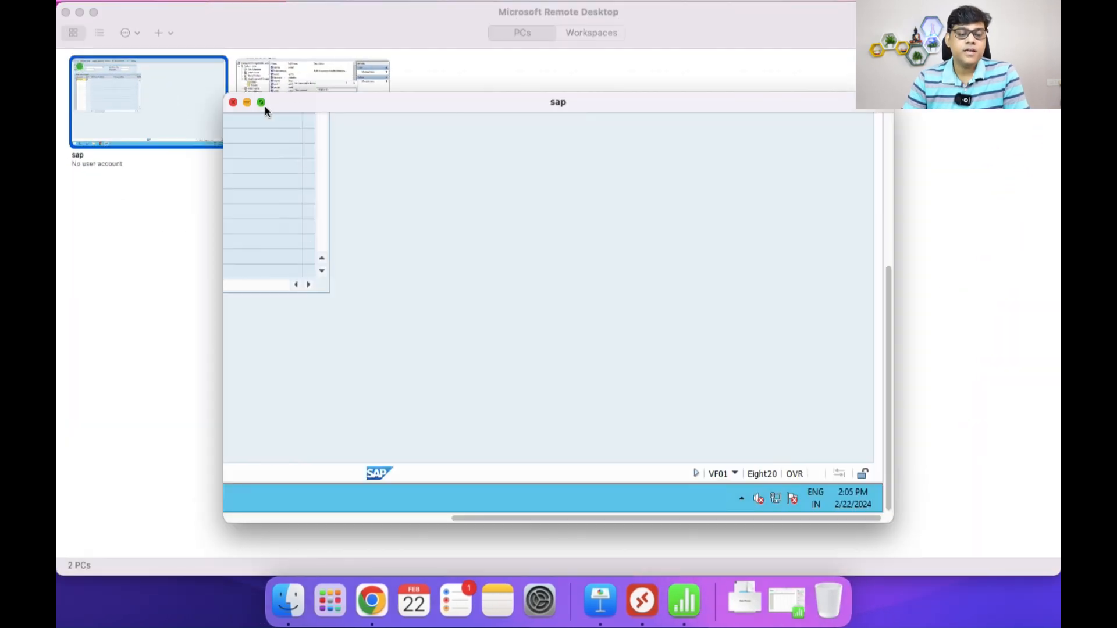
{"action": "left_click", "coordinate": [262, 103]}
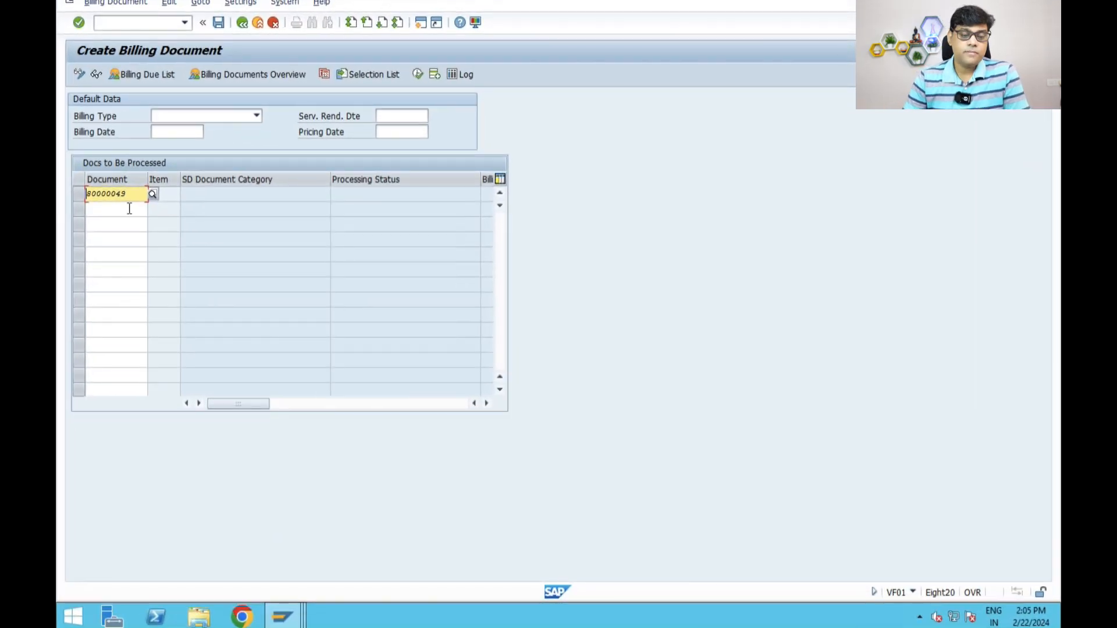
Create and save the billing document for outbound delivery 80000049.
{"action": "left_click", "coordinate": [220, 24]}
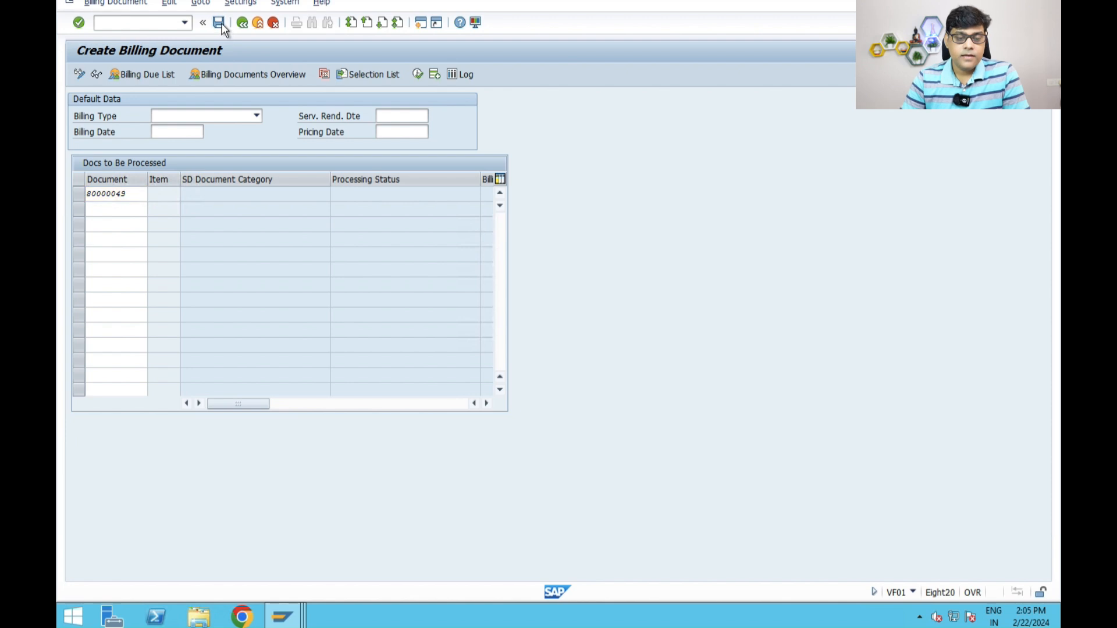
{"action": "left_click", "coordinate": [220, 23]}
{"action": "key", "text": "Return"}
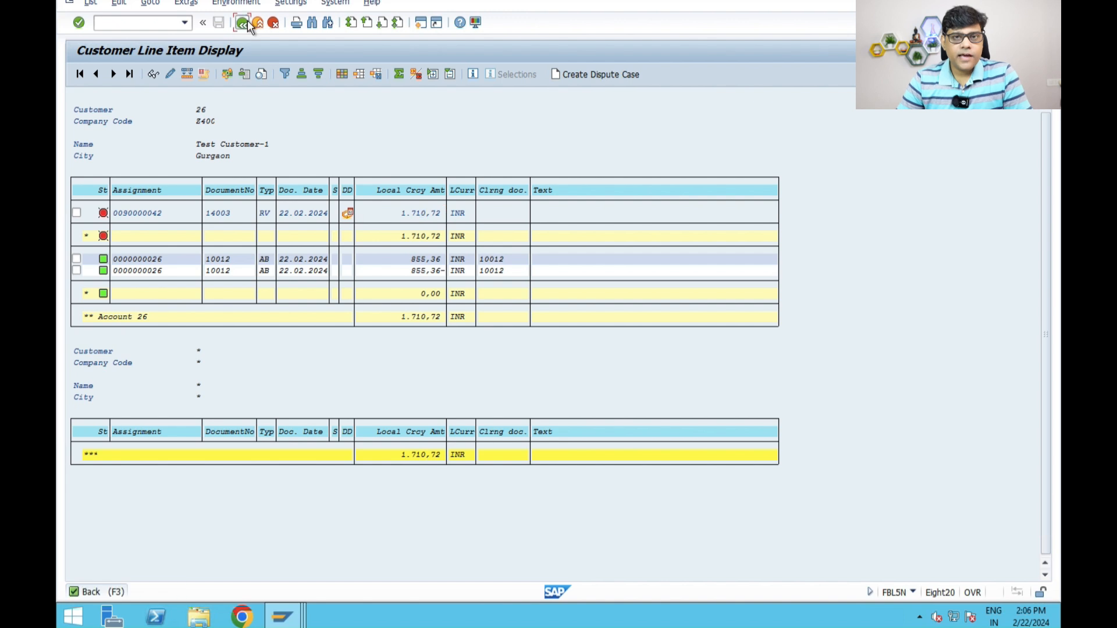
Go back to the FBL5N selection, rerun the customer line item display for company code Z400, and check the RV invoice amount.
{"action": "left_click", "coordinate": [242, 23]}
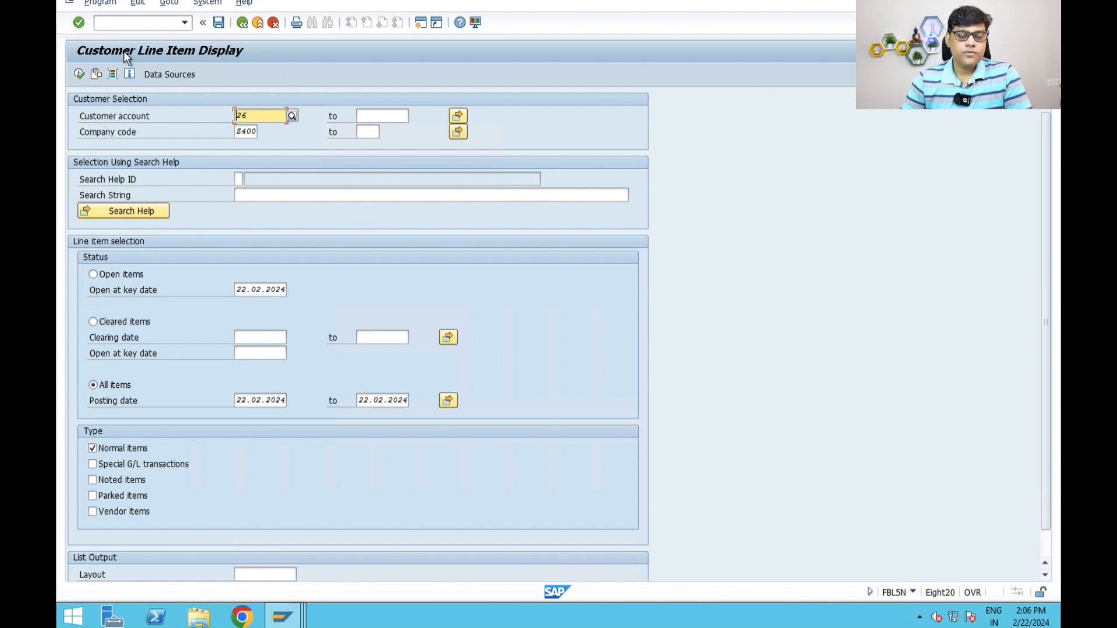
{"action": "left_click", "coordinate": [82, 72]}
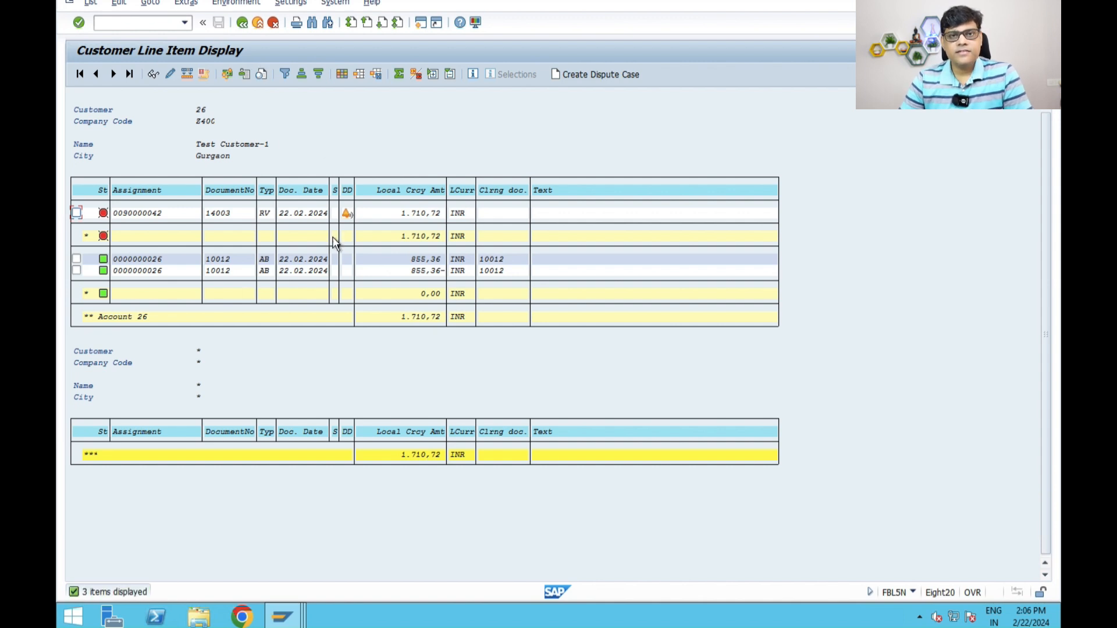
{"action": "left_click", "coordinate": [423, 215]}
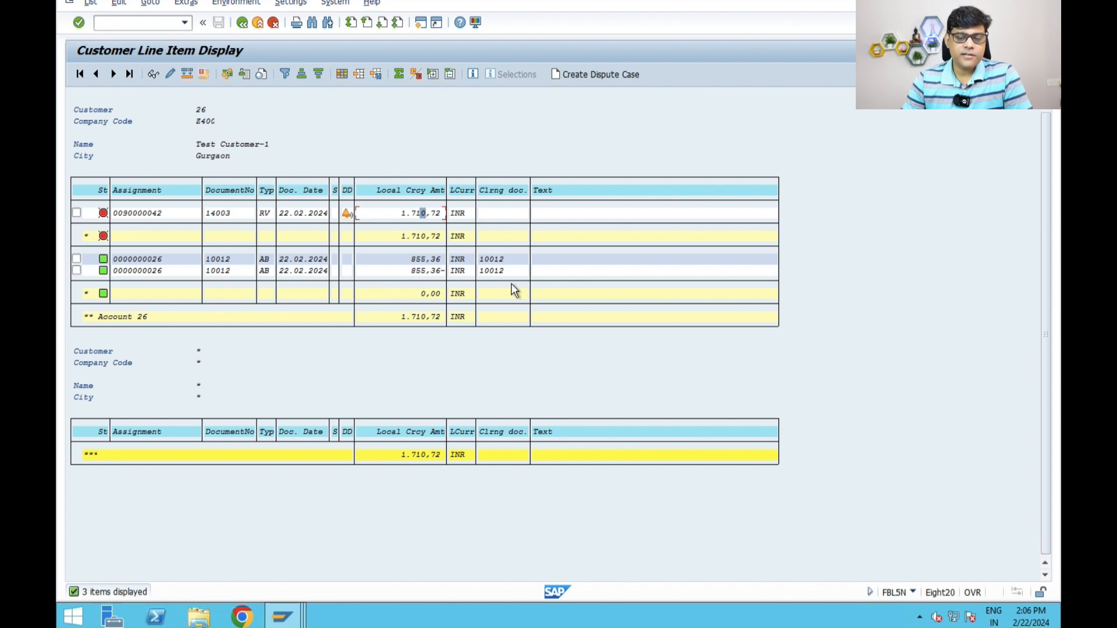
Open the RV invoice line item and display its accounting document in the Relationship Browser.
{"action": "double_click", "coordinate": [414, 215]}
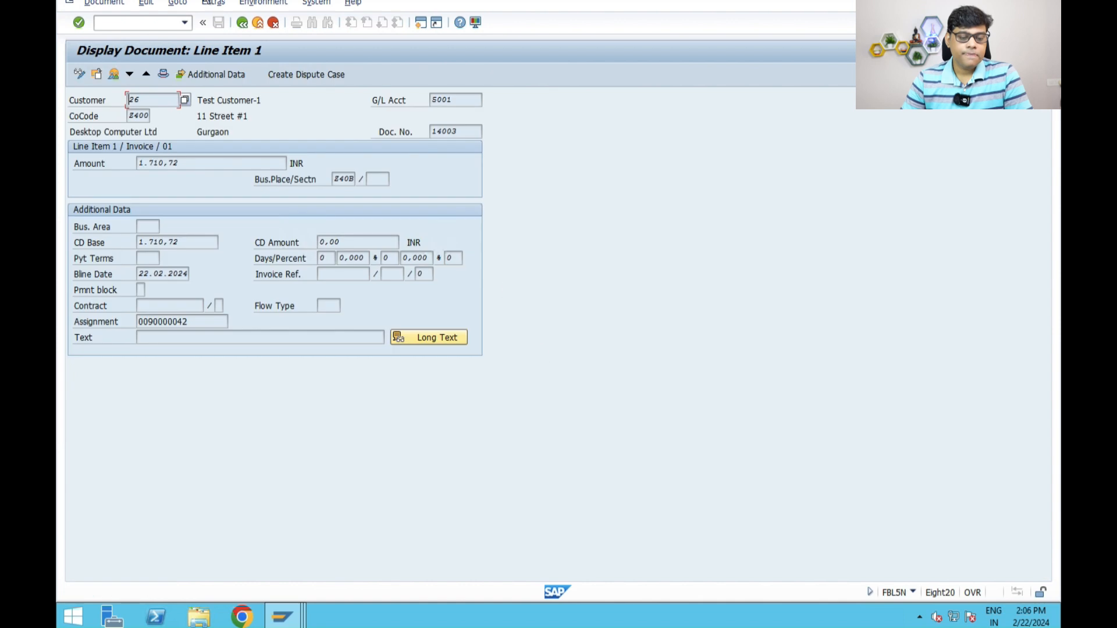
{"action": "left_click", "coordinate": [264, 3]}
{"action": "mouse_move", "coordinate": [381, 85]}
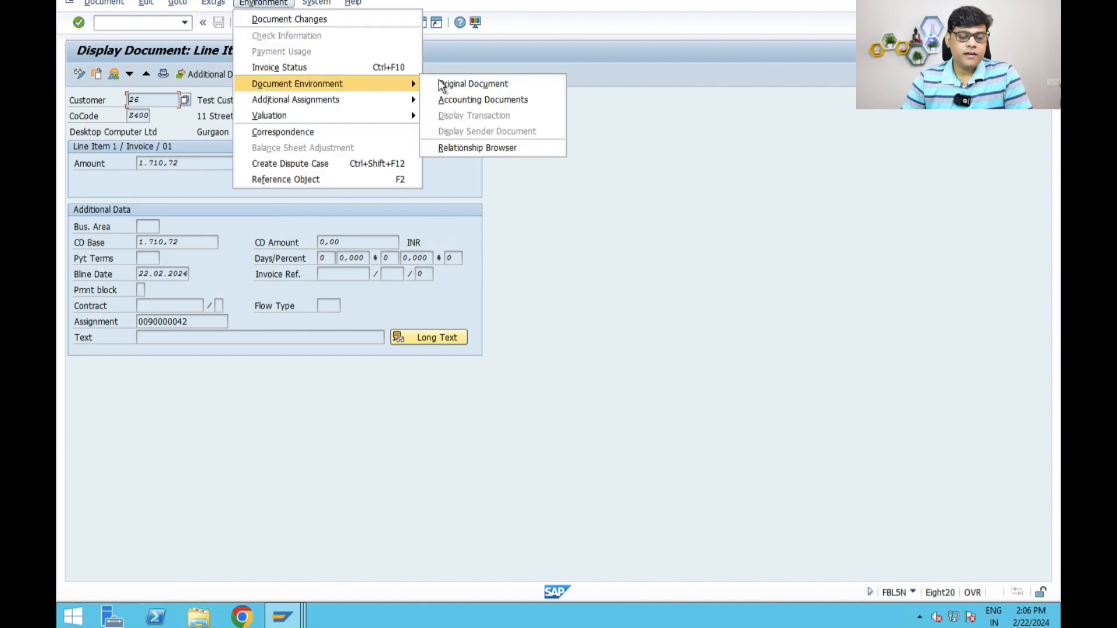
{"action": "left_click", "coordinate": [479, 148]}
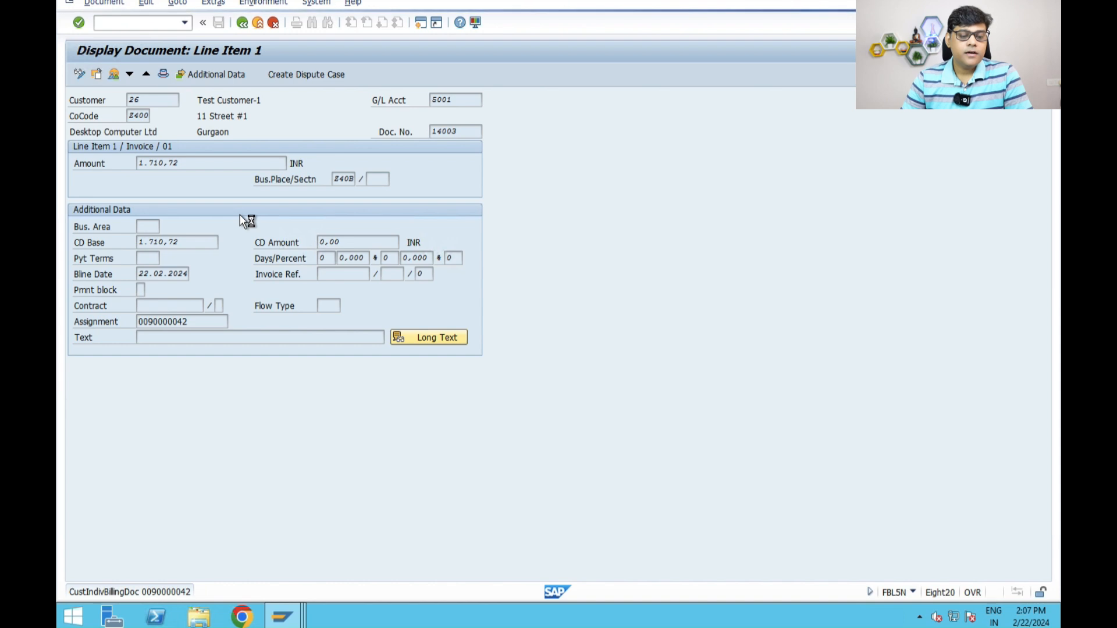
Expand the billing document's outbound delivery and material document in the relationship tree, and examine the linked sales order, controlling and accounting documents.
{"action": "left_click", "coordinate": [82, 142]}
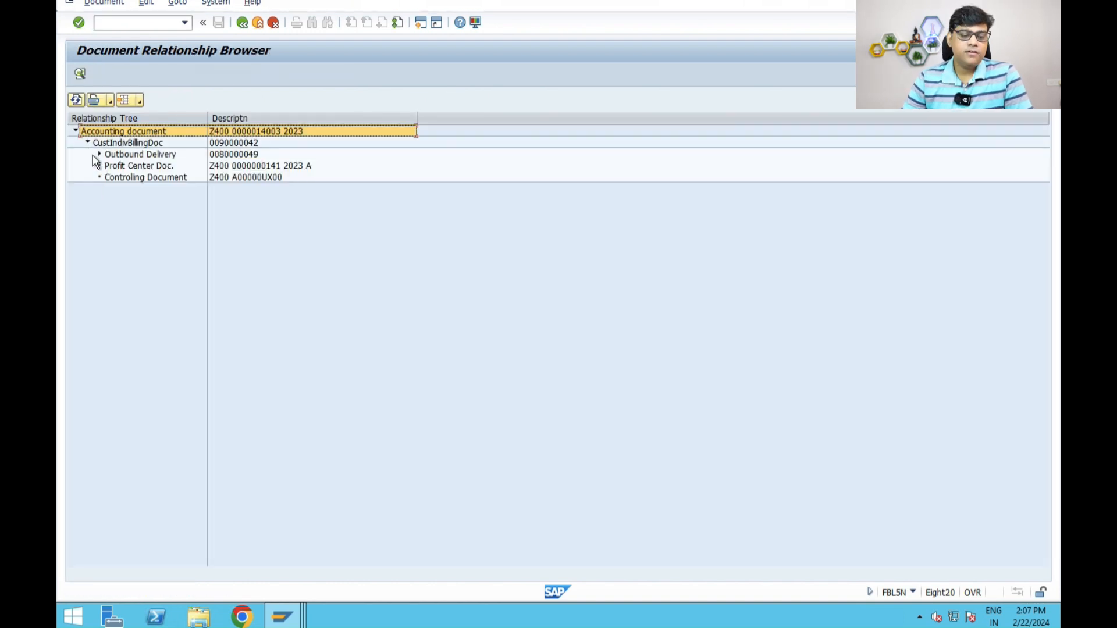
{"action": "left_click", "coordinate": [98, 154]}
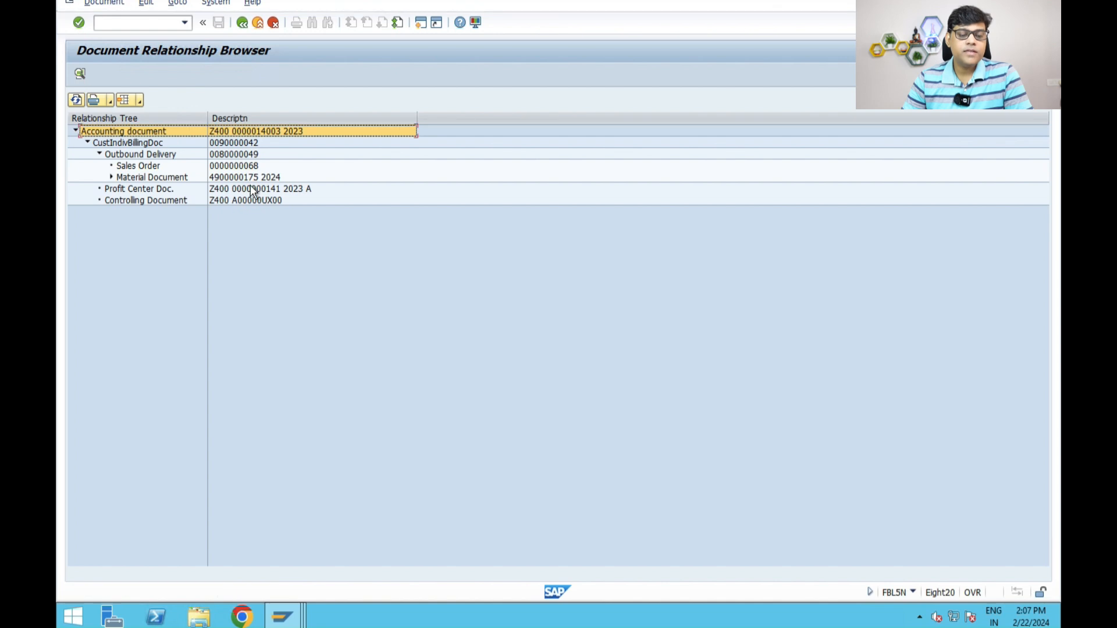
{"action": "left_click", "coordinate": [244, 166]}
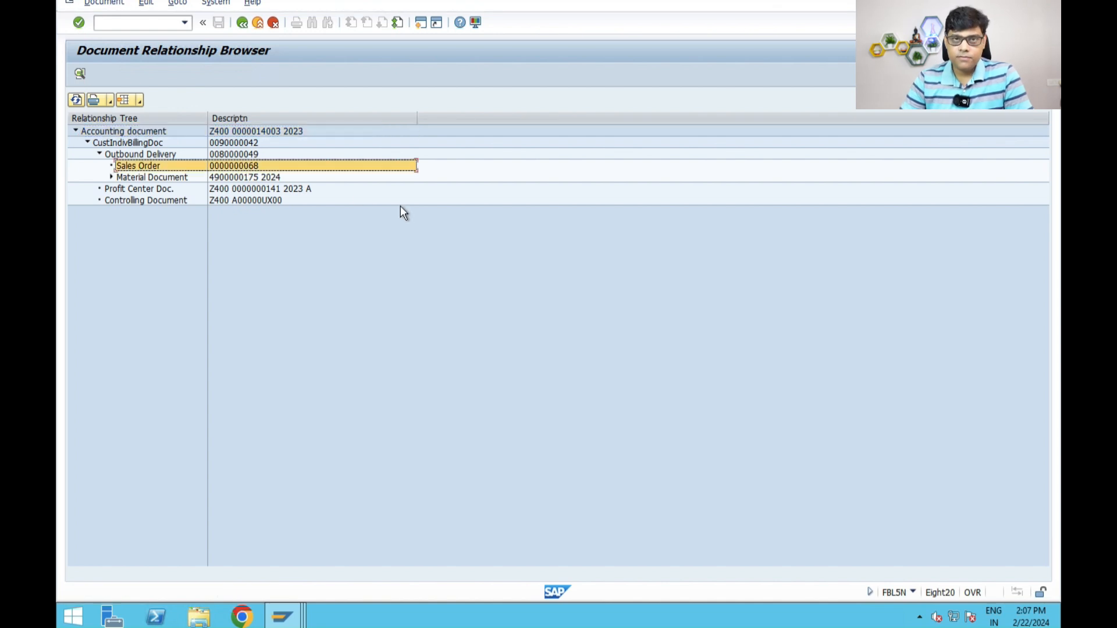
{"action": "left_click", "coordinate": [111, 177]}
{"action": "left_click", "coordinate": [153, 179]}
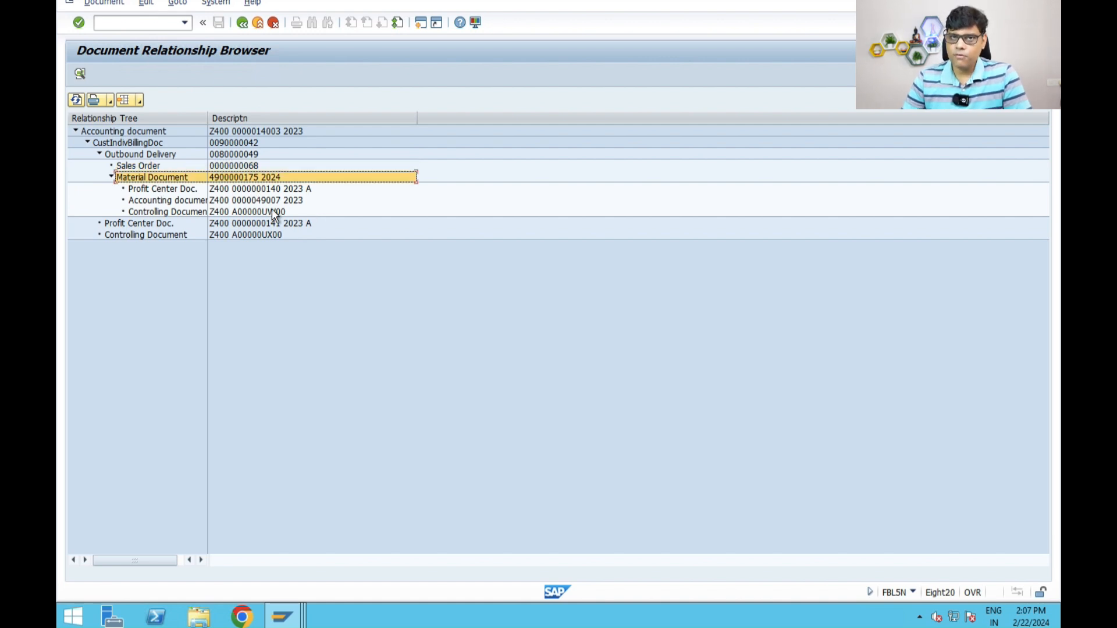
{"action": "left_click", "coordinate": [169, 210]}
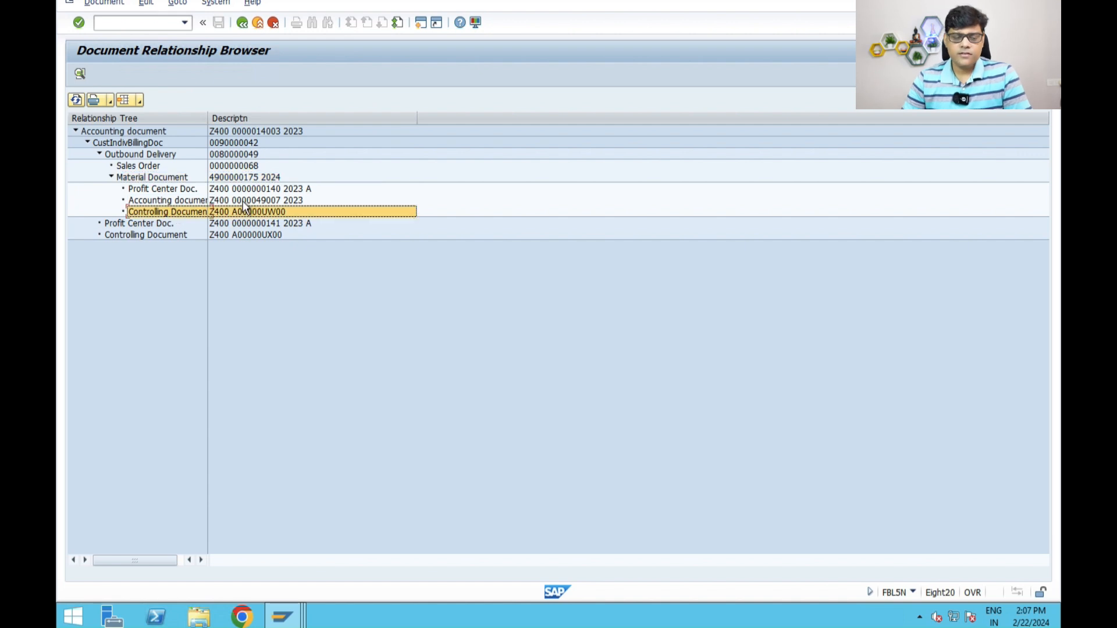
{"action": "left_click", "coordinate": [191, 201]}
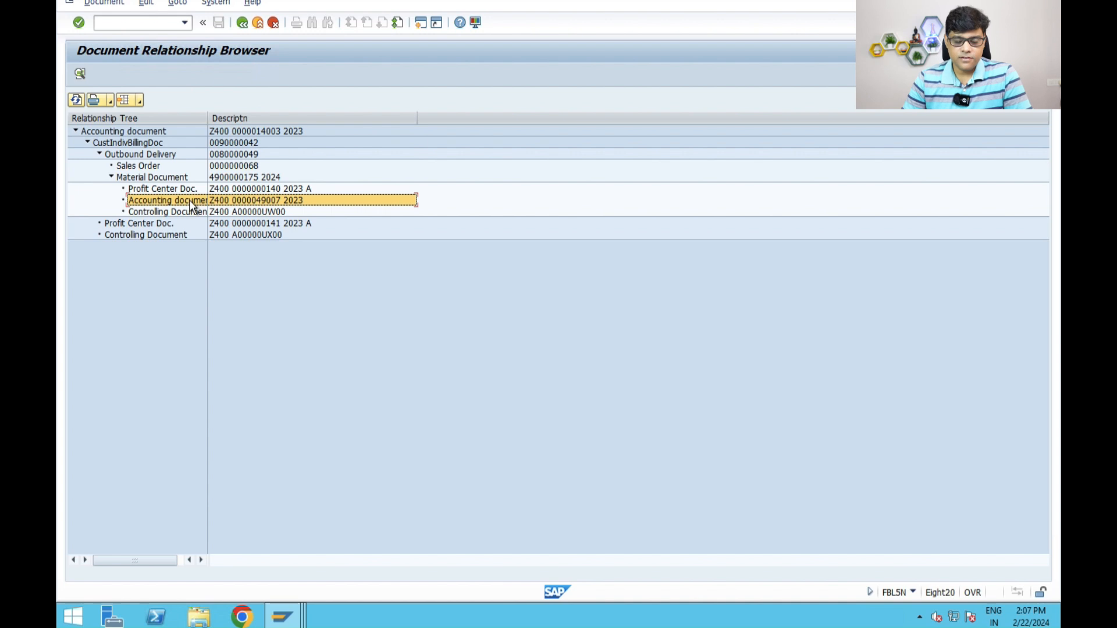
Display the root accounting document from the relationship tree, return to the FBL5N customer line items and check the RV invoice amount.
{"action": "left_click", "coordinate": [122, 131]}
{"action": "left_click", "coordinate": [128, 142]}
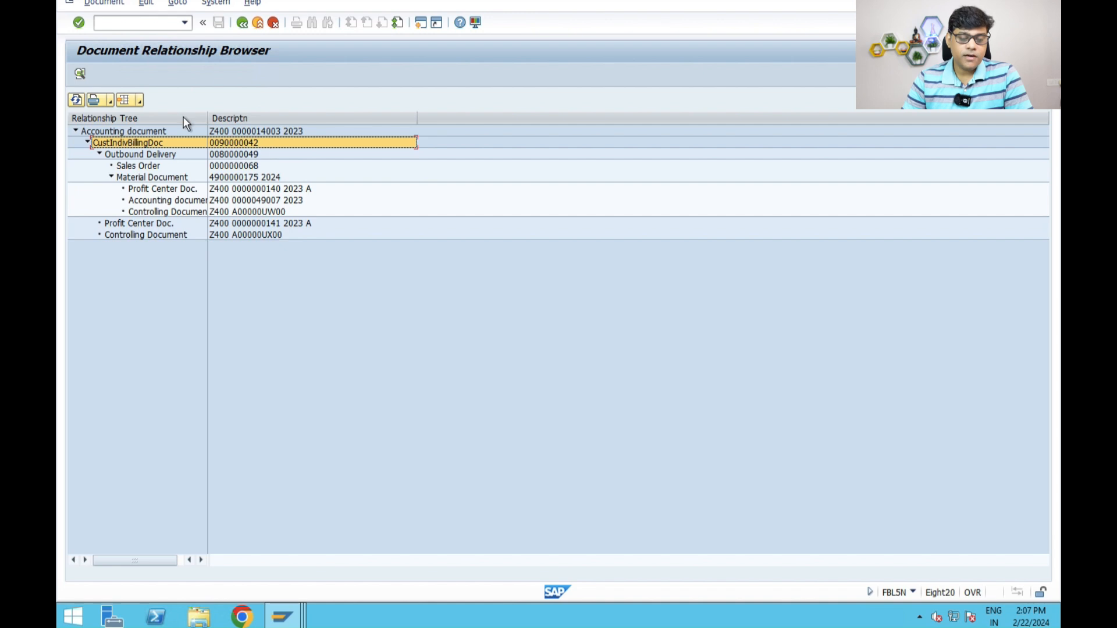
{"action": "left_click", "coordinate": [144, 131]}
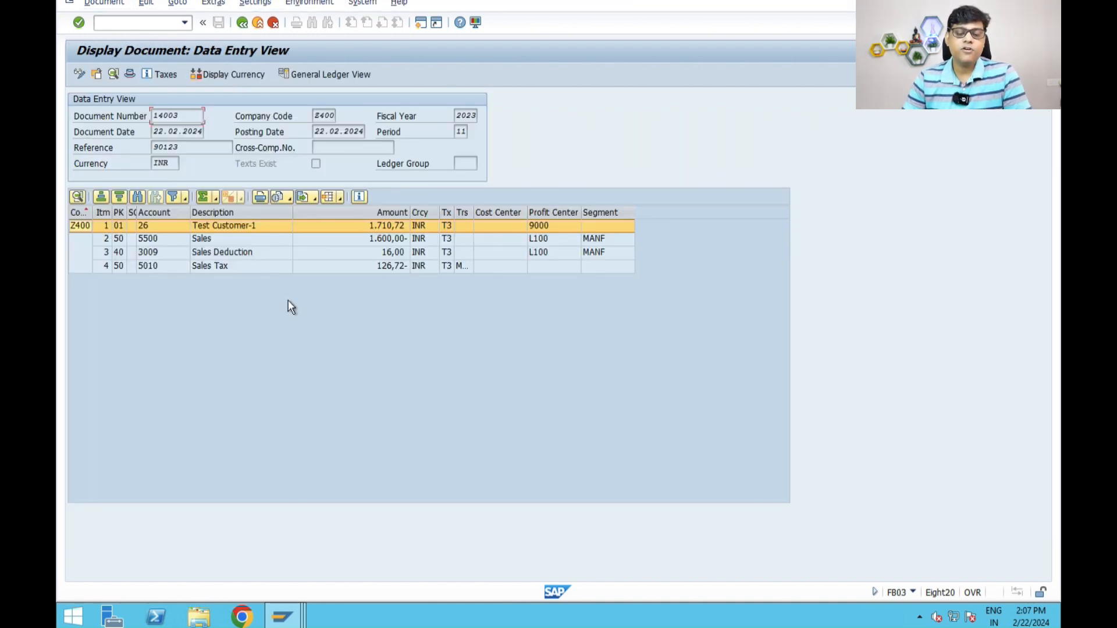
{"action": "left_click", "coordinate": [239, 24]}
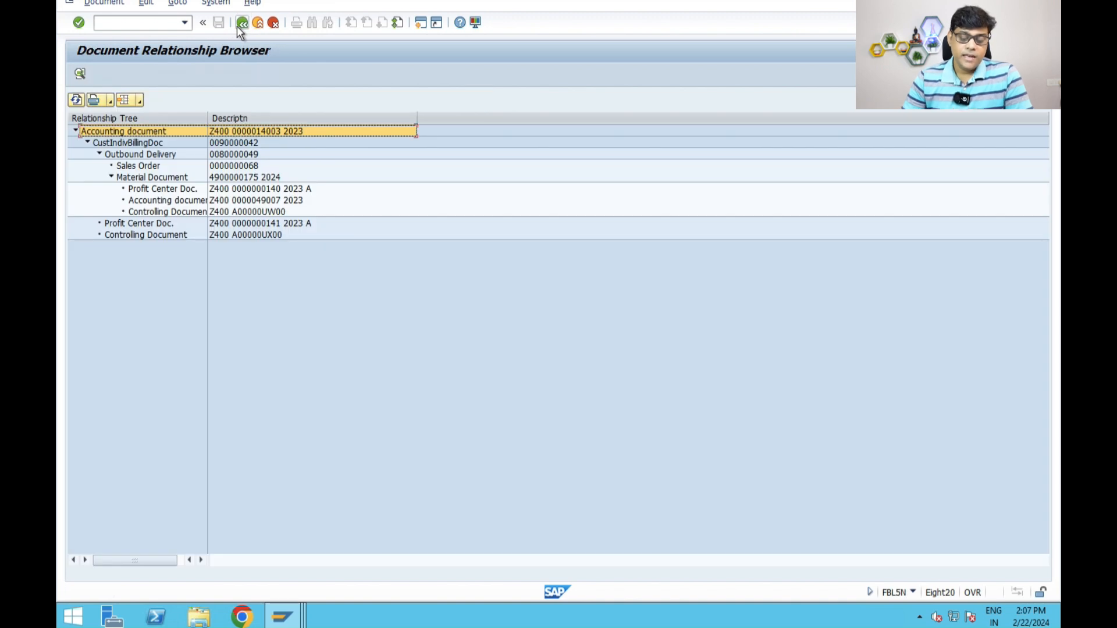
{"action": "left_click", "coordinate": [238, 24]}
{"action": "left_click", "coordinate": [238, 24]}
{"action": "left_click", "coordinate": [425, 214]}
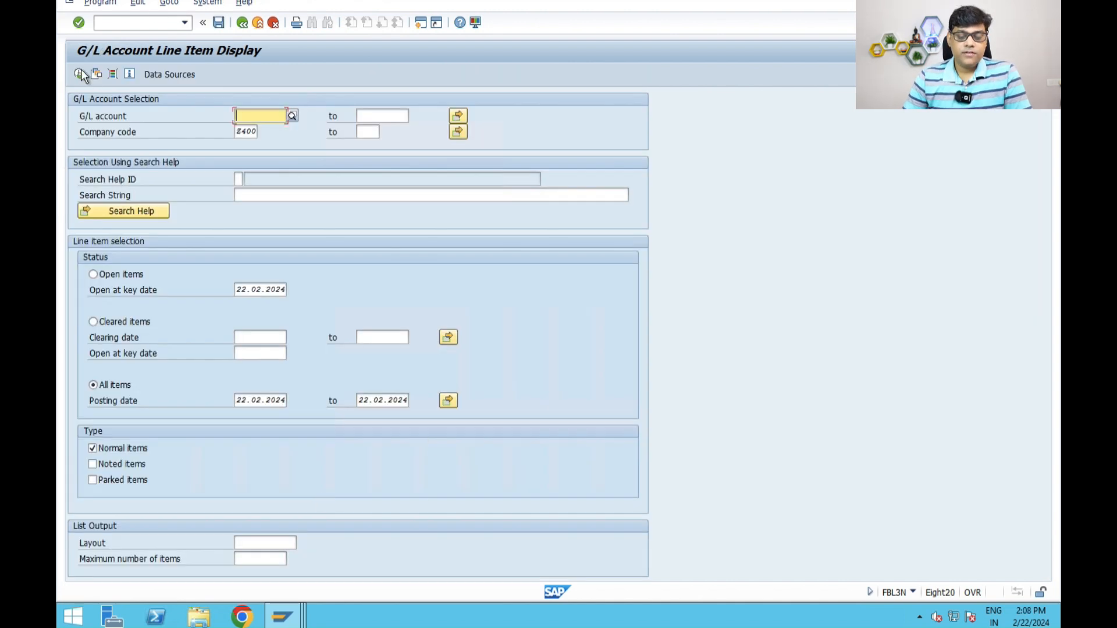
Run the FBL3N G/L account line item display for company code Z400 and check the RV posting under Accounts Rcvbl.
{"action": "left_click", "coordinate": [80, 74]}
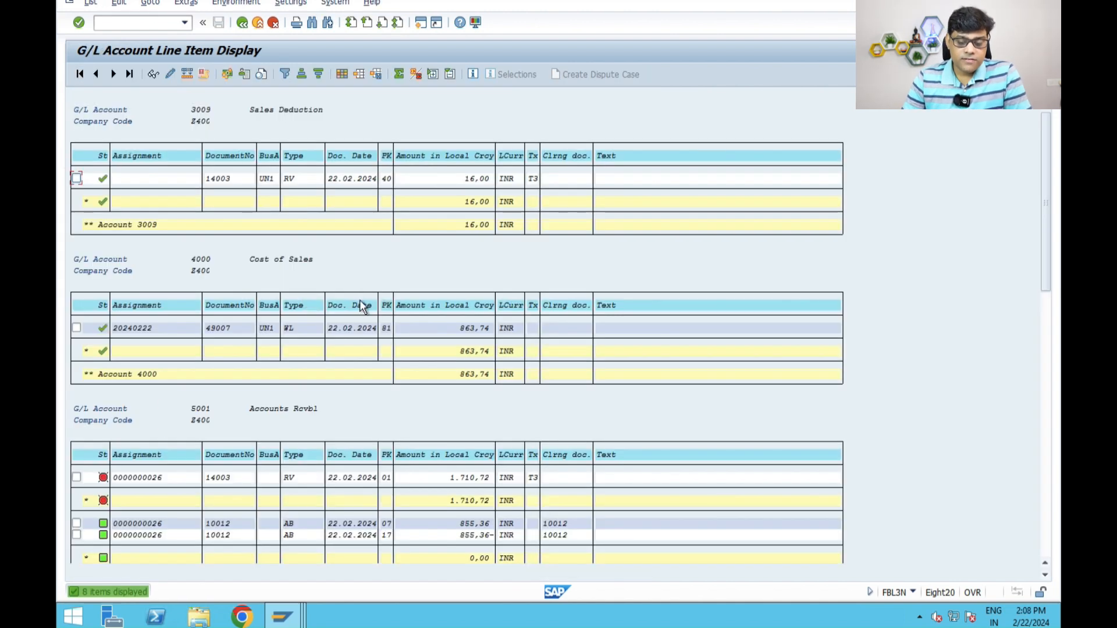
{"action": "left_click", "coordinate": [466, 478]}
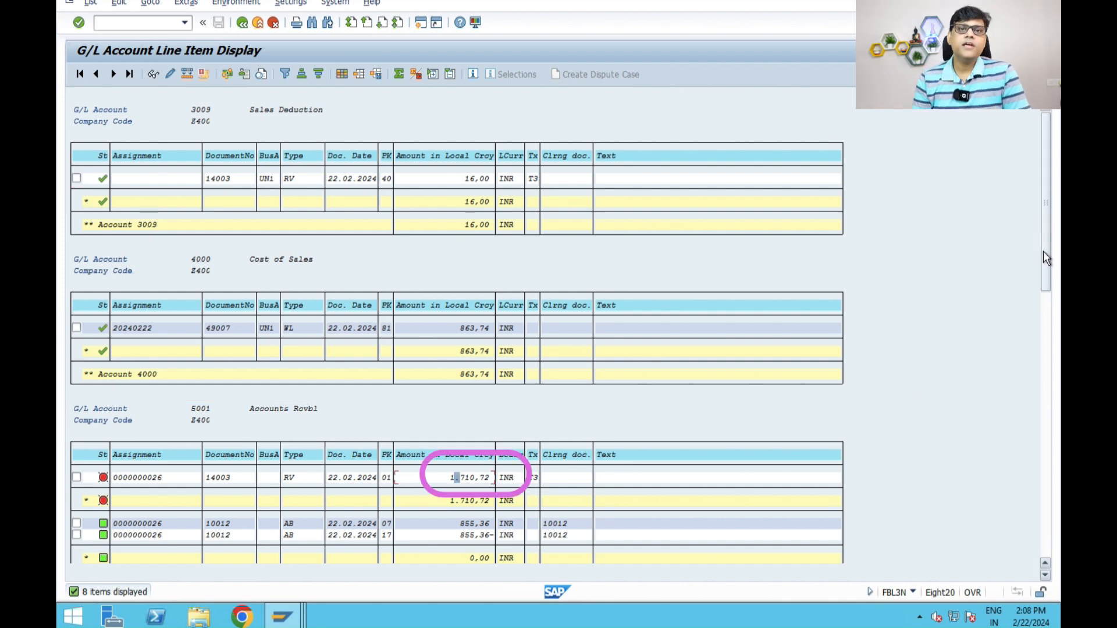
{"action": "scroll", "coordinate": [1045, 257], "scroll_direction": "down", "scroll_amount": 2}
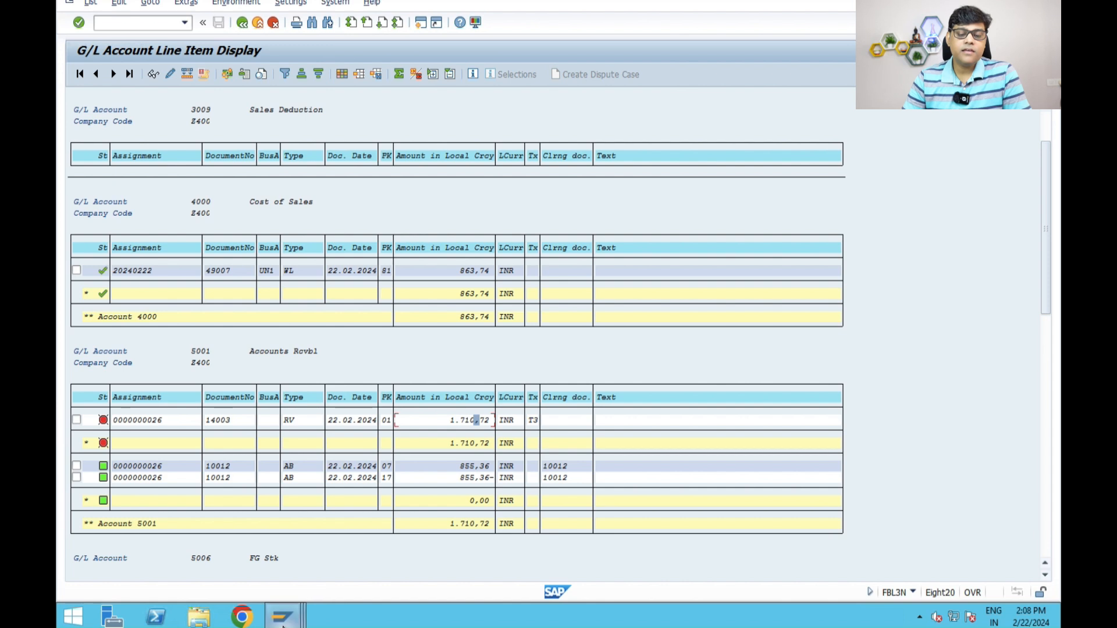
Compare the RV invoice amount in the customer line items with the Accounts Rcvbl posting in the G/L line items.
{"action": "mouse_move", "coordinate": [282, 617]}
{"action": "left_click", "coordinate": [446, 557]}
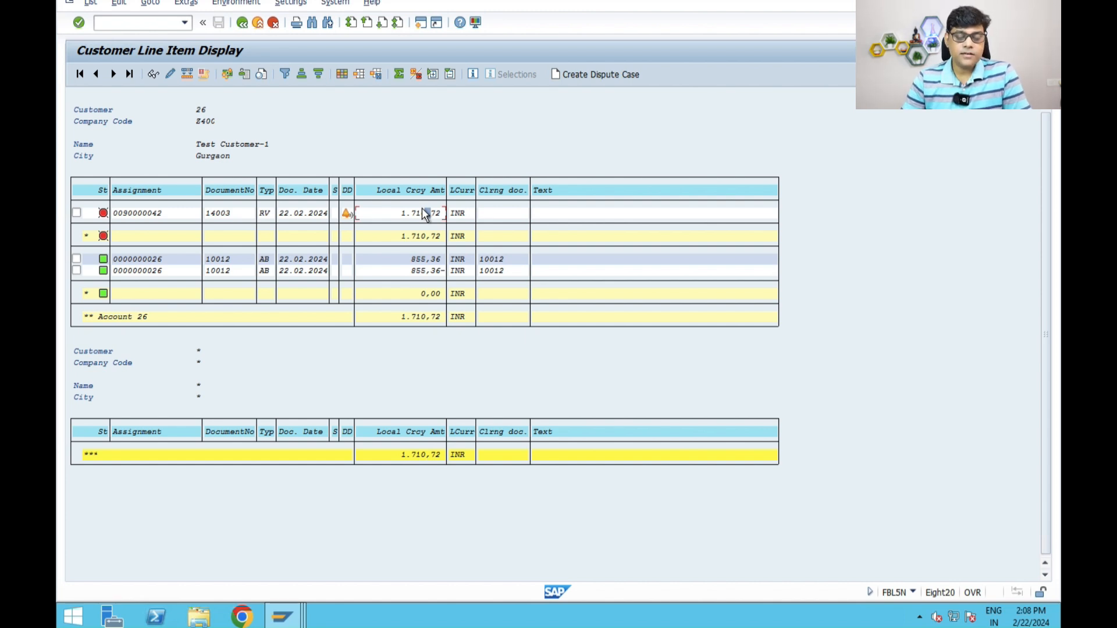
{"action": "mouse_move", "coordinate": [282, 615]}
{"action": "left_click", "coordinate": [332, 545]}
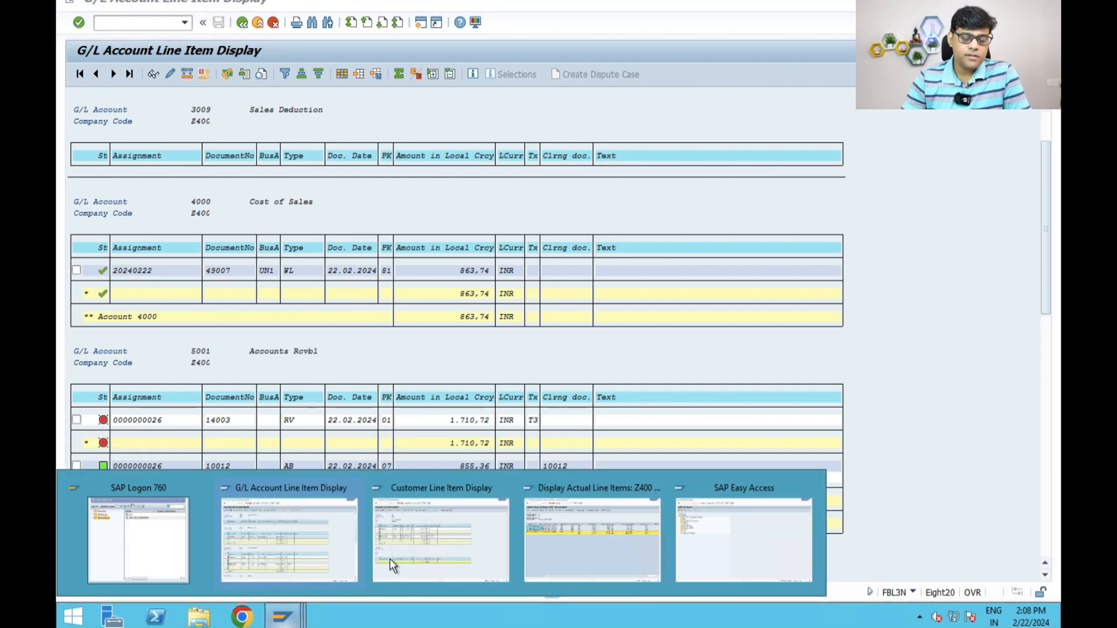
{"action": "left_click", "coordinate": [414, 560]}
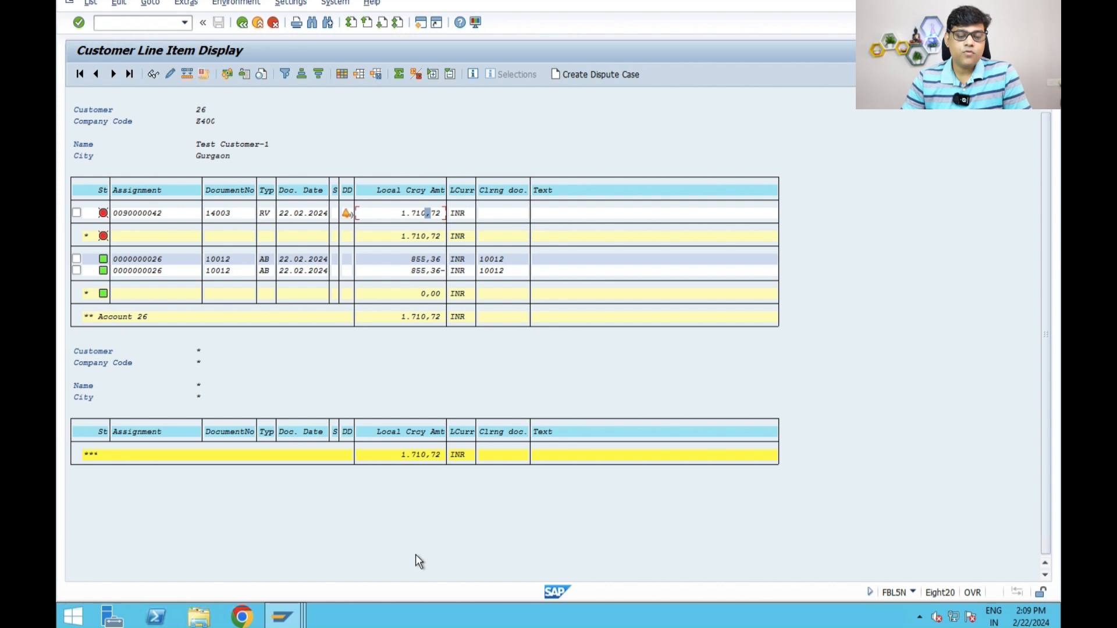
{"action": "mouse_move", "coordinate": [282, 616]}
{"action": "left_click", "coordinate": [313, 547]}
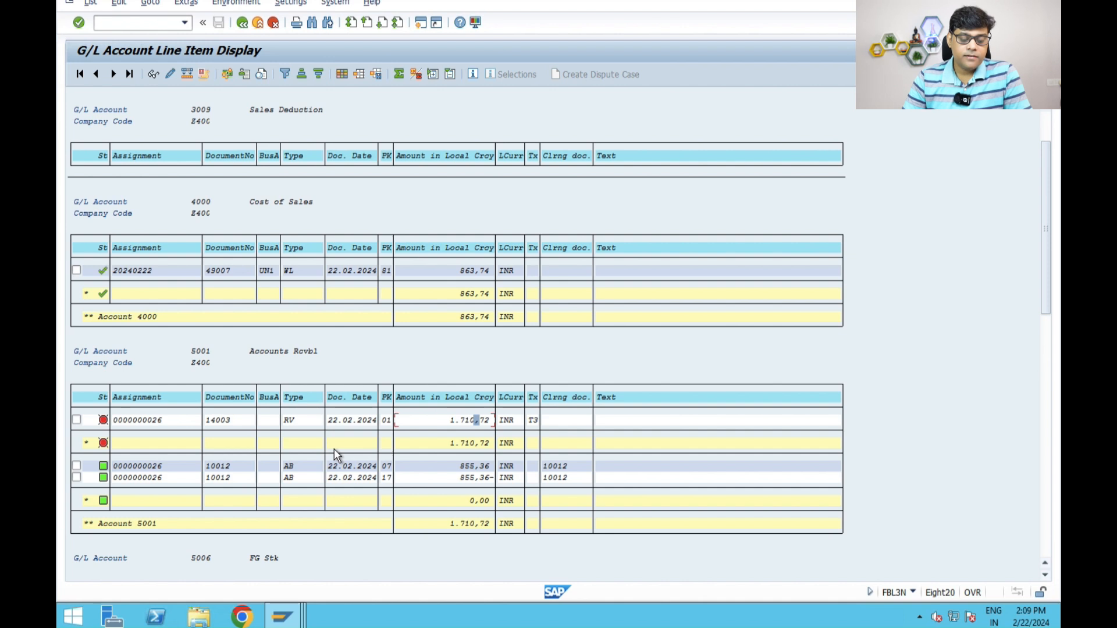
{"action": "left_click_drag", "start_coordinate": [1045, 251], "coordinate": [1040, 149]}
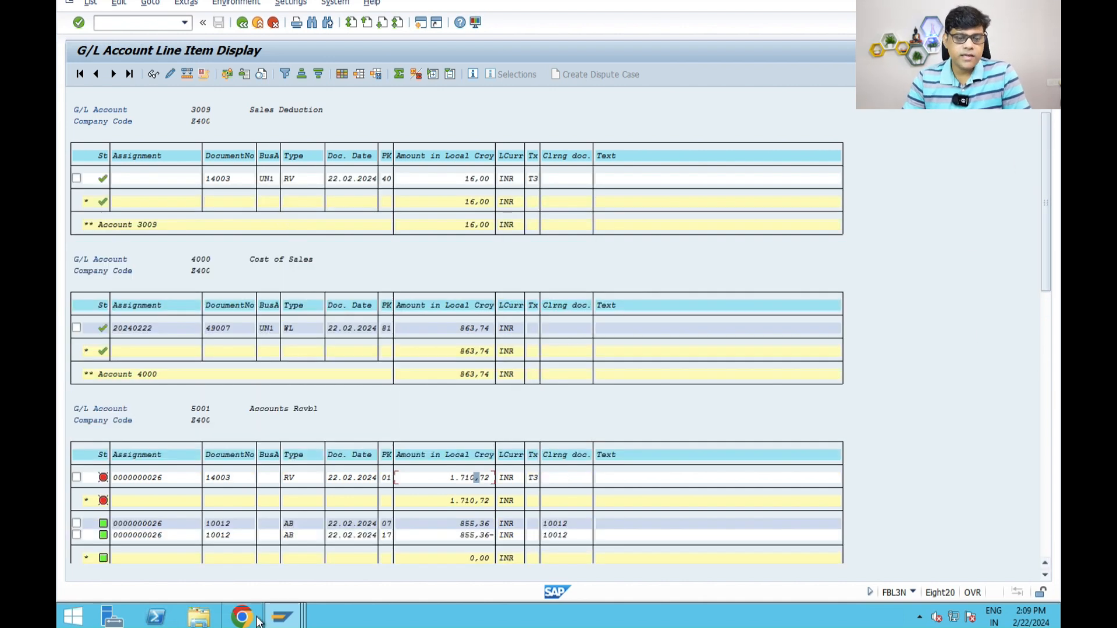
Rerun the KE24 actual line items for Z400 and check the latest postings on cost elements 4000 and 5500.
{"action": "mouse_move", "coordinate": [282, 616]}
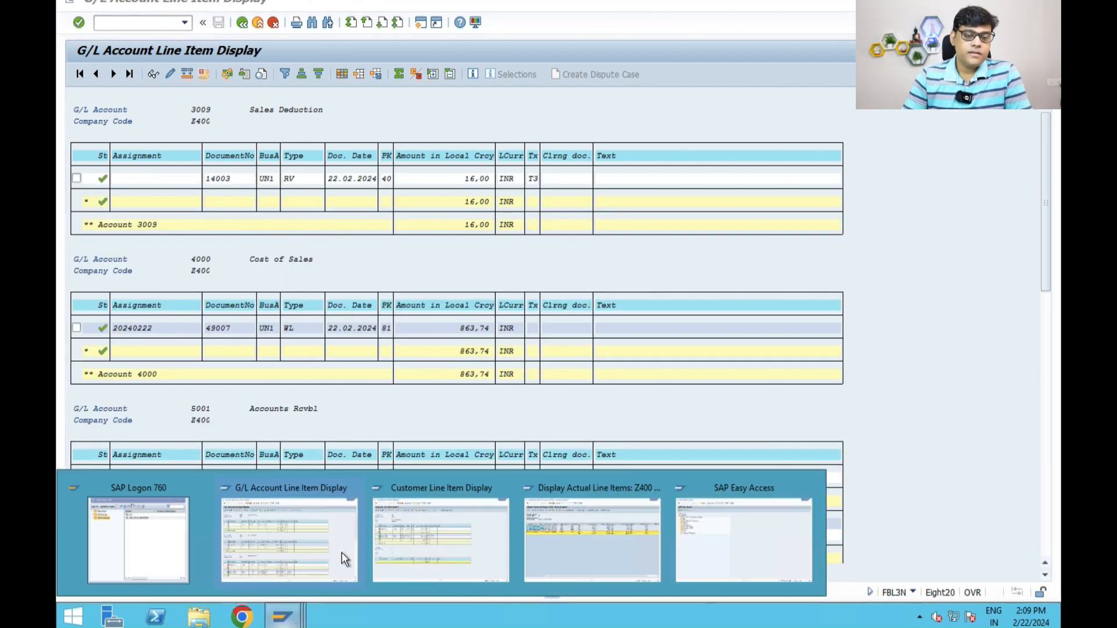
{"action": "left_click", "coordinate": [633, 562]}
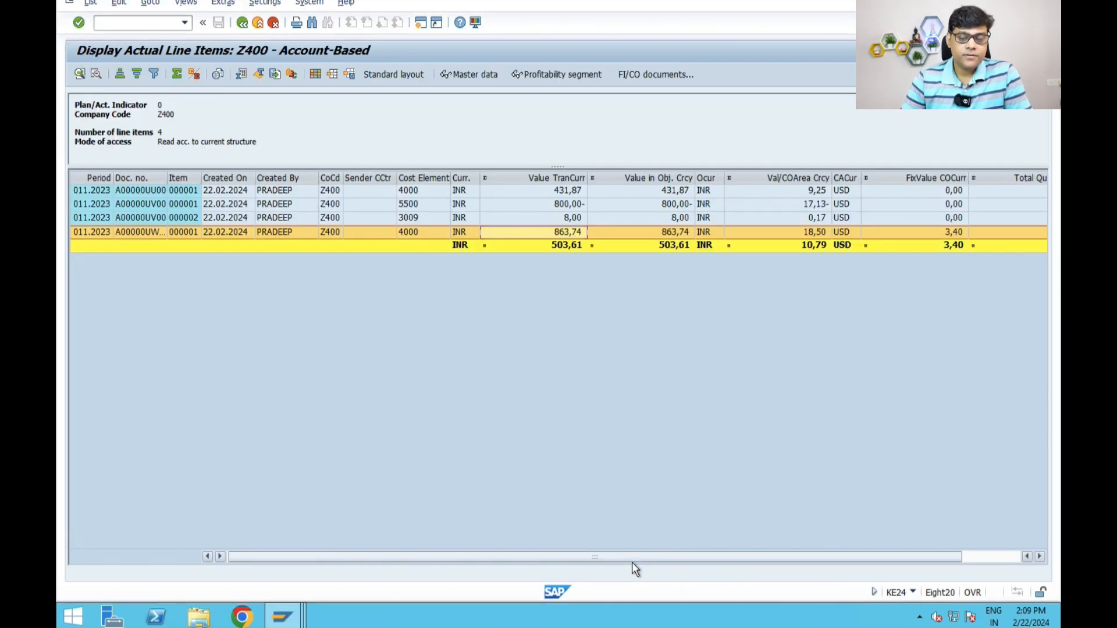
{"action": "left_click", "coordinate": [242, 22]}
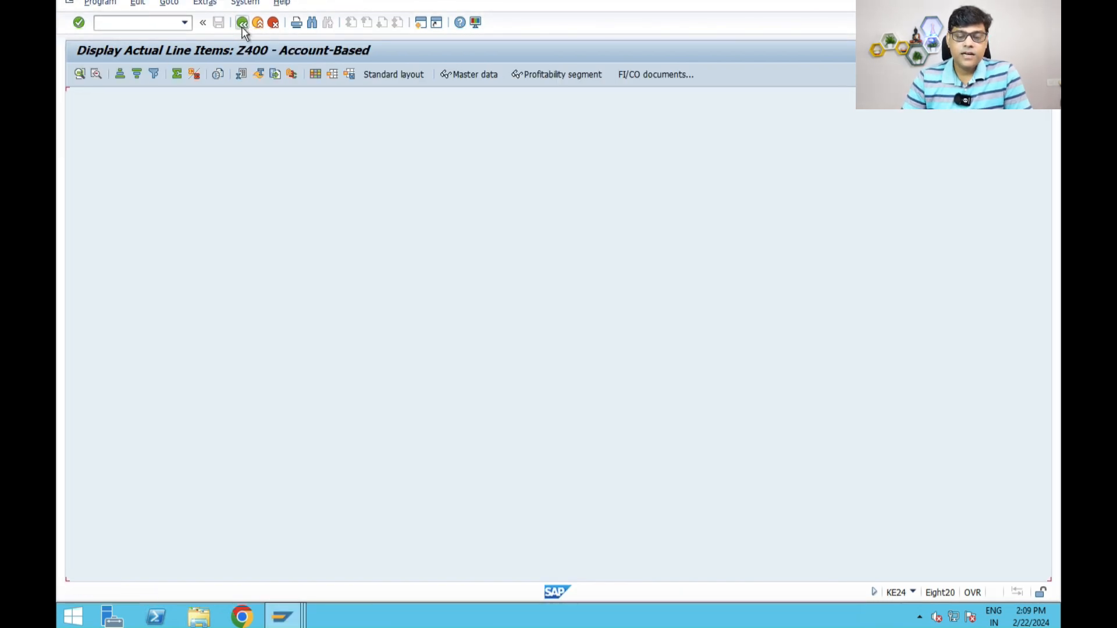
{"action": "left_click", "coordinate": [80, 74]}
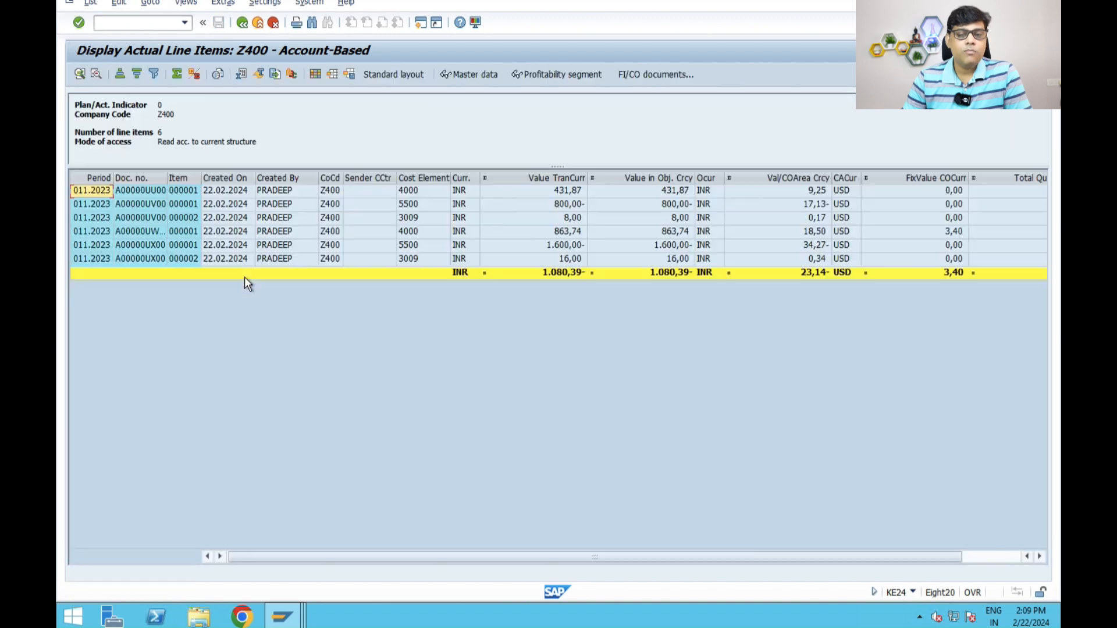
{"action": "left_click", "coordinate": [550, 236]}
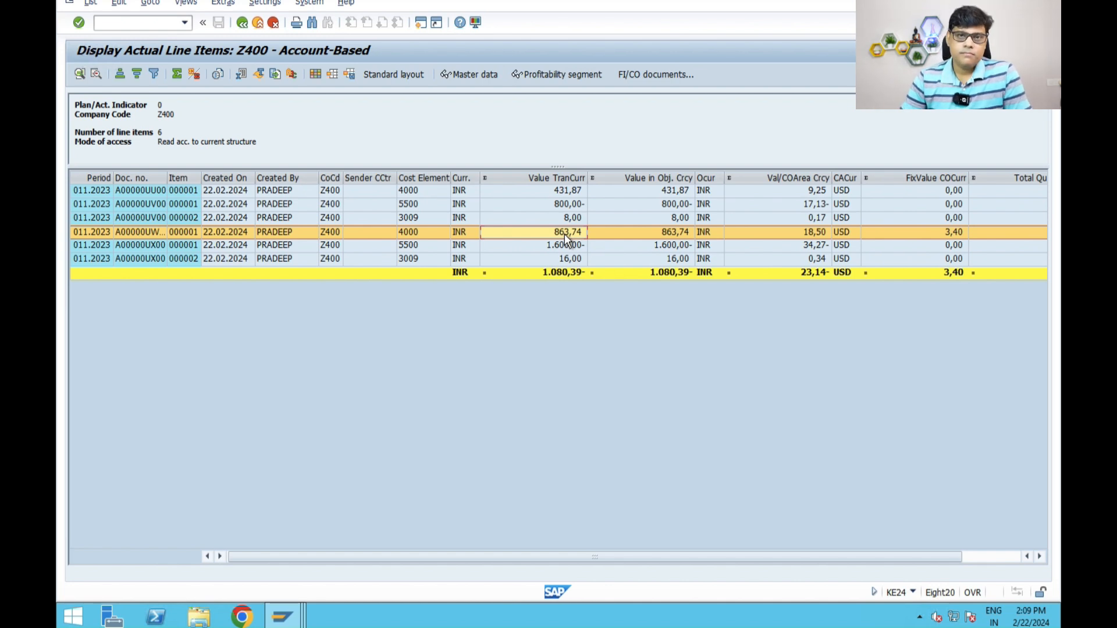
{"action": "left_click", "coordinate": [556, 246]}
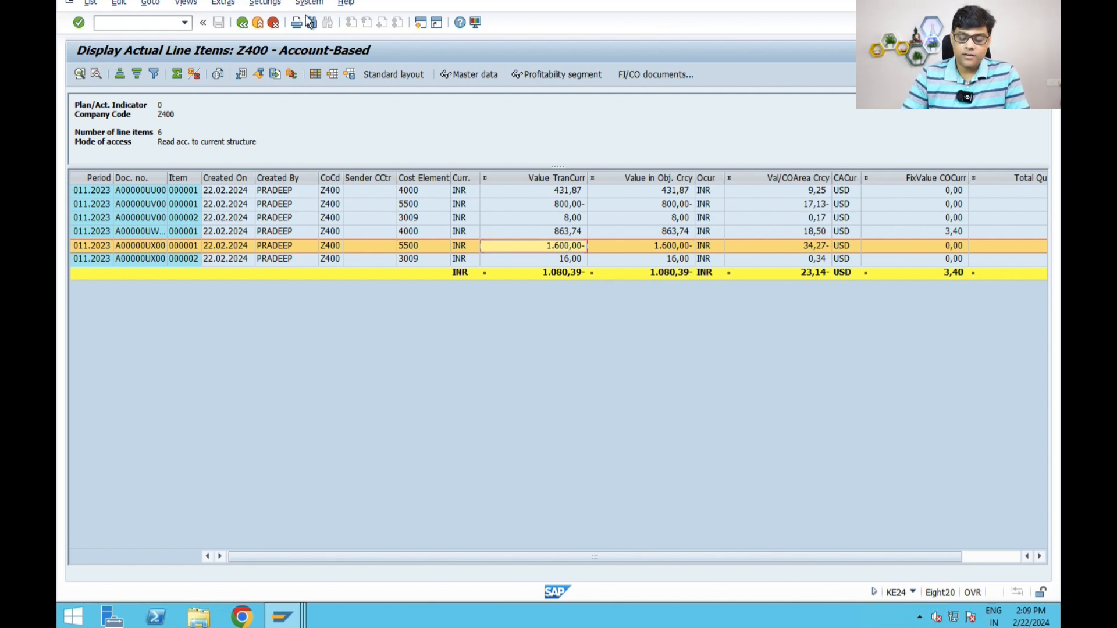
Open VA03 in a new session, display sales order 68 and check the PR00 price in the conditions of item 10.
{"action": "left_click", "coordinate": [420, 22]}
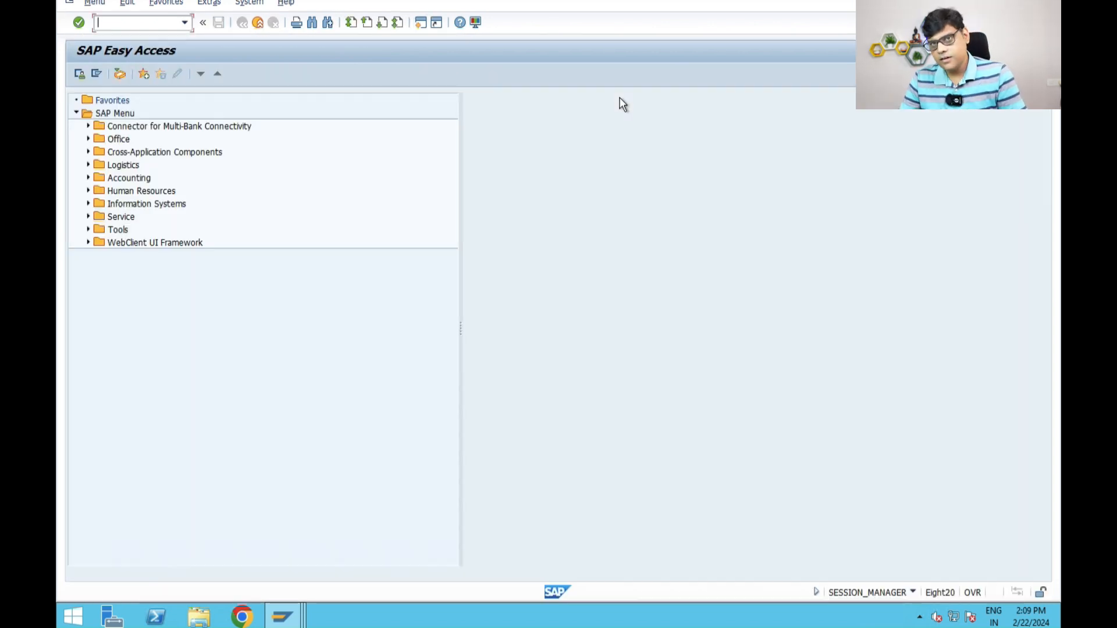
{"action": "type", "text": "va03"}
{"action": "key", "text": "Return"}
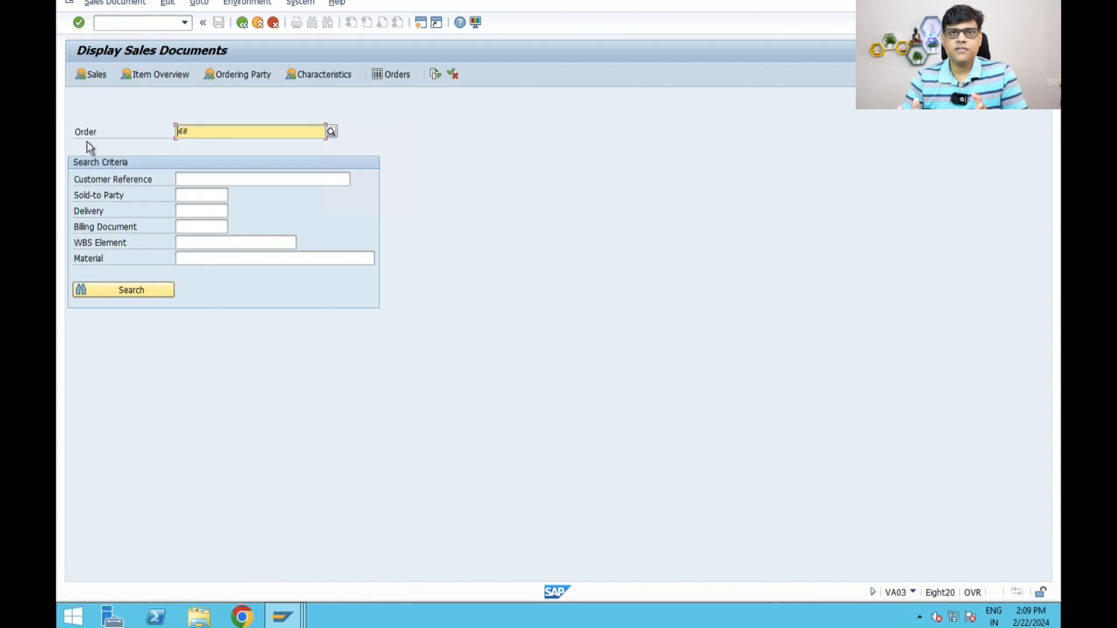
{"action": "key", "text": "Return"}
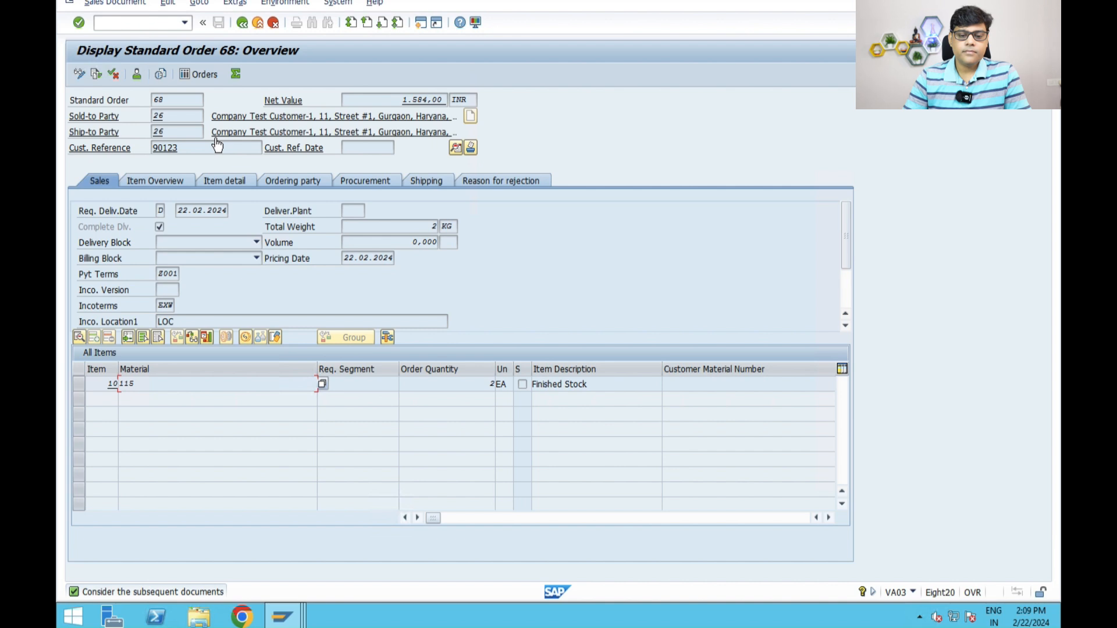
{"action": "left_click", "coordinate": [199, 8]}
{"action": "mouse_move", "coordinate": [446, 51]}
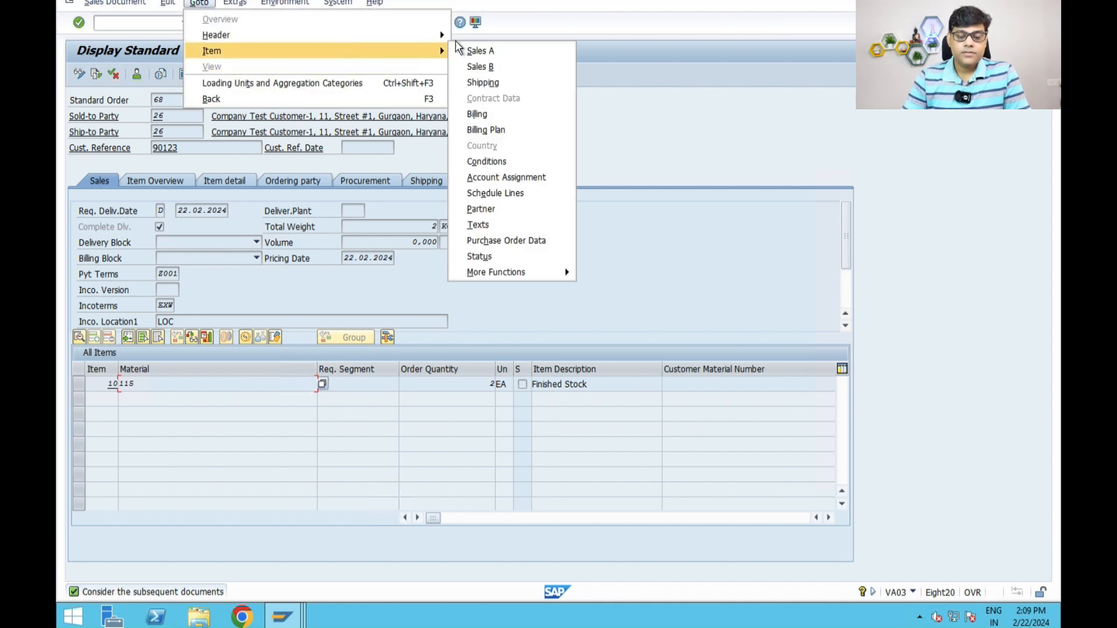
{"action": "left_click", "coordinate": [496, 162]}
{"action": "left_click", "coordinate": [448, 290]}
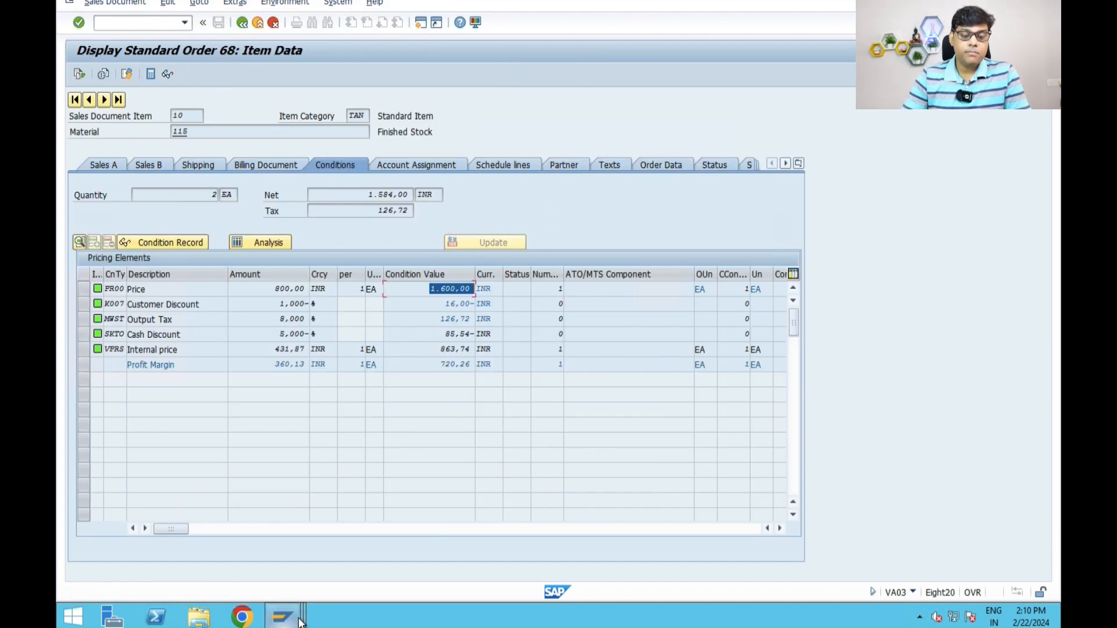
Return to the G/L account line items and check the RV posting on Sales account 5500.
{"action": "mouse_move", "coordinate": [300, 622]}
{"action": "mouse_move", "coordinate": [468, 565]}
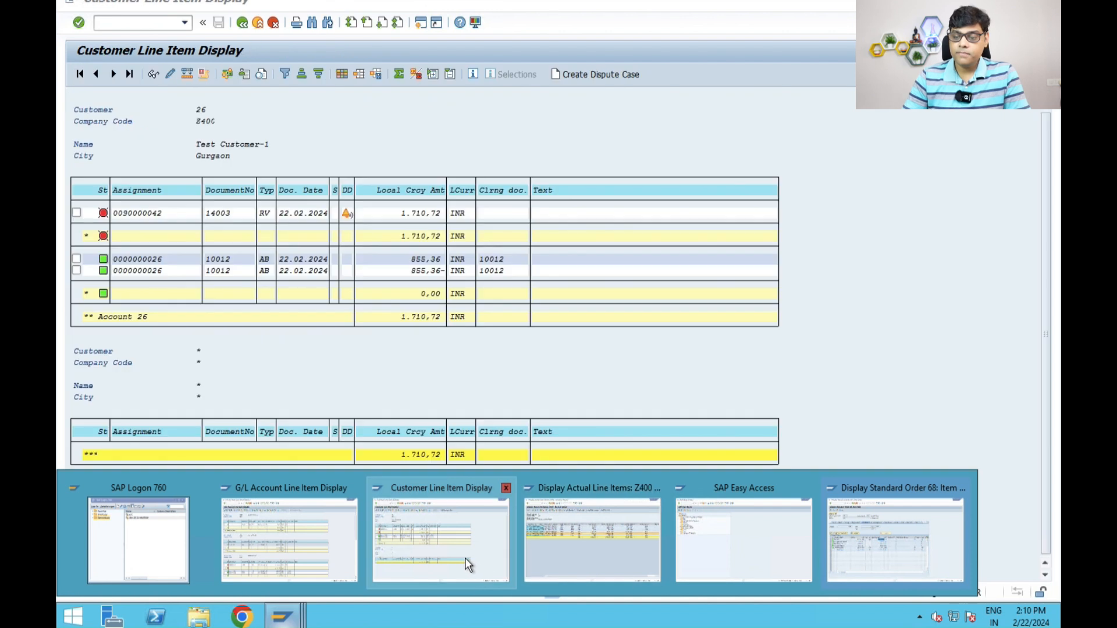
{"action": "left_click", "coordinate": [335, 546]}
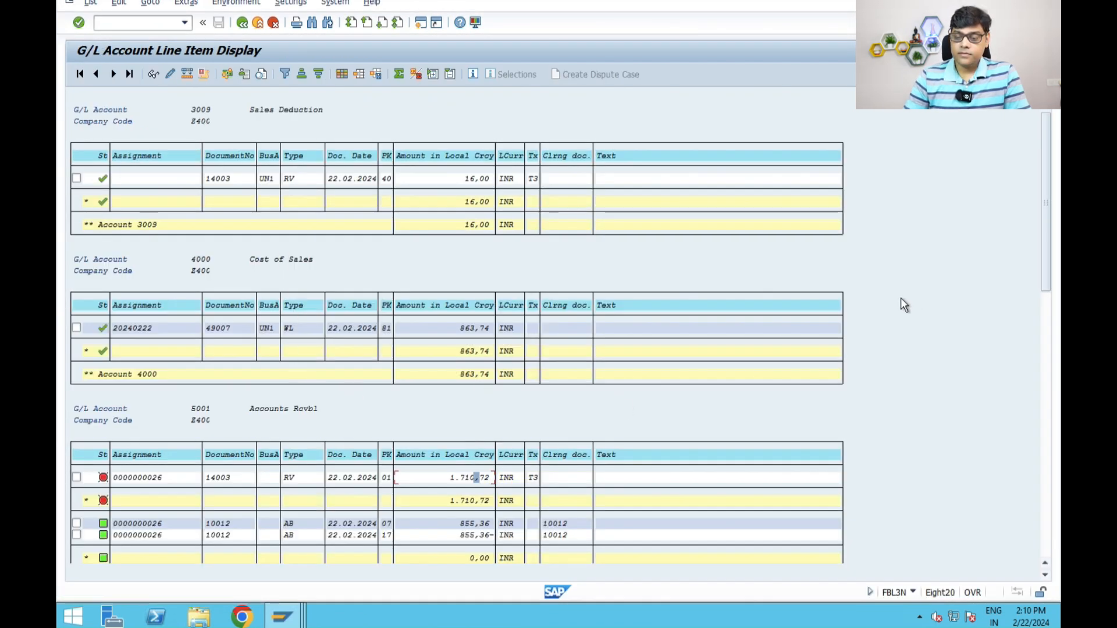
{"action": "left_click_drag", "start_coordinate": [1047, 188], "coordinate": [962, 314]}
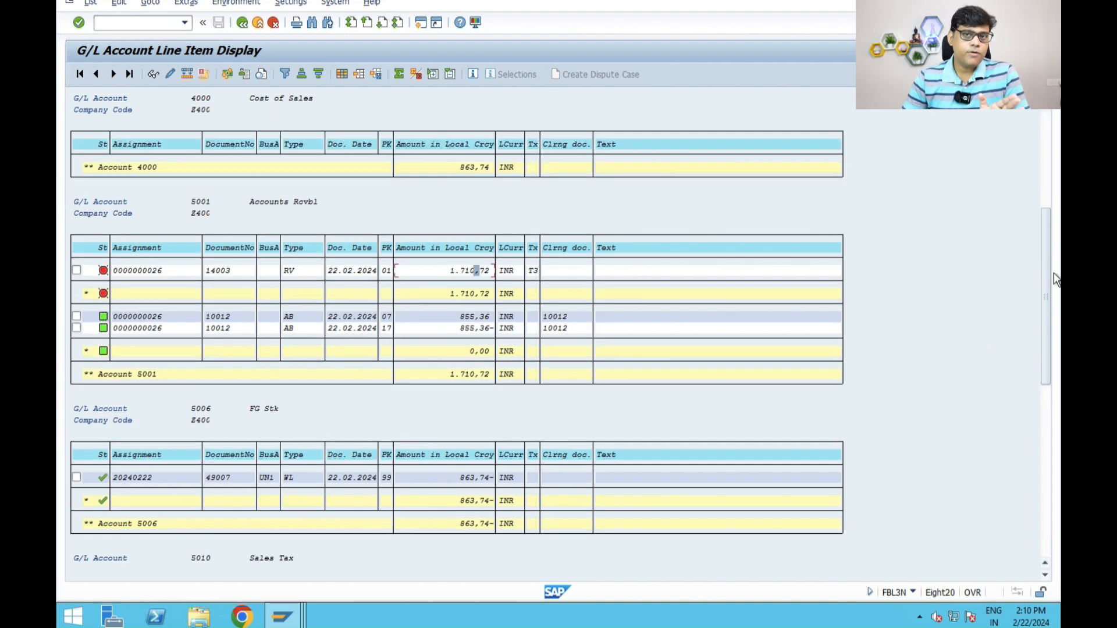
{"action": "left_click_drag", "start_coordinate": [1048, 275], "coordinate": [1039, 448]}
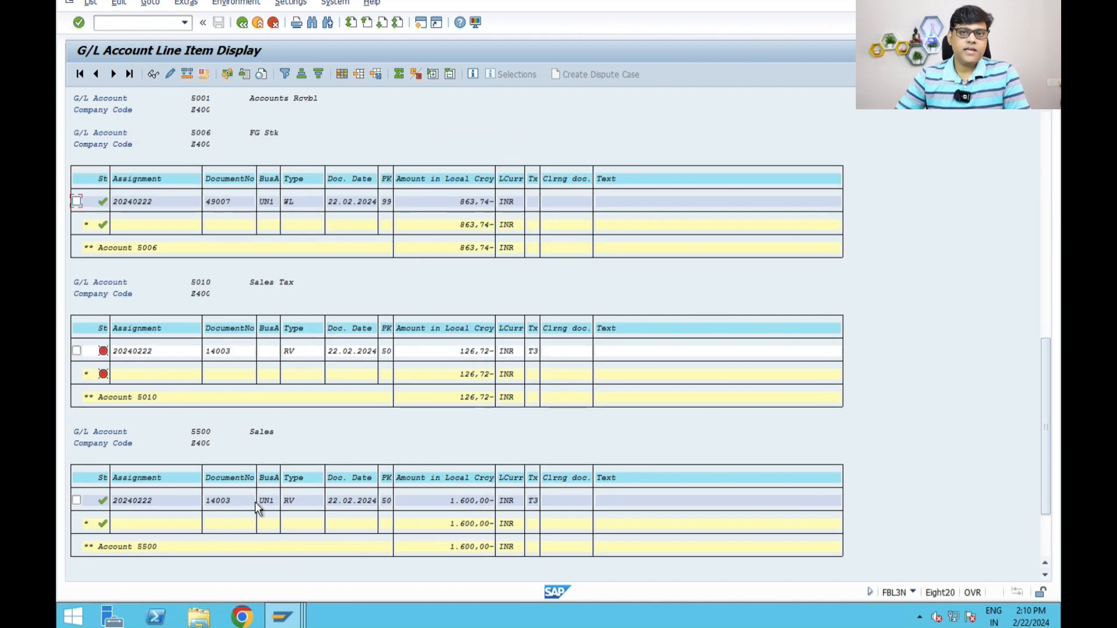
{"action": "left_click", "coordinate": [468, 501]}
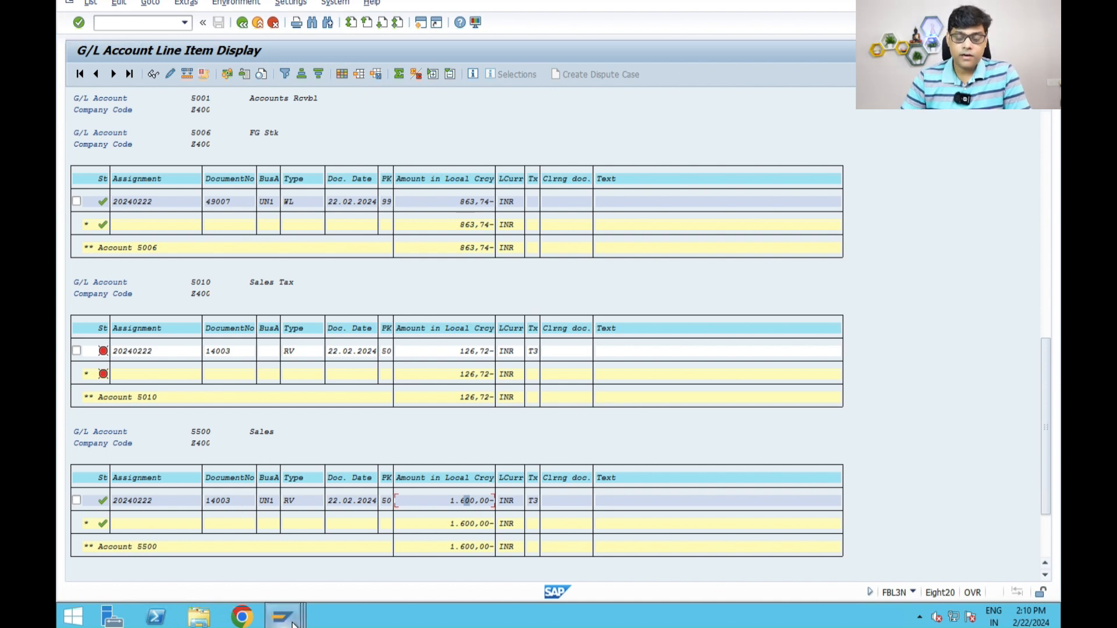
Open the RV invoice's accounting document from the customer line items and examine its Sales, Sales Deduction and Sales Tax lines.
{"action": "mouse_move", "coordinate": [291, 620]}
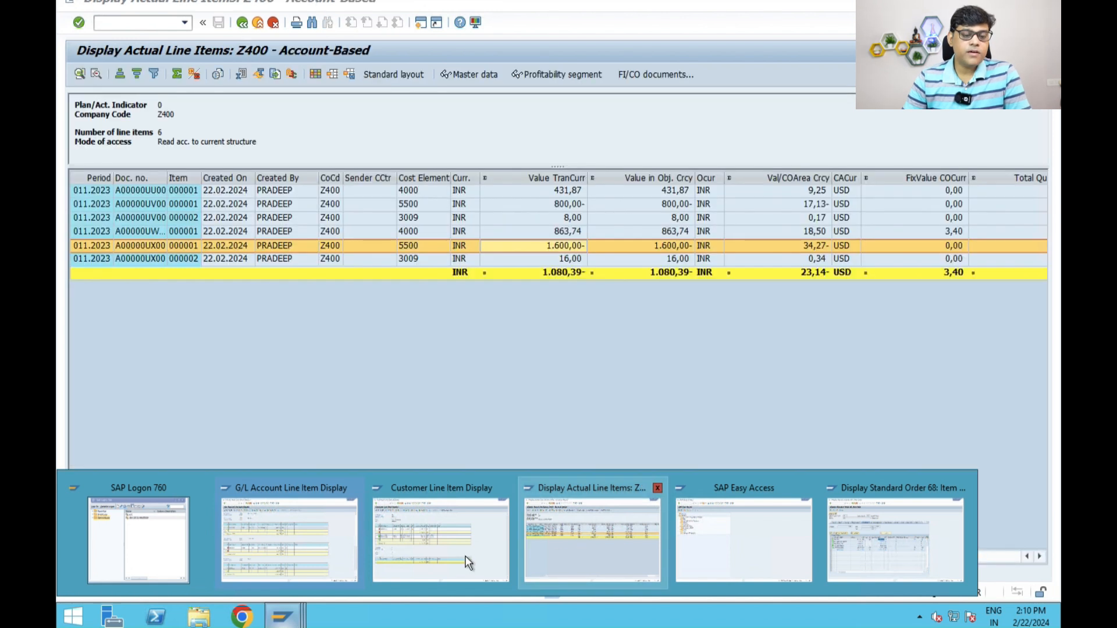
{"action": "left_click", "coordinate": [465, 554]}
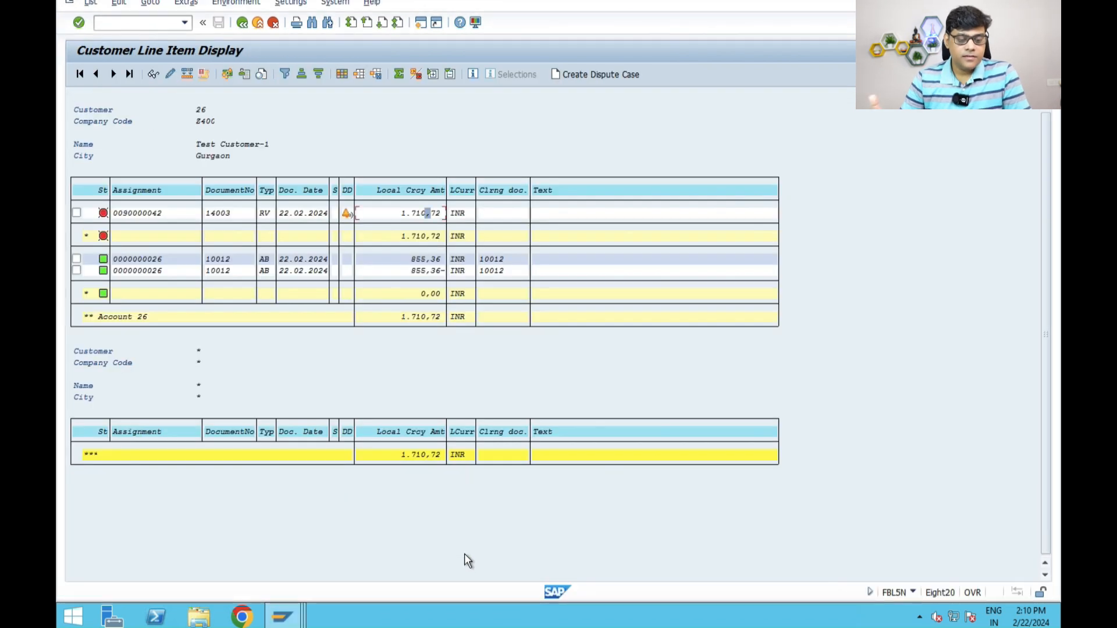
{"action": "double_click", "coordinate": [410, 213]}
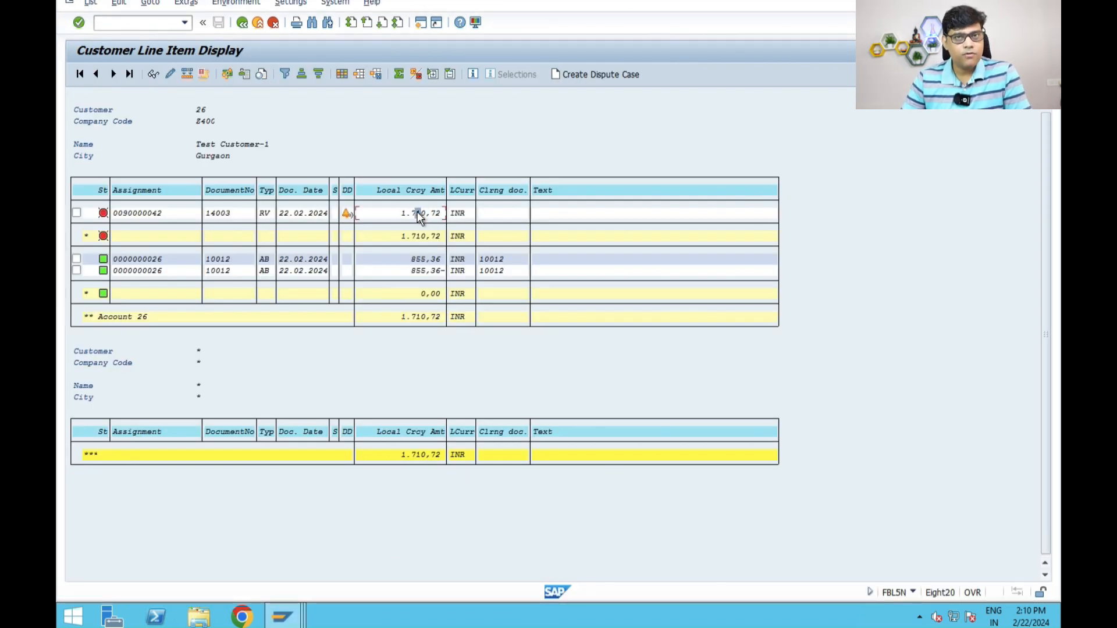
{"action": "left_click", "coordinate": [116, 73]}
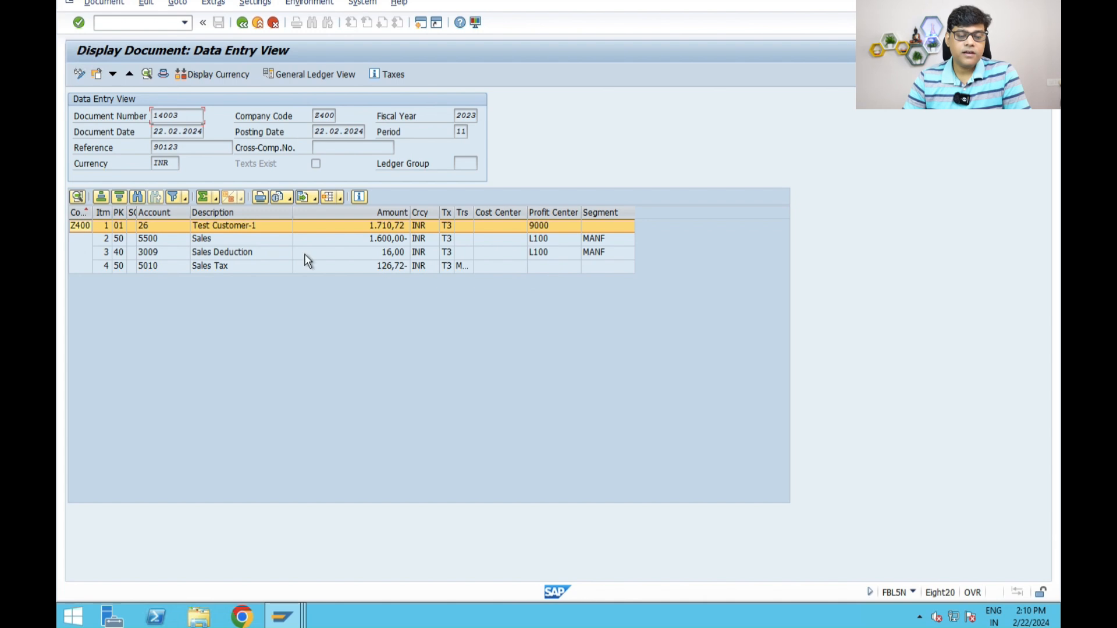
{"action": "left_click", "coordinate": [229, 239]}
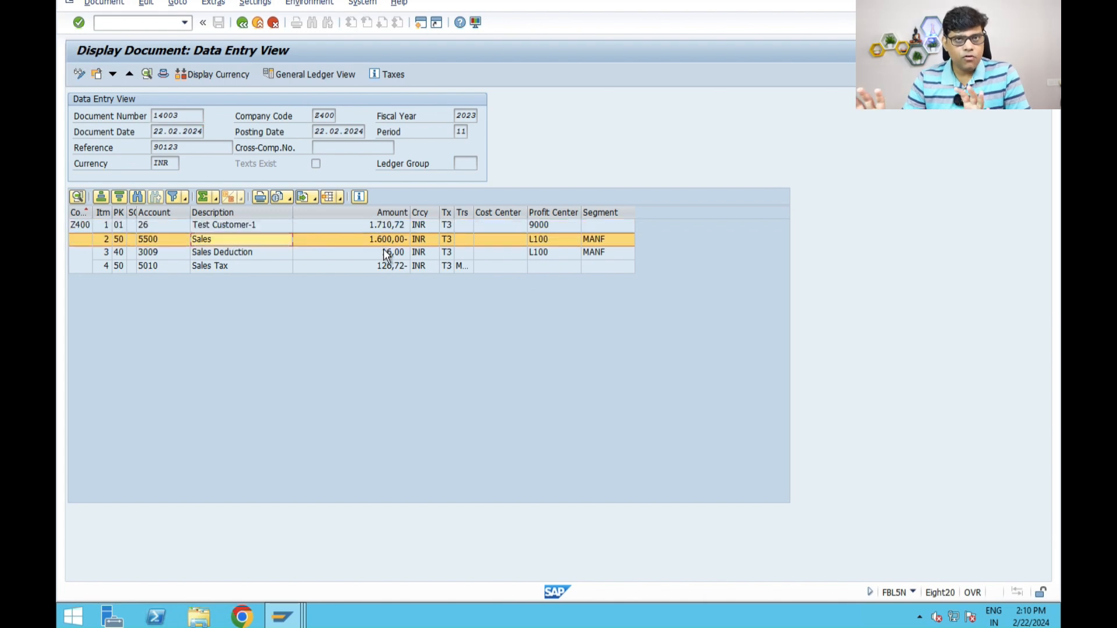
{"action": "left_click", "coordinate": [240, 260]}
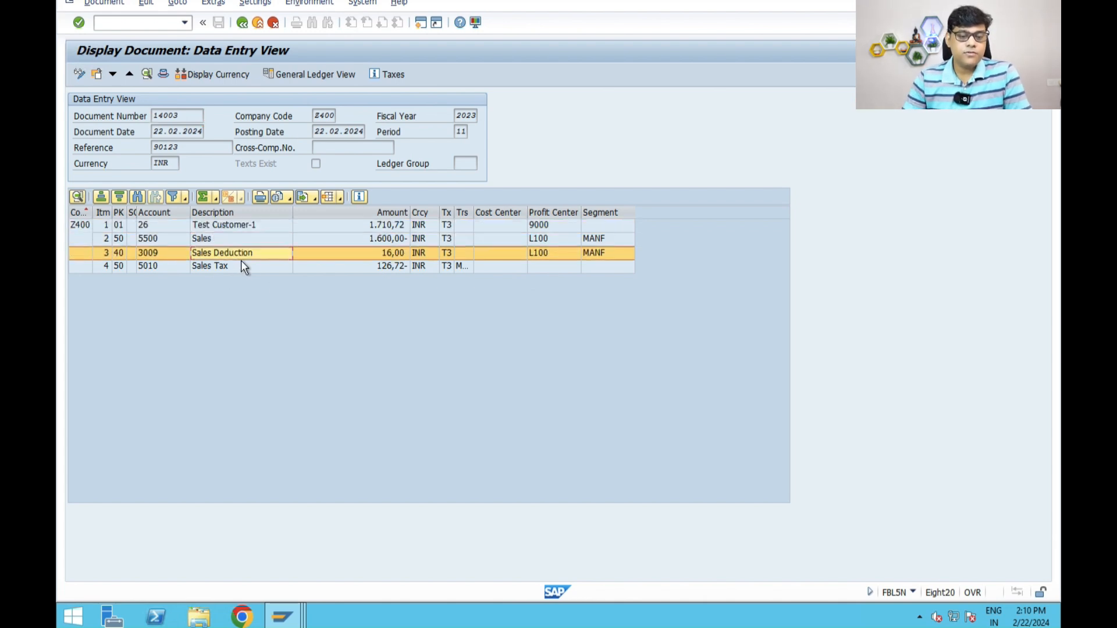
{"action": "left_click", "coordinate": [262, 268]}
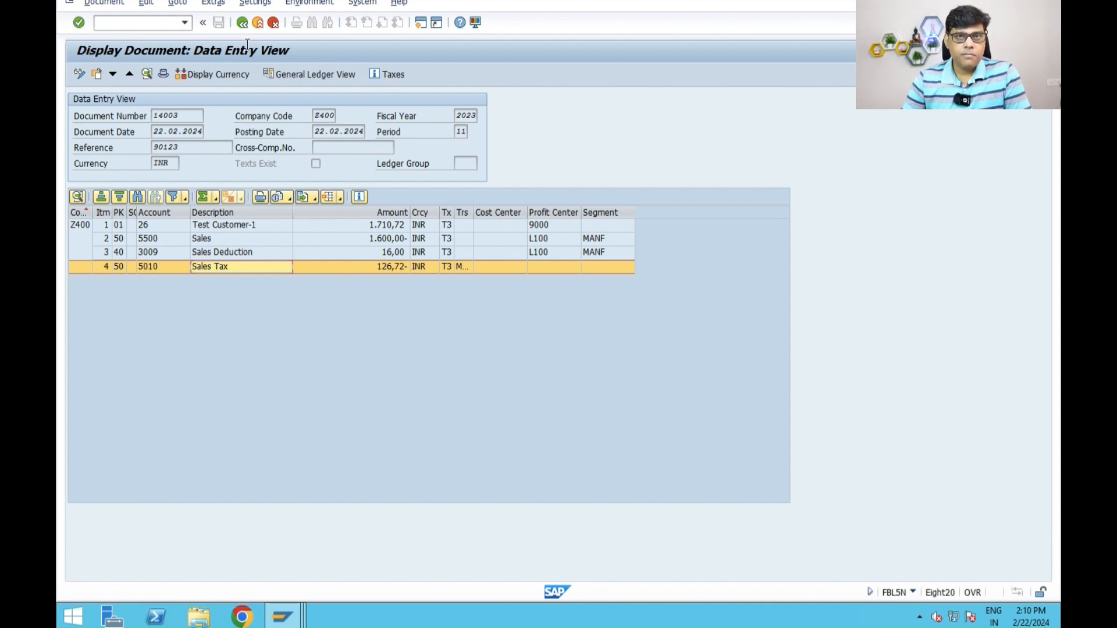
Leave the accounting document and check the latest Z400 actual line items on cost elements 3009, 5500 and 4000.
{"action": "left_click", "coordinate": [243, 22]}
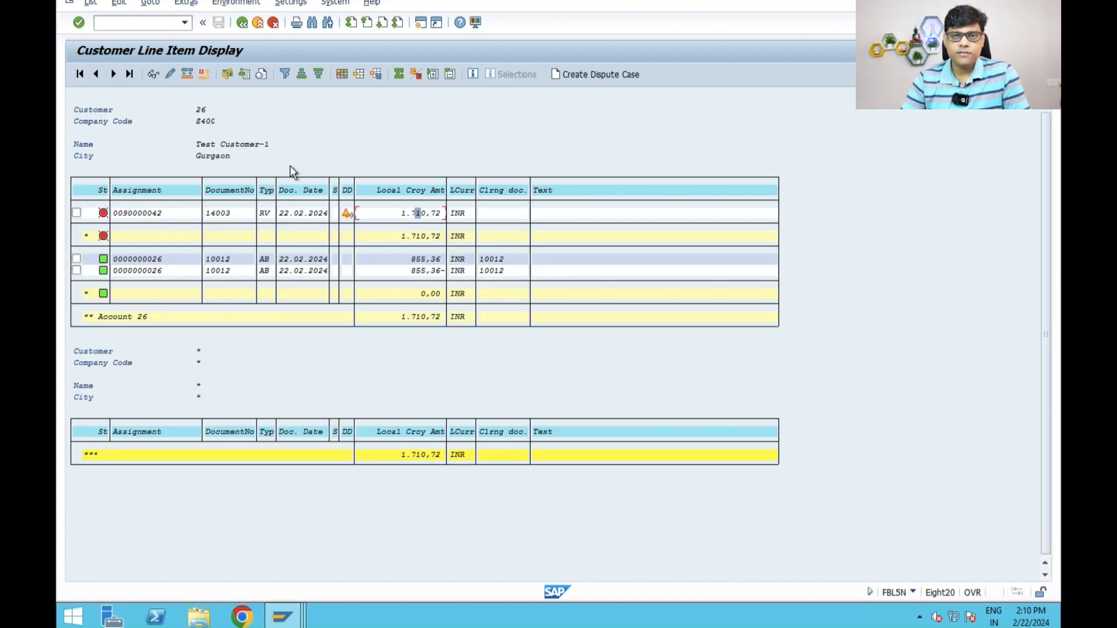
{"action": "mouse_move", "coordinate": [283, 615]}
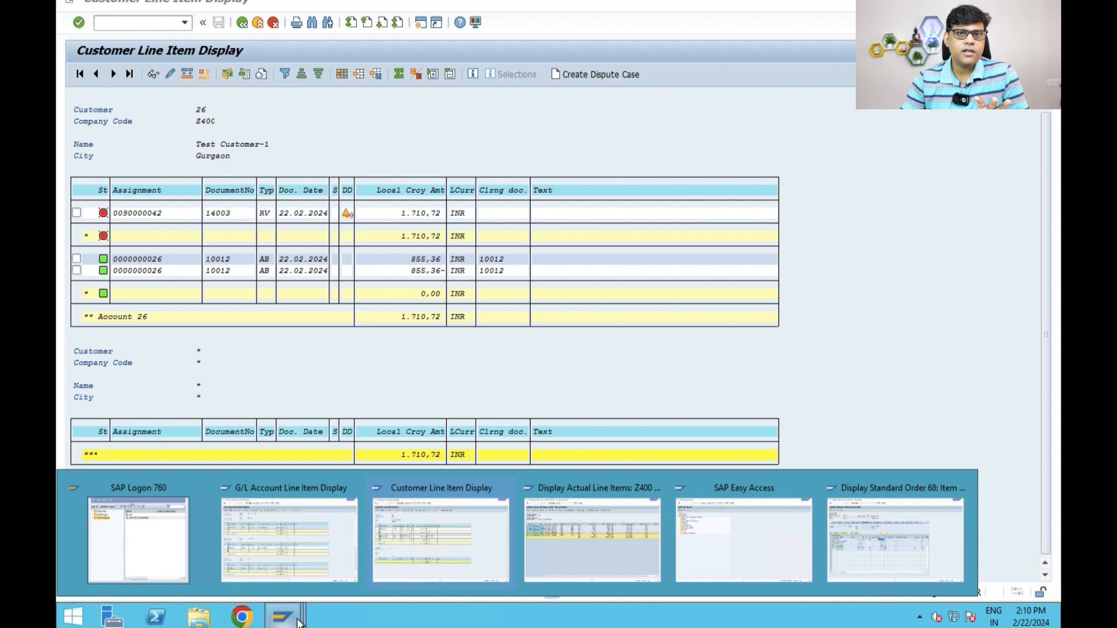
{"action": "left_click", "coordinate": [585, 555]}
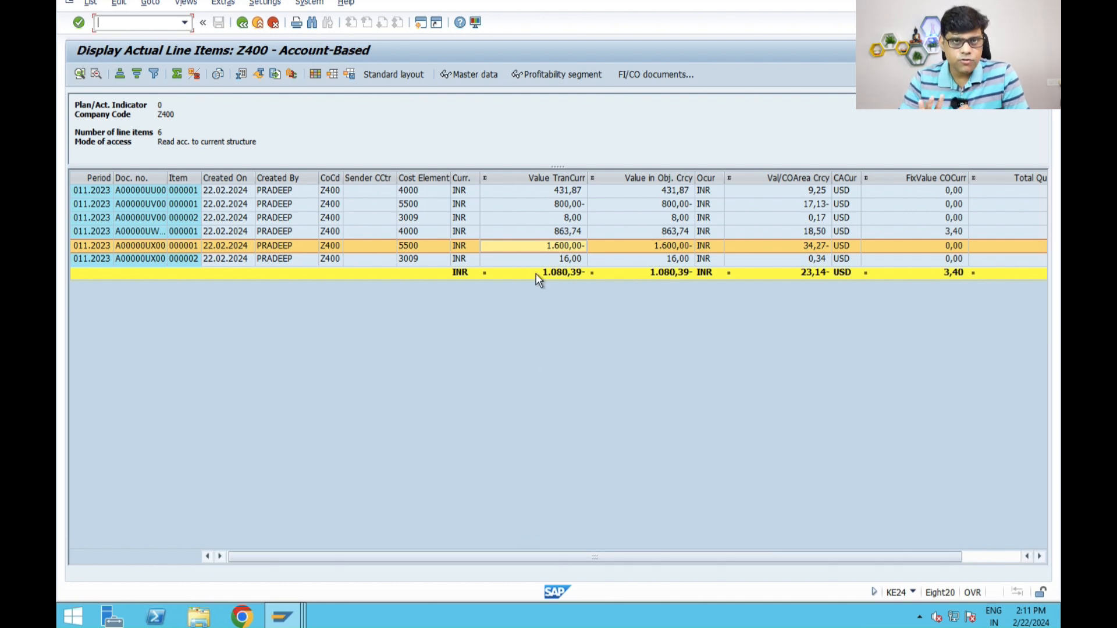
{"action": "left_click", "coordinate": [550, 259]}
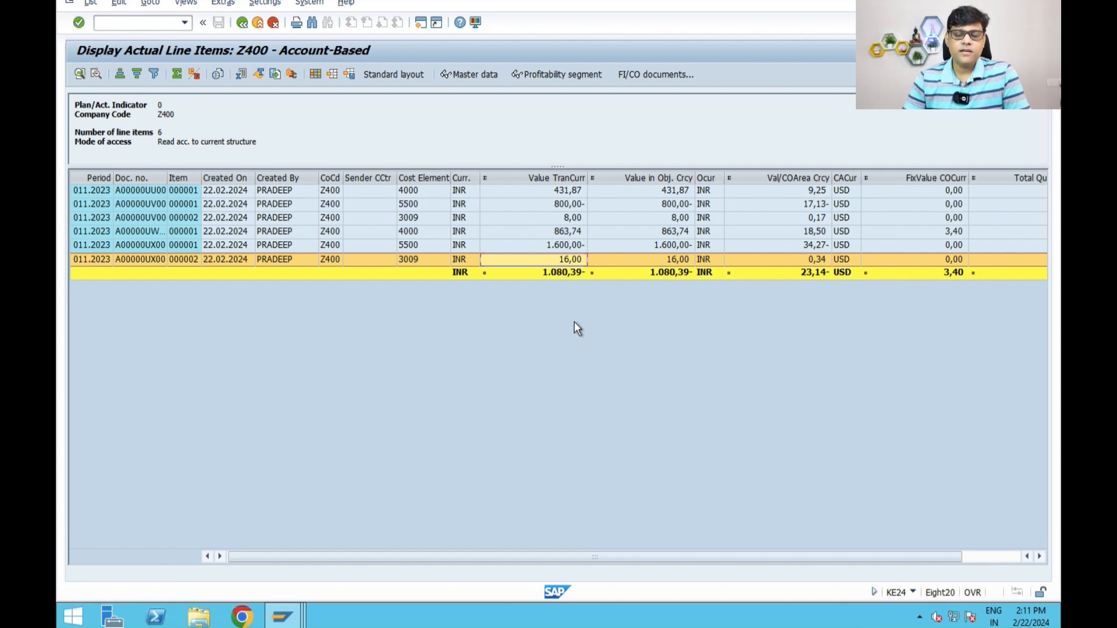
{"action": "left_click", "coordinate": [564, 246]}
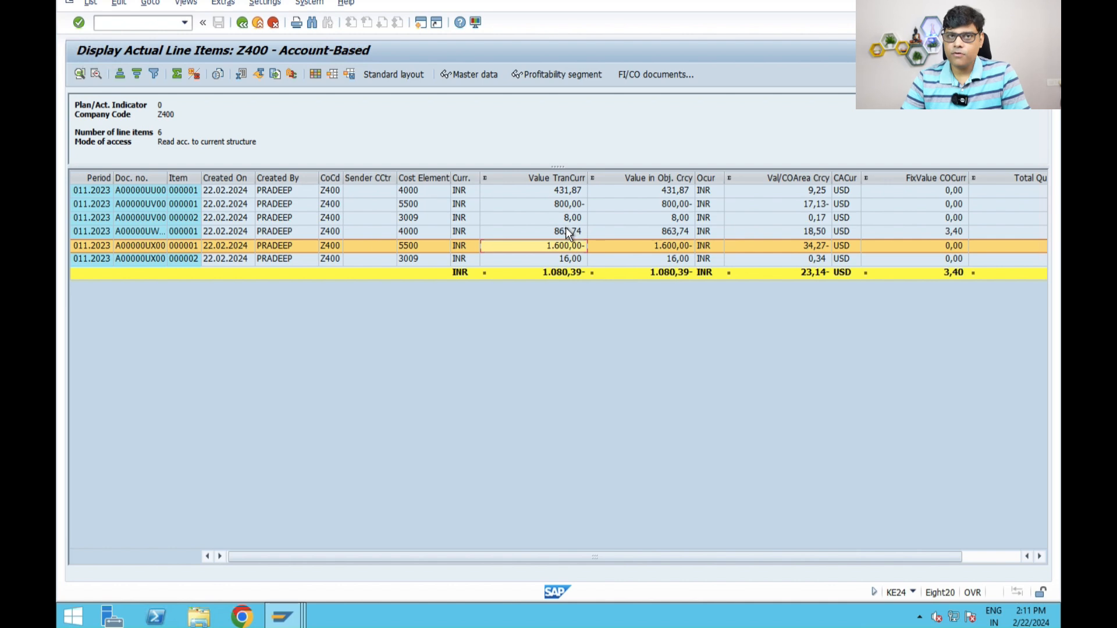
{"action": "left_click", "coordinate": [566, 231]}
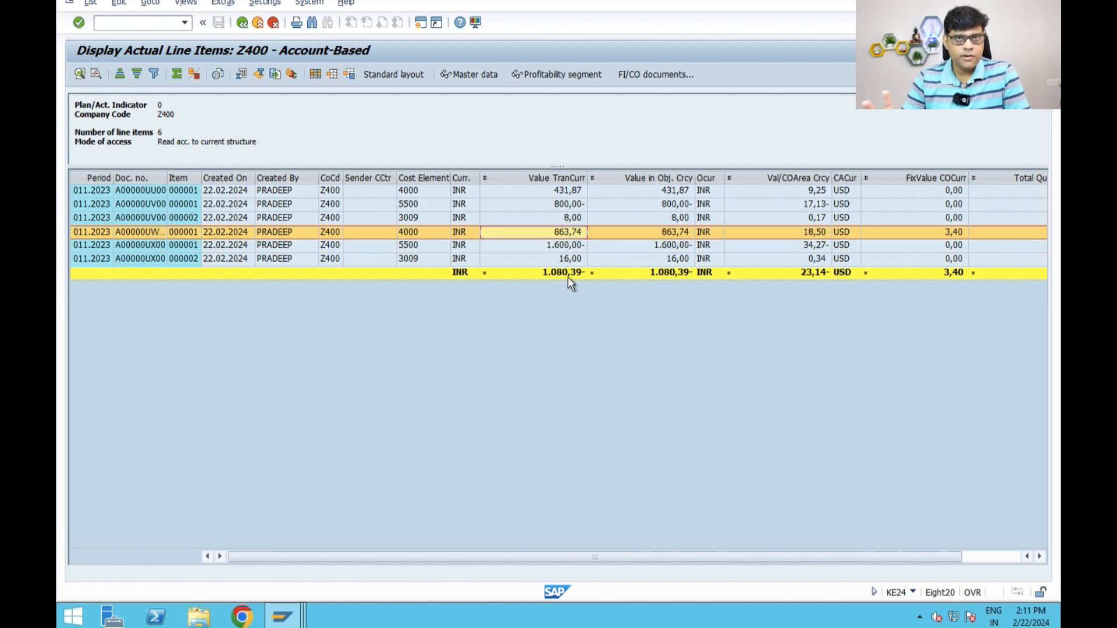
{"action": "left_click", "coordinate": [570, 259]}
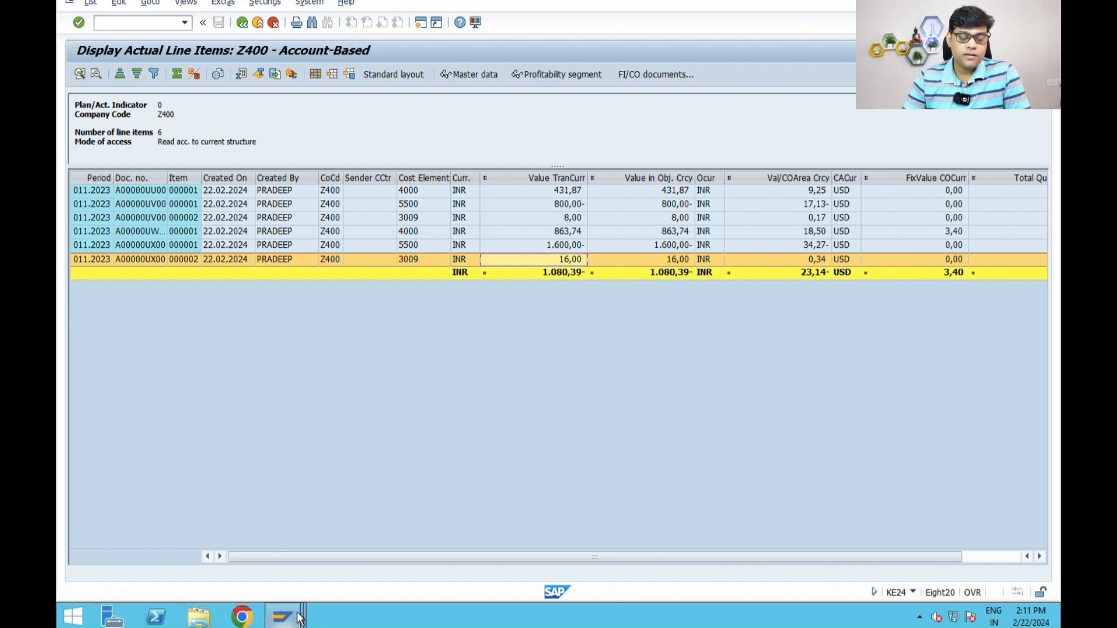
Return to the G/L account line items and switch to the Sales Process presentation in Keynote to check the Collection row.
{"action": "mouse_move", "coordinate": [283, 615]}
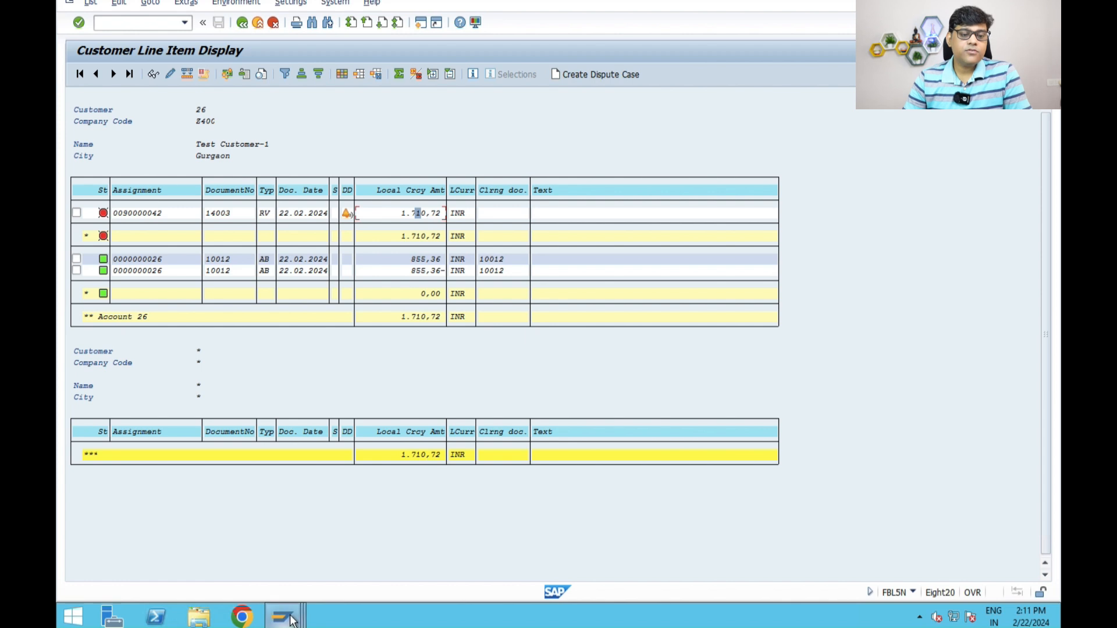
{"action": "mouse_move", "coordinate": [282, 616]}
{"action": "left_click", "coordinate": [322, 530]}
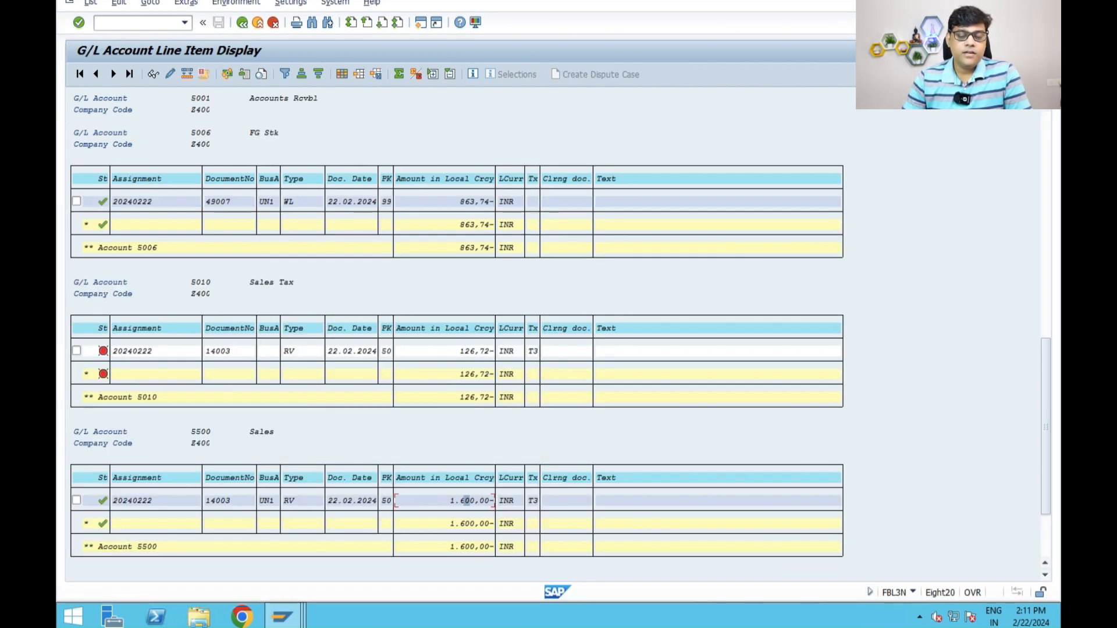
{"action": "left_click", "coordinate": [95, 13]}
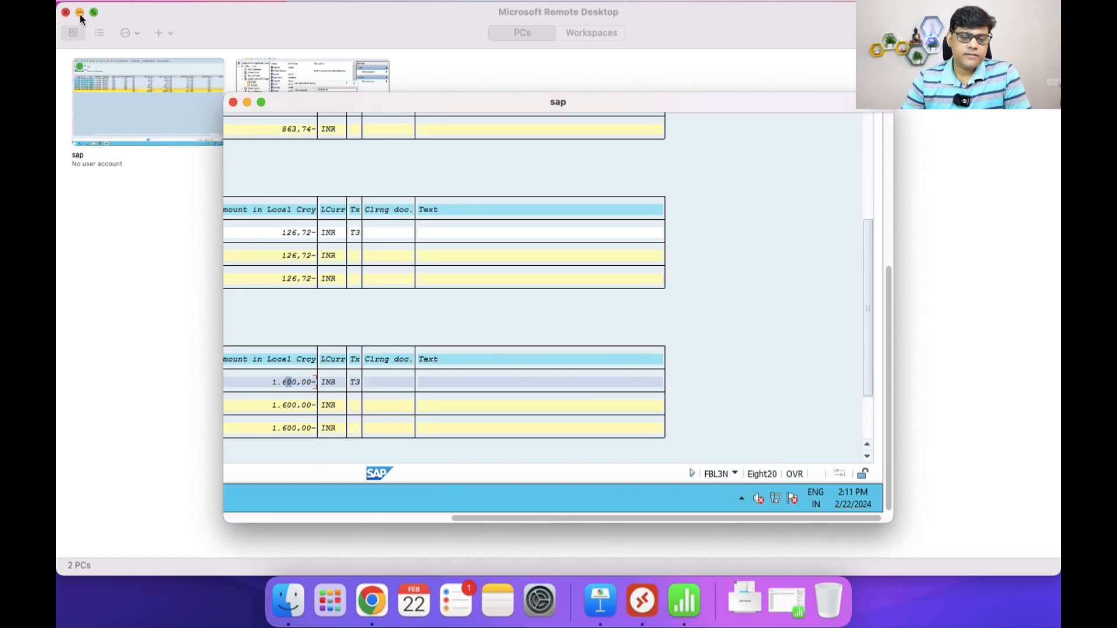
{"action": "left_click", "coordinate": [79, 13]}
{"action": "left_click", "coordinate": [111, 225]}
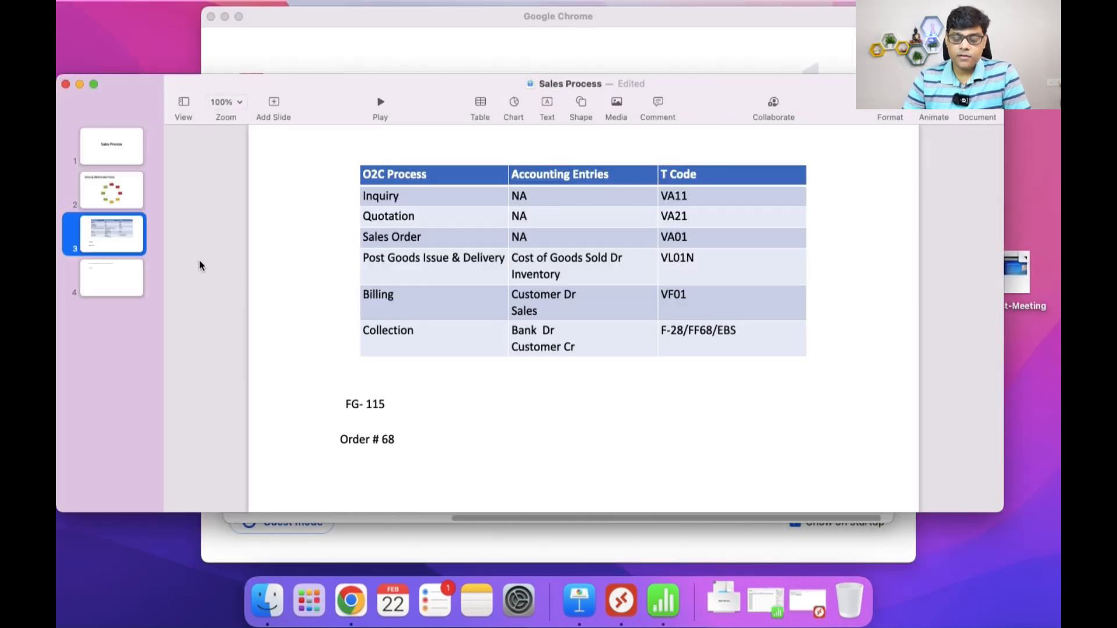
{"action": "left_click", "coordinate": [410, 337]}
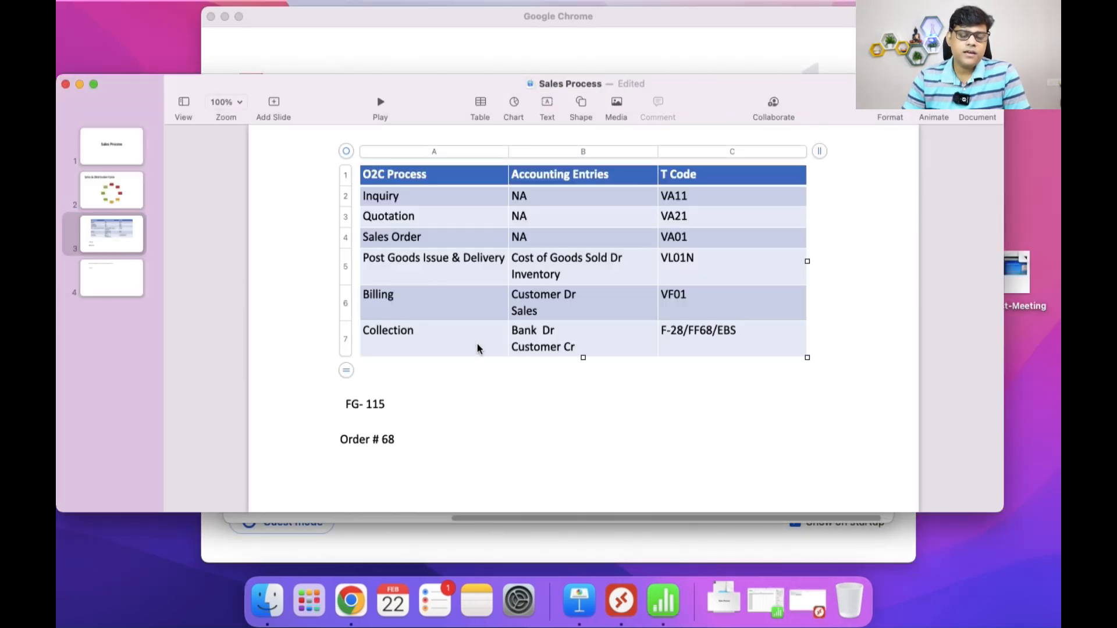
Switch back to the SAP remote session and open F-28 Incoming Payments from the Accounts Receivable document entry functions.
{"action": "left_click", "coordinate": [623, 599]}
{"action": "left_click", "coordinate": [263, 99]}
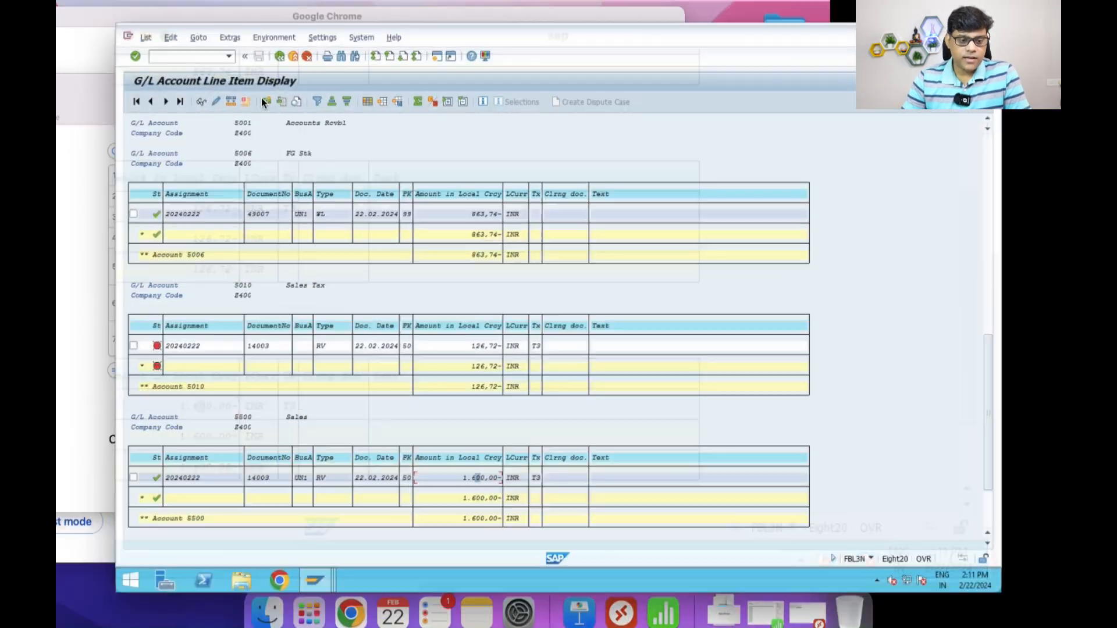
{"action": "mouse_move", "coordinate": [291, 605]}
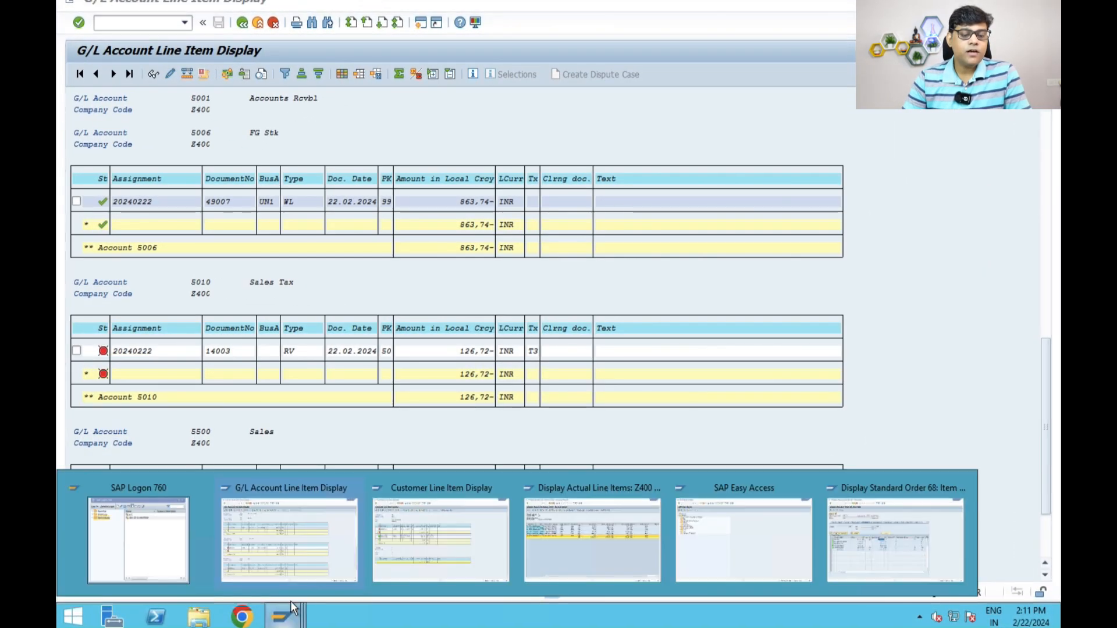
{"action": "left_click", "coordinate": [749, 543]}
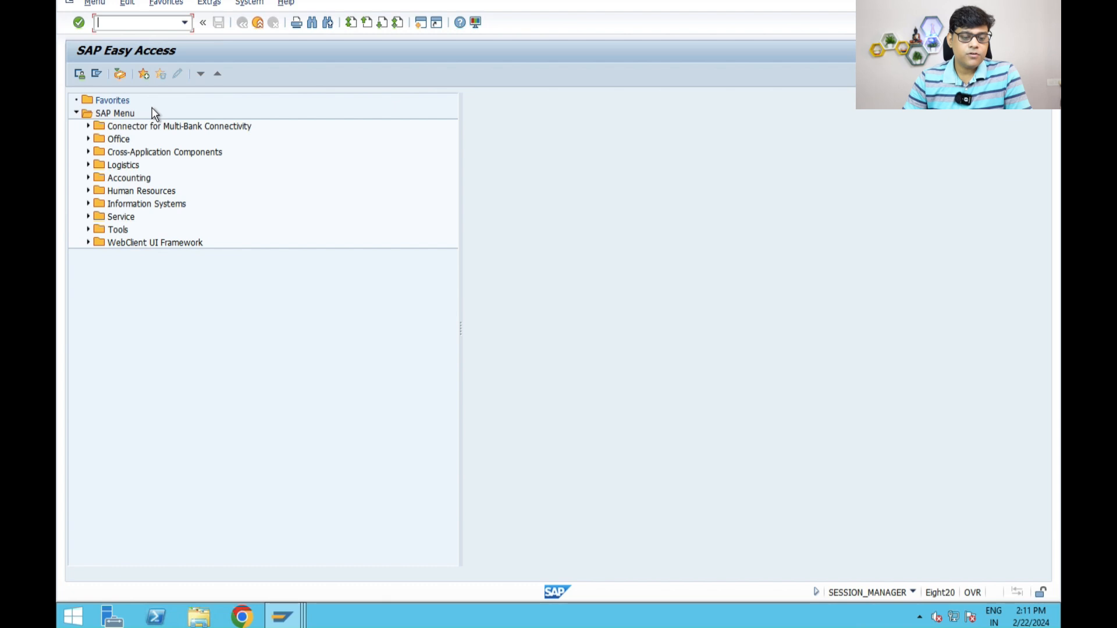
{"action": "left_click", "coordinate": [88, 177]}
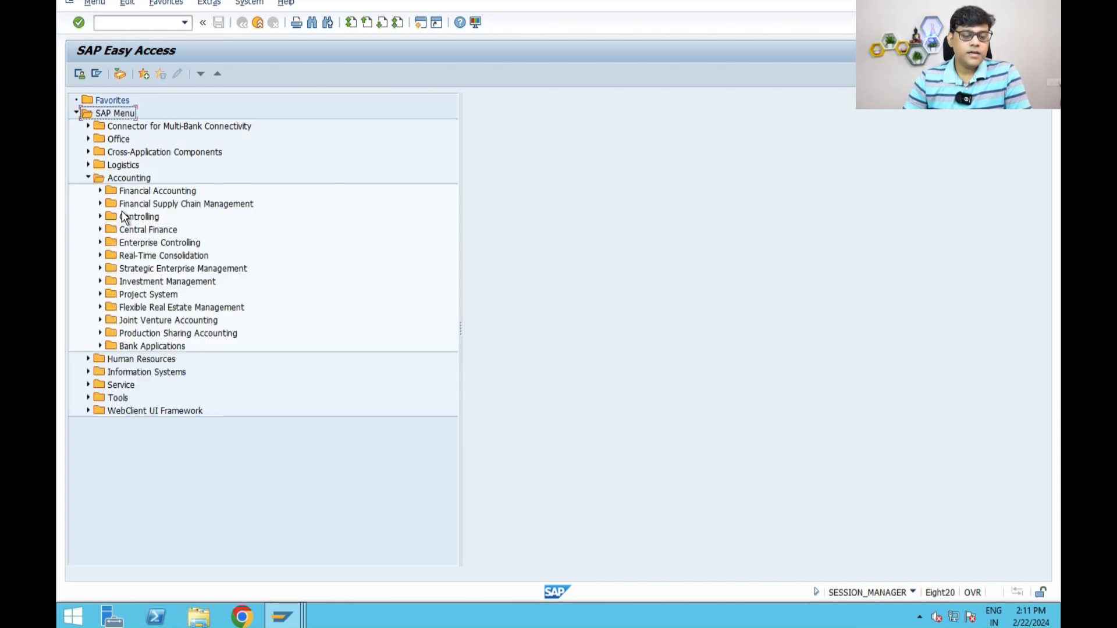
{"action": "left_click", "coordinate": [100, 191]}
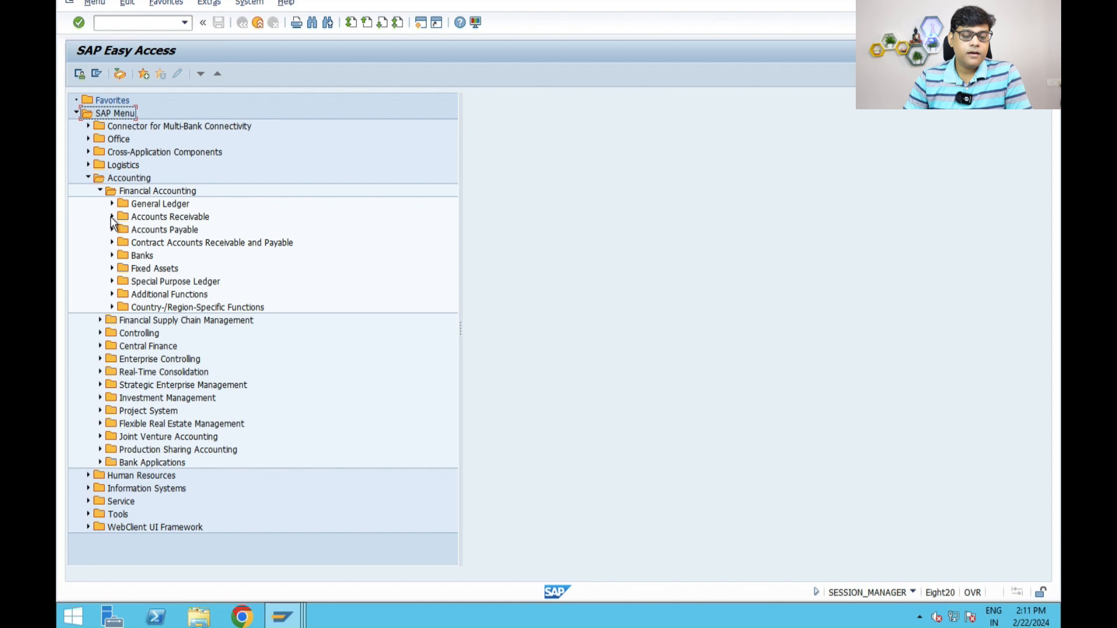
{"action": "left_click", "coordinate": [113, 218]}
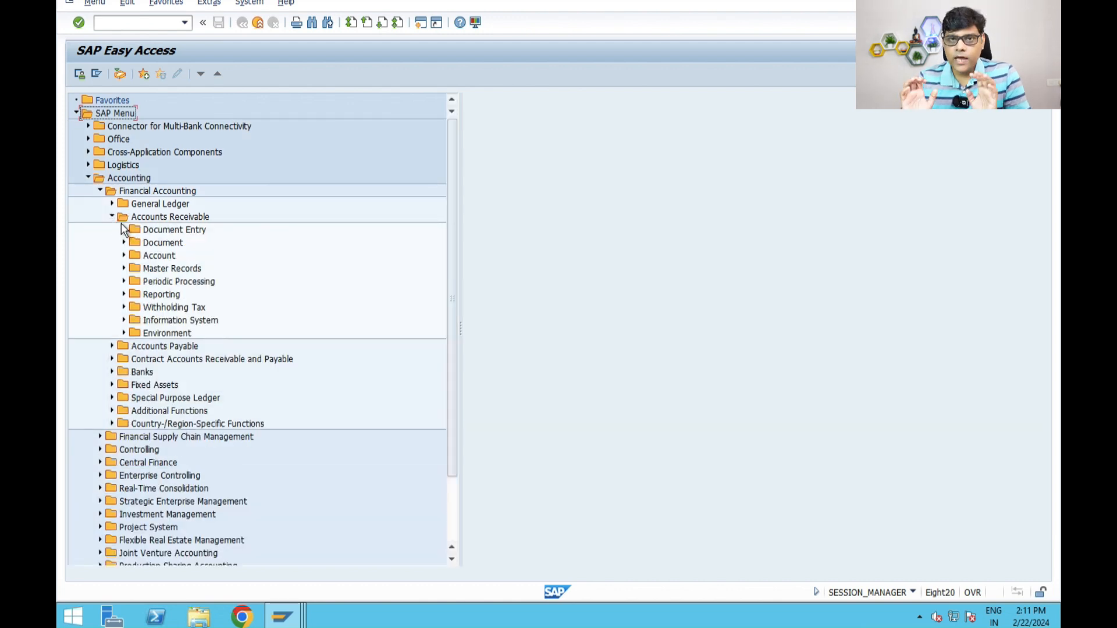
{"action": "left_click", "coordinate": [124, 231]}
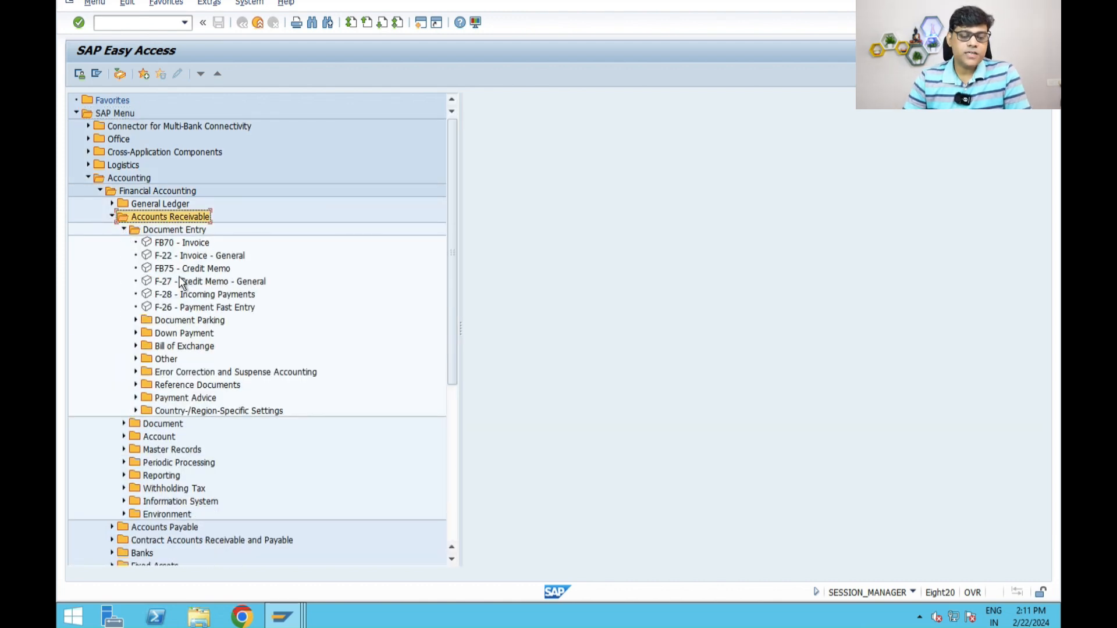
{"action": "double_click", "coordinate": [199, 293]}
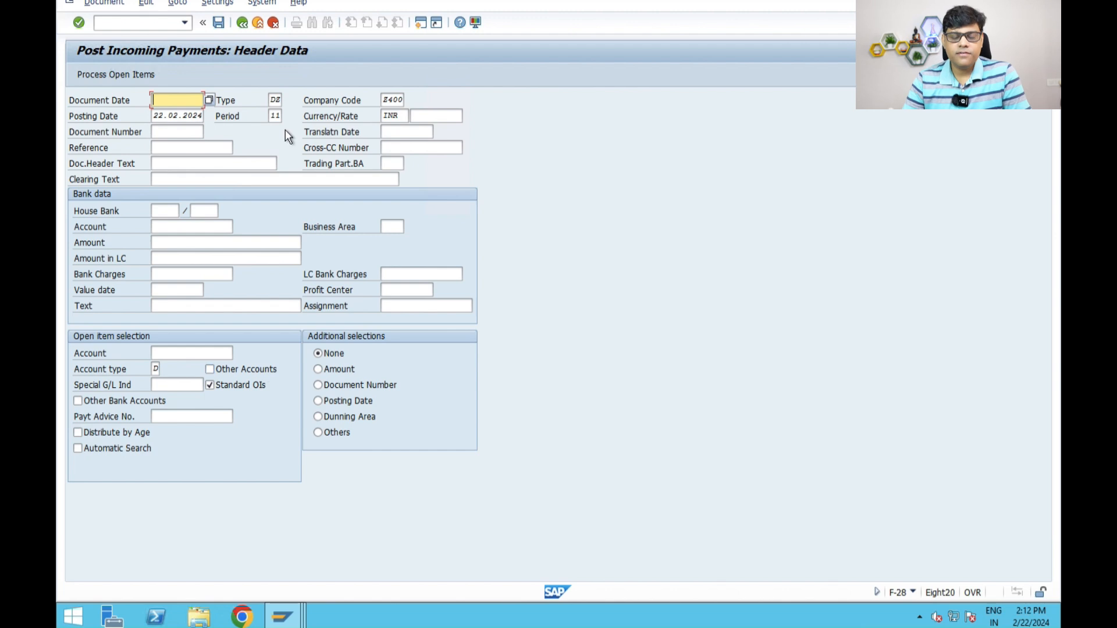
Leave incoming payments and open the check deposit list with transaction FF68.
{"action": "left_click", "coordinate": [136, 22]}
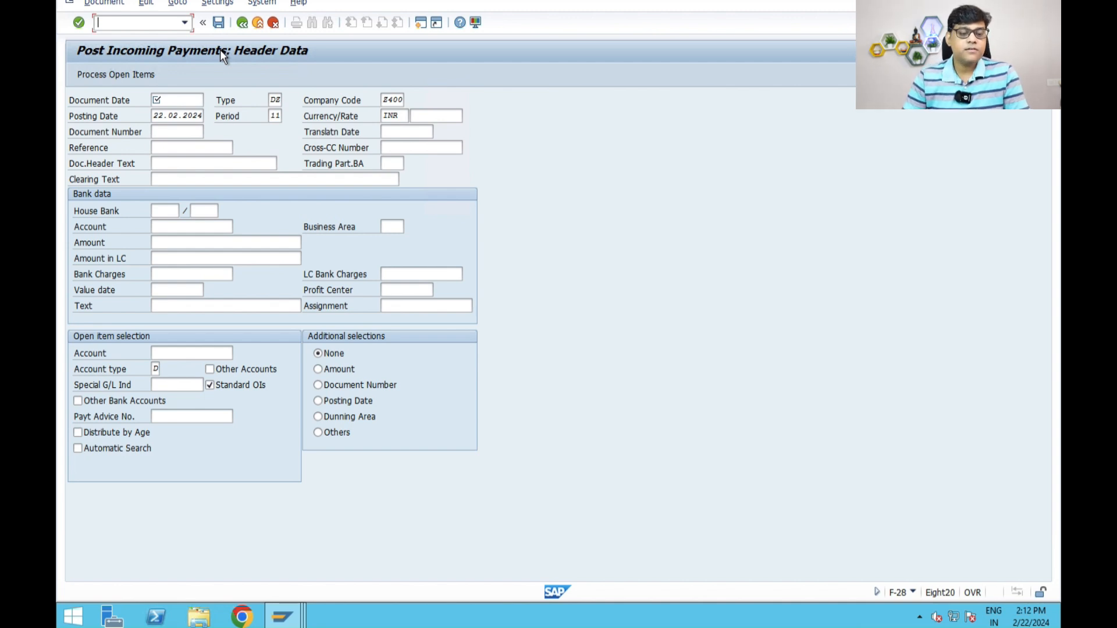
{"action": "type", "text": "/nff"}
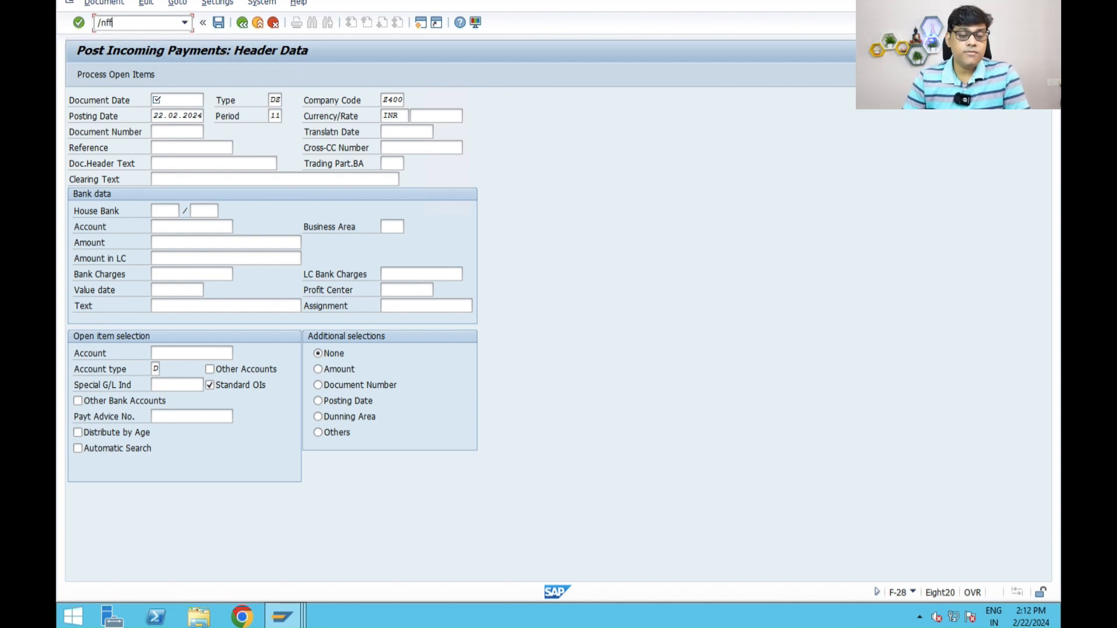
{"action": "type", "text": "68"}
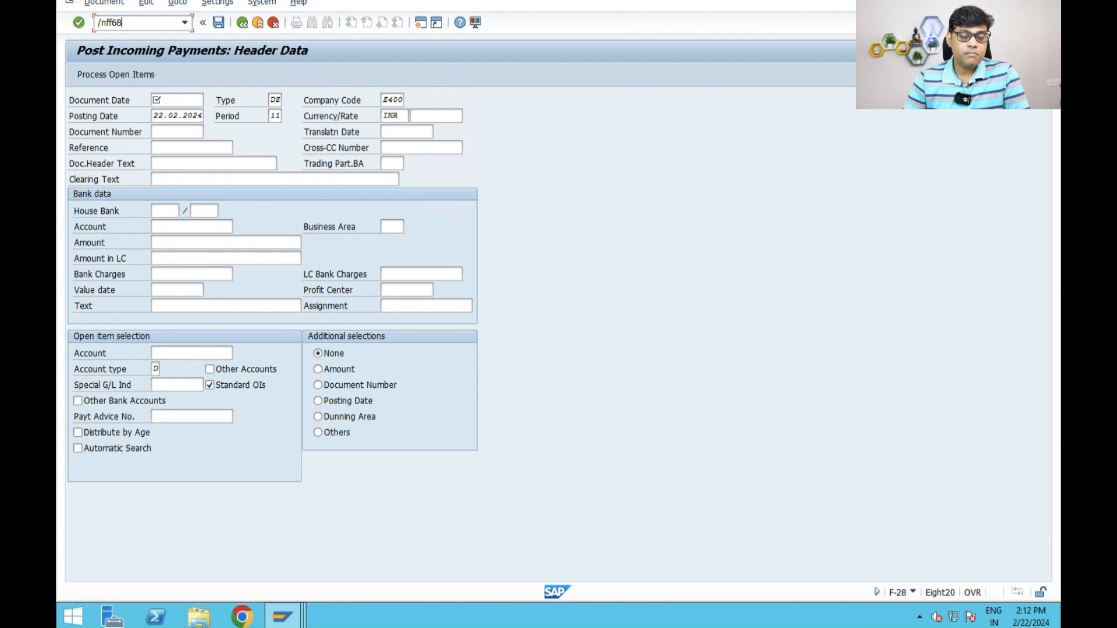
{"action": "key", "text": "Return"}
Switch to the Sales Process presentation, check the Collection row's T codes, and return to the full-screen SAP remote session.
{"action": "mouse_move", "coordinate": [103, 13]}
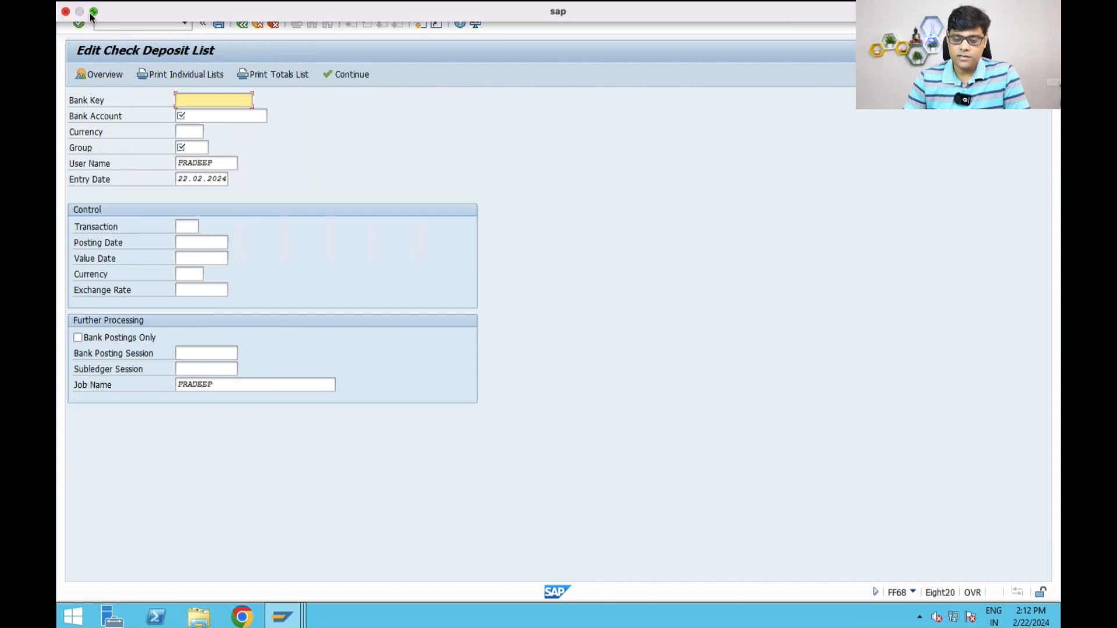
{"action": "left_click", "coordinate": [94, 16]}
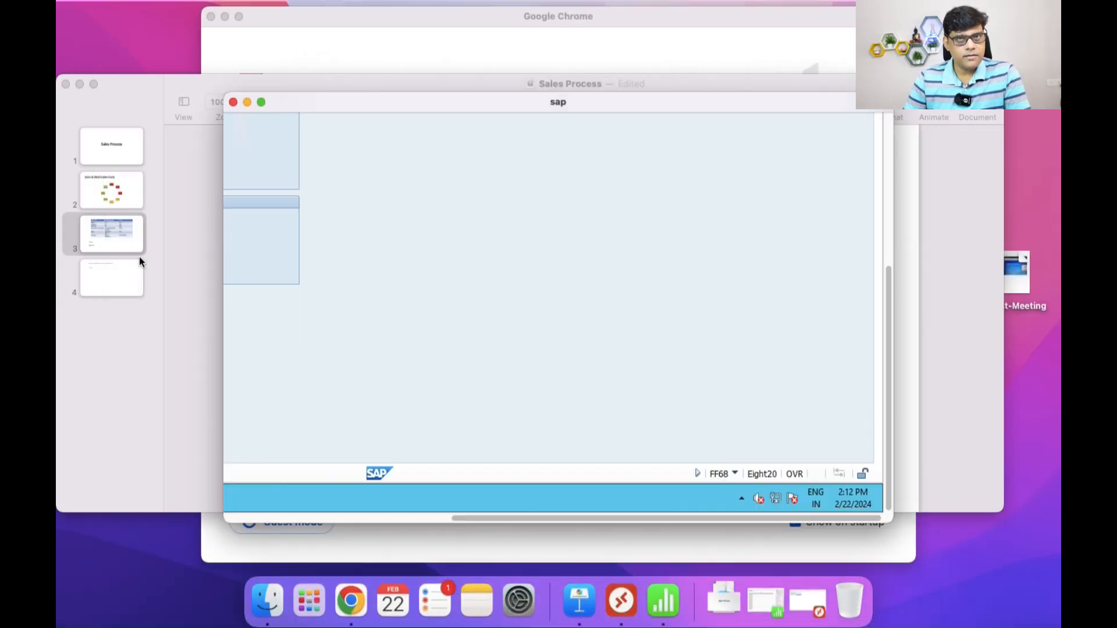
{"action": "left_click", "coordinate": [139, 257]}
{"action": "left_click", "coordinate": [702, 331]}
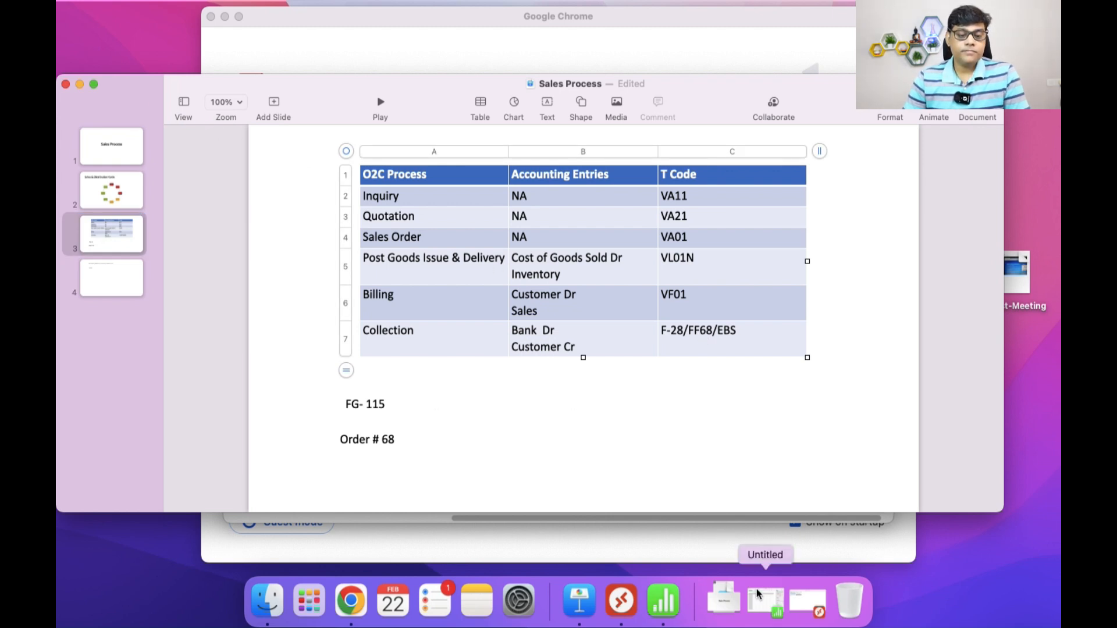
{"action": "left_click", "coordinate": [806, 597]}
{"action": "double_click", "coordinate": [155, 86]}
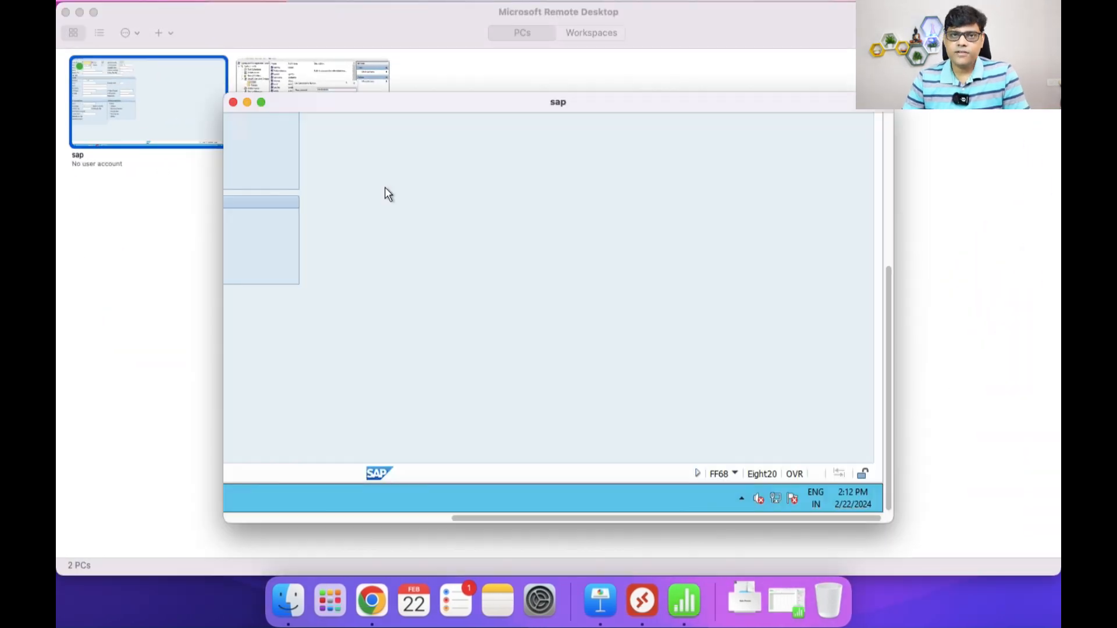
{"action": "left_click", "coordinate": [259, 104]}
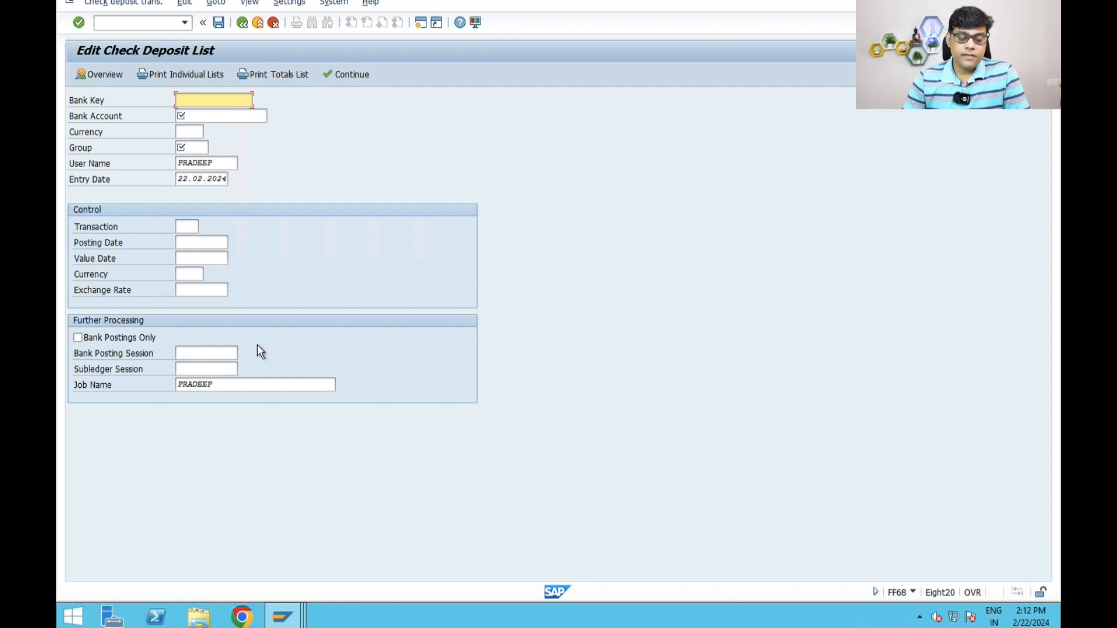
Return to the customer line items and refresh the list to check the open RV invoice.
{"action": "mouse_move", "coordinate": [103, 19]}
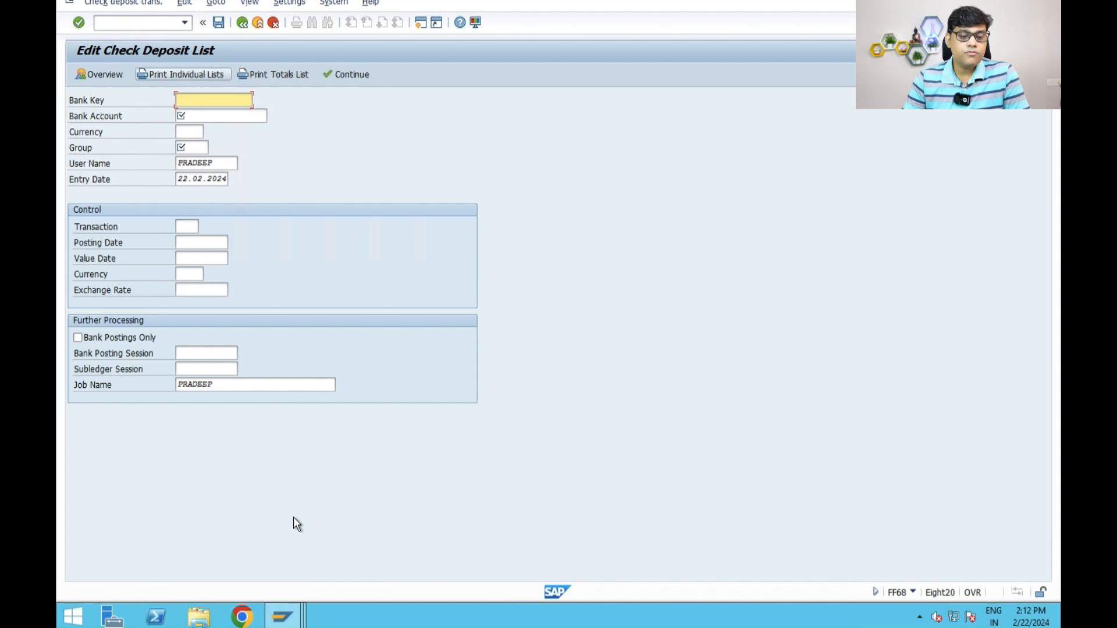
{"action": "left_click", "coordinate": [284, 620]}
{"action": "left_click", "coordinate": [470, 530]}
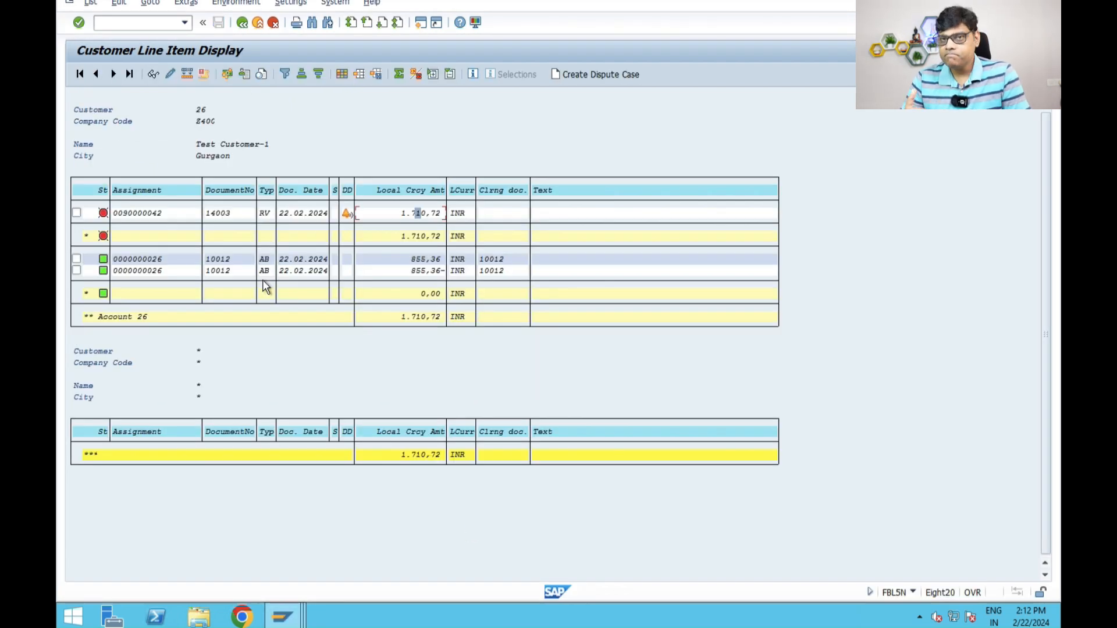
{"action": "left_click", "coordinate": [89, 3]}
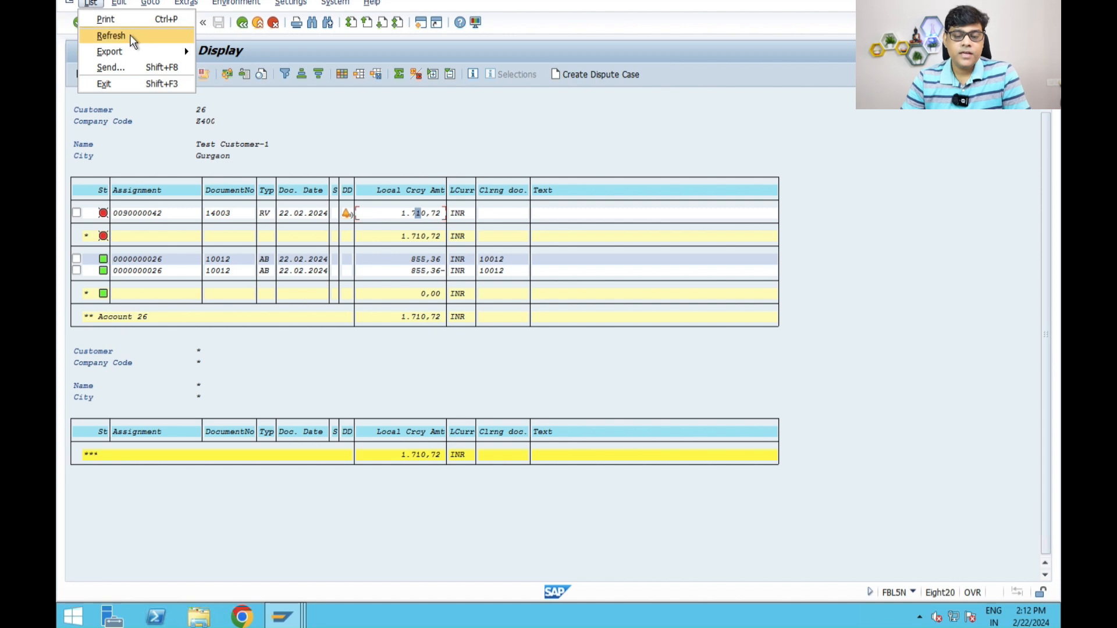
{"action": "left_click", "coordinate": [111, 36]}
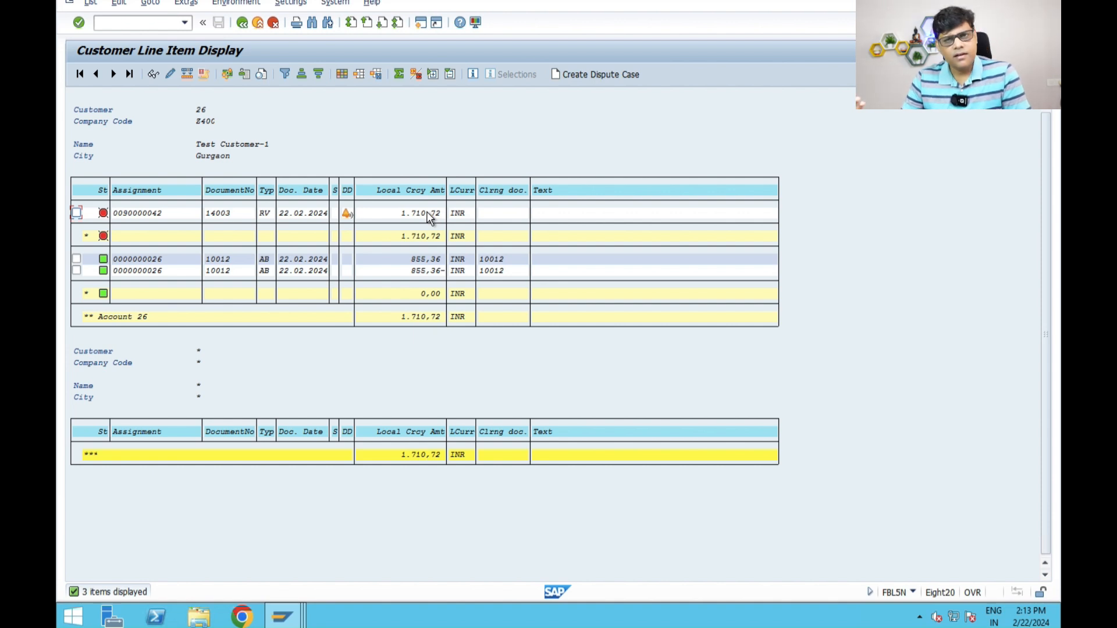
Close the session displaying the standard sales order's item data and preview the G/L account line items session.
{"action": "mouse_move", "coordinate": [291, 623]}
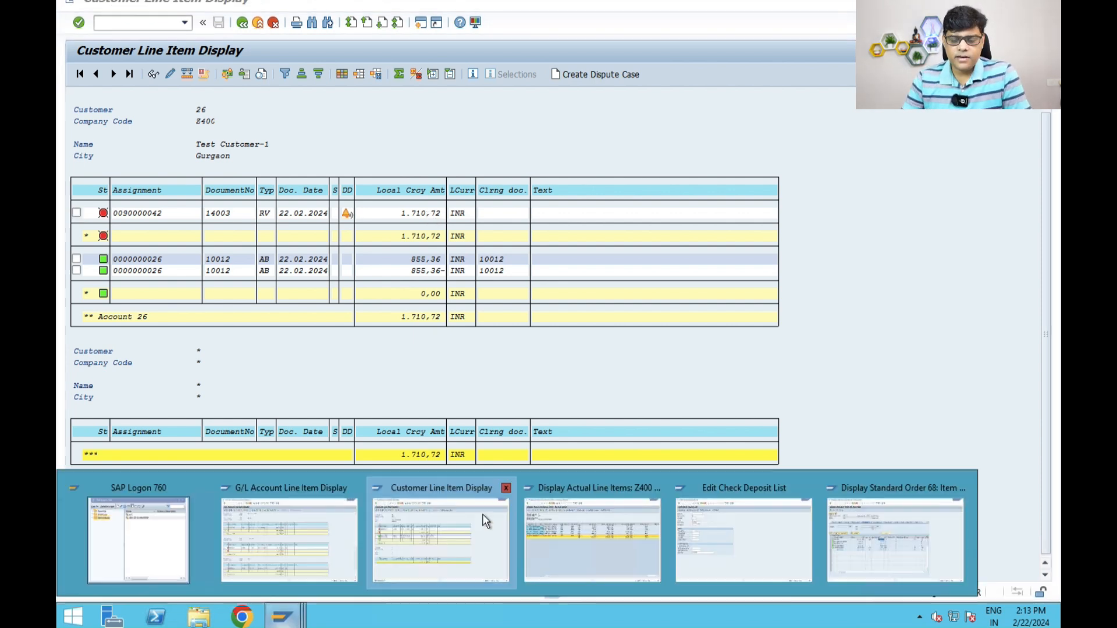
{"action": "mouse_move", "coordinate": [575, 532]}
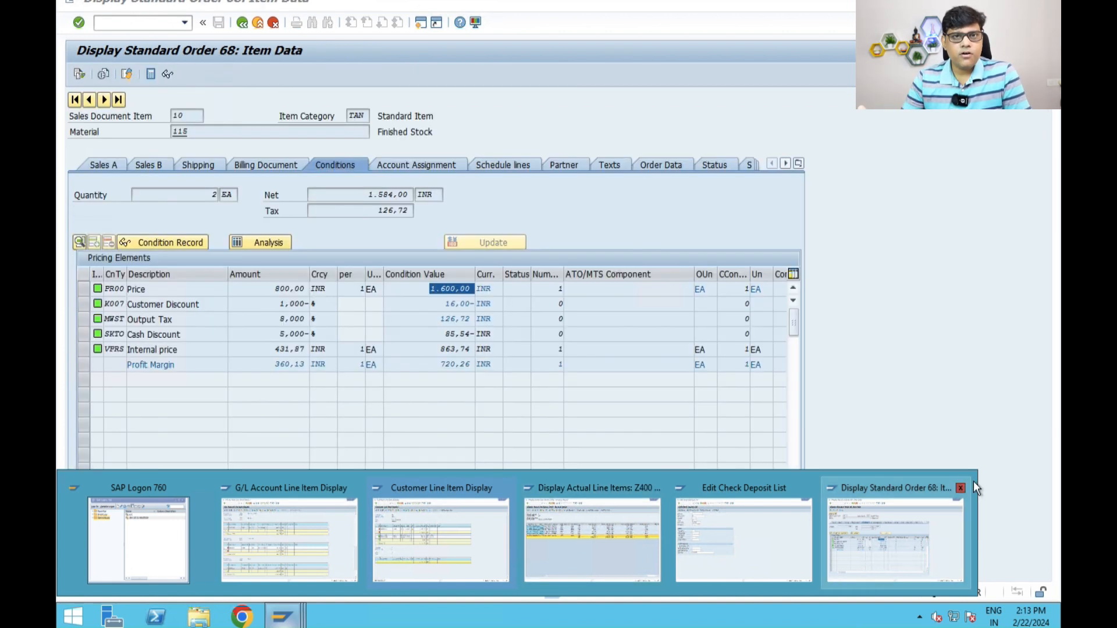
{"action": "left_click", "coordinate": [960, 489]}
{"action": "mouse_move", "coordinate": [789, 492]}
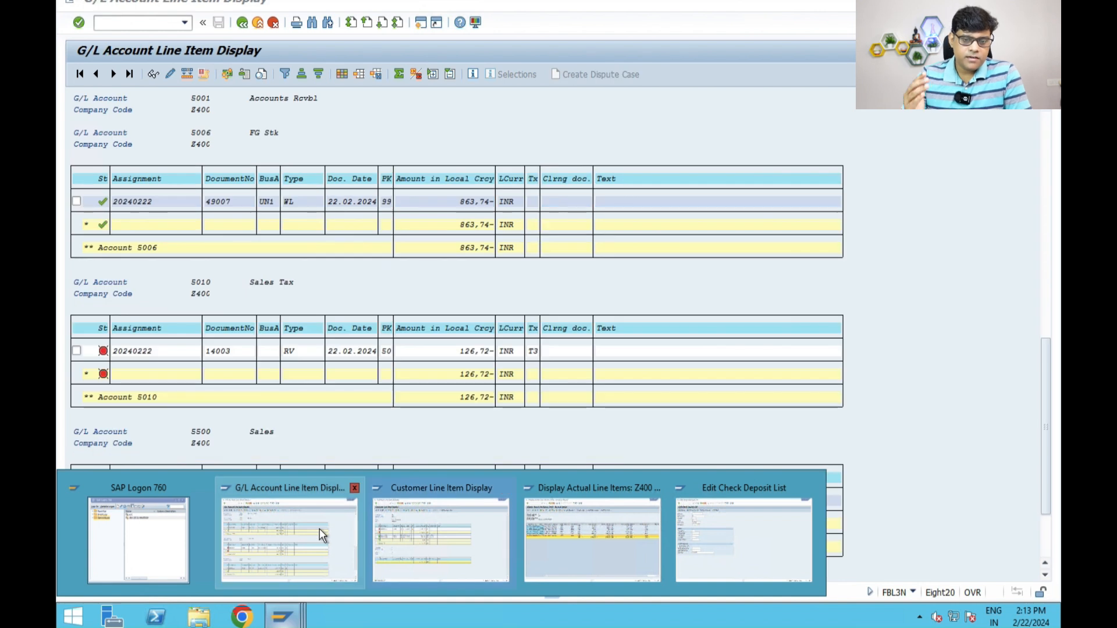
Display the open line items of G/L account 2001 in company code Z400.
{"action": "left_click", "coordinate": [417, 531]}
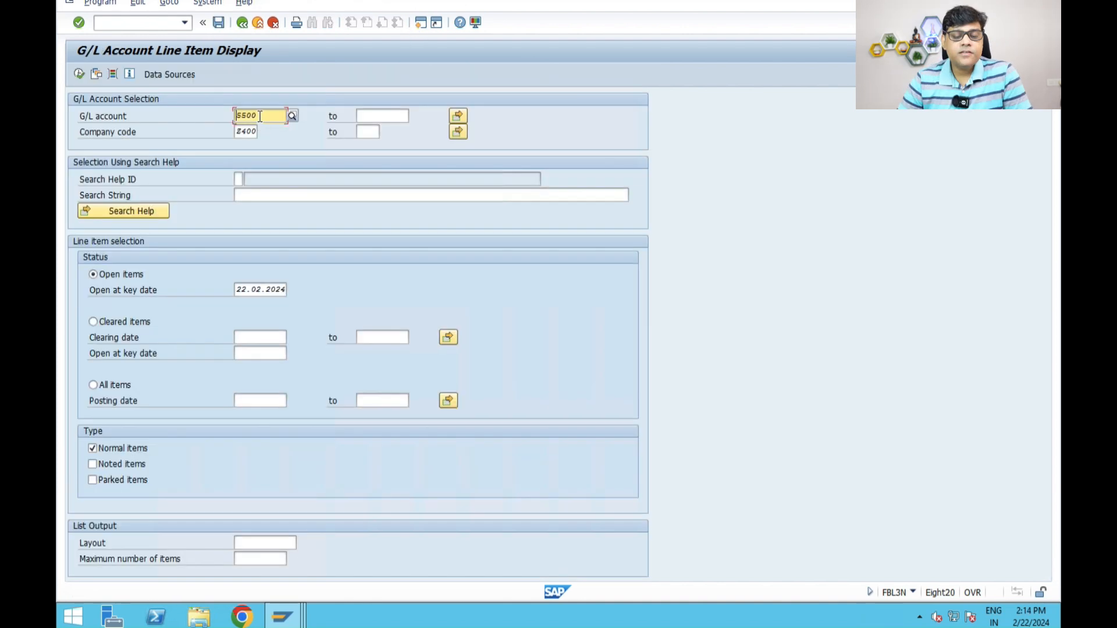
{"action": "type", "text": "2001"}
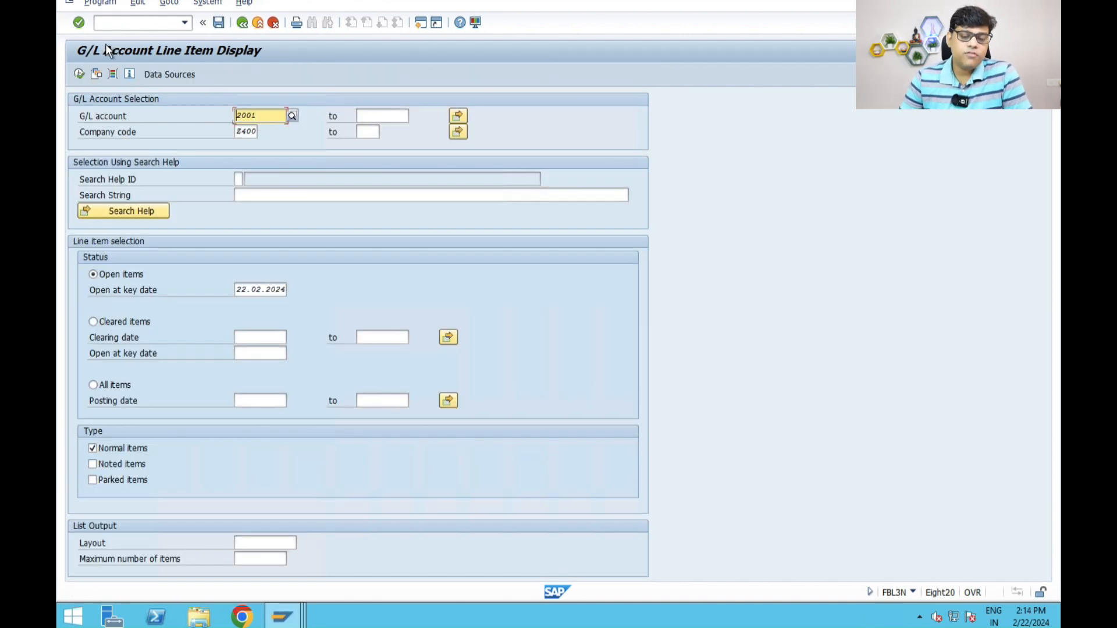
{"action": "left_click", "coordinate": [81, 73]}
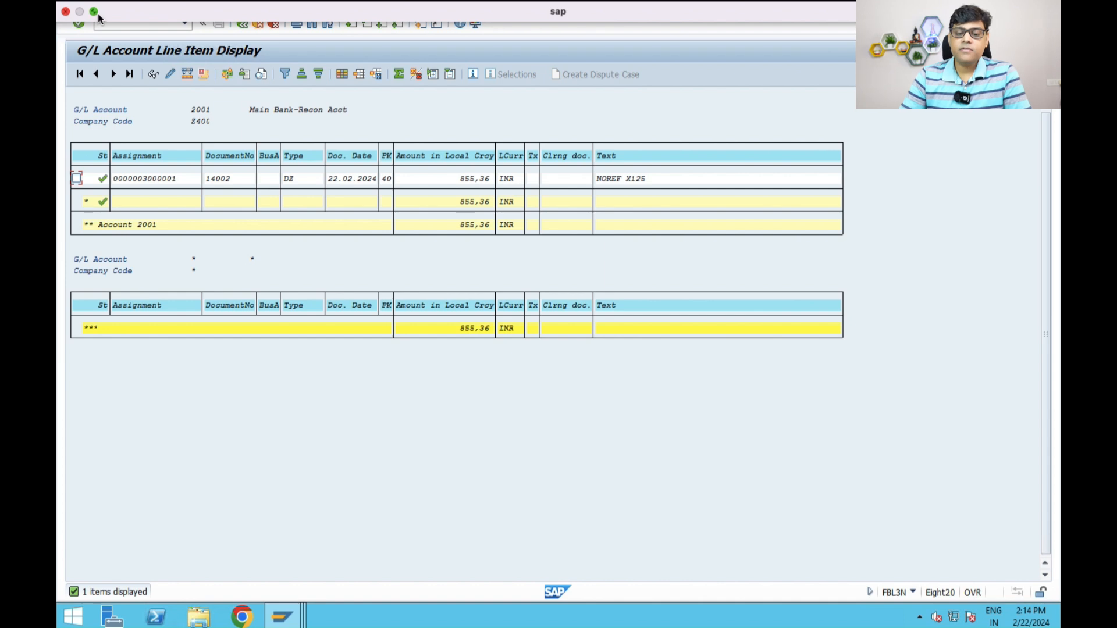
Leave the full-screen SAP session, switch to the blank Numbers spreadsheet and label cell C5 "Opening Balance".
{"action": "left_click", "coordinate": [94, 12]}
{"action": "left_click", "coordinate": [787, 599]}
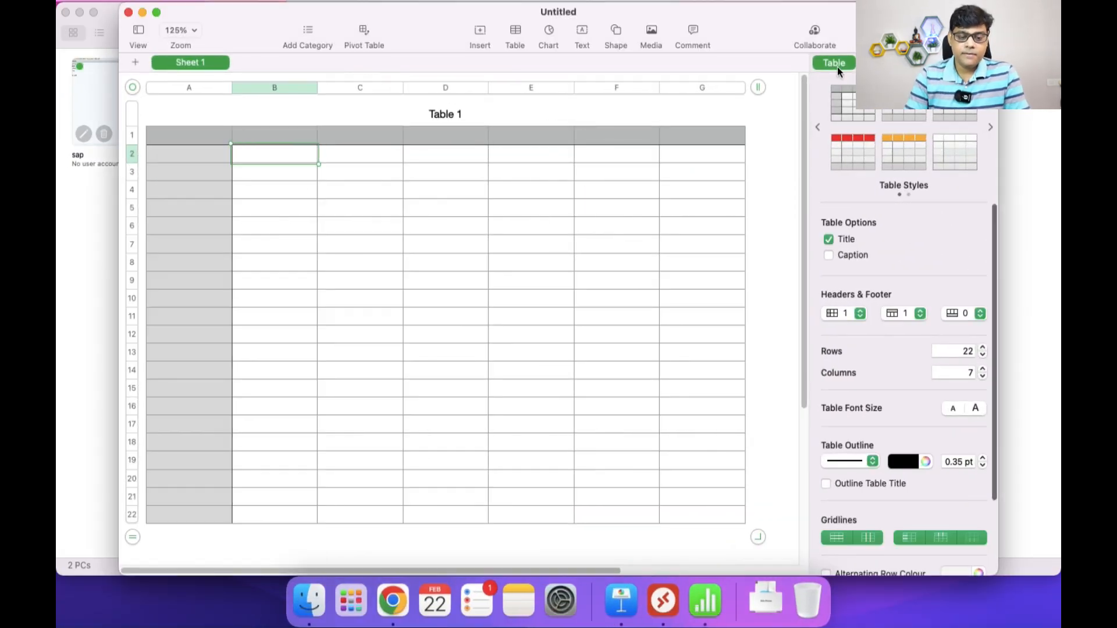
{"action": "left_click", "coordinate": [563, 281]}
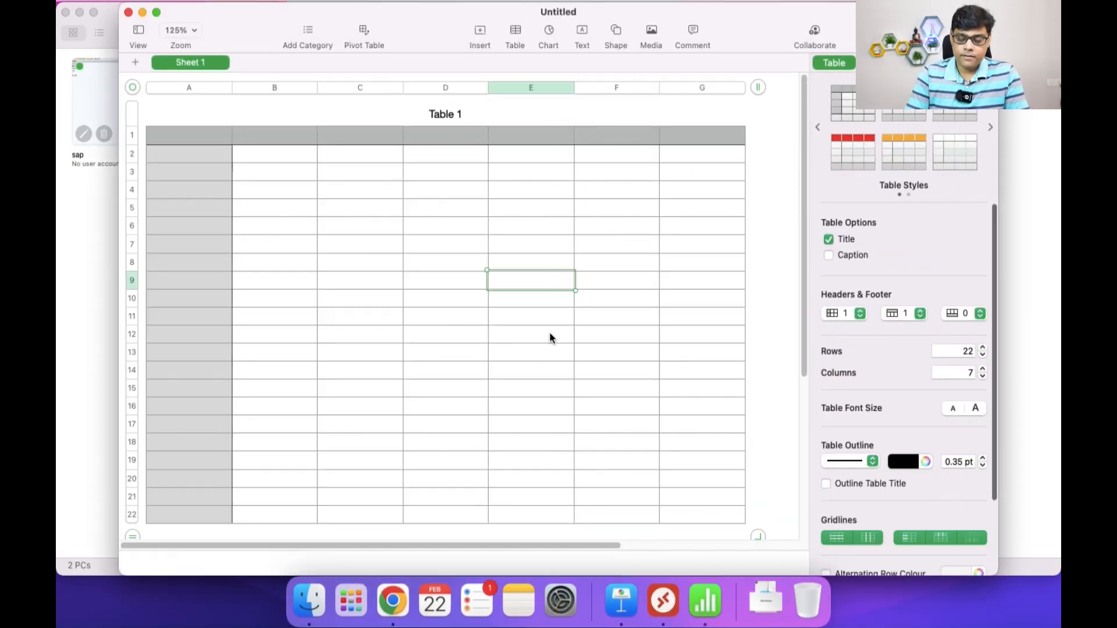
{"action": "left_click", "coordinate": [380, 214]}
{"action": "type", "text": "Op"}
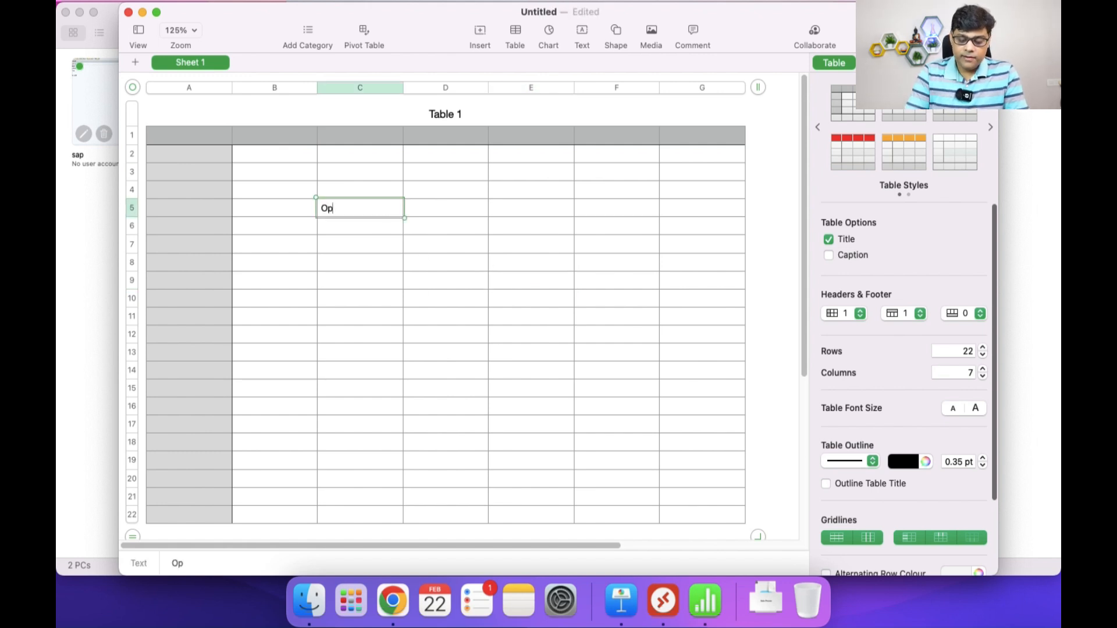
{"action": "type", "text": "ening Balance"}
{"action": "key", "text": "Tab"}
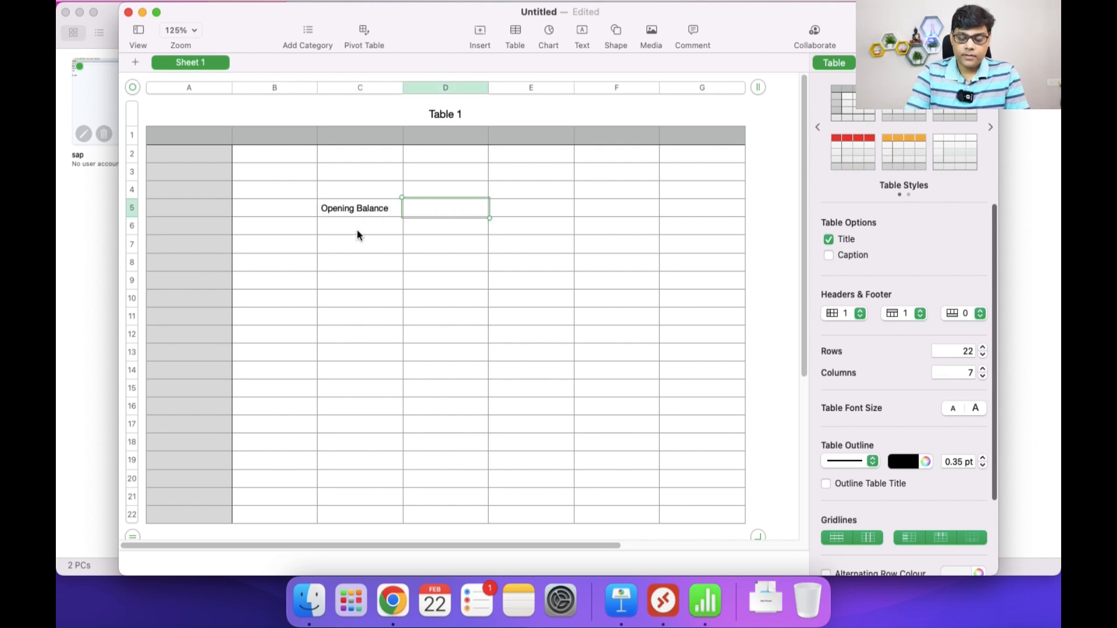
Check the bank account balance in the SAP remote session and enter 855.36 beside Opening Balance in the spreadsheet.
{"action": "left_click", "coordinate": [663, 600]}
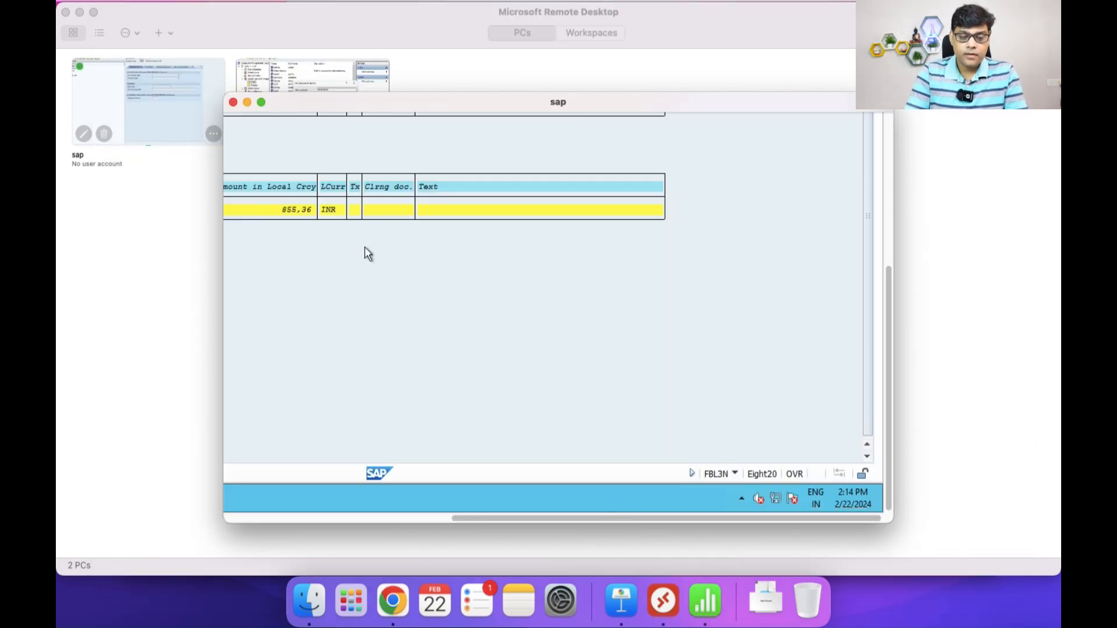
{"action": "left_click", "coordinate": [707, 600]}
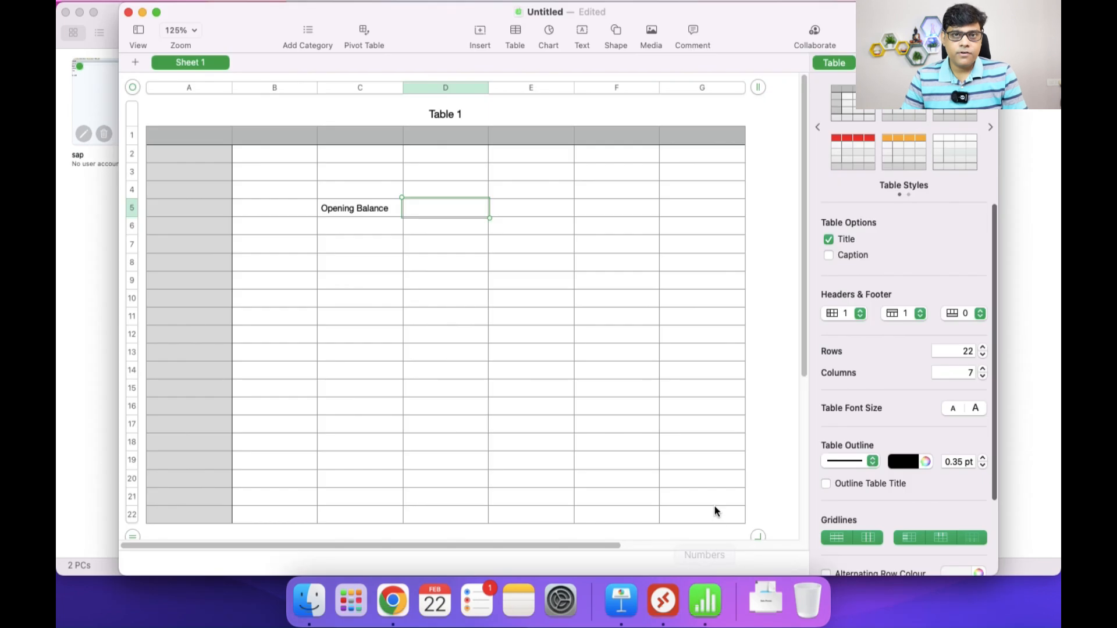
{"action": "type", "text": "855.36"}
{"action": "key", "text": "Return"}
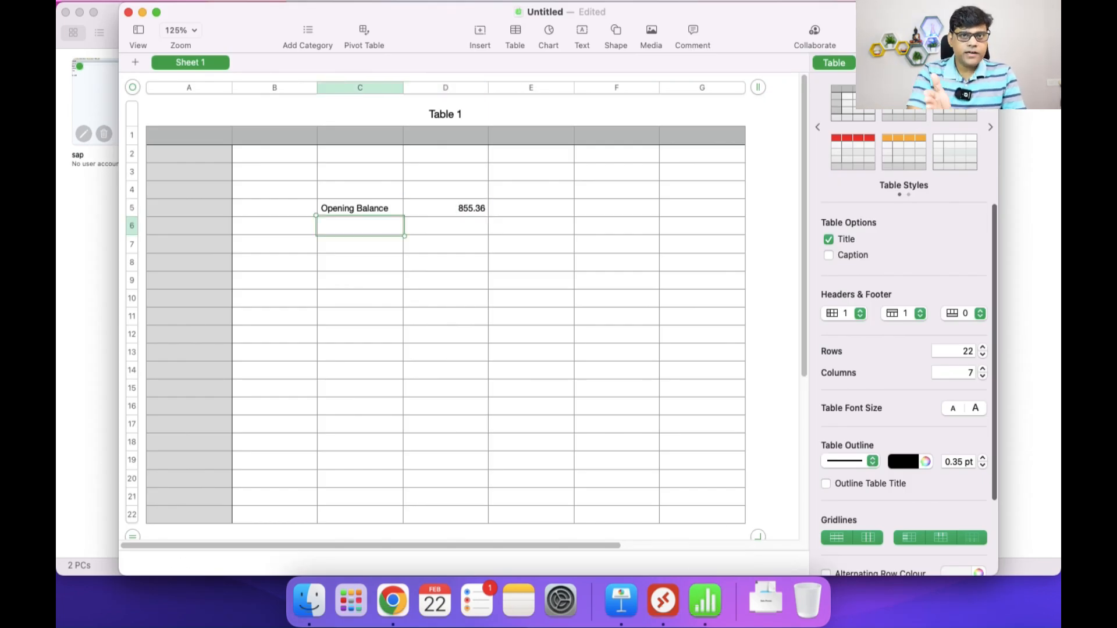
Label cell C6 "Customer Rec", below Opening Balance.
{"action": "type", "text": "Cust"}
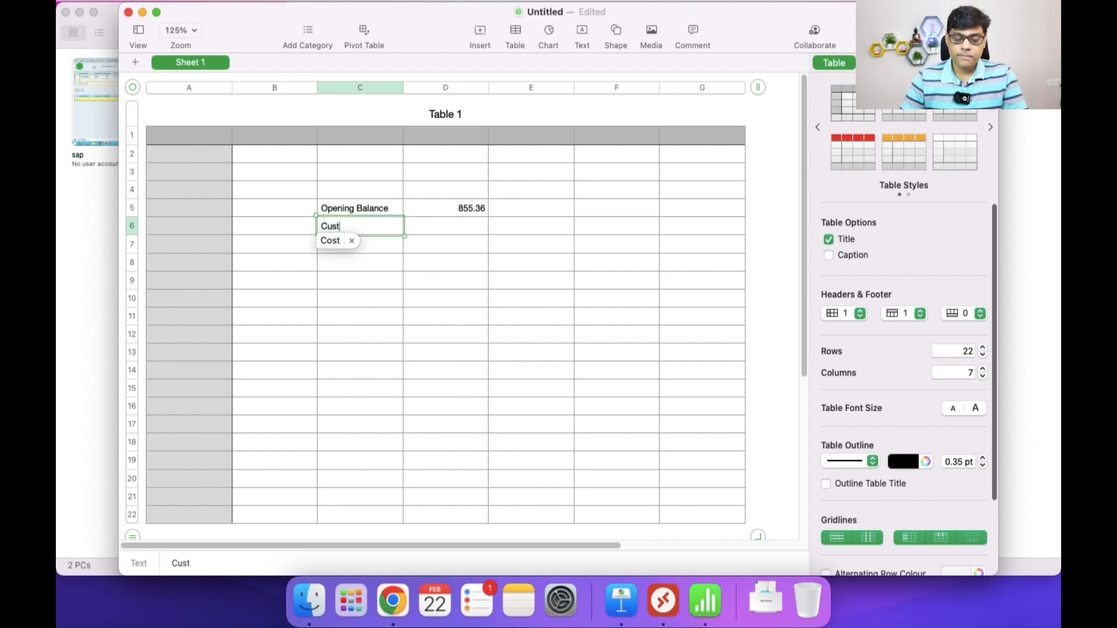
{"action": "type", "text": "omer"}
{"action": "type", "text": "Rec"}
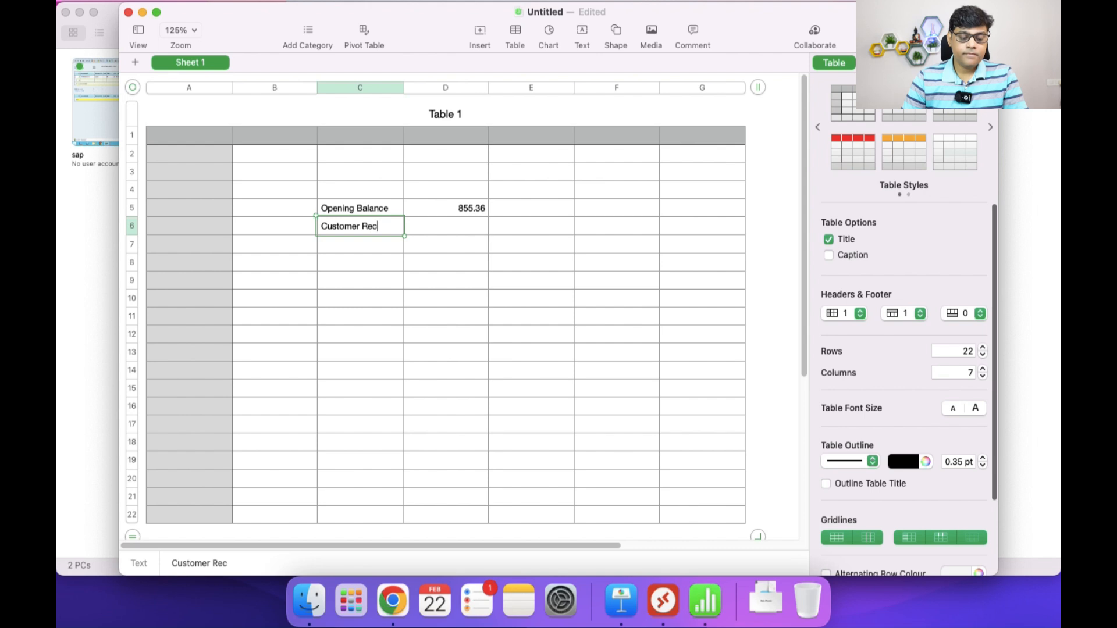
{"action": "key", "text": "Tab"}
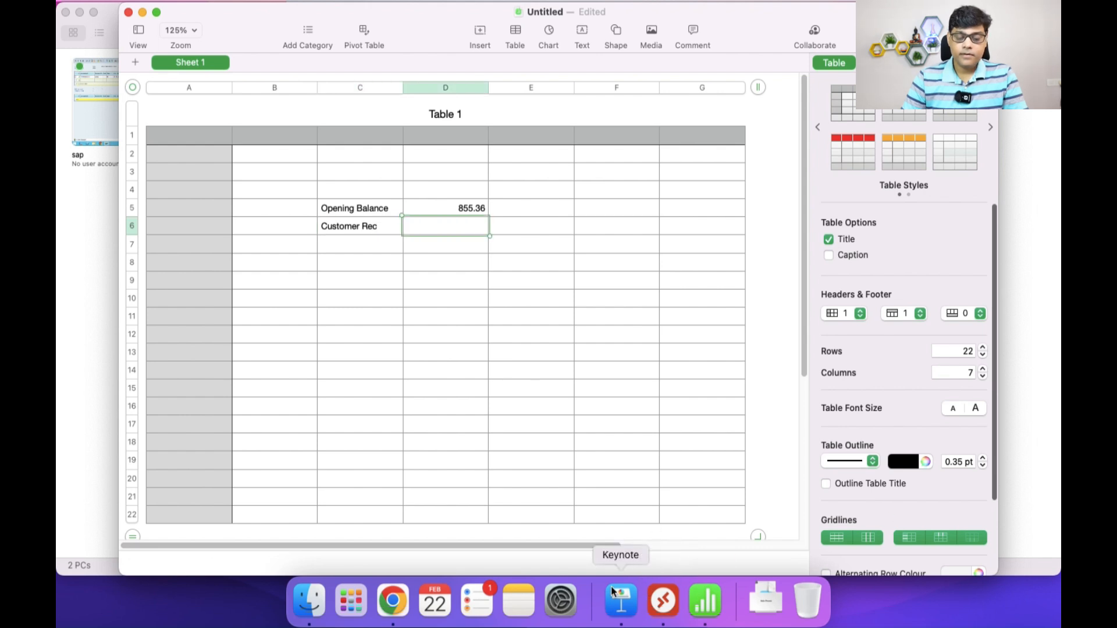
Return to the full-screen SAP session, close the actual line items session and bring up the customer line items.
{"action": "left_click", "coordinate": [663, 599]}
{"action": "left_click", "coordinate": [262, 102]}
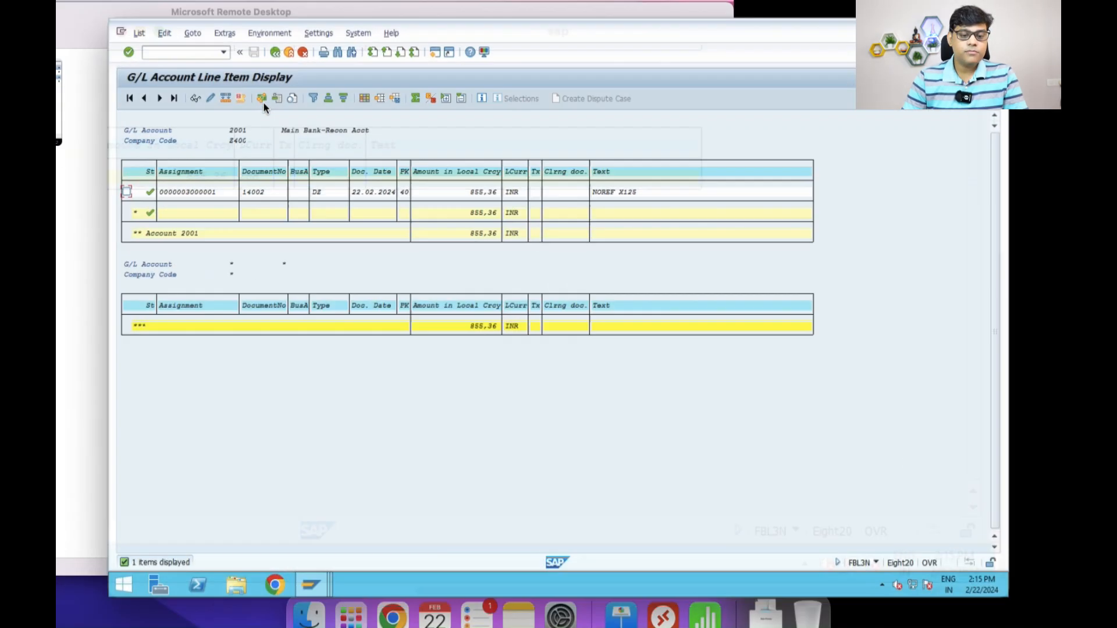
{"action": "mouse_move", "coordinate": [289, 622]}
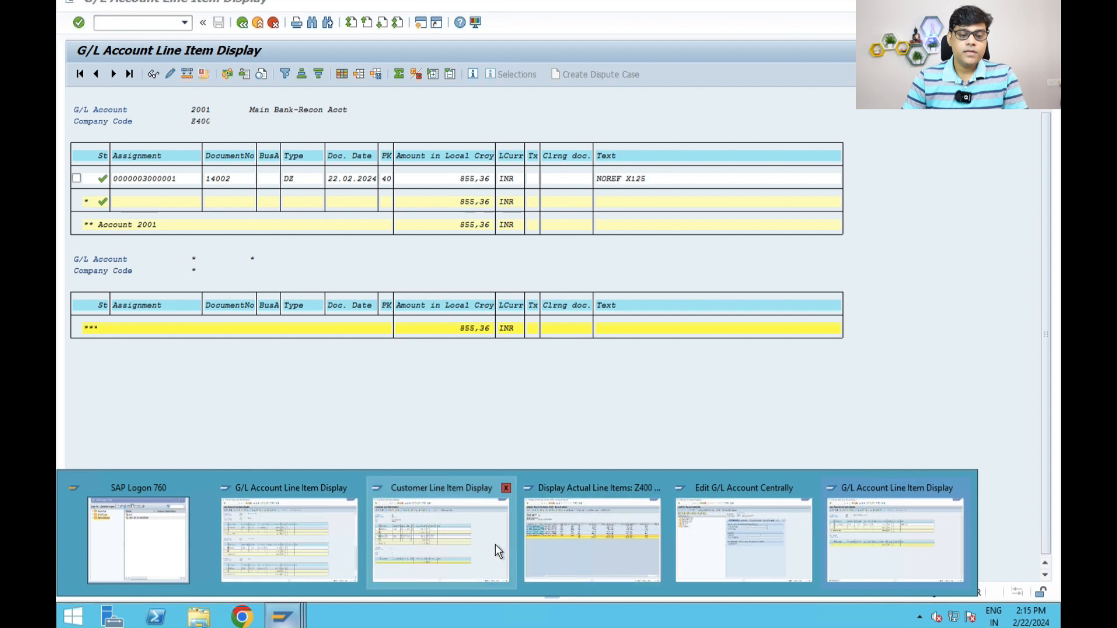
{"action": "mouse_move", "coordinate": [658, 491]}
{"action": "left_click", "coordinate": [593, 492]}
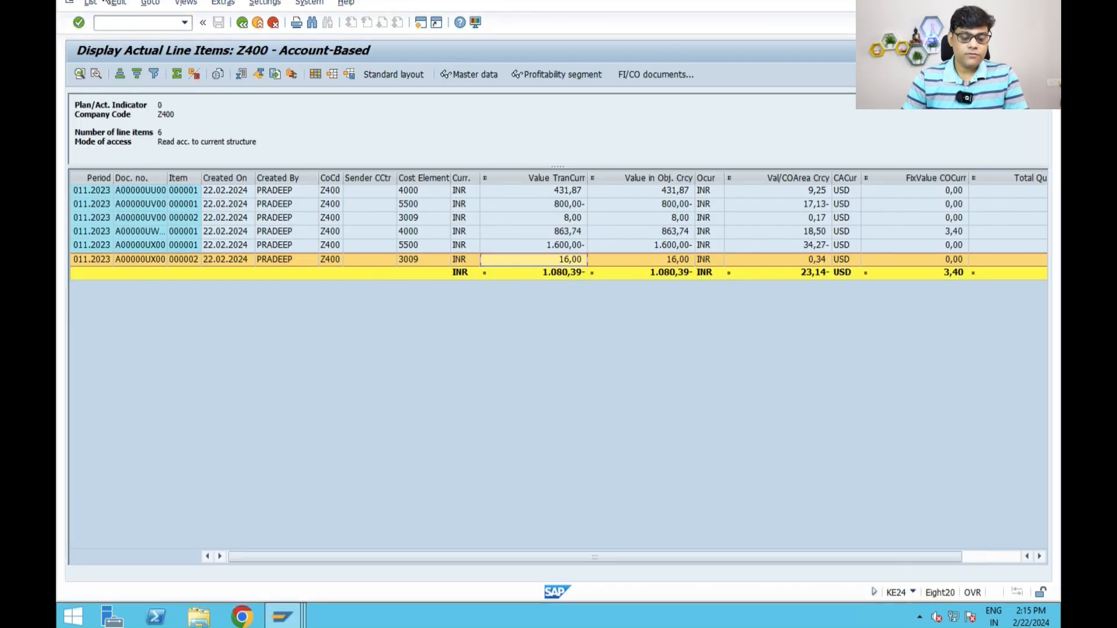
{"action": "left_click", "coordinate": [258, 23]}
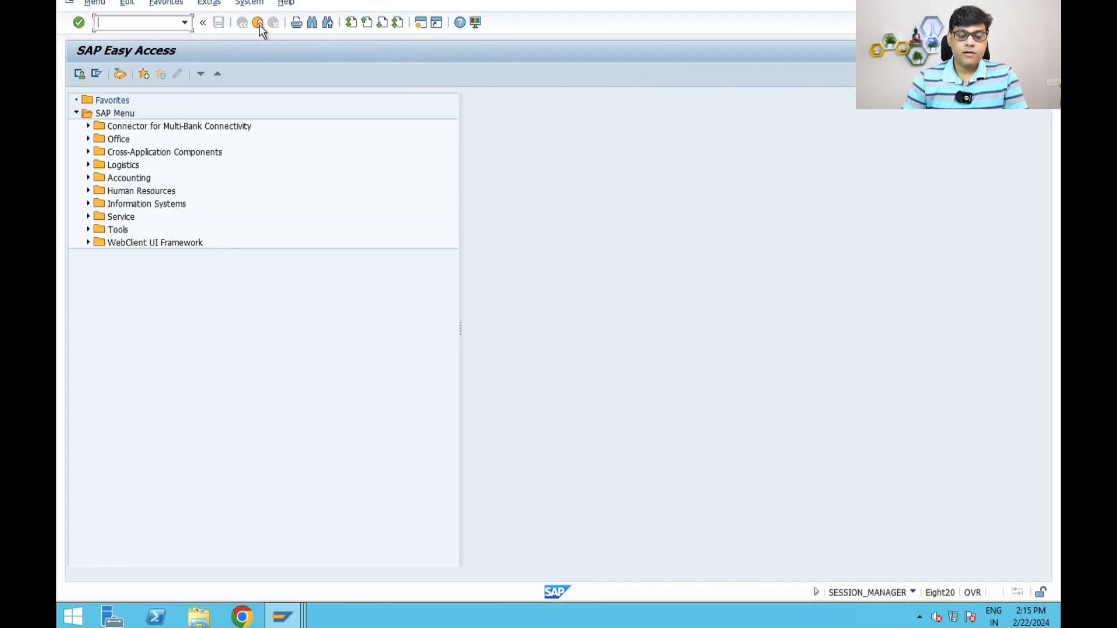
{"action": "left_click", "coordinate": [258, 24]}
{"action": "left_click", "coordinate": [467, 179]}
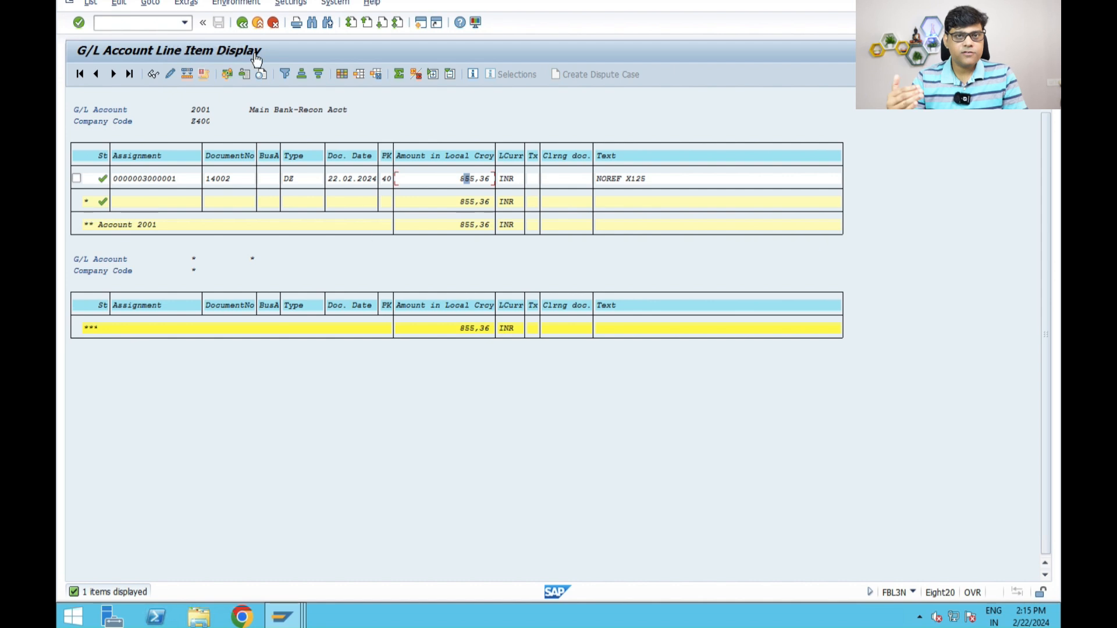
{"action": "mouse_move", "coordinate": [278, 624]}
{"action": "left_click", "coordinate": [490, 553]}
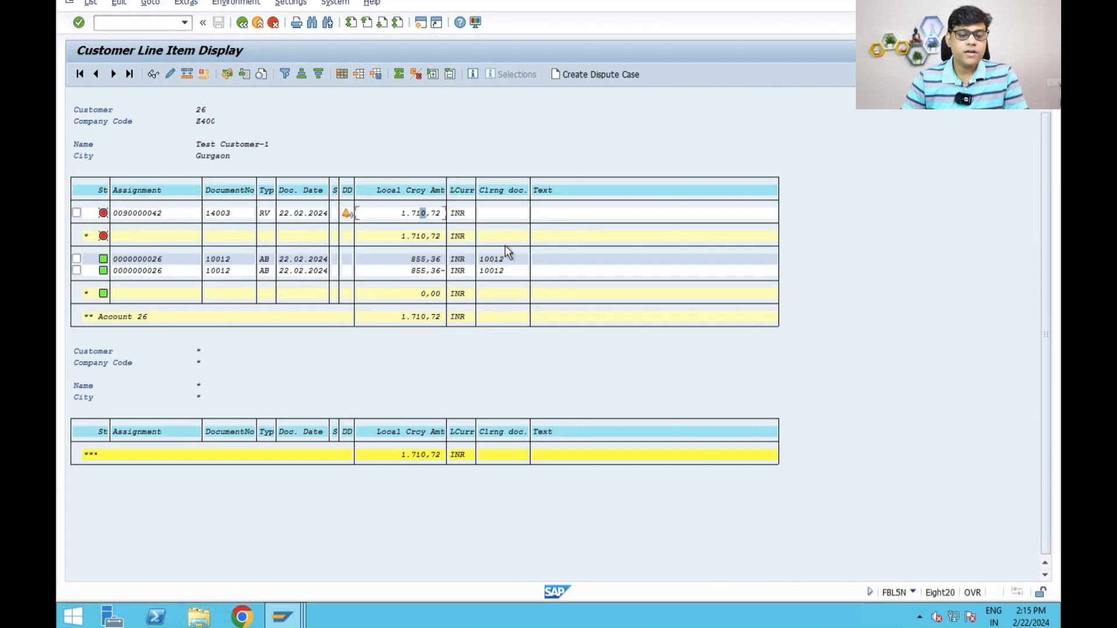
Enter 1710.72 beside Customer Rec in the Numbers spreadsheet, checking the amount against the SAP customer line items.
{"action": "type", "text": "1710."}
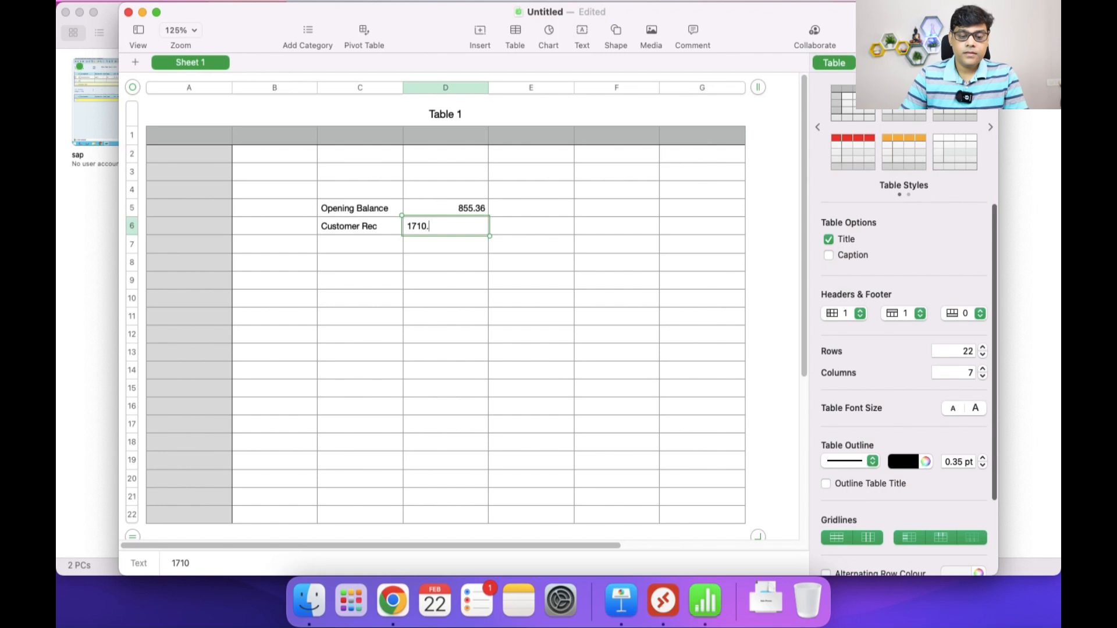
{"action": "left_click", "coordinate": [664, 601]}
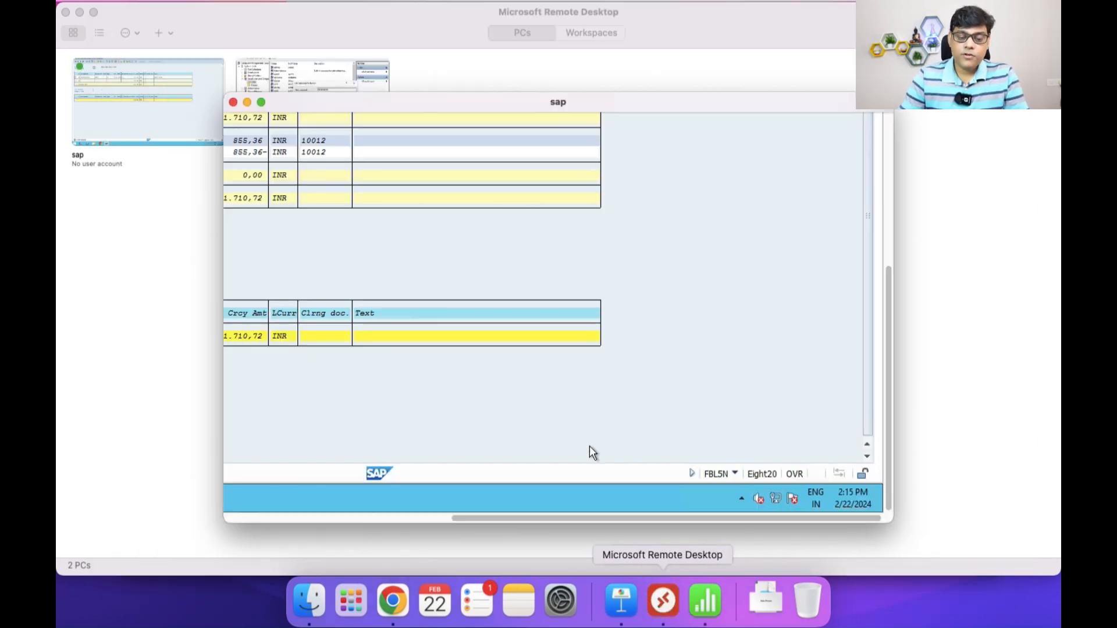
{"action": "left_click", "coordinate": [705, 600]}
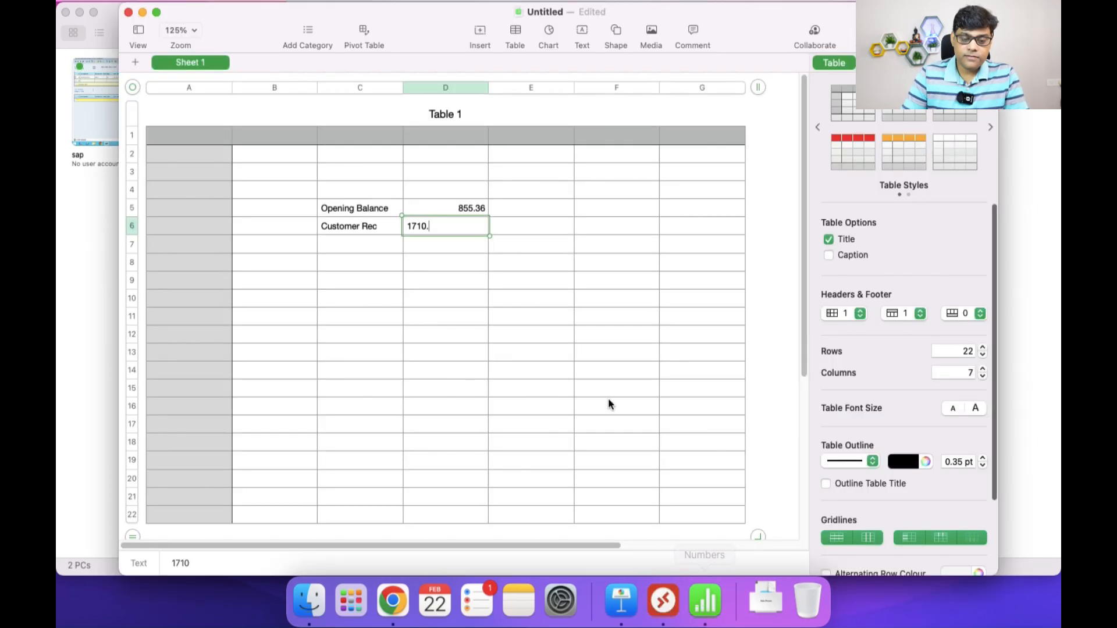
{"action": "type", "text": "72"}
{"action": "key", "text": "Tab"}
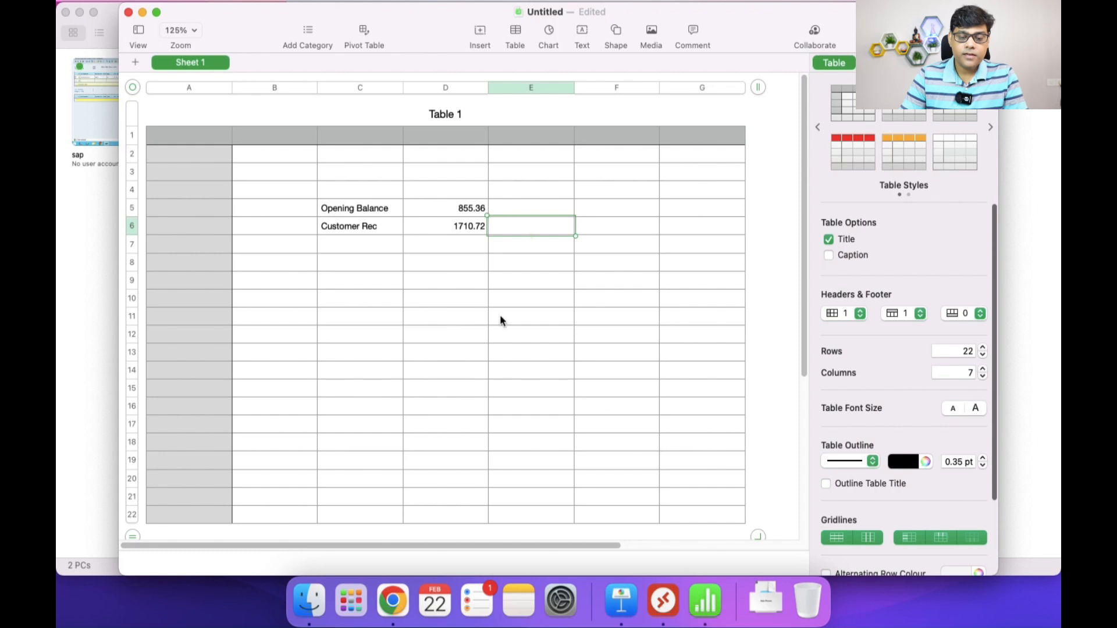
Add up the opening balance and customer receipt in cell D7 with a SUM of D5:D6.
{"action": "left_click", "coordinate": [466, 246]}
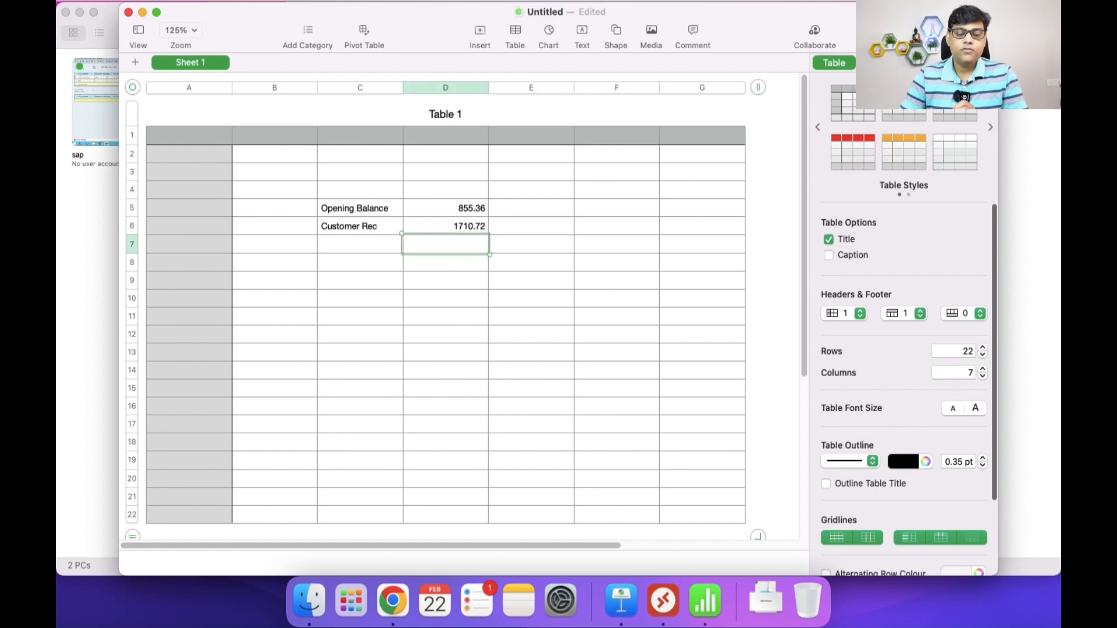
{"action": "type", "text": "=sum("}
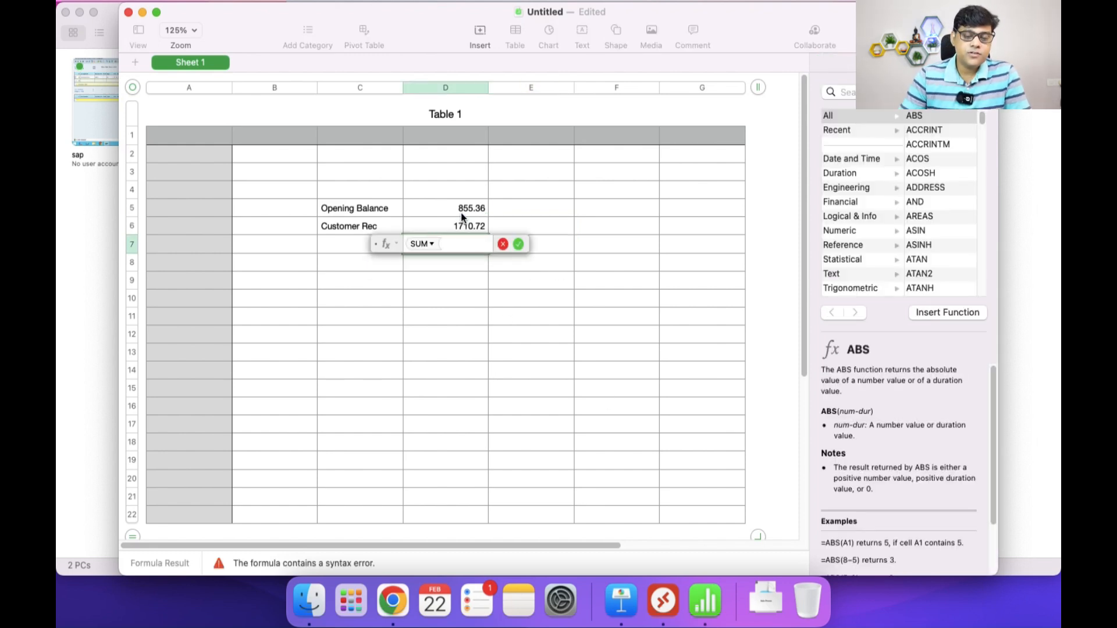
{"action": "left_click_drag", "start_coordinate": [459, 212], "coordinate": [463, 225]}
{"action": "left_click", "coordinate": [526, 244]}
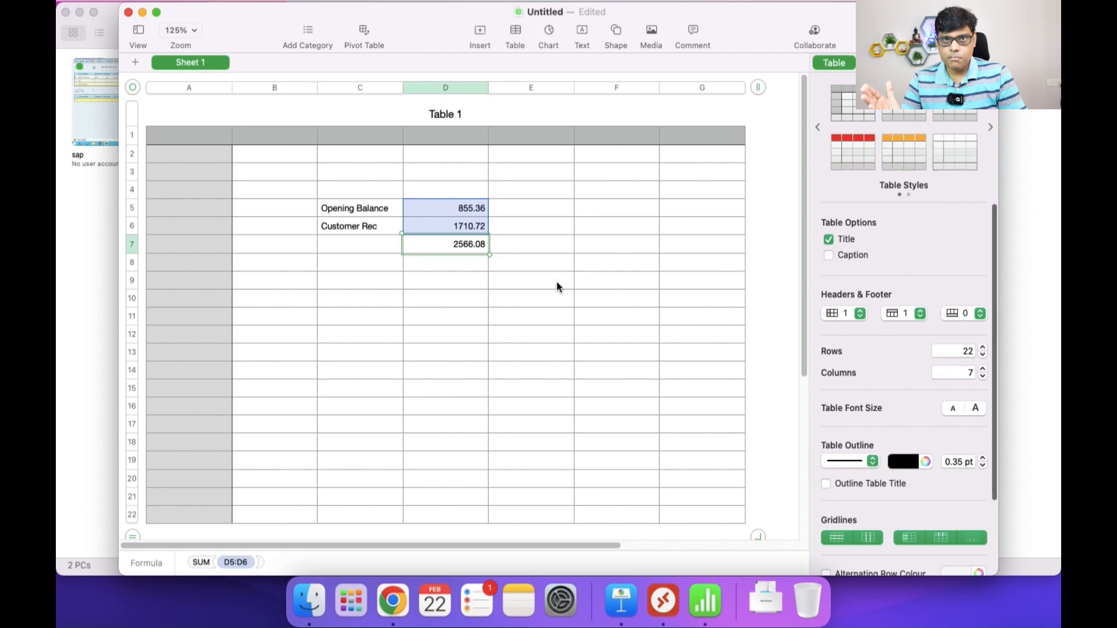
{"action": "left_click", "coordinate": [541, 317]}
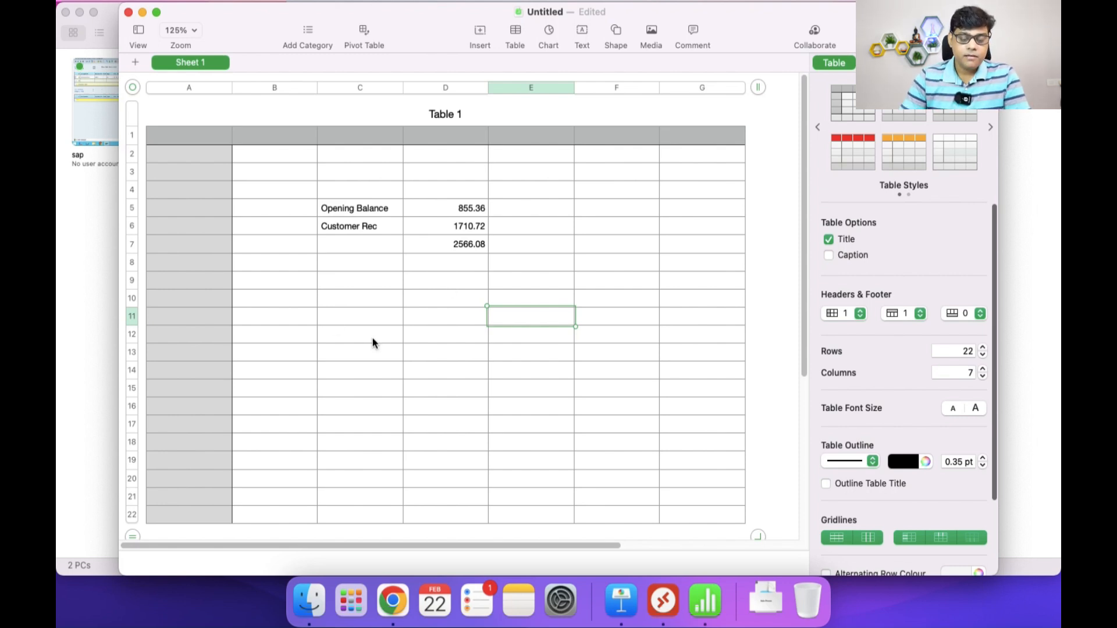
Return to the full-screen SAP session and review the line items of bank account 2001 and of the customer.
{"action": "left_click", "coordinate": [664, 602]}
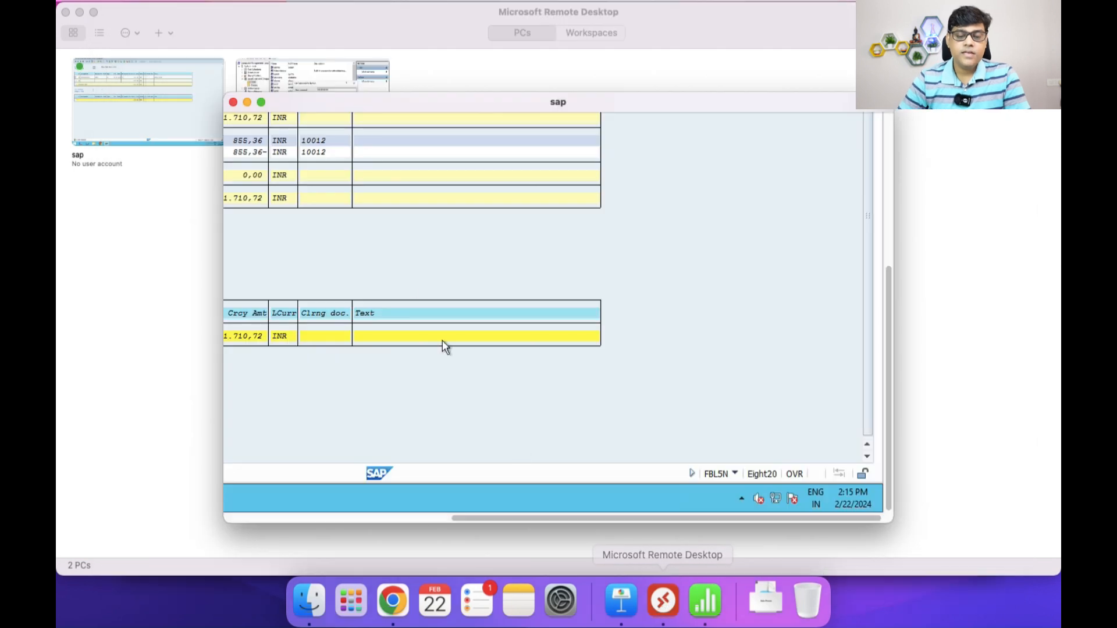
{"action": "left_click", "coordinate": [262, 102]}
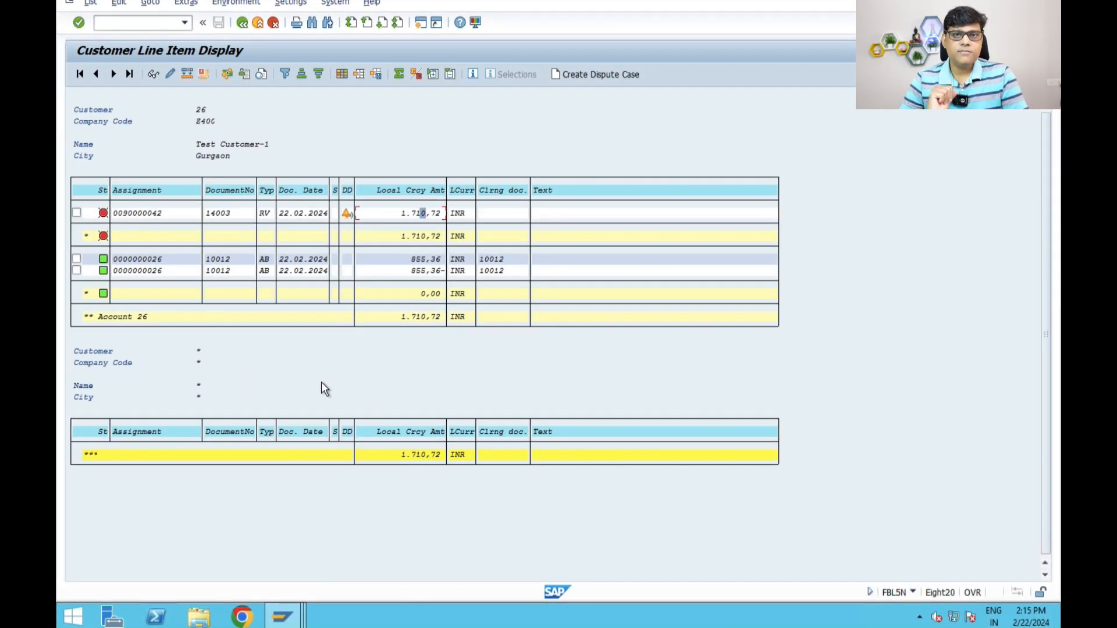
{"action": "mouse_move", "coordinate": [272, 624]}
{"action": "left_click", "coordinate": [756, 512]}
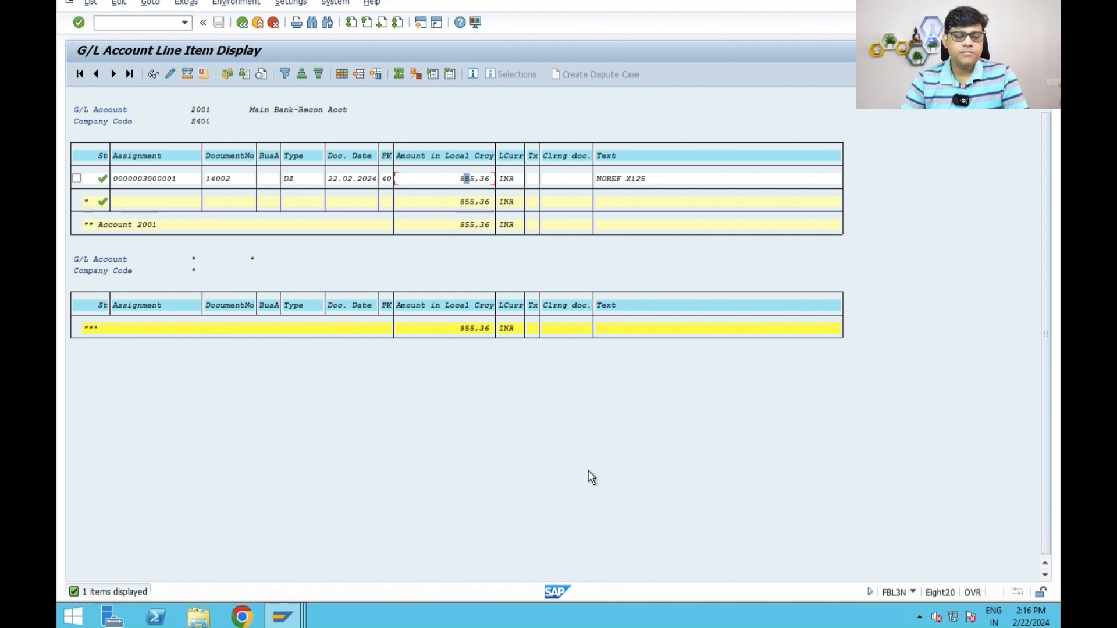
{"action": "mouse_move", "coordinate": [282, 617]}
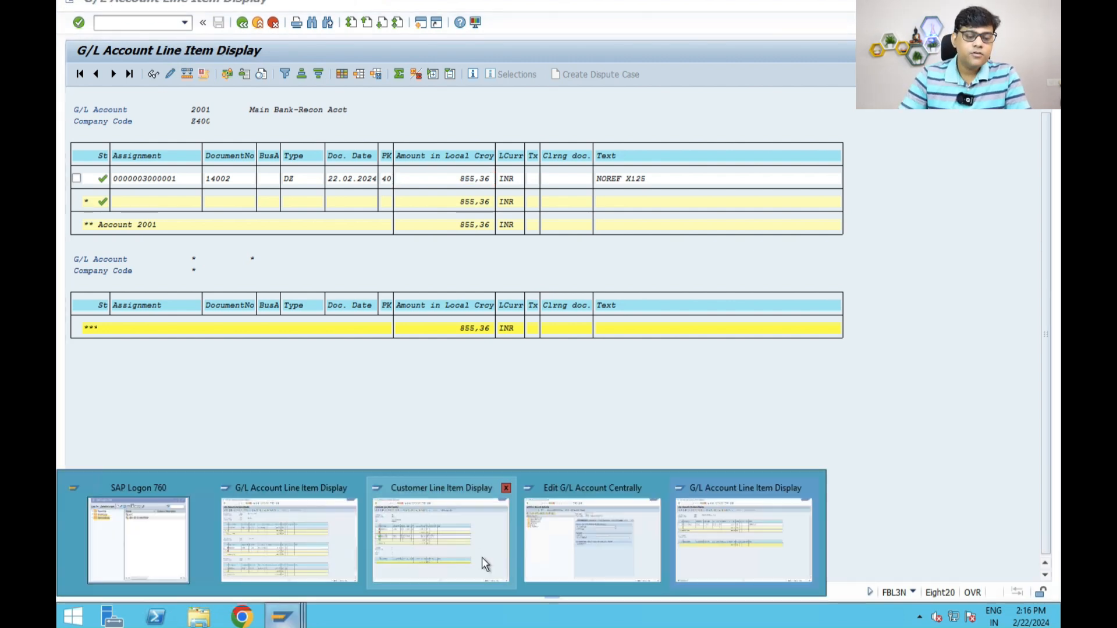
{"action": "left_click", "coordinate": [482, 558]}
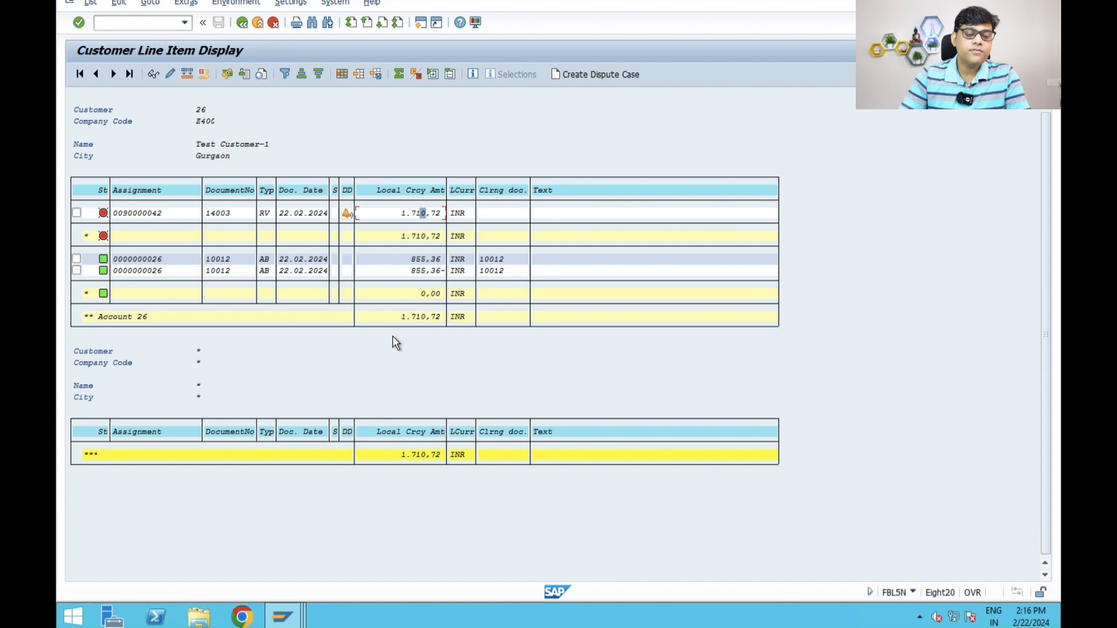
Rerun the customer line item report for open items only at key date 22.02.2024.
{"action": "left_click", "coordinate": [241, 23]}
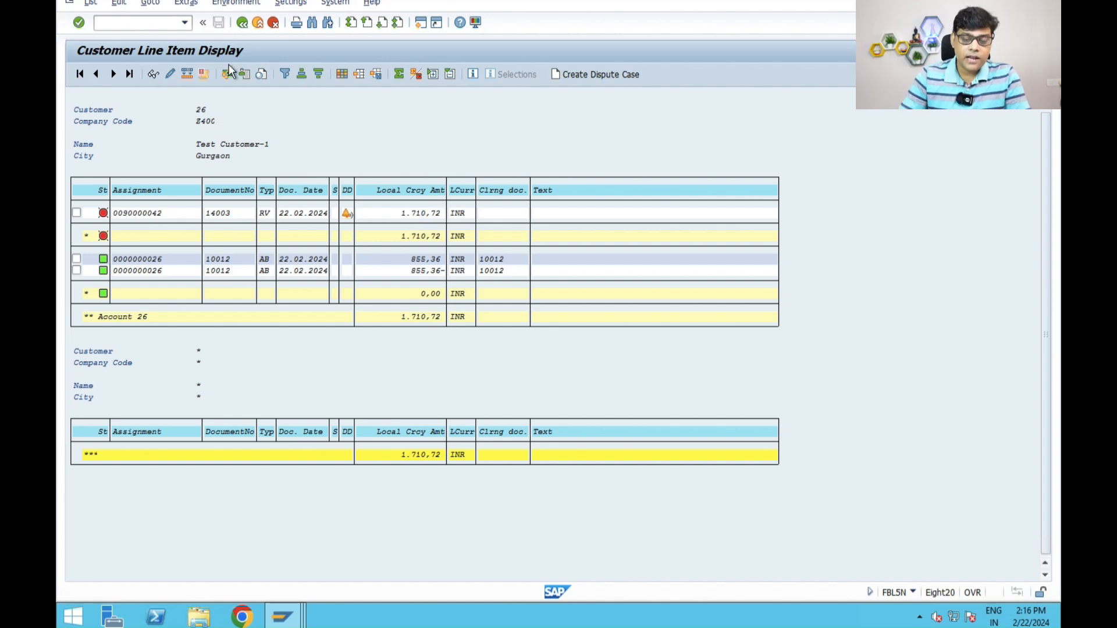
{"action": "left_click", "coordinate": [102, 275]}
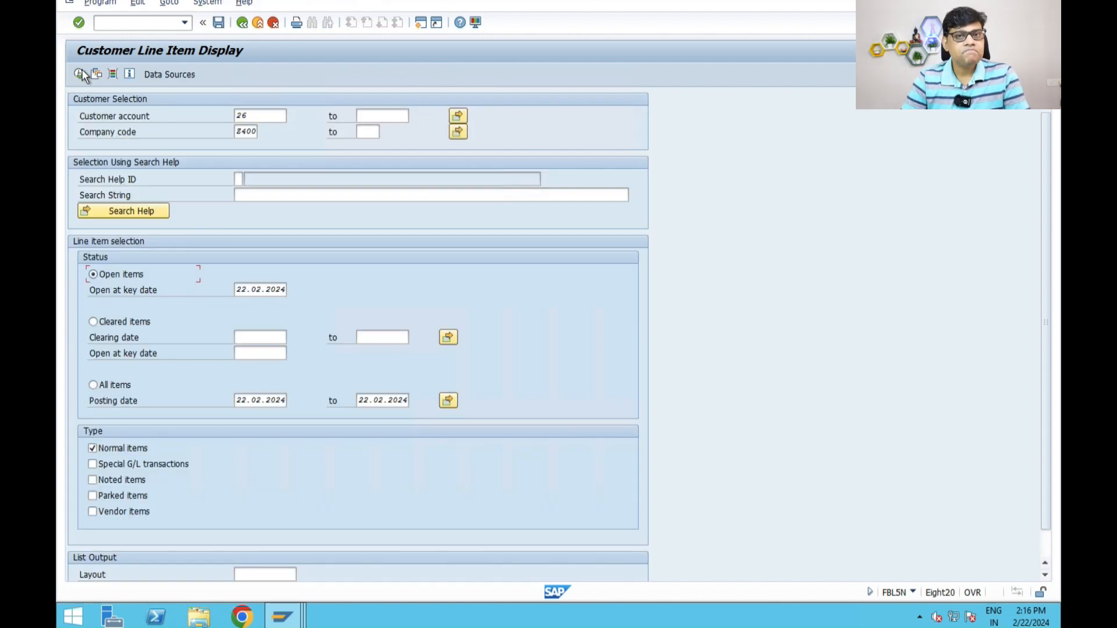
{"action": "left_click", "coordinate": [82, 72]}
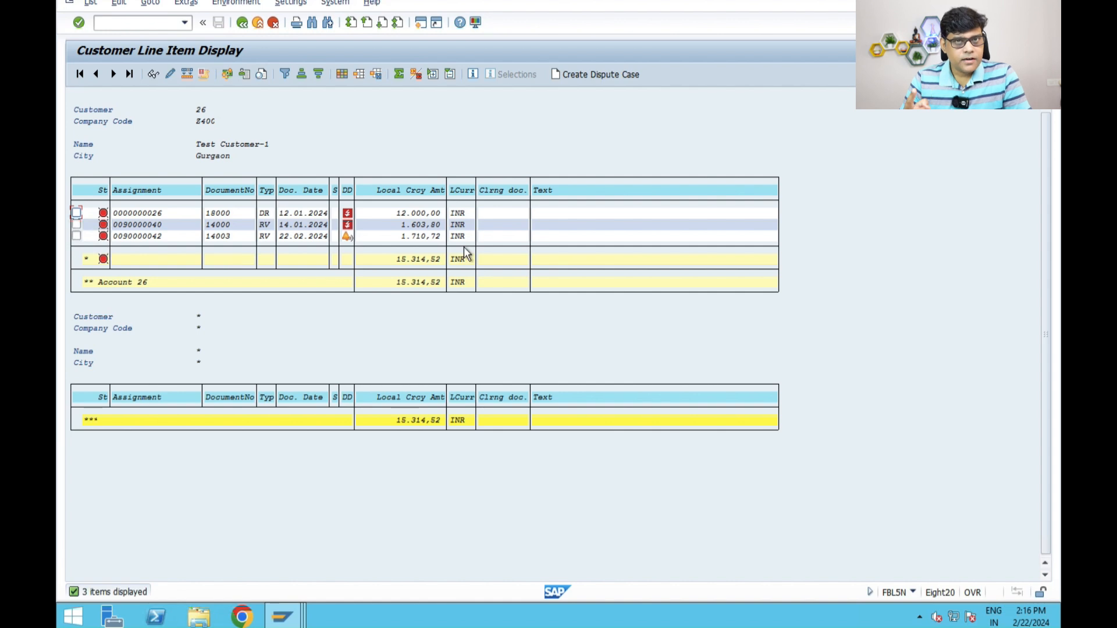
Review the customer's open invoice item dated 22.02.2024 and the line items of bank account 2001.
{"action": "left_click", "coordinate": [422, 237]}
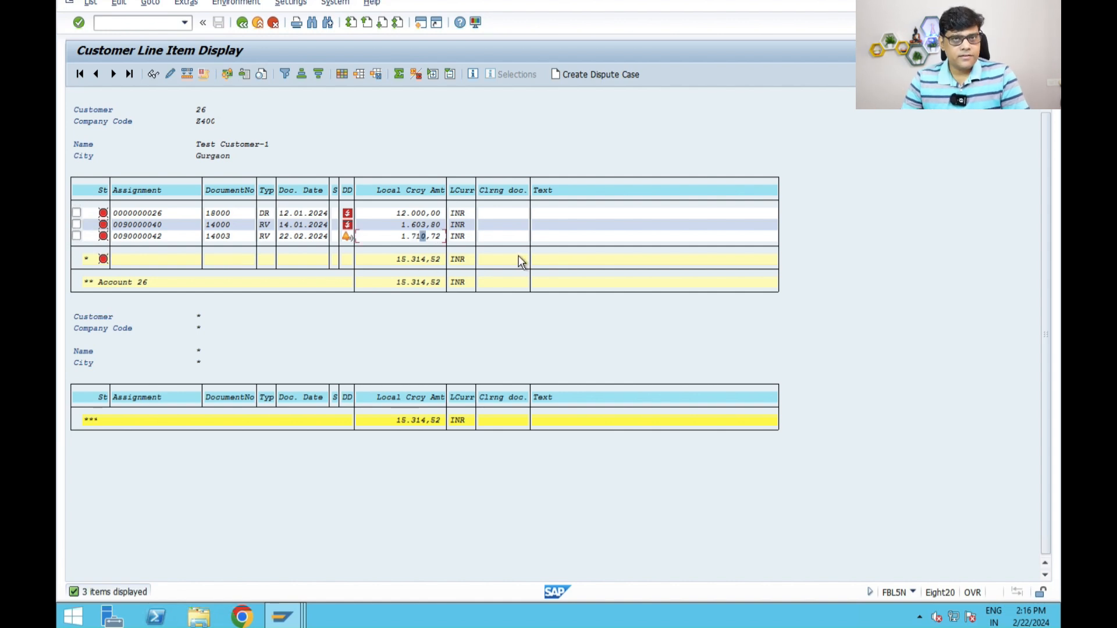
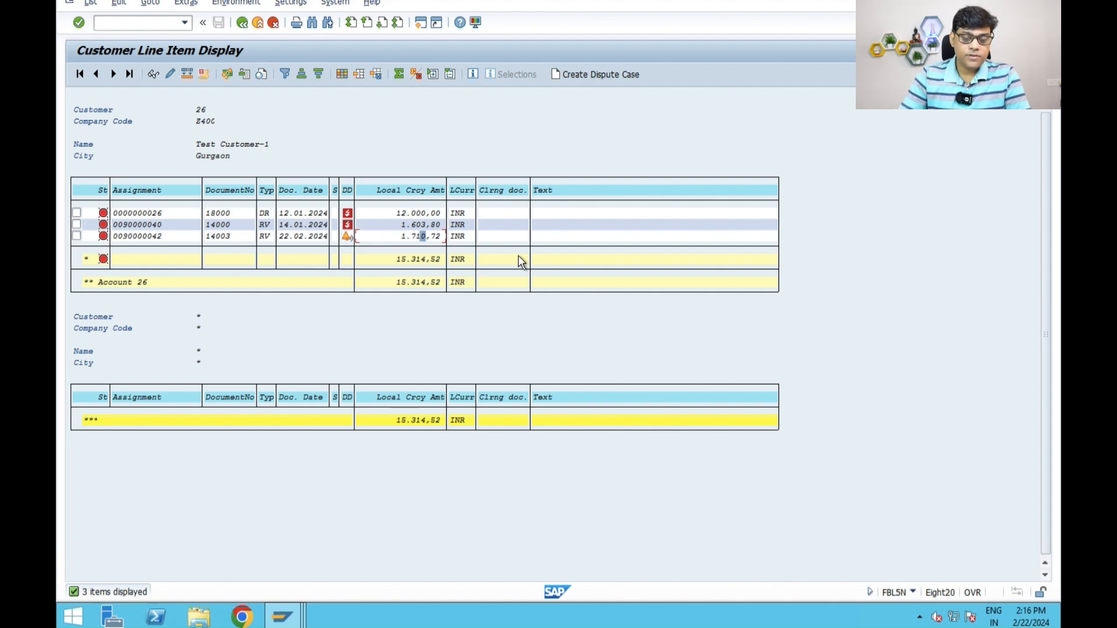
{"action": "left_click", "coordinate": [283, 617]}
{"action": "left_click", "coordinate": [462, 554]}
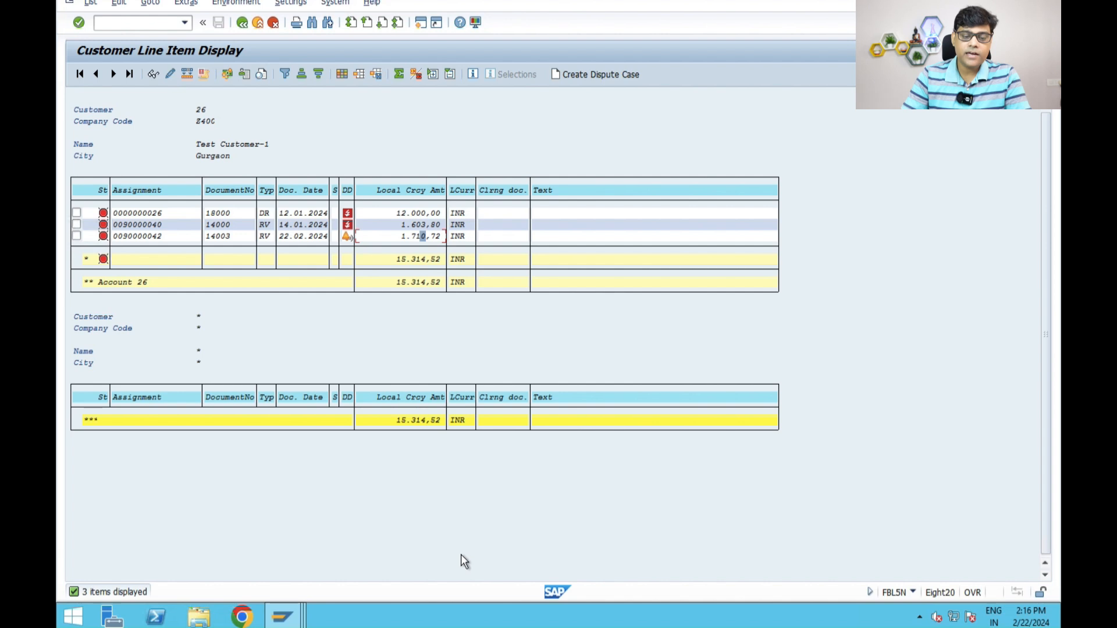
{"action": "left_click", "coordinate": [416, 236]}
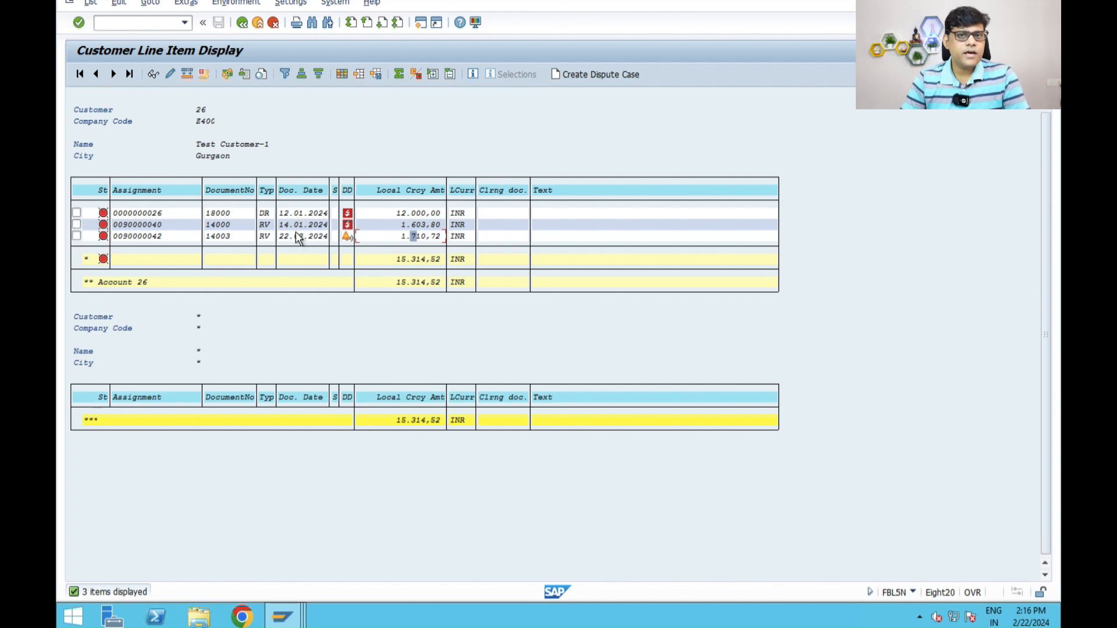
{"action": "left_click", "coordinate": [435, 235]}
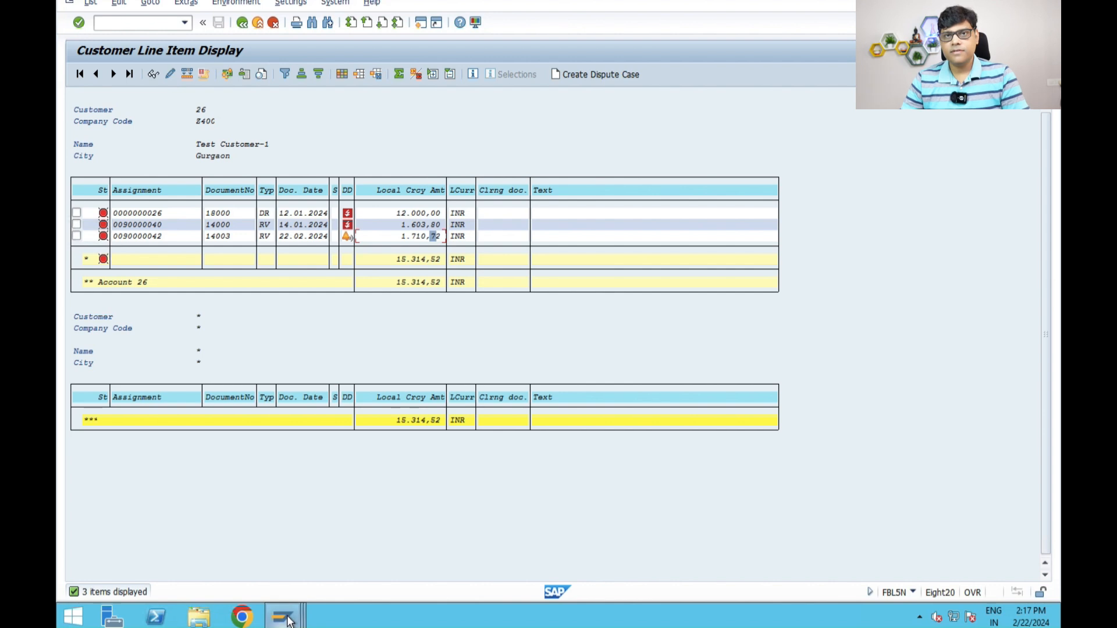
{"action": "mouse_move", "coordinate": [284, 615]}
{"action": "left_click", "coordinate": [787, 543]}
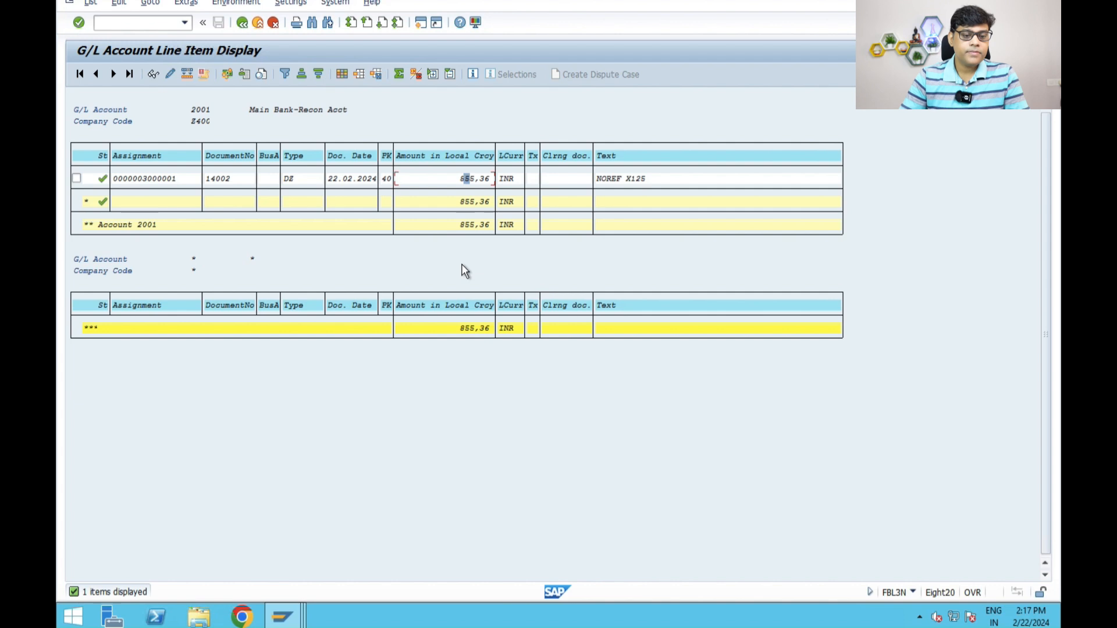
Open the EBS-Z400 bank statement file in Notepad, check its bank account line, and compare it with the line items of account 2001.
{"action": "left_click", "coordinate": [283, 616]}
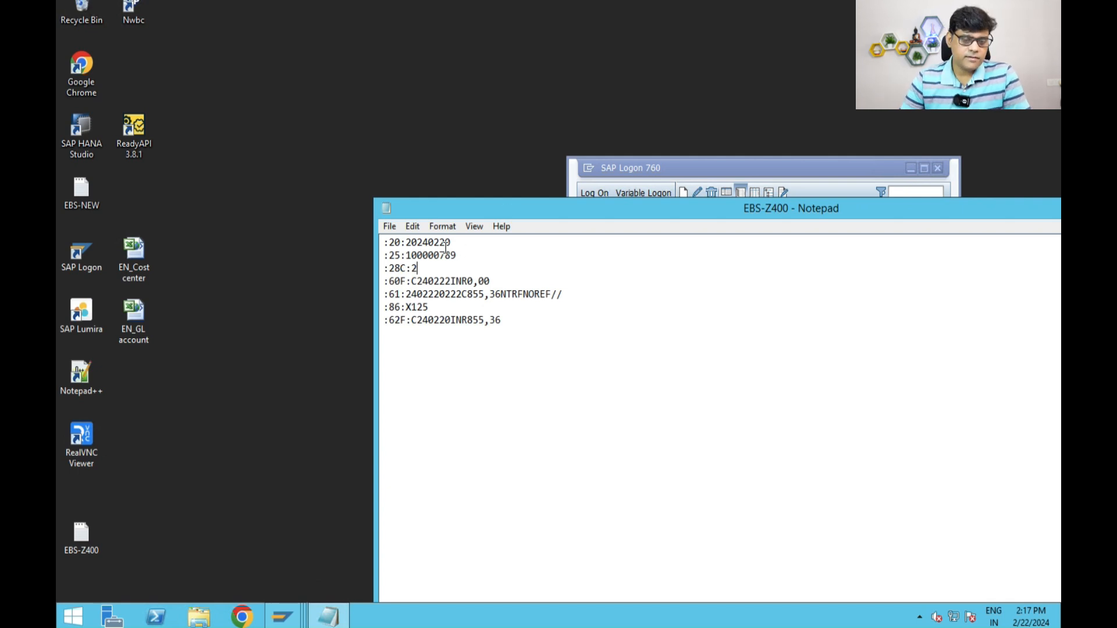
{"action": "left_click_drag", "start_coordinate": [406, 255], "coordinate": [468, 254]}
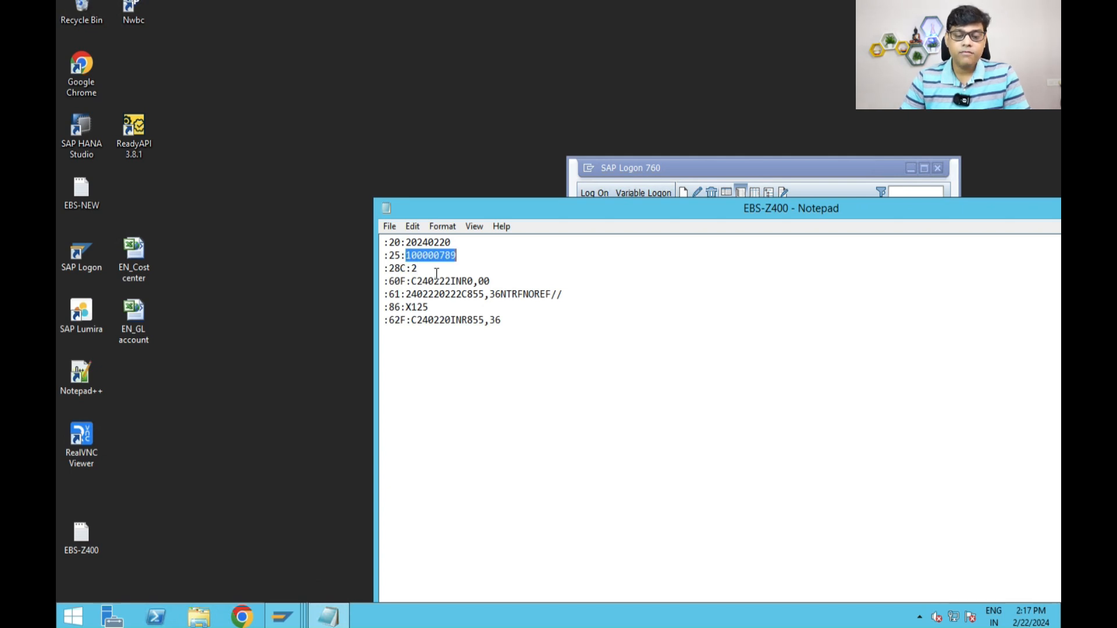
{"action": "left_click", "coordinate": [301, 620]}
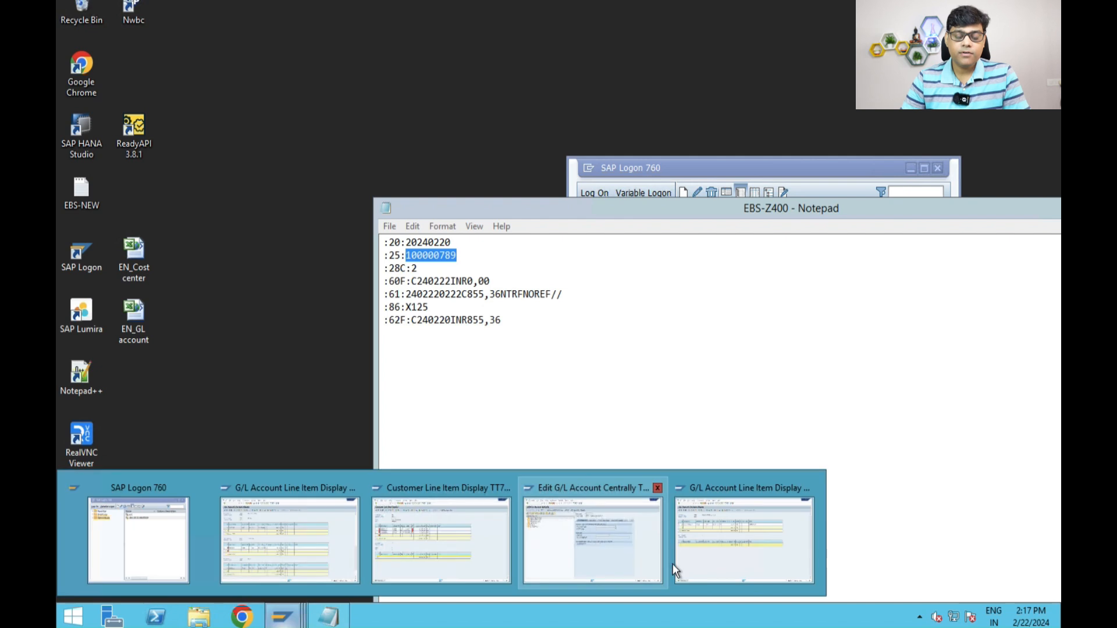
{"action": "left_click", "coordinate": [715, 557]}
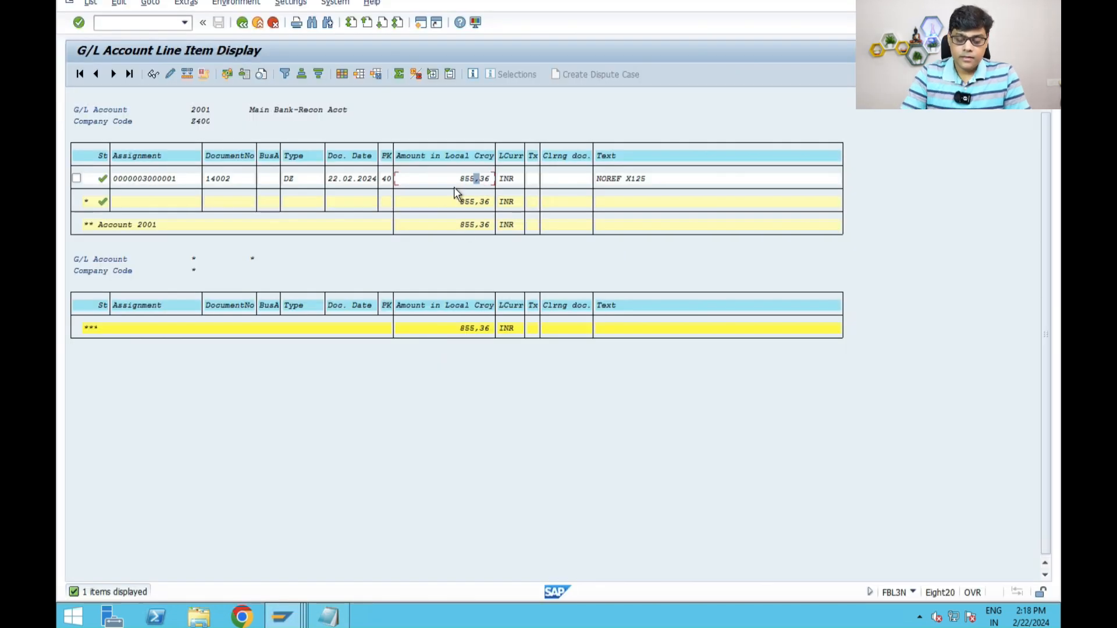
Set the opening balance in the :60F: line of the EBS-Z400 file to INR855,36.
{"action": "left_click", "coordinate": [338, 622]}
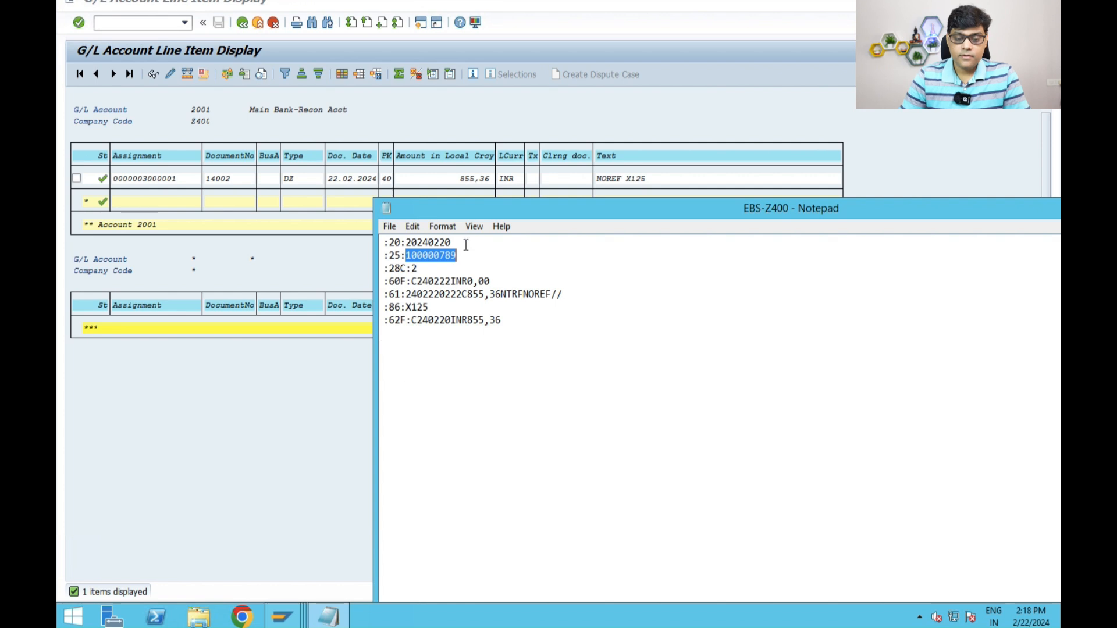
{"action": "left_click", "coordinate": [463, 293]}
{"action": "left_click", "coordinate": [475, 284]}
{"action": "key", "text": "BackSpace"}
{"action": "type", "text": "855"}
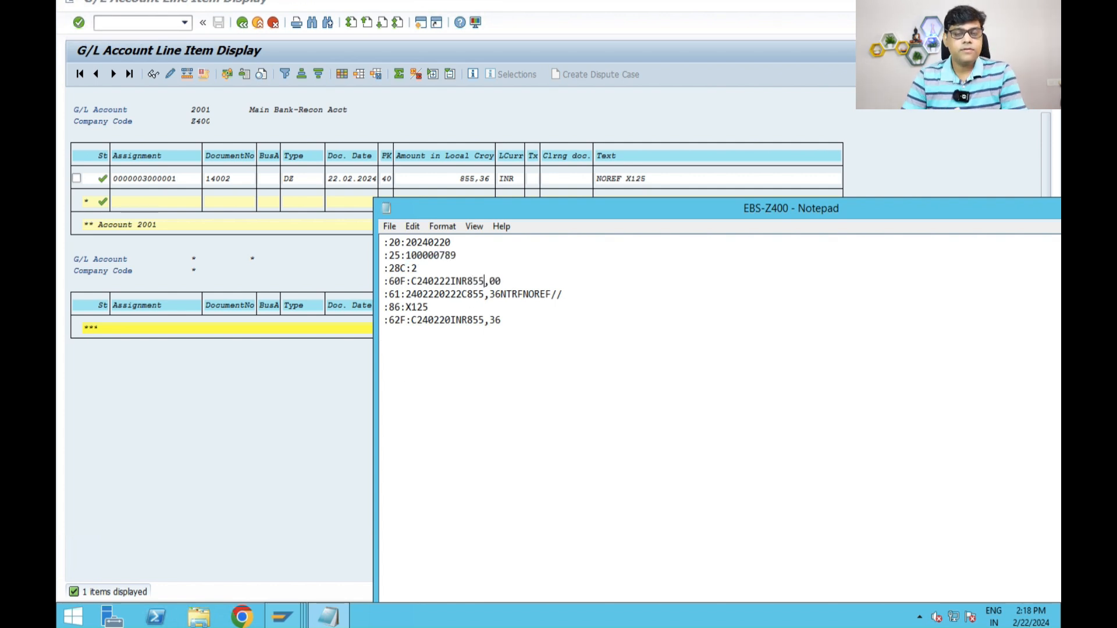
{"action": "left_click", "coordinate": [500, 281]}
{"action": "key", "text": "BackSpace"}
{"action": "key", "text": "BackSpace"}
{"action": "type", "text": "36"}
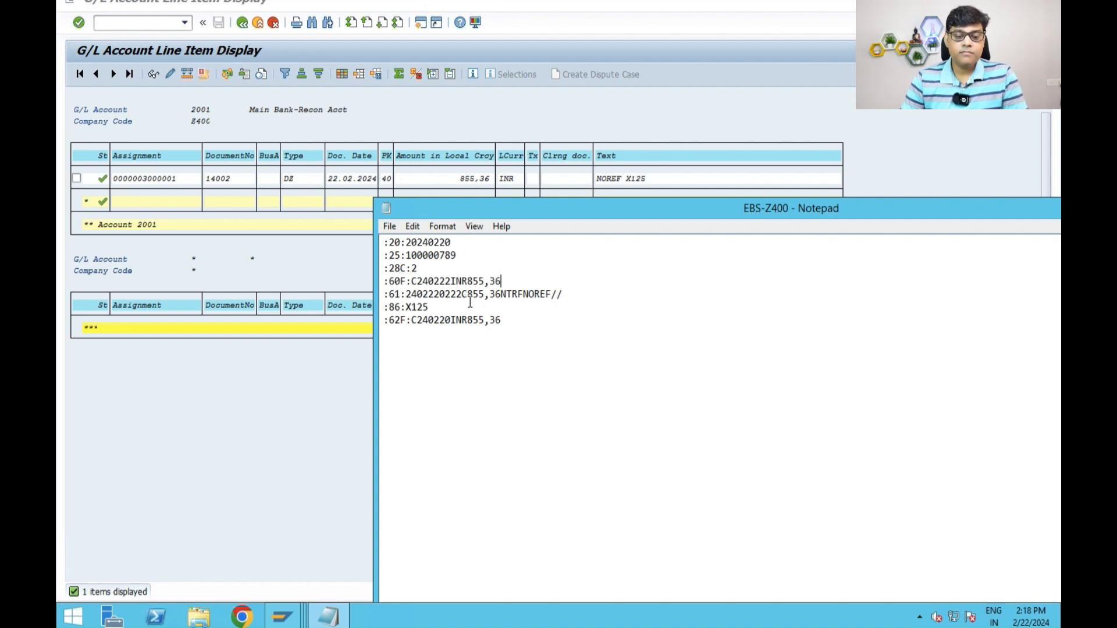
Copy the reference from the document header of the customer's open invoice dated 22.02.2024 in SAP.
{"action": "left_click", "coordinate": [261, 542]}
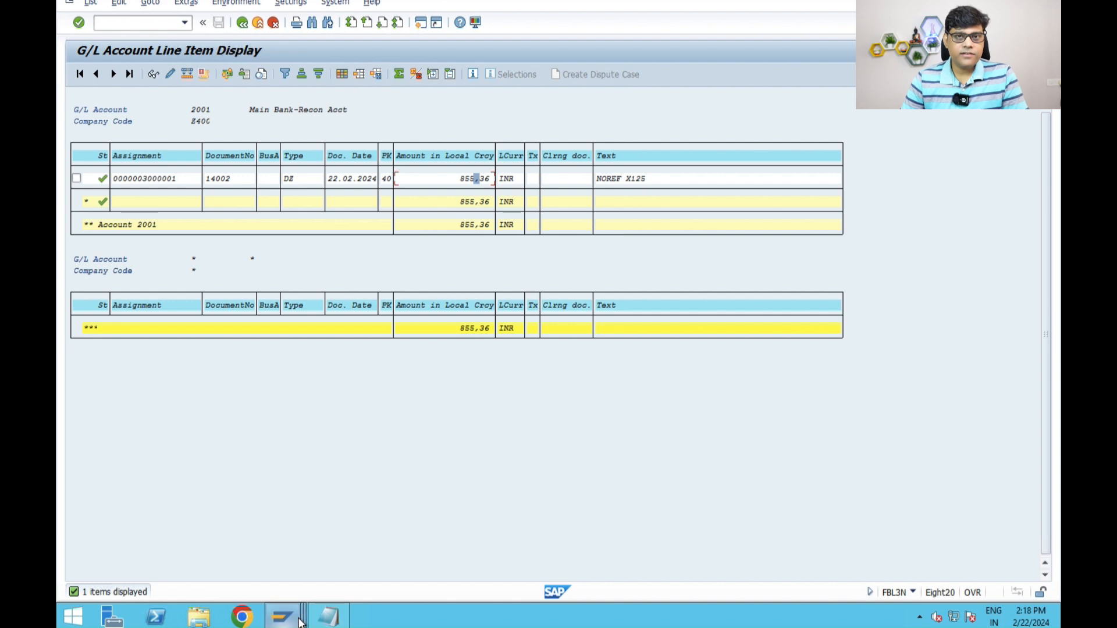
{"action": "mouse_move", "coordinate": [282, 617]}
{"action": "left_click", "coordinate": [447, 525]}
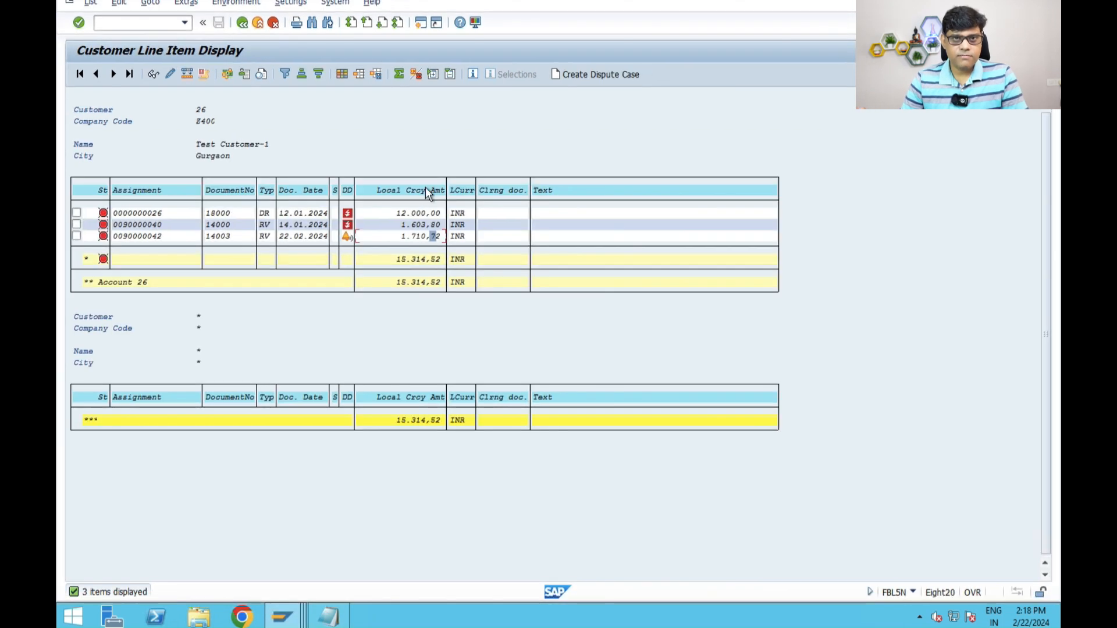
{"action": "double_click", "coordinate": [414, 235]}
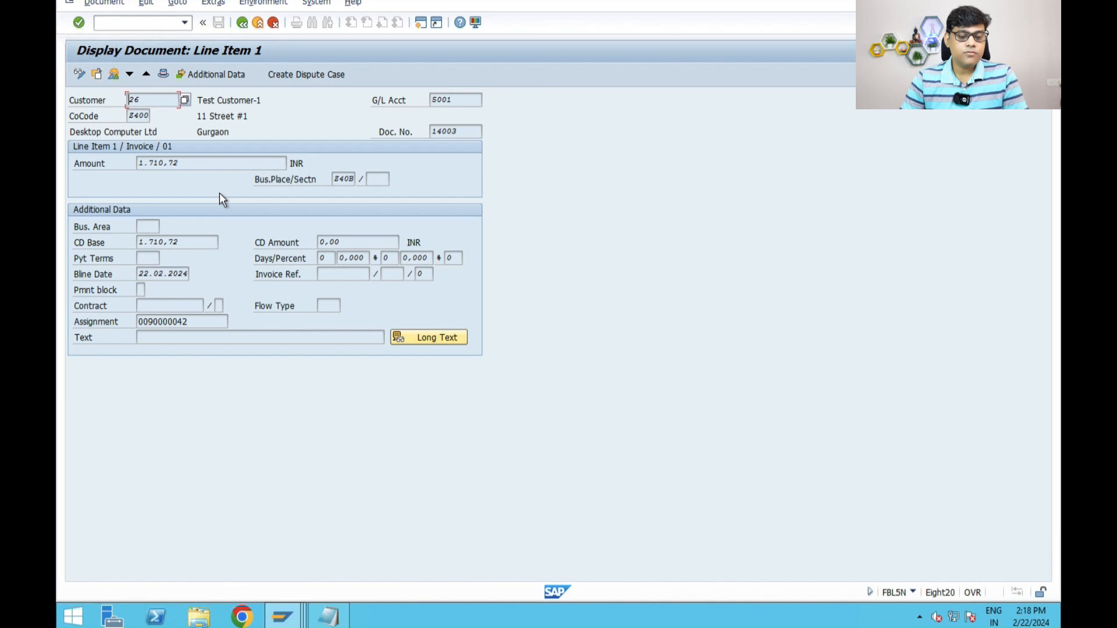
{"action": "left_click", "coordinate": [96, 76]}
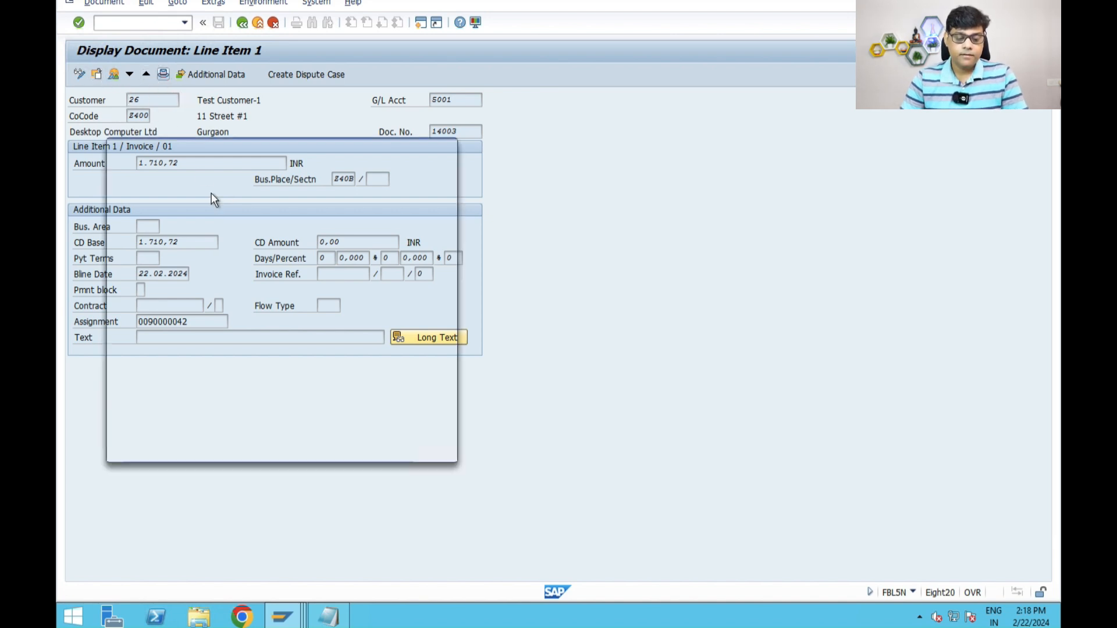
{"action": "left_click_drag", "start_coordinate": [235, 249], "coordinate": [188, 249]}
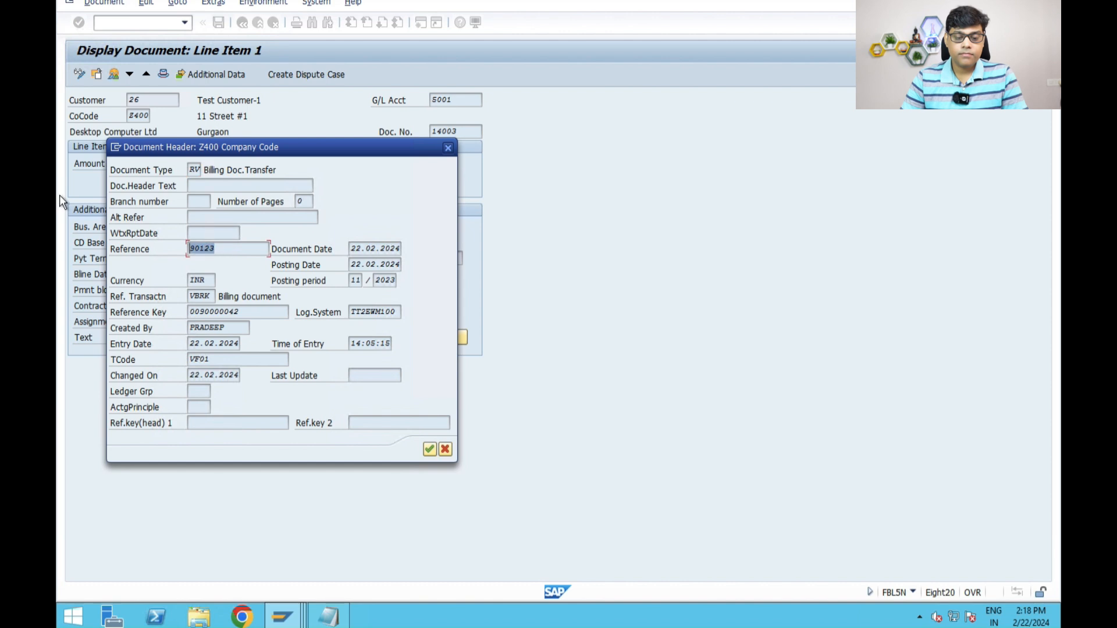
{"action": "key", "text": "ctrl+c"}
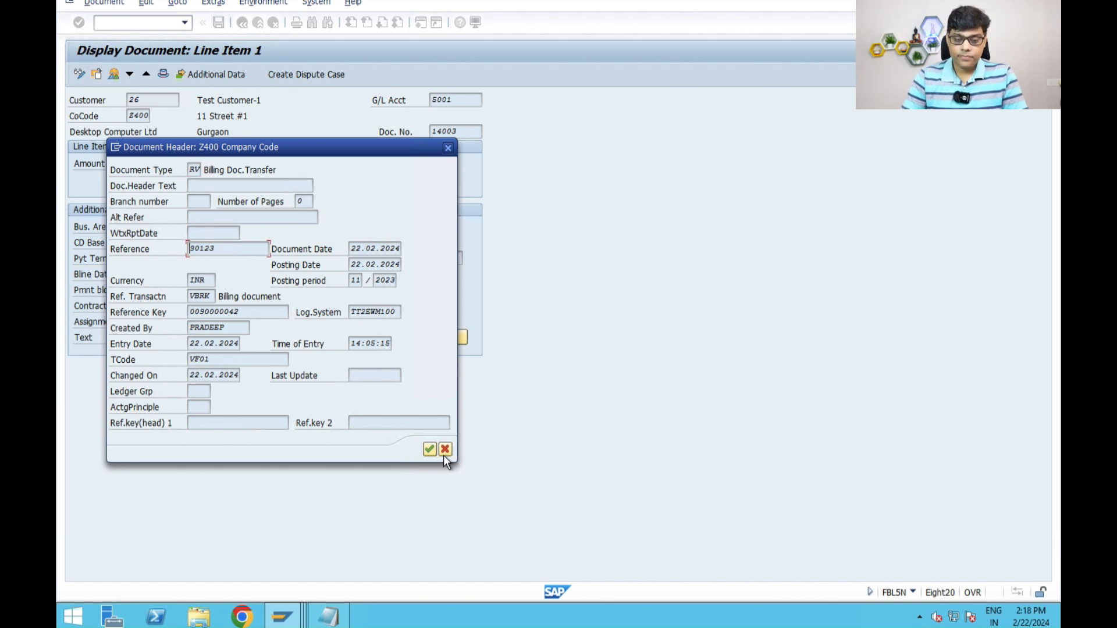
{"action": "left_click", "coordinate": [446, 450]}
Replace the reference in the :86: line of the EBS-Z400 file with 90123.
{"action": "left_click", "coordinate": [329, 617]}
{"action": "left_click", "coordinate": [433, 295]}
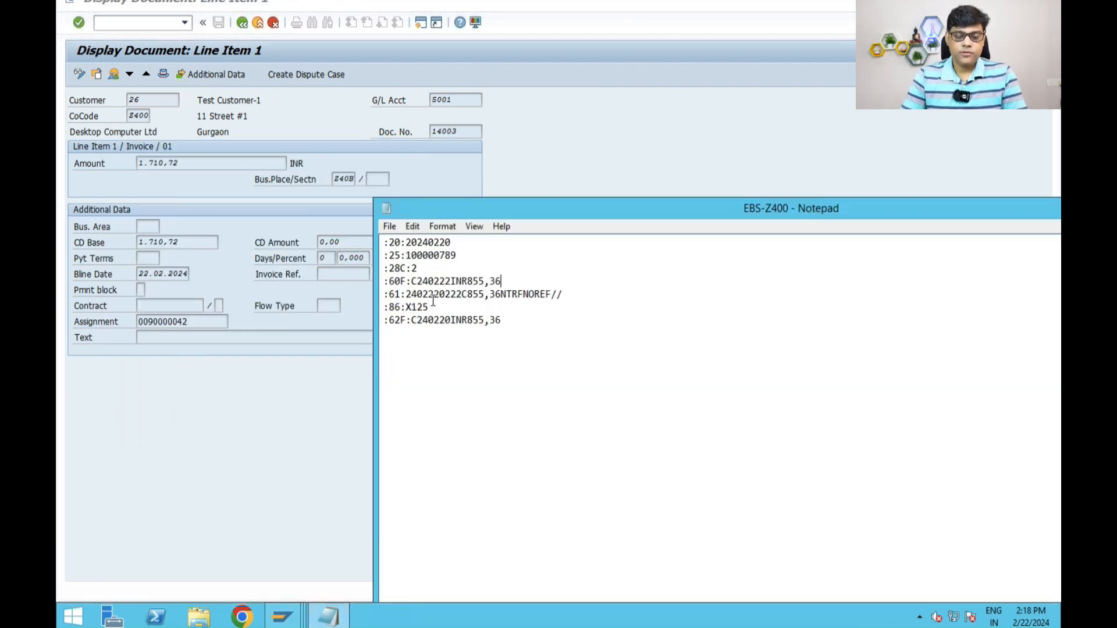
{"action": "left_click", "coordinate": [450, 309]}
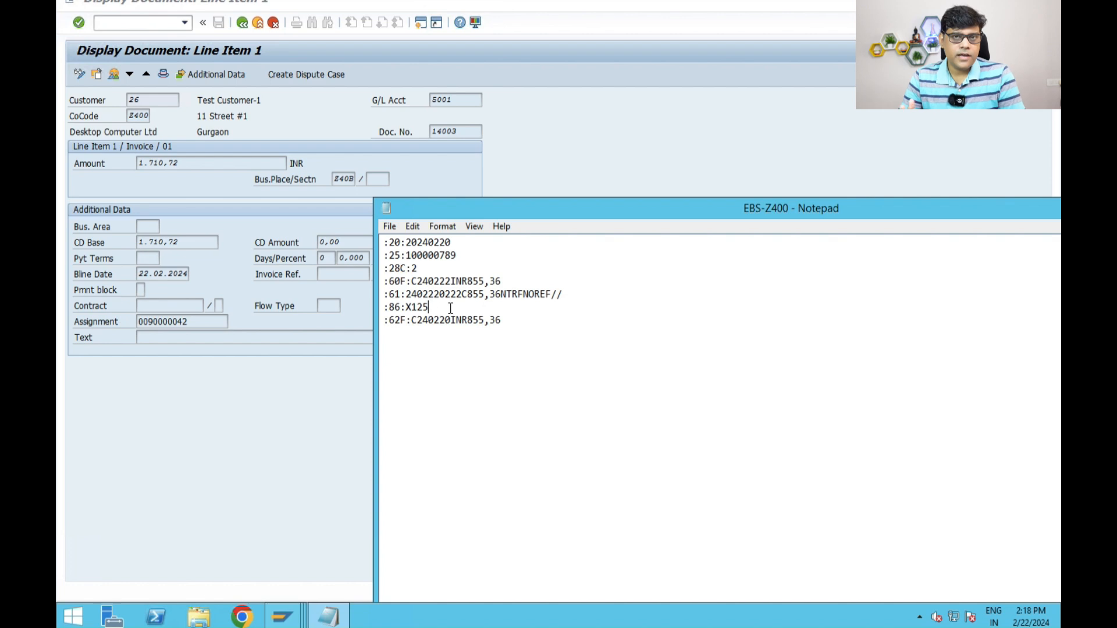
{"action": "key", "text": "BackSpace"}
{"action": "key", "text": "BackSpace"}
{"action": "key", "text": "BackSpace"}
{"action": "key", "text": "BackSpace"}
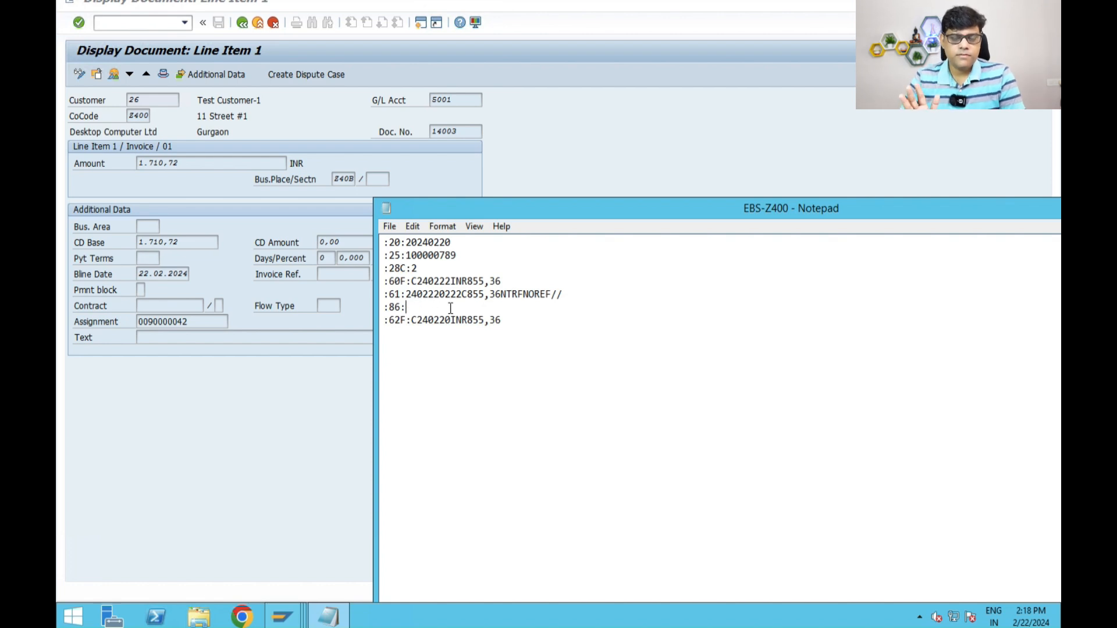
{"action": "type", "text": "90123"}
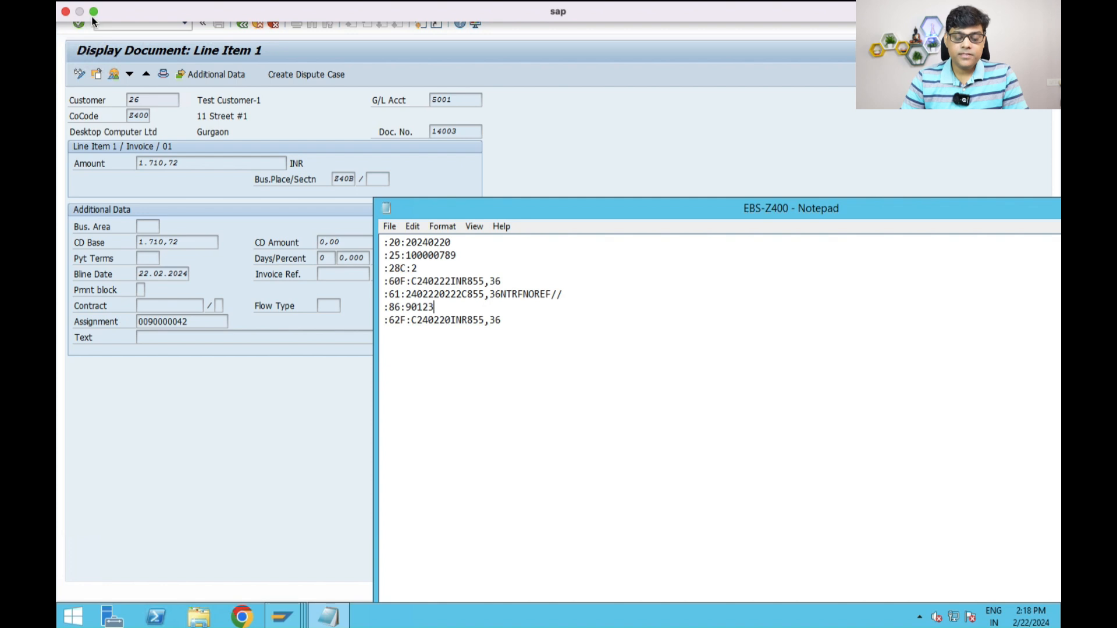
Look up the total in cell D7 of the Numbers spreadsheet and set the :62F: closing balance in the EBS-Z400 file to 2566,08.
{"action": "left_click", "coordinate": [89, 15]}
{"action": "left_click", "coordinate": [204, 380]}
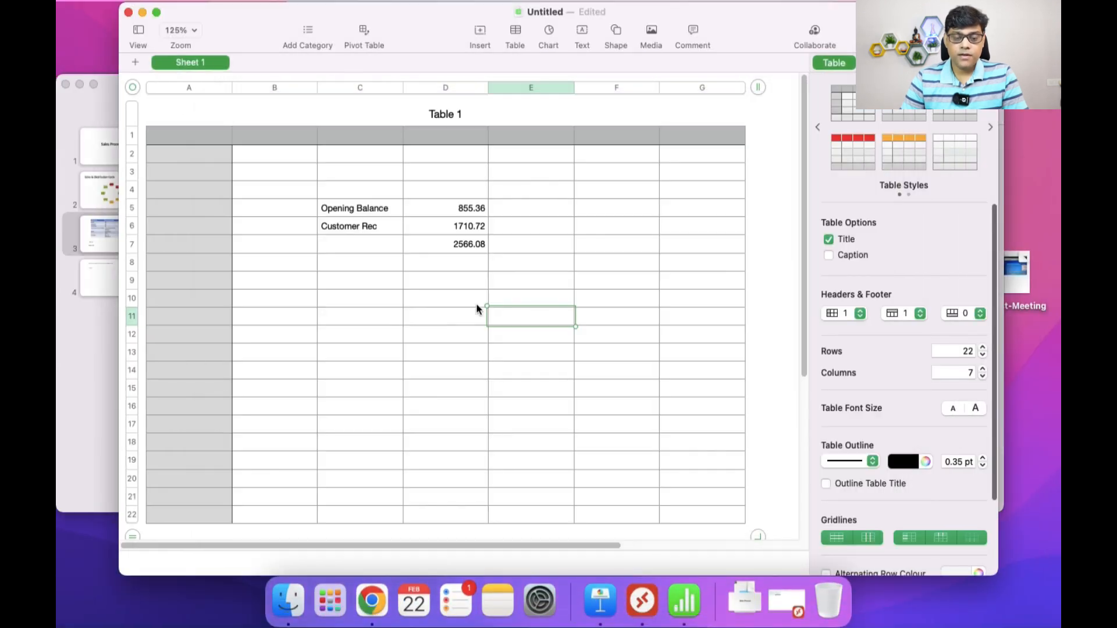
{"action": "left_click", "coordinate": [451, 250]}
{"action": "key", "text": "super+Tab"}
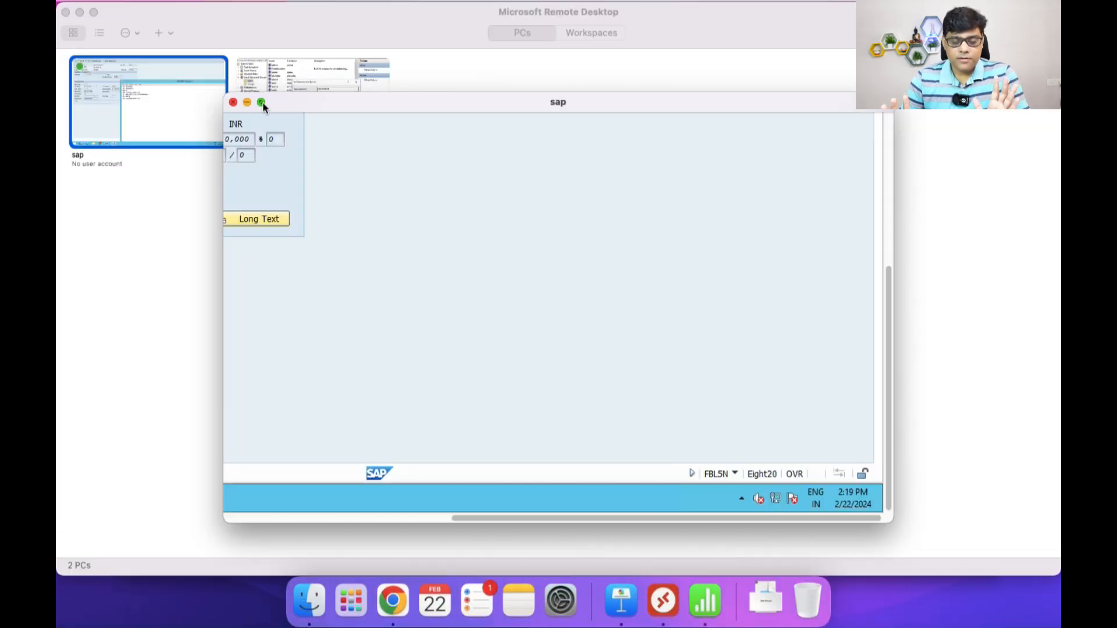
{"action": "left_click", "coordinate": [261, 104]}
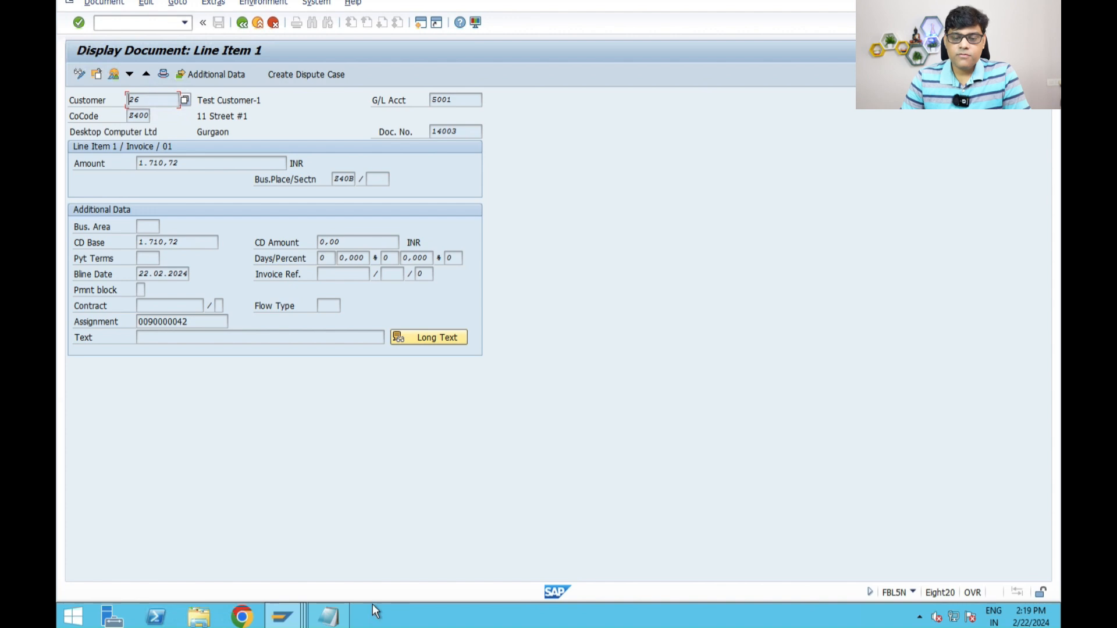
{"action": "left_click", "coordinate": [332, 615]}
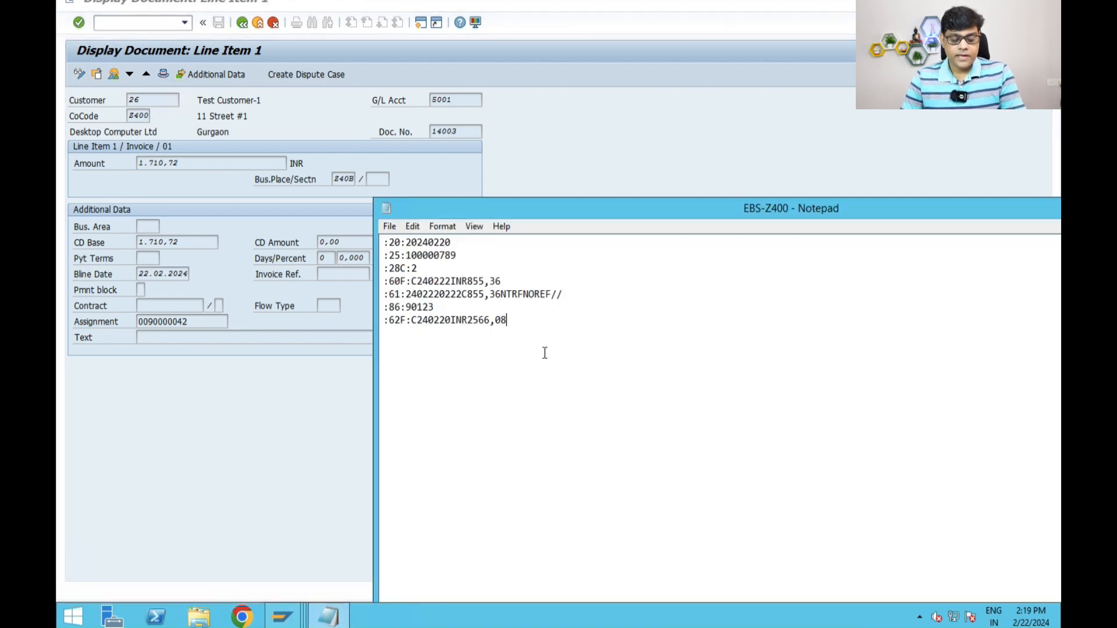
Reposition the Notepad window so the whole statement is in view and try to save the EBS-Z400 file.
{"action": "left_click_drag", "start_coordinate": [669, 219], "coordinate": [569, 137]}
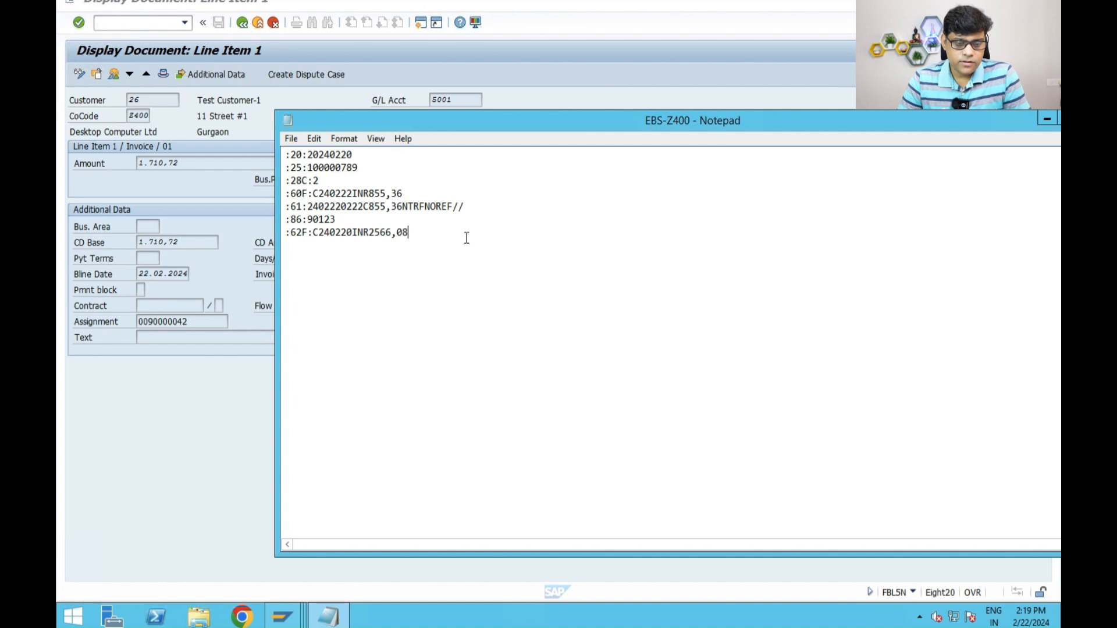
{"action": "key", "text": "super+s"}
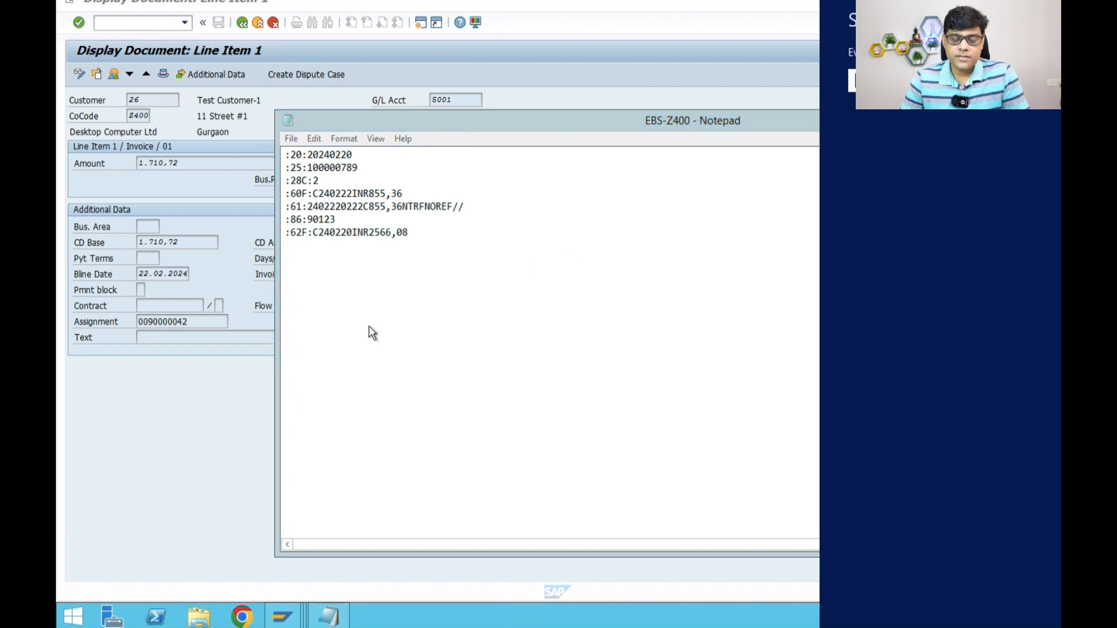
{"action": "left_click", "coordinate": [469, 333]}
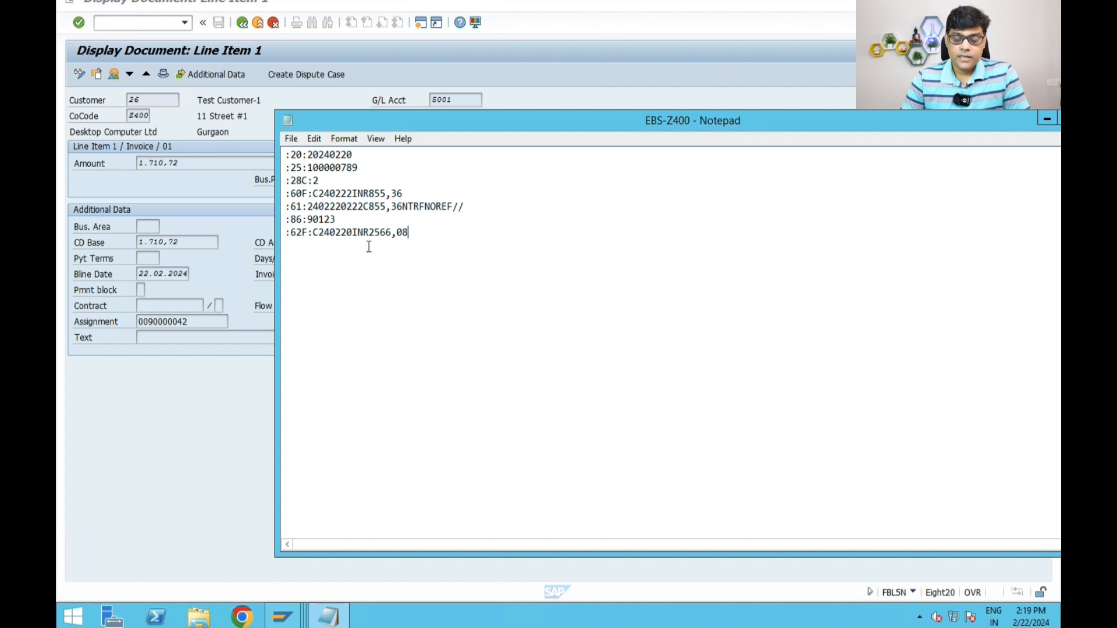
Go back to the customer line item list, review it along with bank account 2001's line items, and return to the EBS-Z400 file.
{"action": "left_click", "coordinate": [217, 387]}
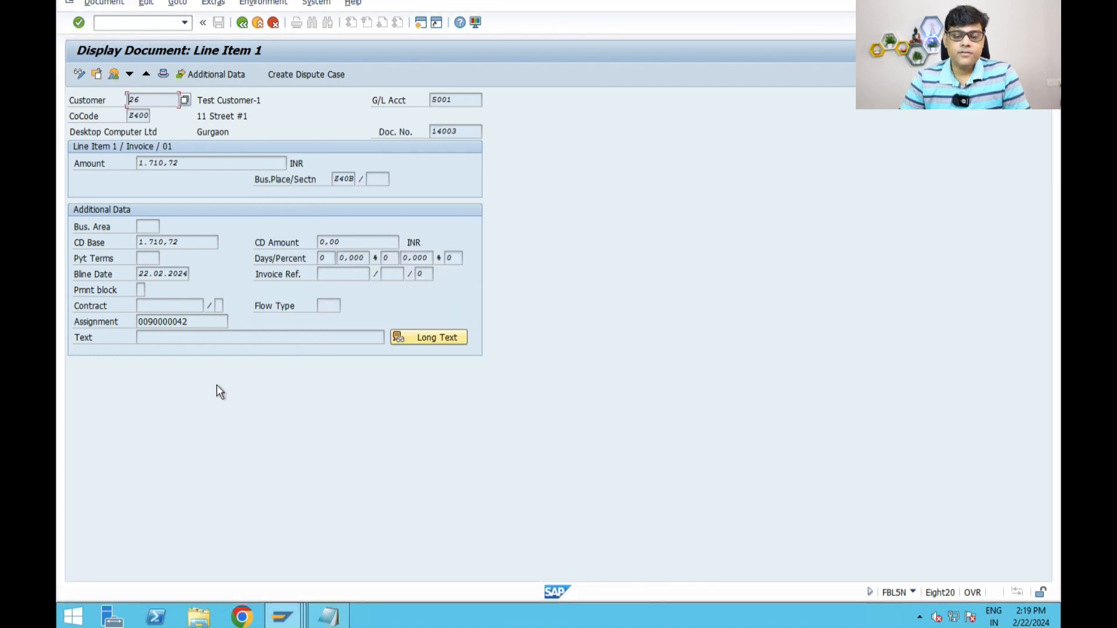
{"action": "left_click", "coordinate": [243, 24]}
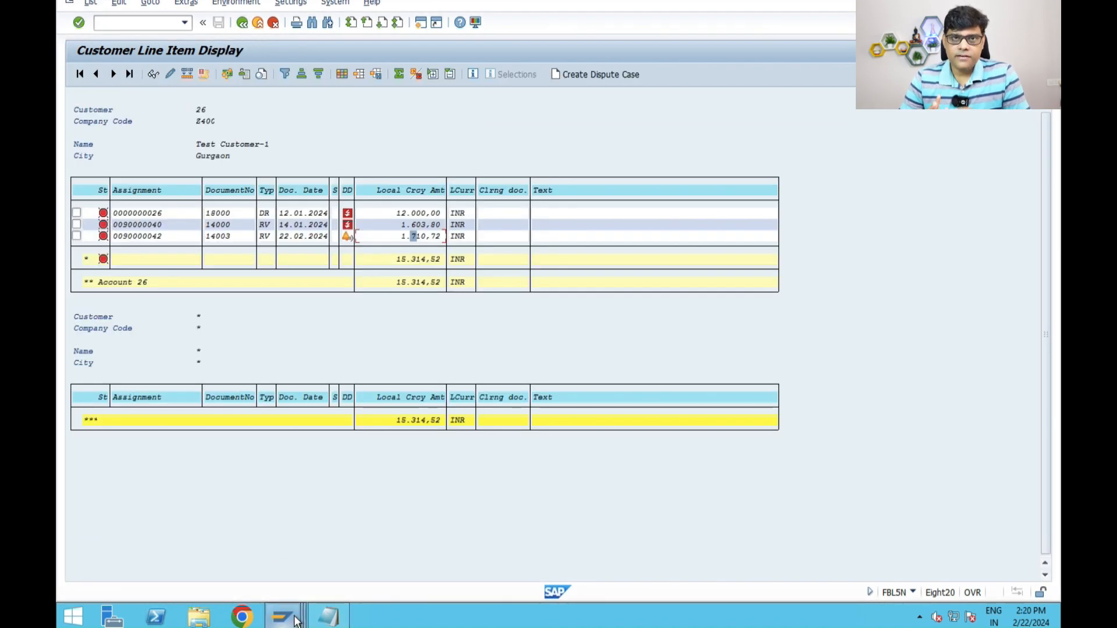
{"action": "mouse_move", "coordinate": [296, 622]}
{"action": "left_click", "coordinate": [753, 533]}
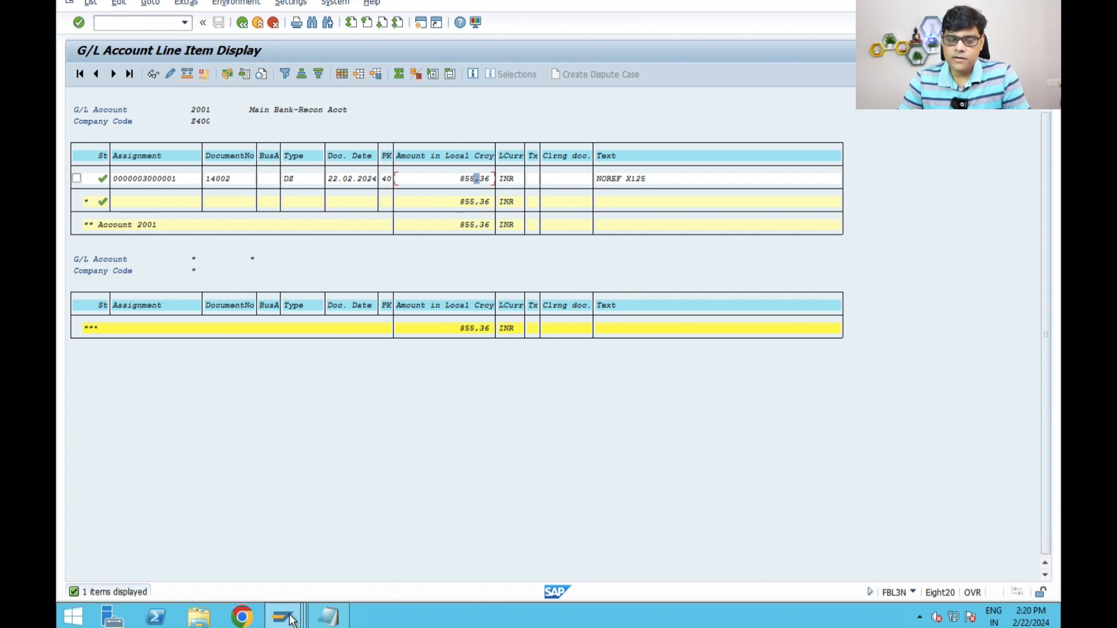
{"action": "mouse_move", "coordinate": [291, 620]}
{"action": "left_click", "coordinate": [446, 536]}
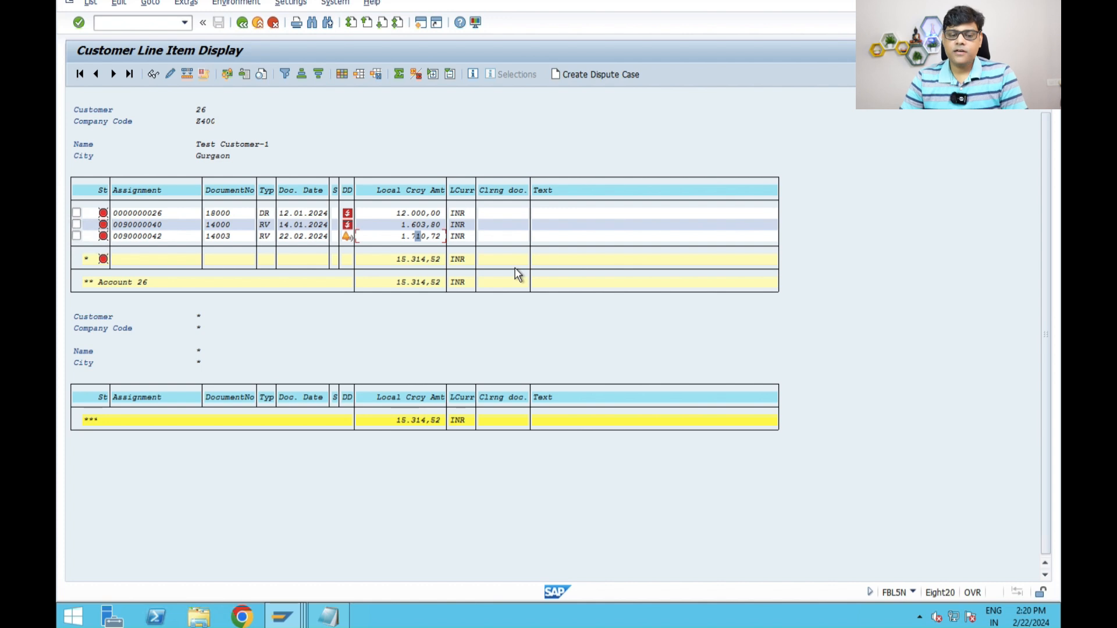
{"action": "left_click", "coordinate": [336, 622]}
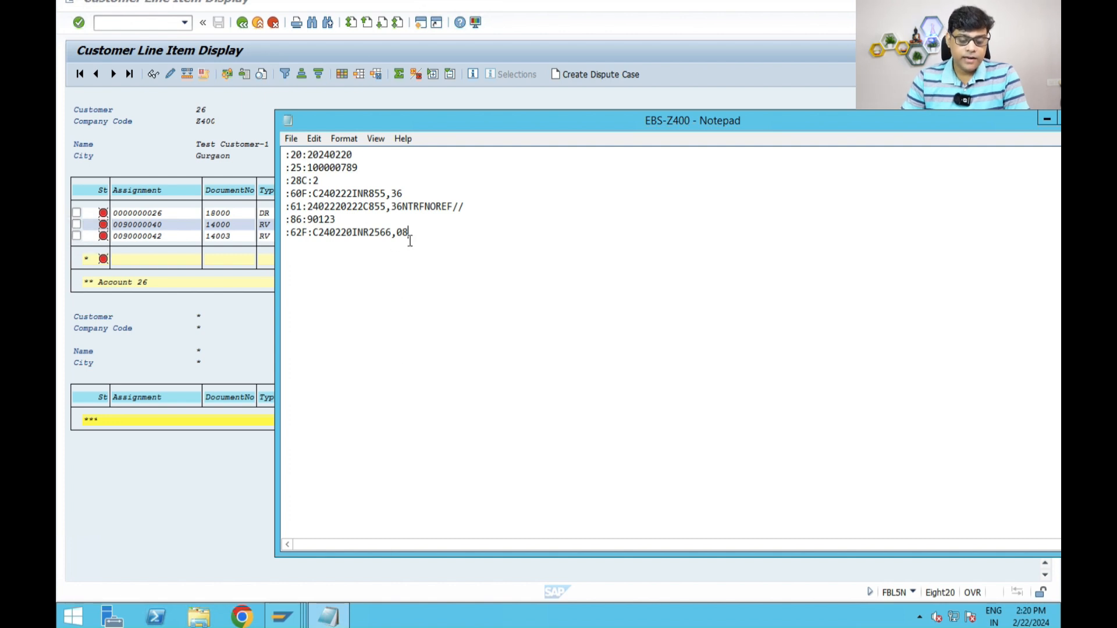
Check the amount of the 22.02.2024 invoice in the customer line items and move the Notepad window clear of the list.
{"action": "left_click", "coordinate": [237, 309]}
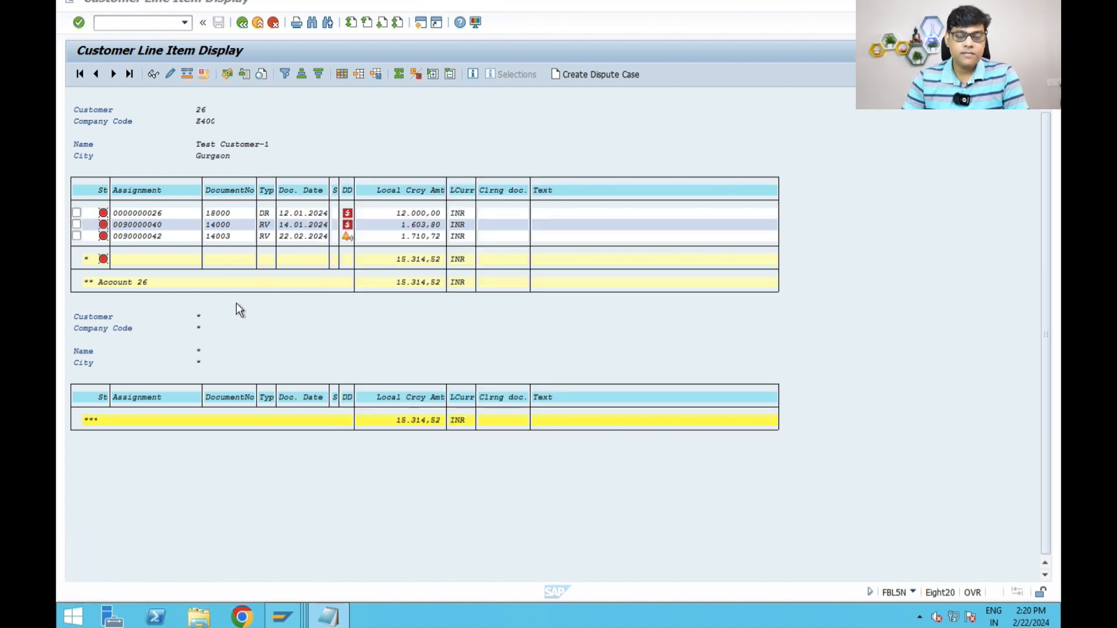
{"action": "left_click", "coordinate": [419, 237]}
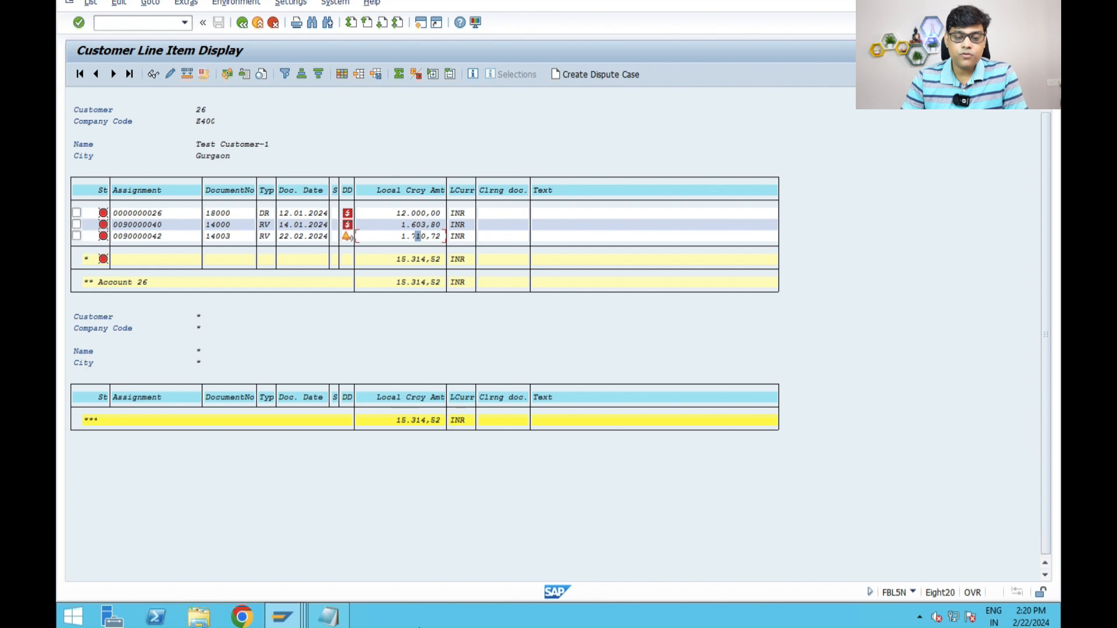
{"action": "left_click", "coordinate": [329, 616]}
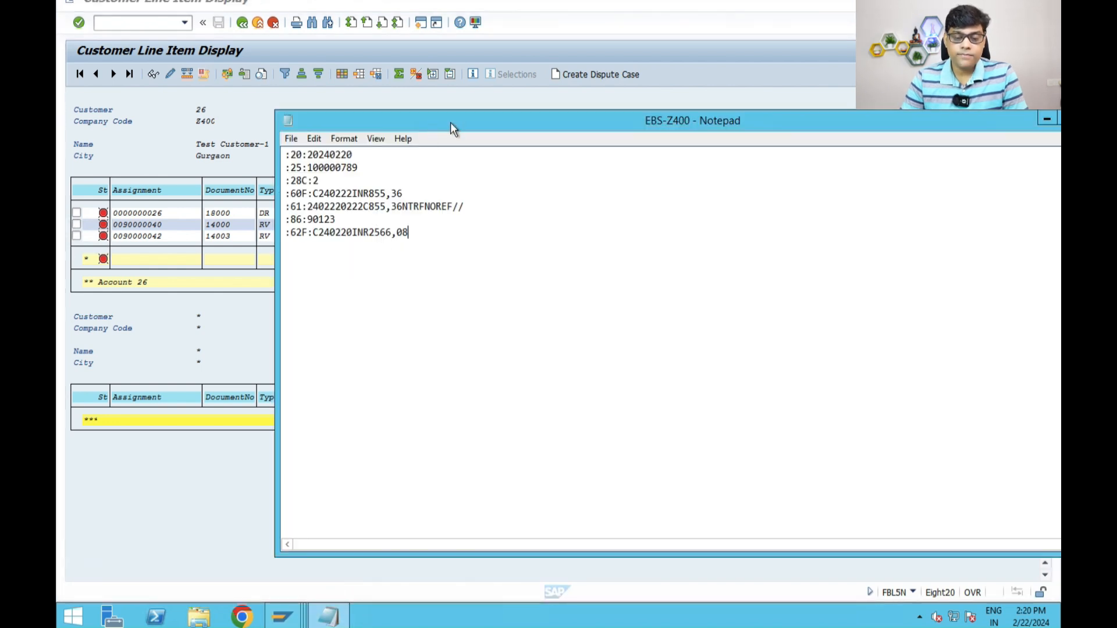
{"action": "left_click_drag", "start_coordinate": [451, 123], "coordinate": [673, 124]}
{"action": "left_click", "coordinate": [433, 246]}
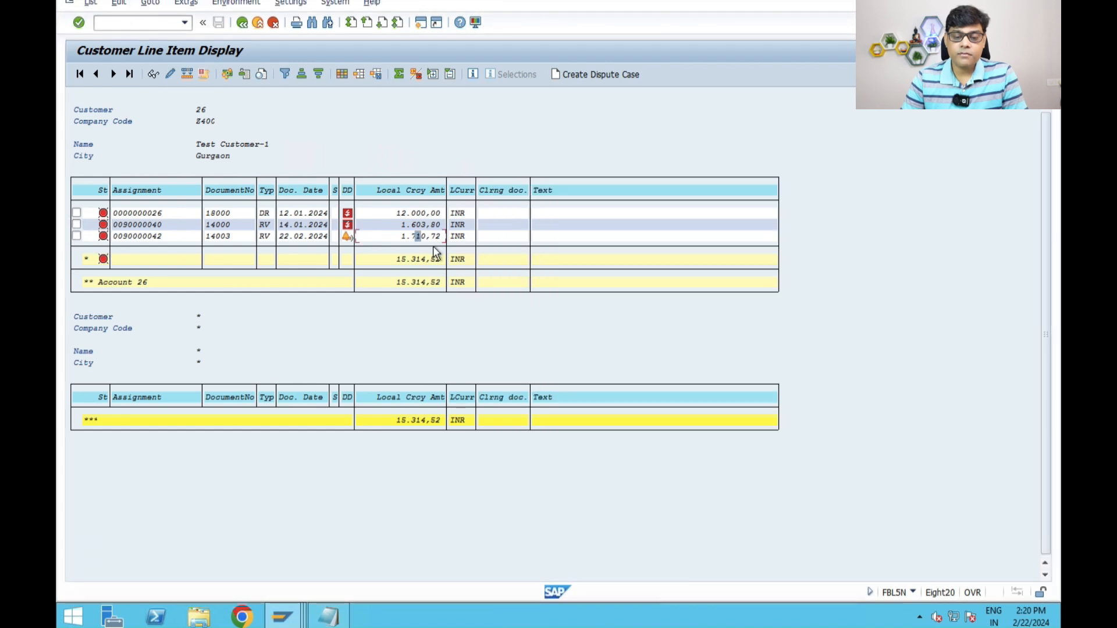
{"action": "left_click", "coordinate": [329, 616]}
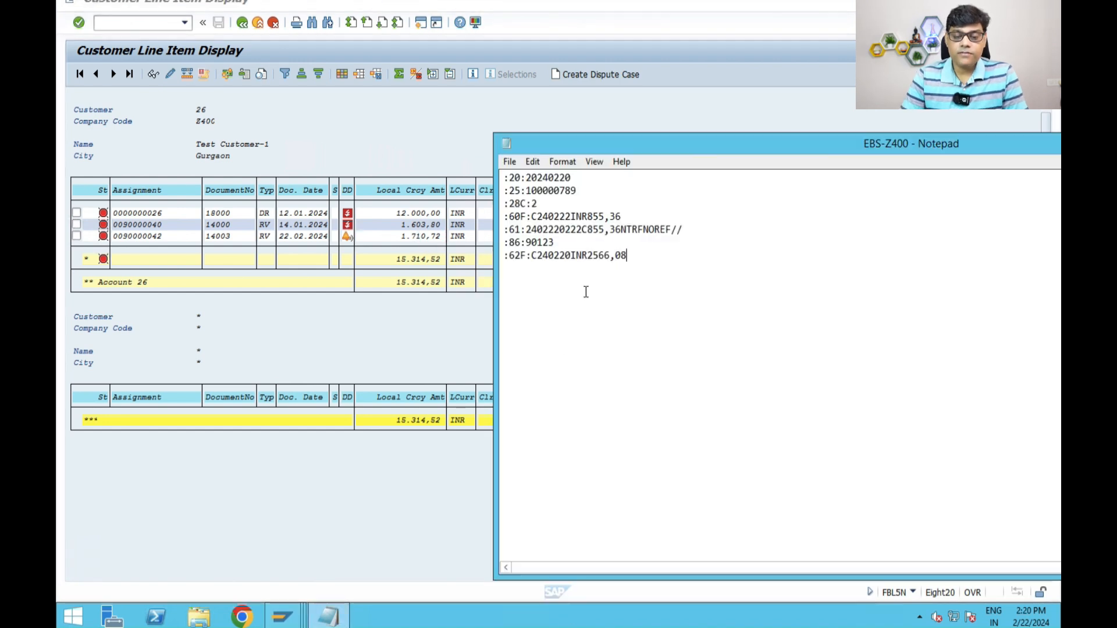
Set the transaction amount in the :61: line of the EBS-Z400 file to 1710,72 and close the file.
{"action": "left_click", "coordinate": [605, 231]}
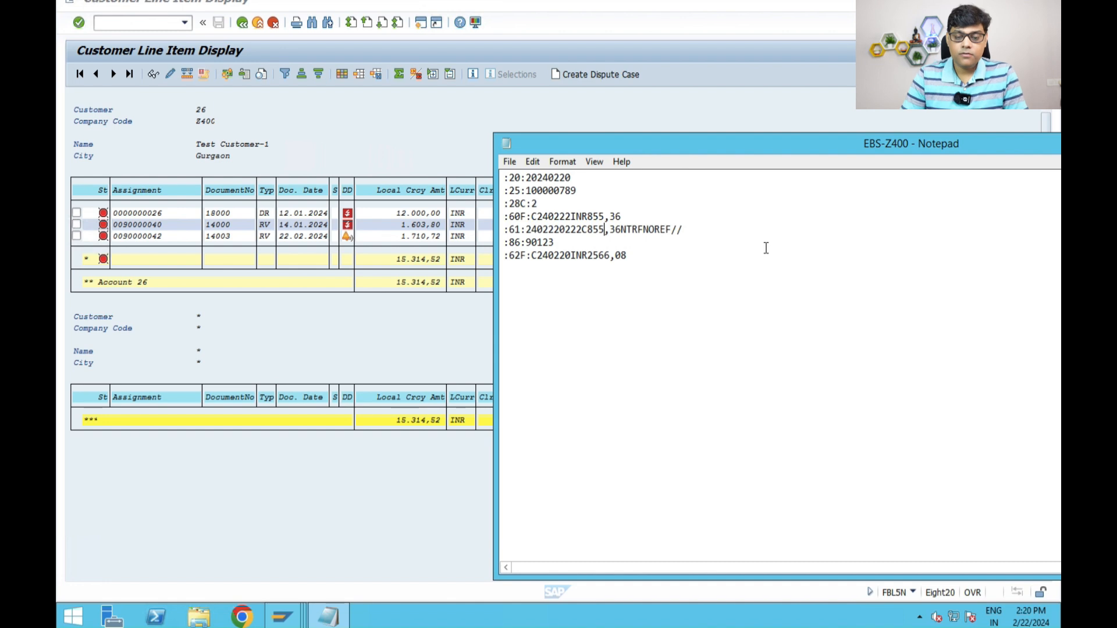
{"action": "key", "text": "BackSpace"}
{"action": "key", "text": "BackSpace"}
{"action": "key", "text": "BackSpace"}
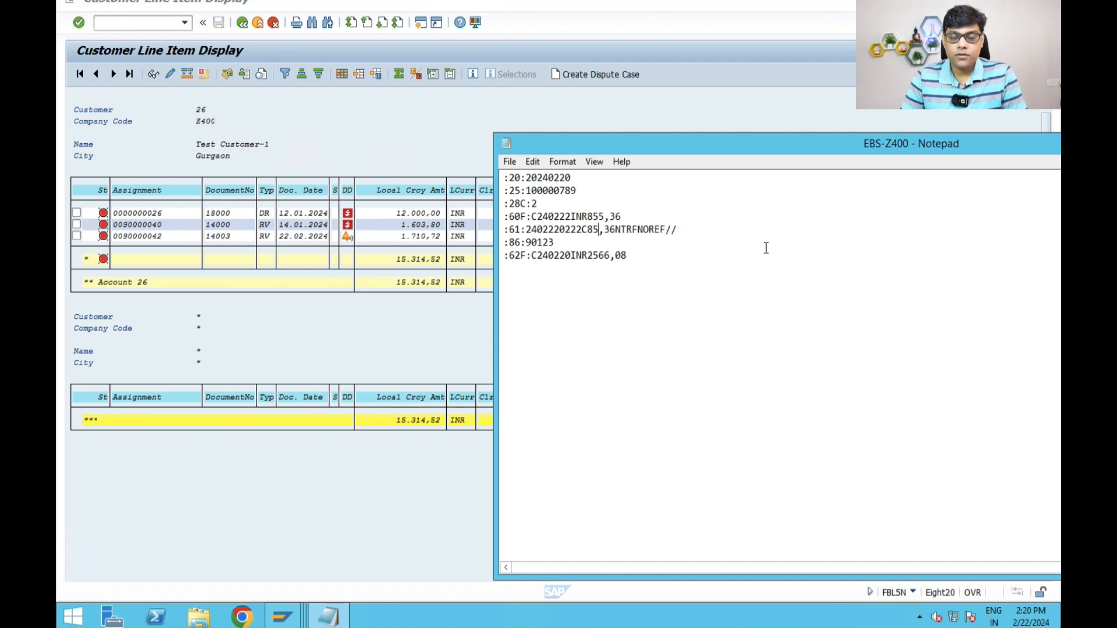
{"action": "type", "text": "1710"}
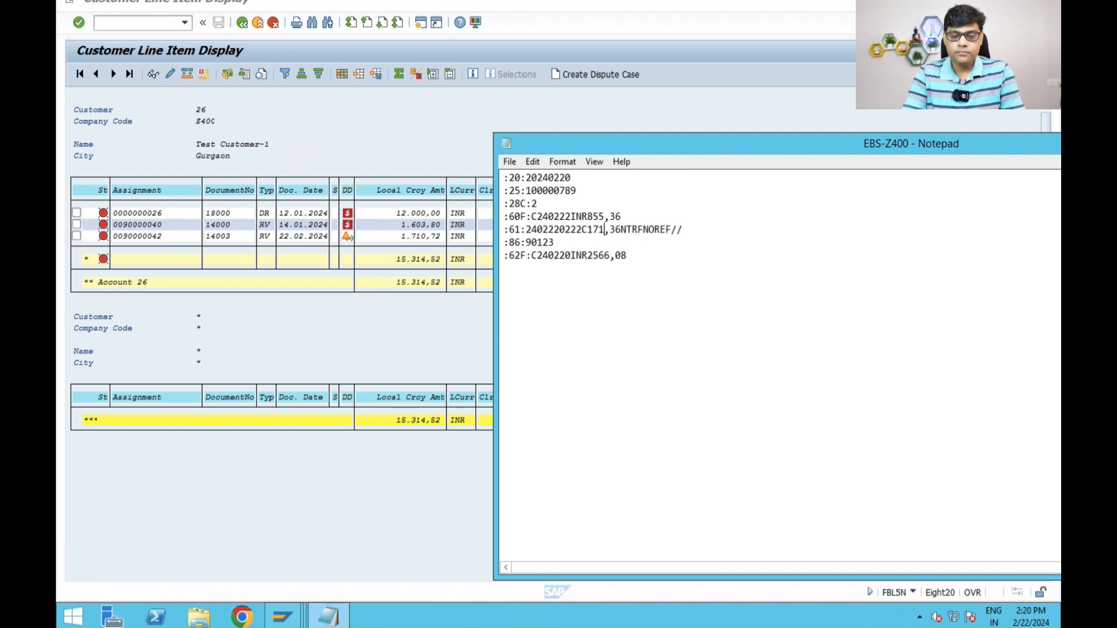
{"action": "key", "text": "Right"}
{"action": "key", "text": "Right"}
{"action": "key", "text": "Right"}
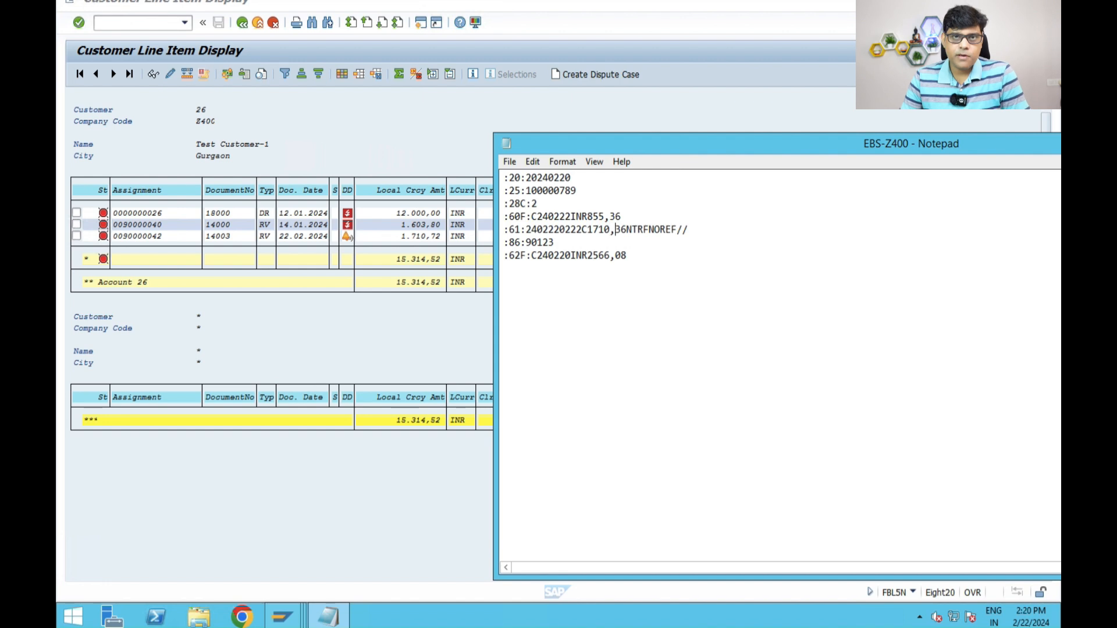
{"action": "key", "text": "BackSpace"}
{"action": "key", "text": "BackSpace"}
{"action": "type", "text": "72"}
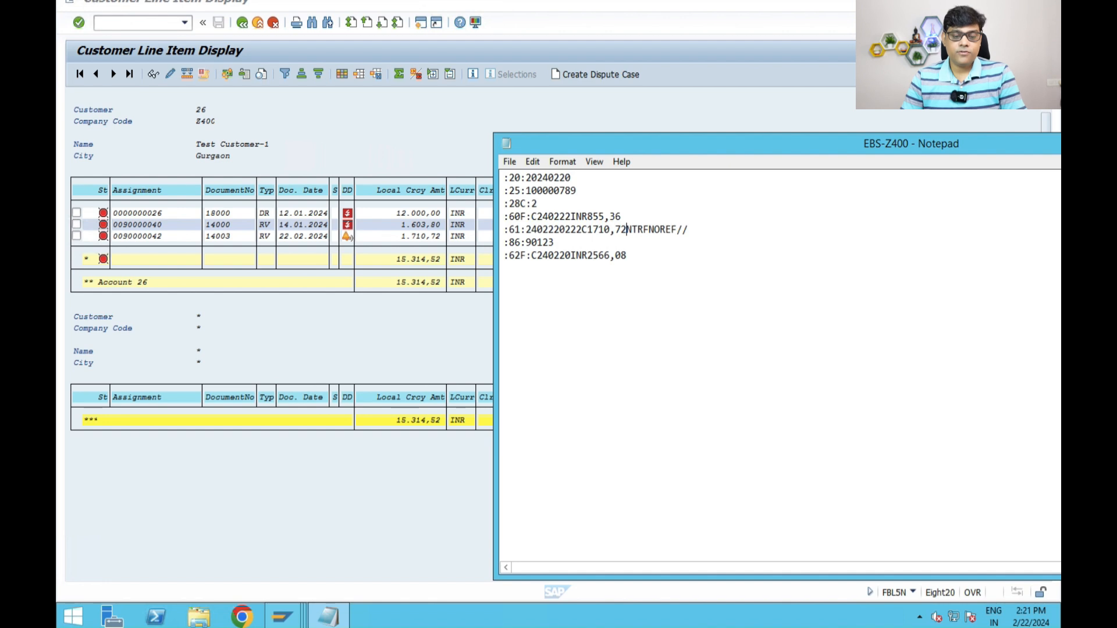
{"action": "left_click_drag", "start_coordinate": [812, 142], "coordinate": [492, 62]}
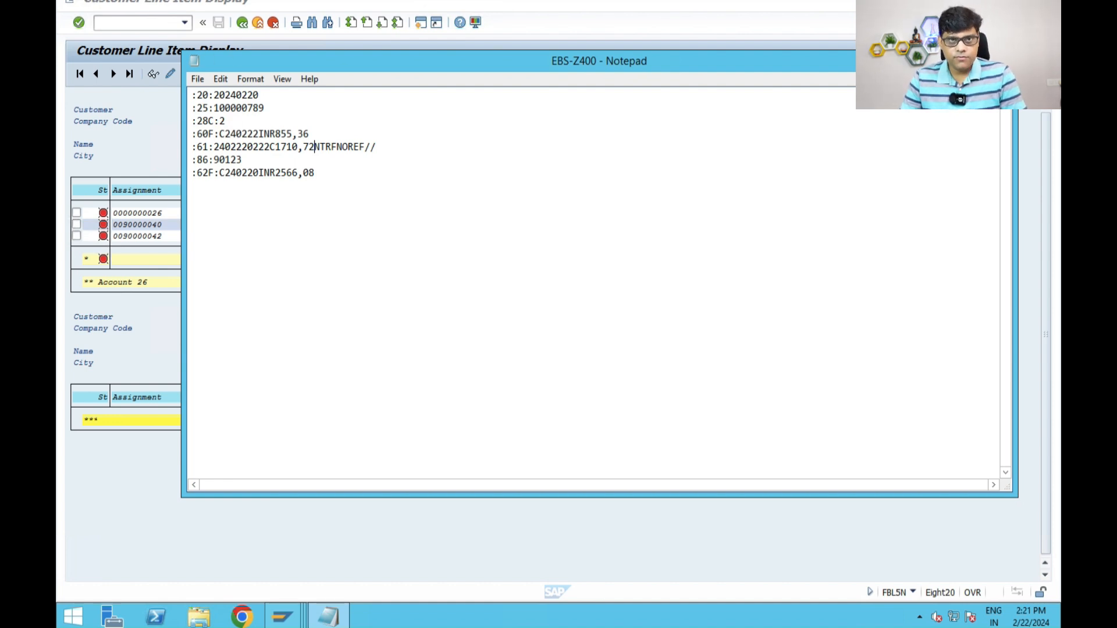
{"action": "key", "text": "alt+F4"}
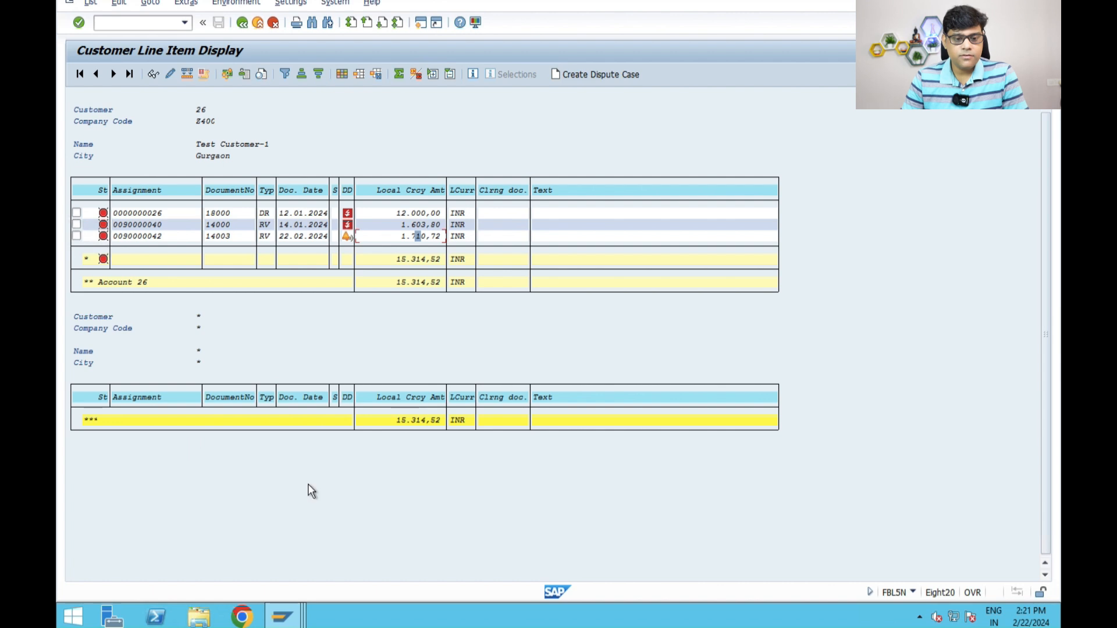
Switch to the G/L account line item display of bank account 2001 and open a new SAP session from it.
{"action": "mouse_move", "coordinate": [288, 618]}
{"action": "mouse_move", "coordinate": [365, 508]}
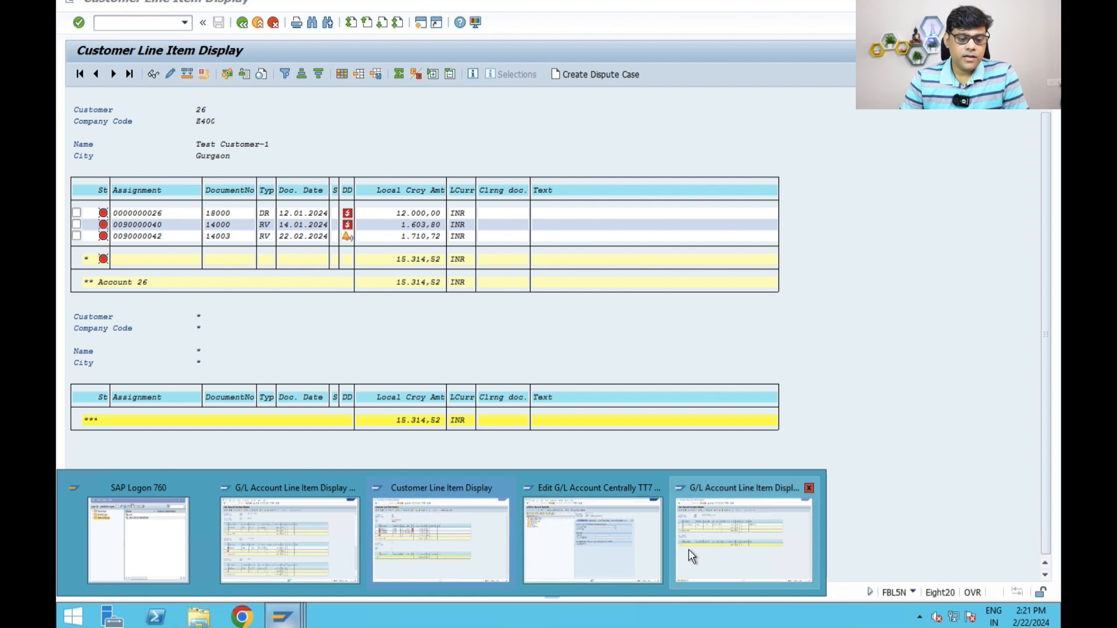
{"action": "left_click", "coordinate": [767, 549]}
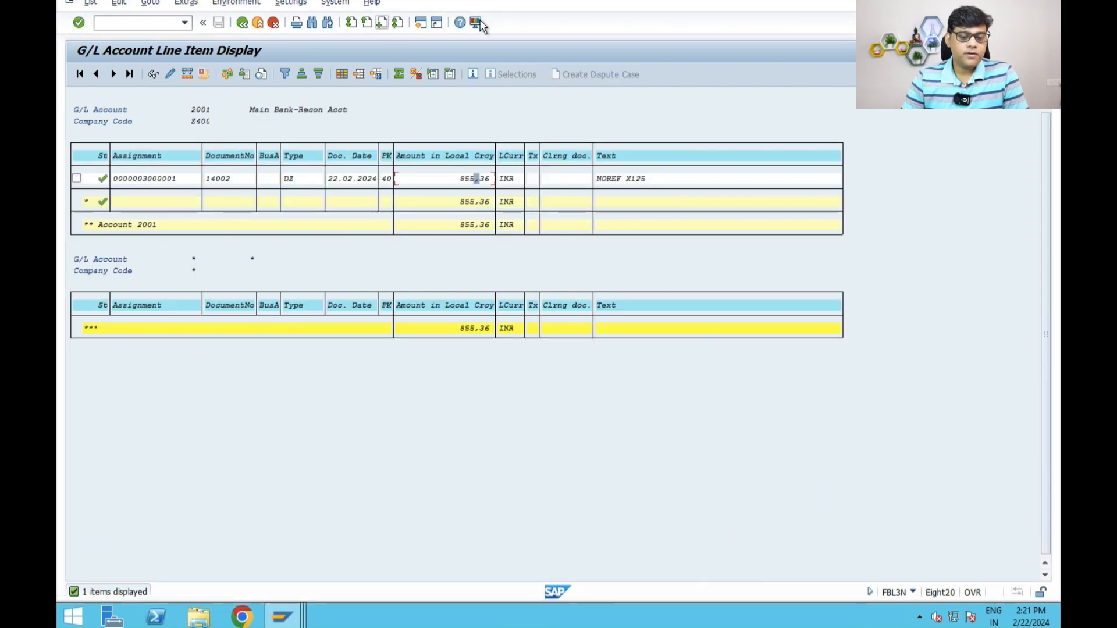
{"action": "left_click", "coordinate": [421, 23]}
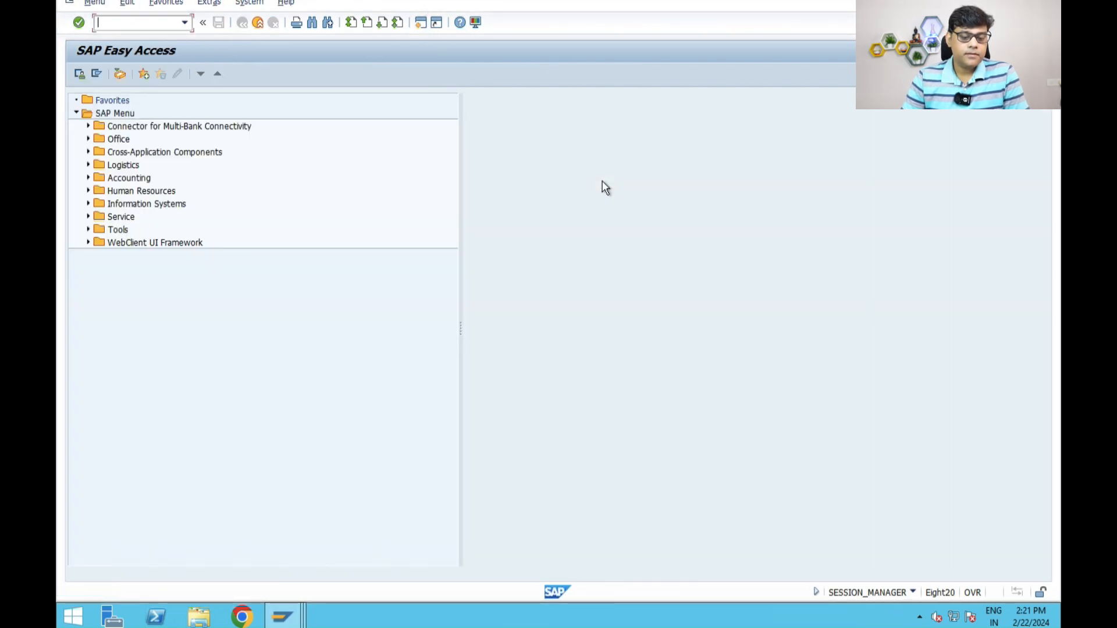
Open the FF_5 bank statement import under Accounting, Financial Accounting, Banks, Input, Bank Statement and load variant Z001.
{"action": "left_click", "coordinate": [87, 178]}
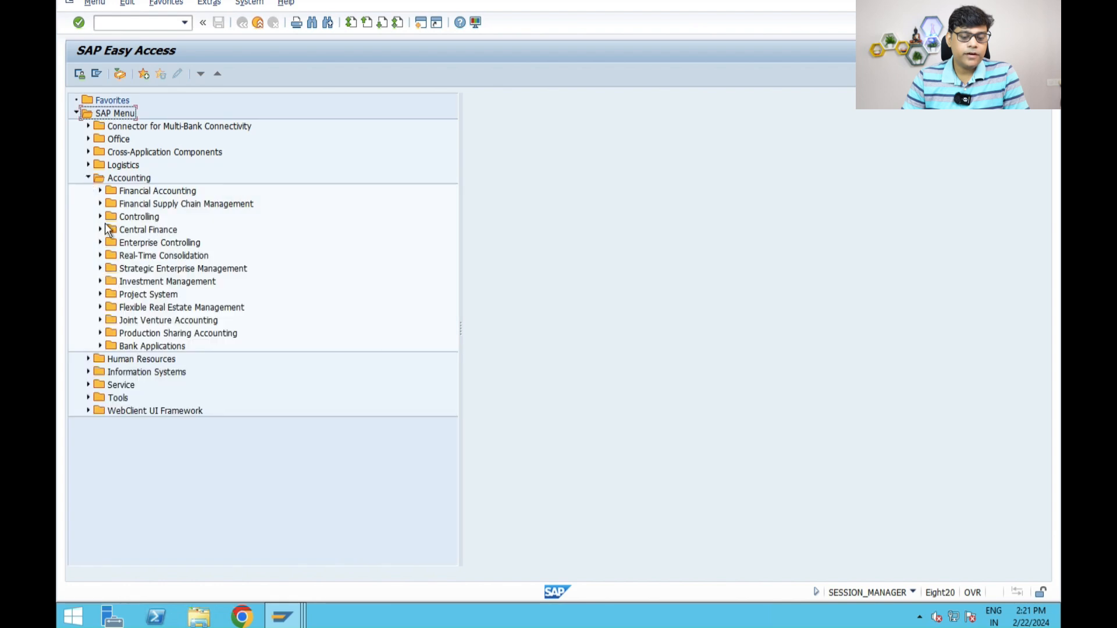
{"action": "left_click", "coordinate": [99, 190]}
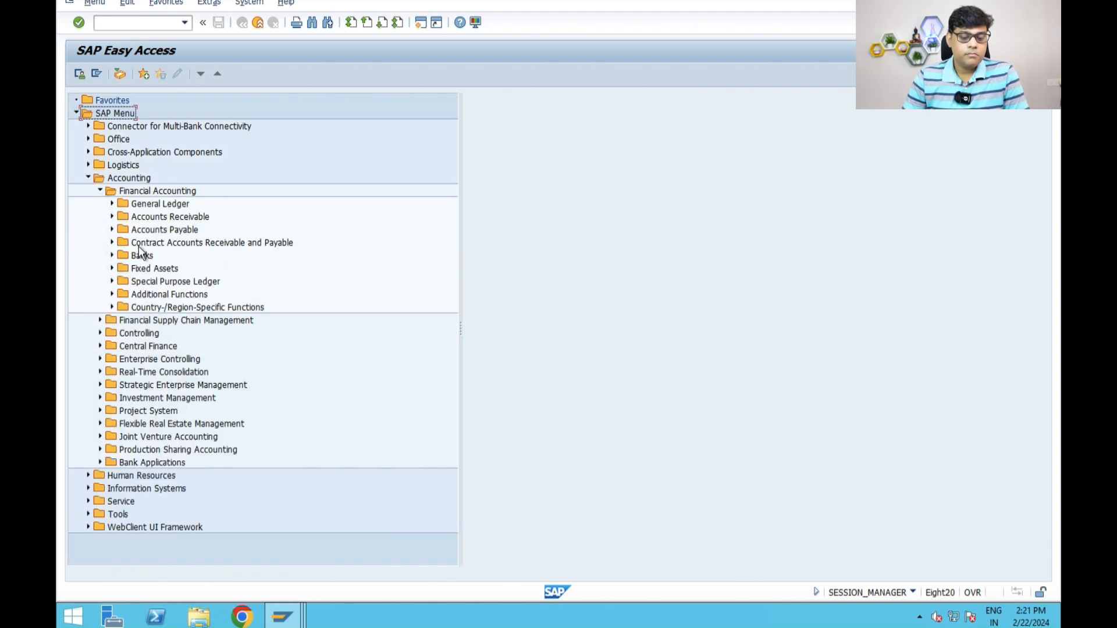
{"action": "left_click", "coordinate": [112, 256]}
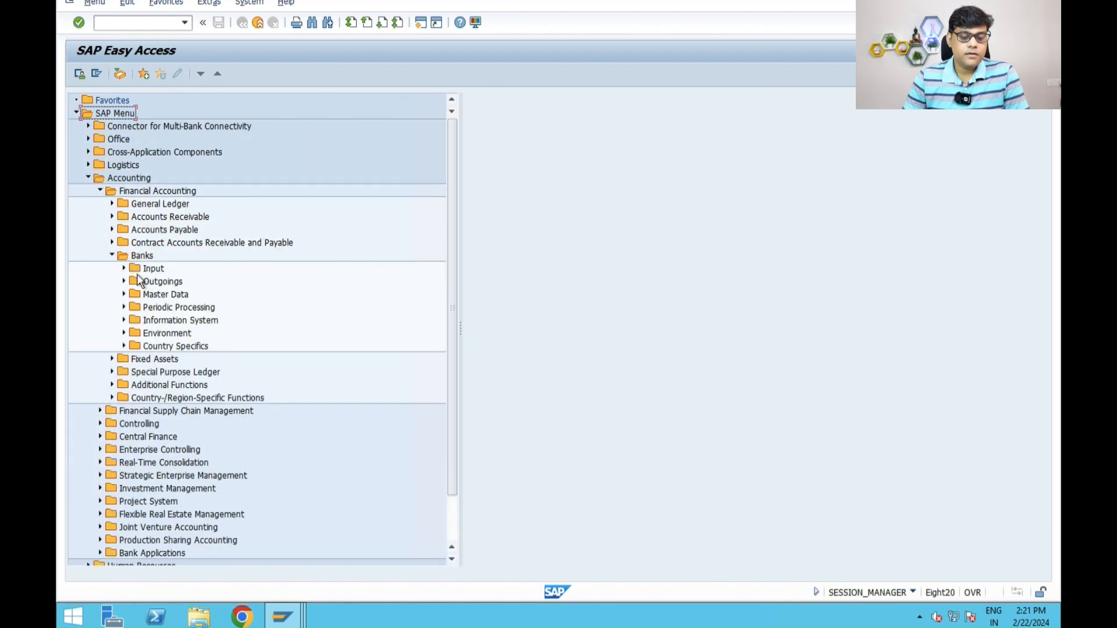
{"action": "left_click", "coordinate": [124, 269]}
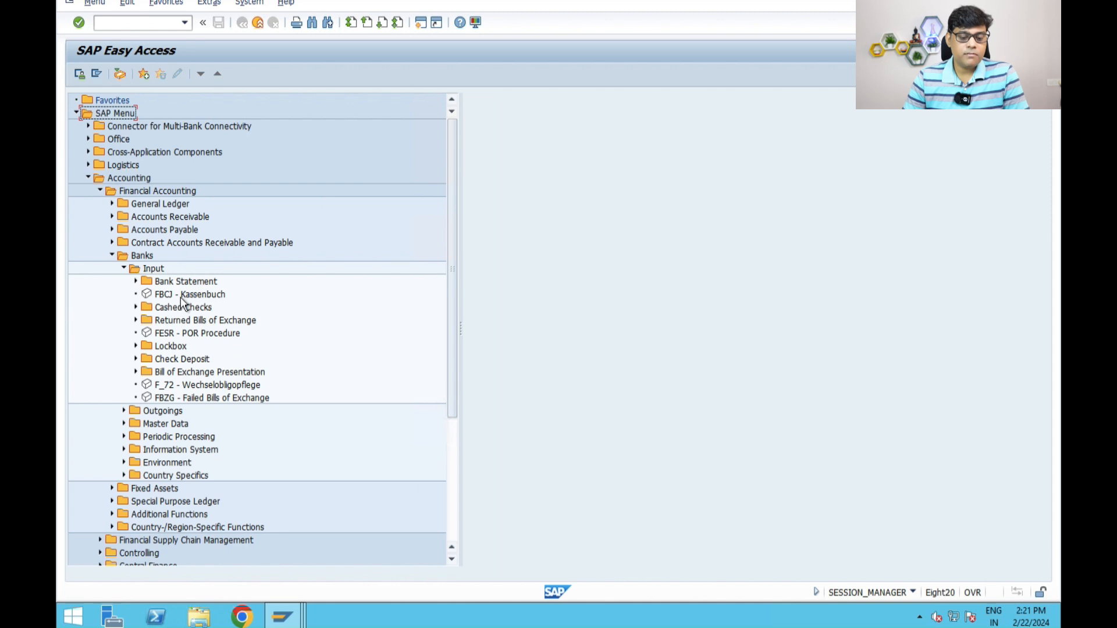
{"action": "left_click", "coordinate": [132, 281]}
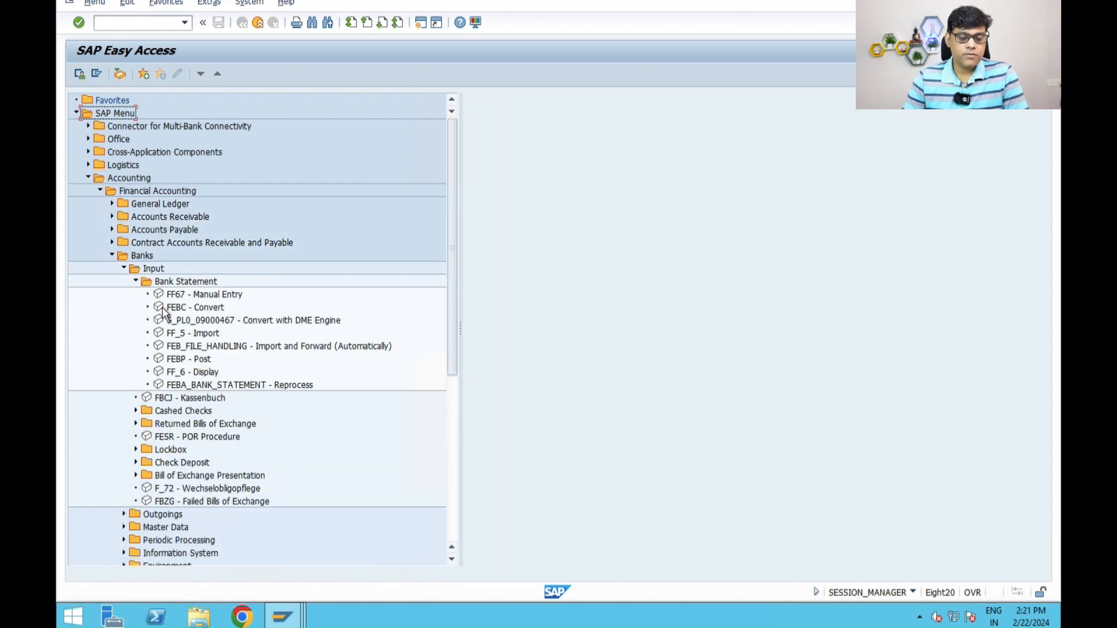
{"action": "left_click", "coordinate": [201, 297]}
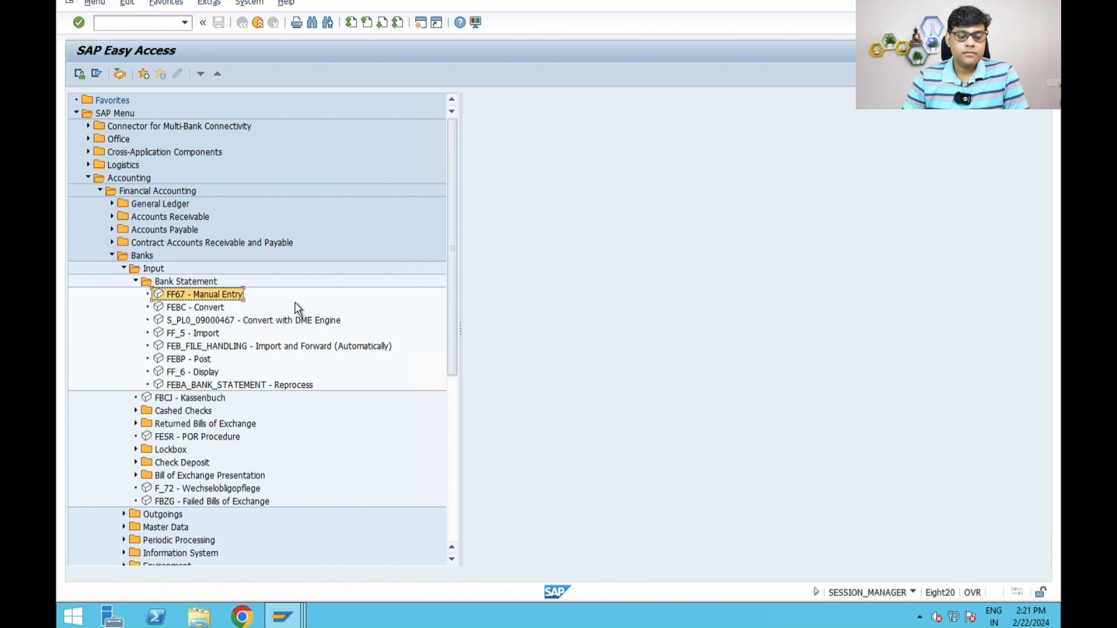
{"action": "left_click", "coordinate": [205, 335]}
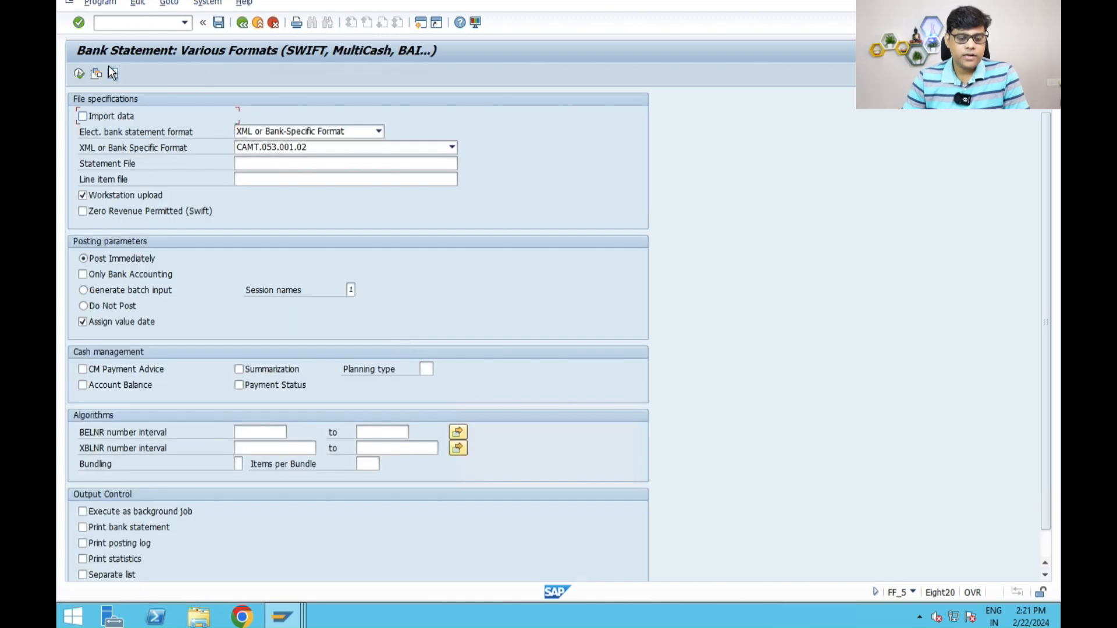
{"action": "left_click", "coordinate": [96, 73]}
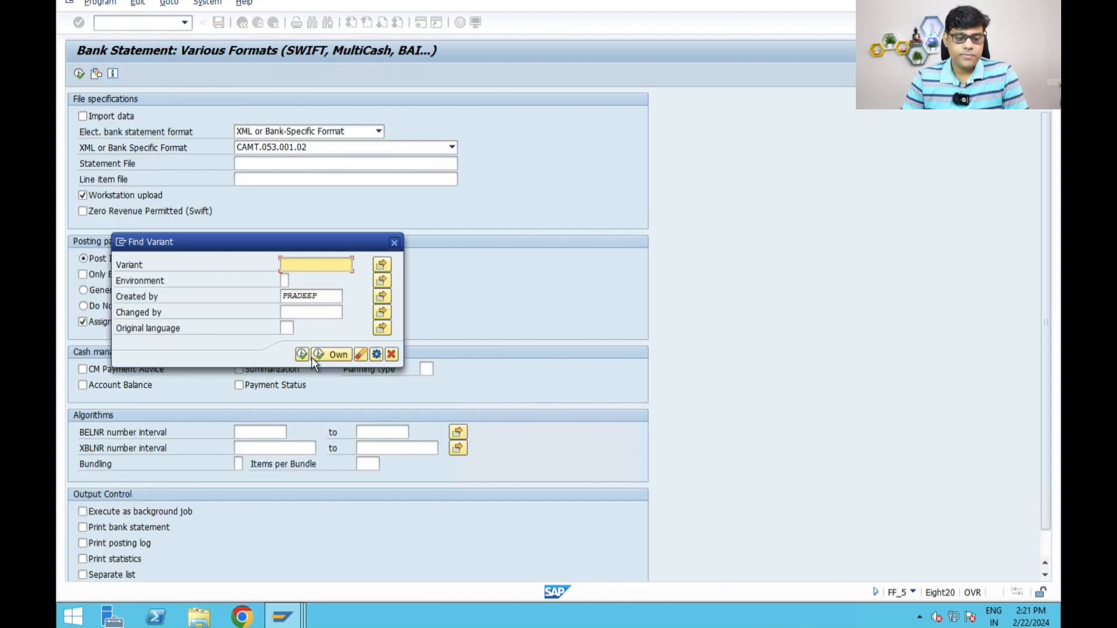
{"action": "left_click", "coordinate": [303, 354]}
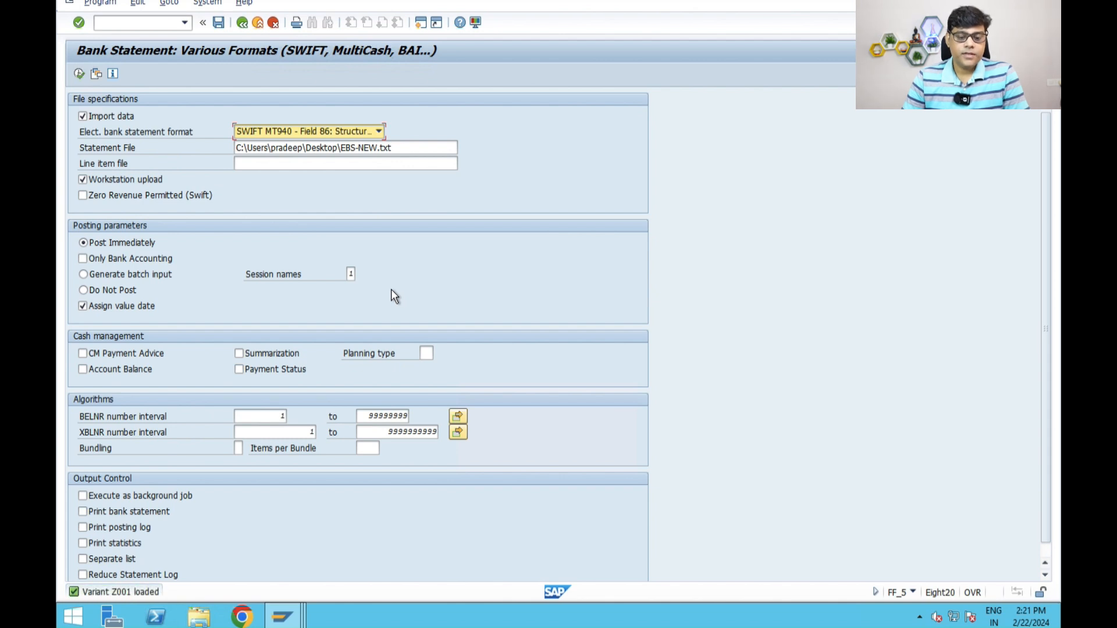
Choose EBS-Z400 from the desktop as the statement file and execute the bank statement import with immediate posting.
{"action": "left_click", "coordinate": [413, 150]}
{"action": "left_click", "coordinate": [463, 148]}
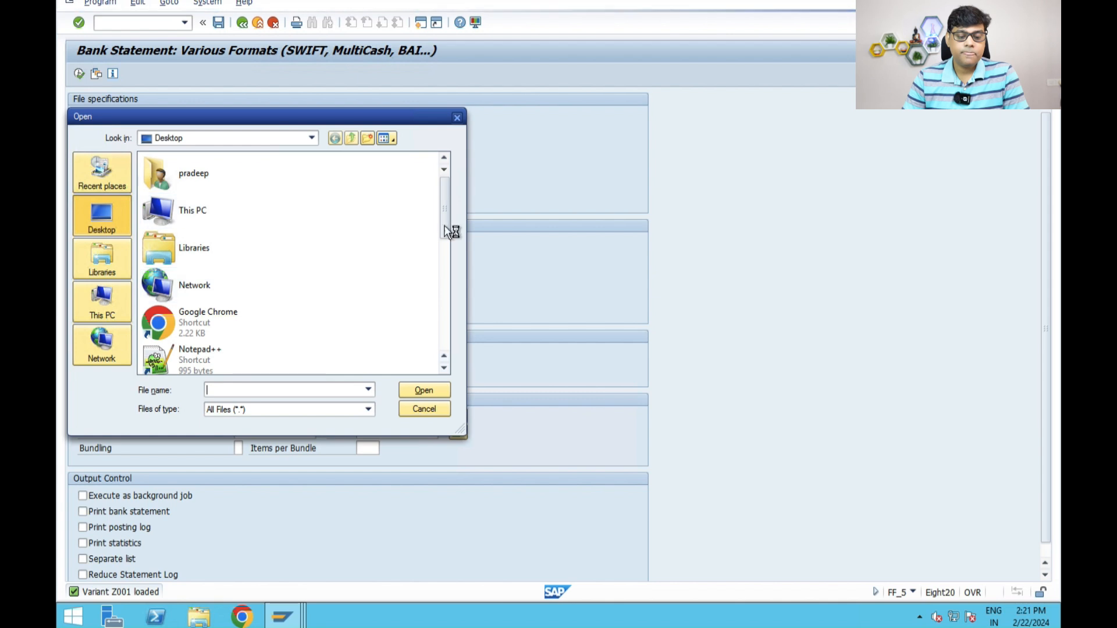
{"action": "left_click_drag", "start_coordinate": [446, 197], "coordinate": [449, 337]}
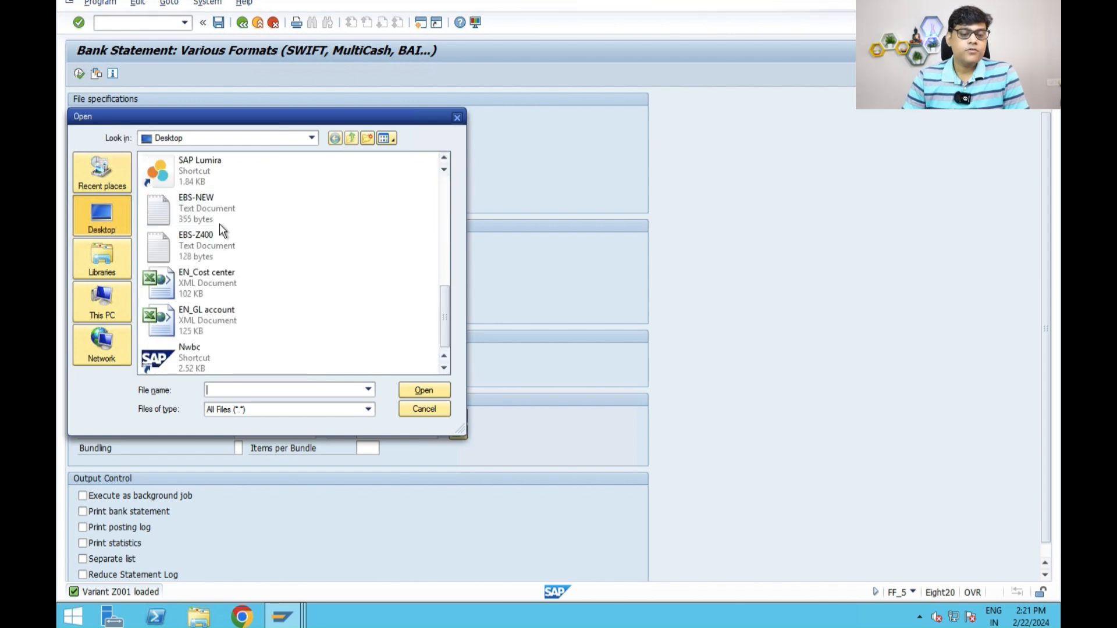
{"action": "left_click", "coordinate": [201, 249]}
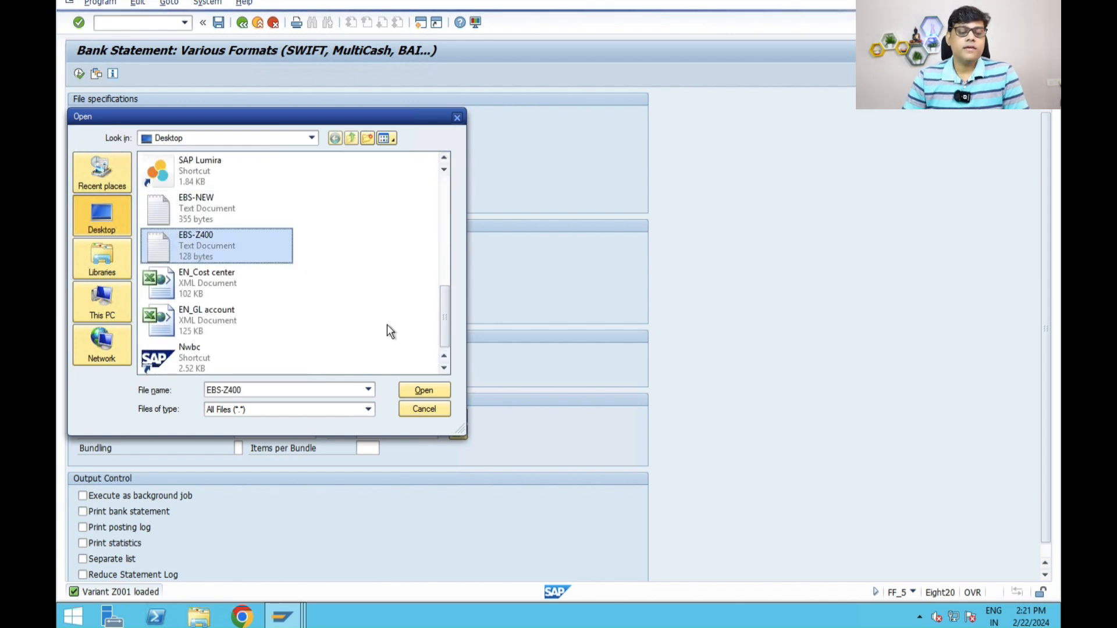
{"action": "left_click", "coordinate": [424, 393]}
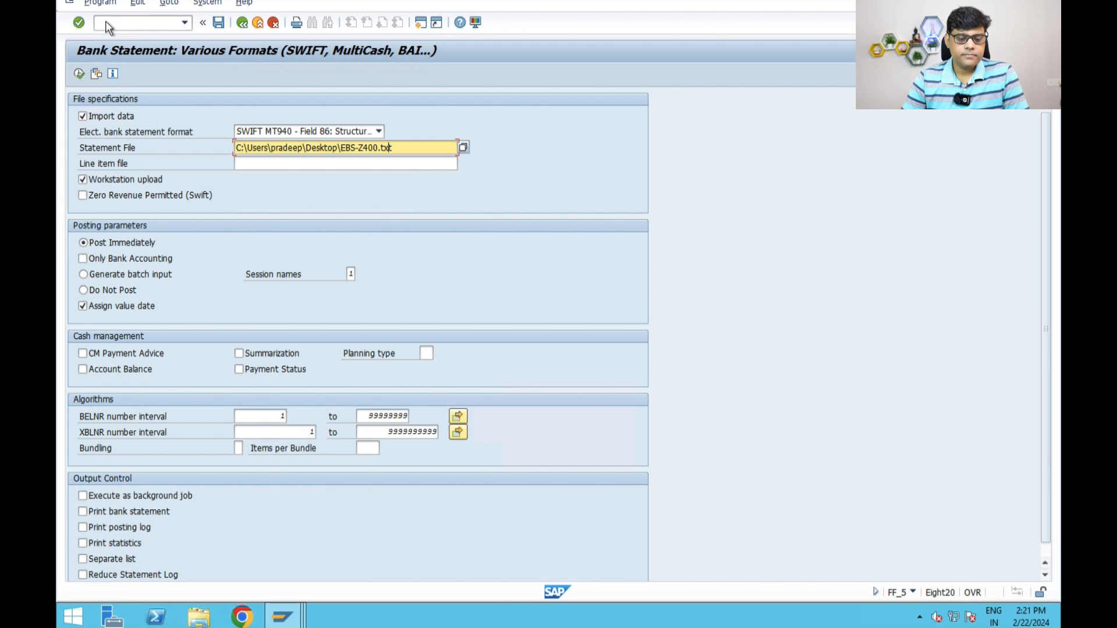
{"action": "left_click", "coordinate": [79, 73]}
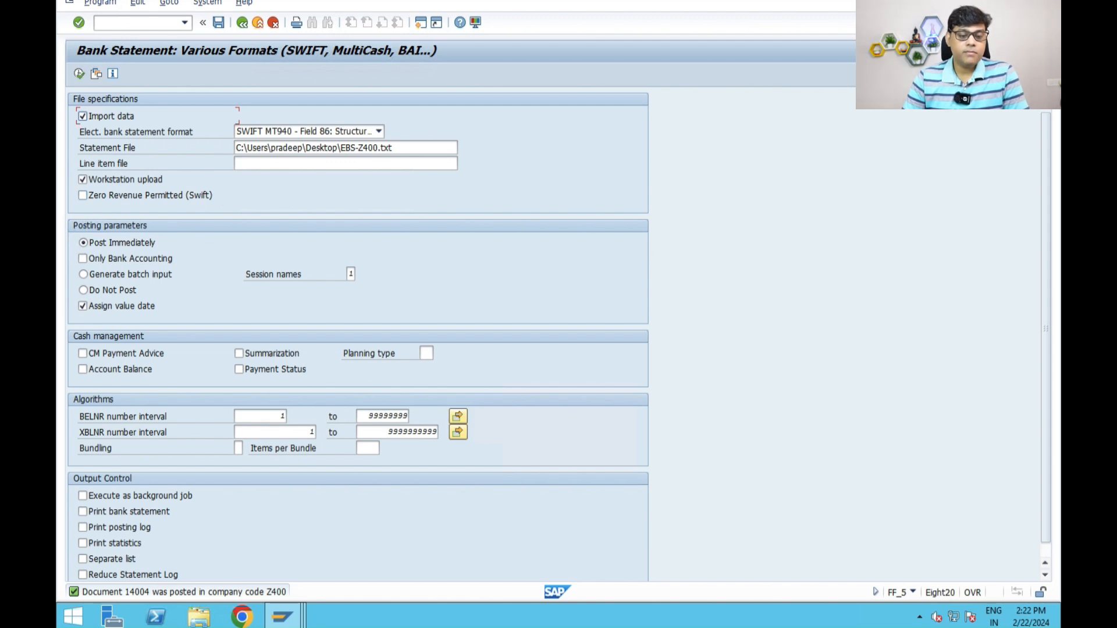
Rerun the line item display for G/L account 2001 in company code Z400 and check the account's total.
{"action": "left_click", "coordinate": [282, 616]}
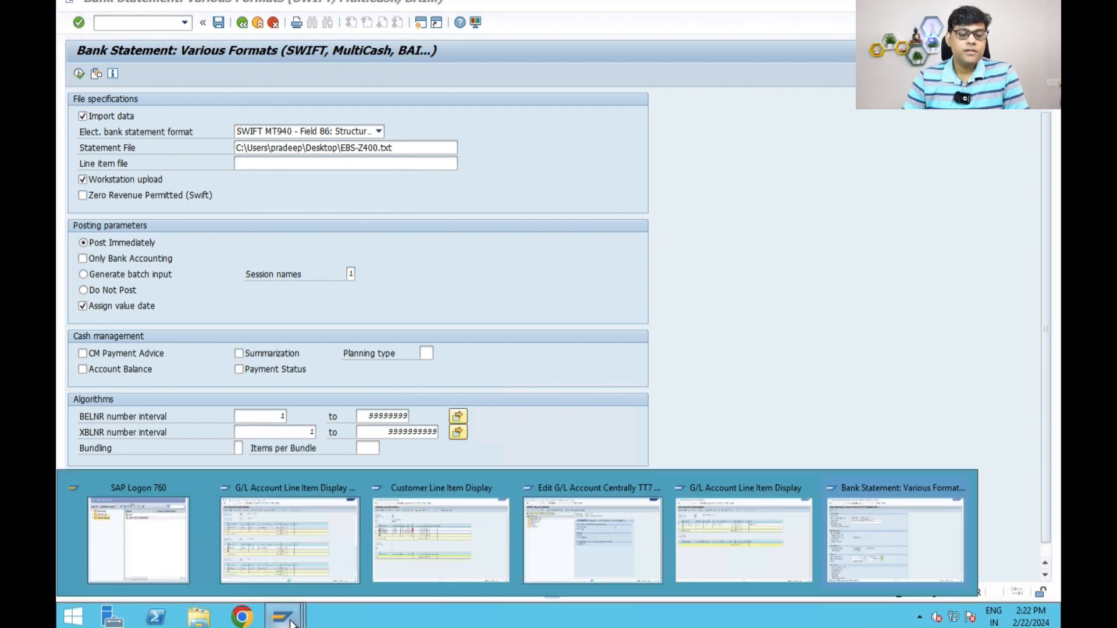
{"action": "left_click", "coordinate": [735, 550]}
{"action": "left_click", "coordinate": [243, 23]}
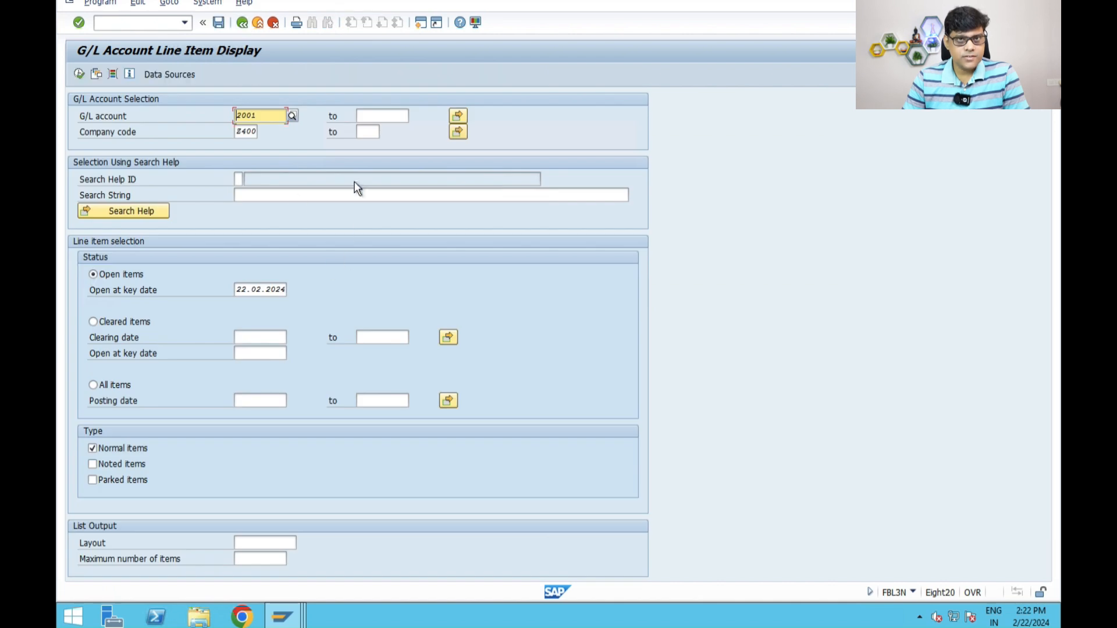
{"action": "left_click", "coordinate": [79, 74]}
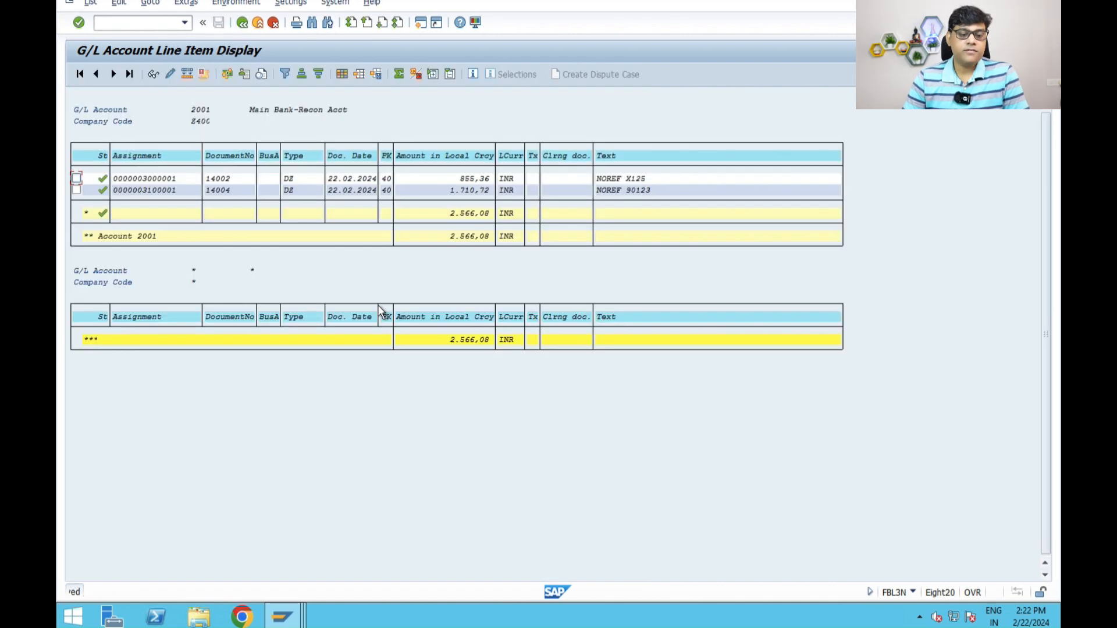
{"action": "left_click", "coordinate": [462, 215]}
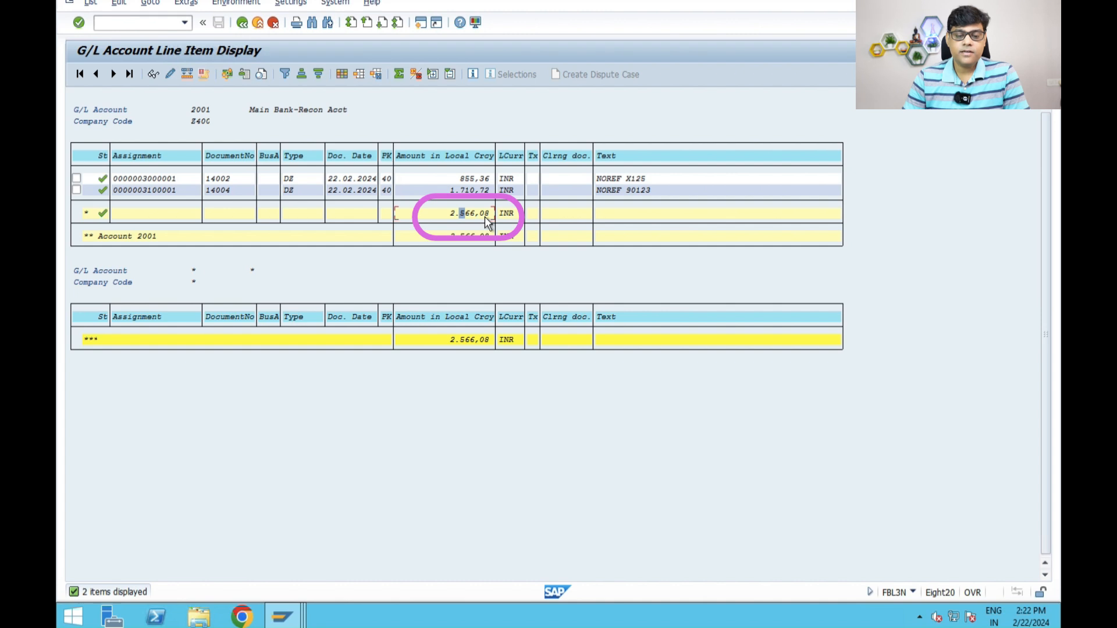
Compare the bank account's total with the total in the Numbers spreadsheet and return to the SAP session.
{"action": "left_click", "coordinate": [93, 13]}
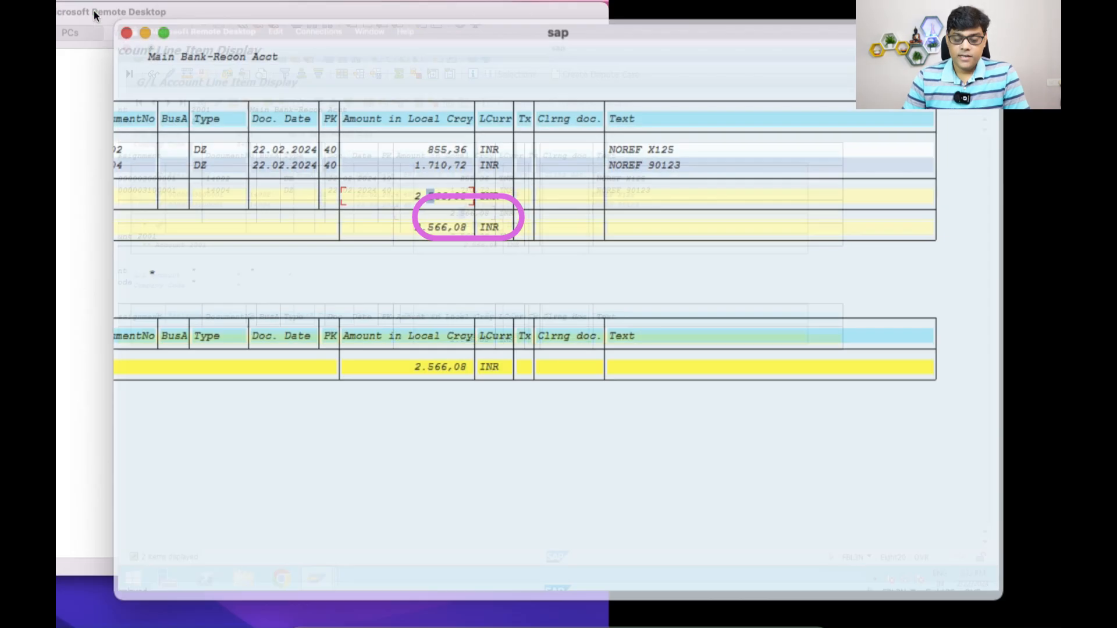
{"action": "left_click", "coordinate": [711, 580]}
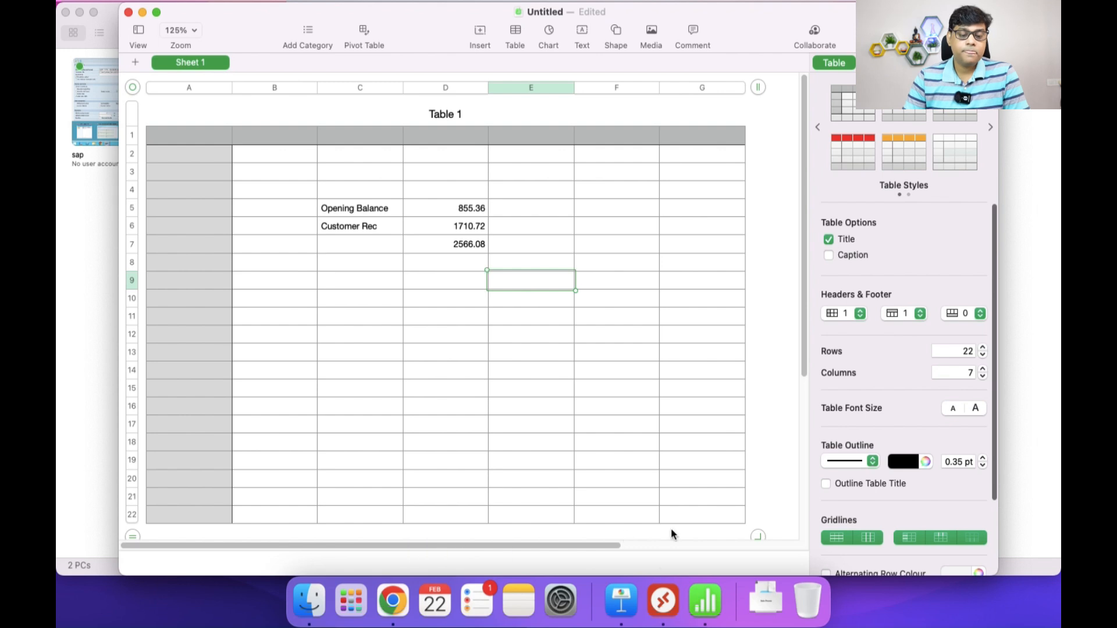
{"action": "left_click", "coordinate": [663, 599]}
{"action": "left_click", "coordinate": [261, 102]}
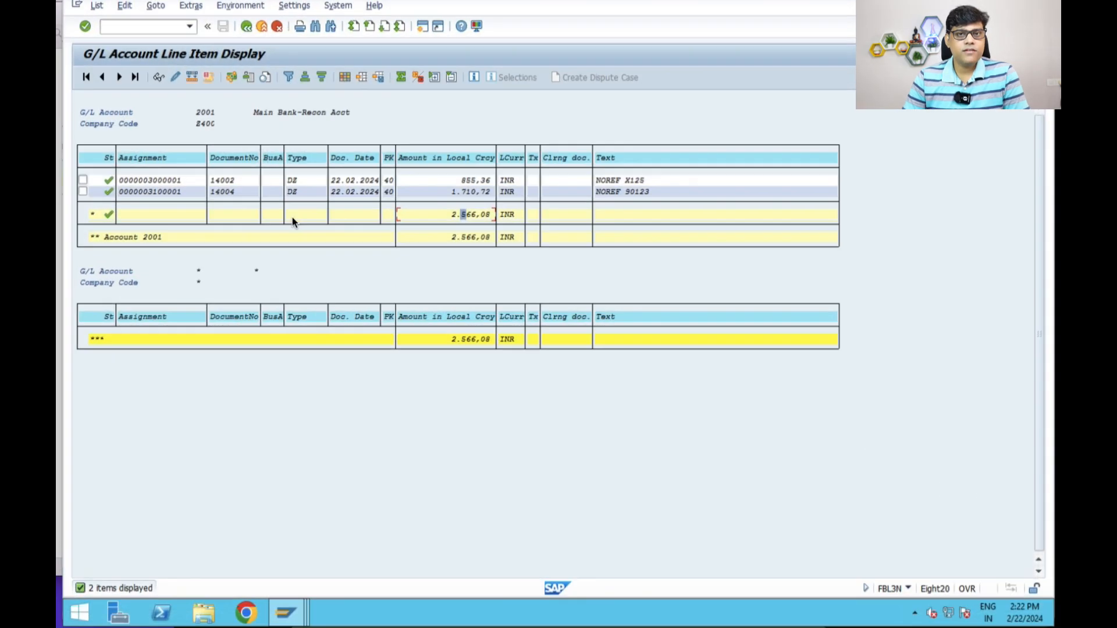
Switch to the customer line item display and refresh customer 26's open items to check the invoice's clearing.
{"action": "mouse_move", "coordinate": [289, 622]}
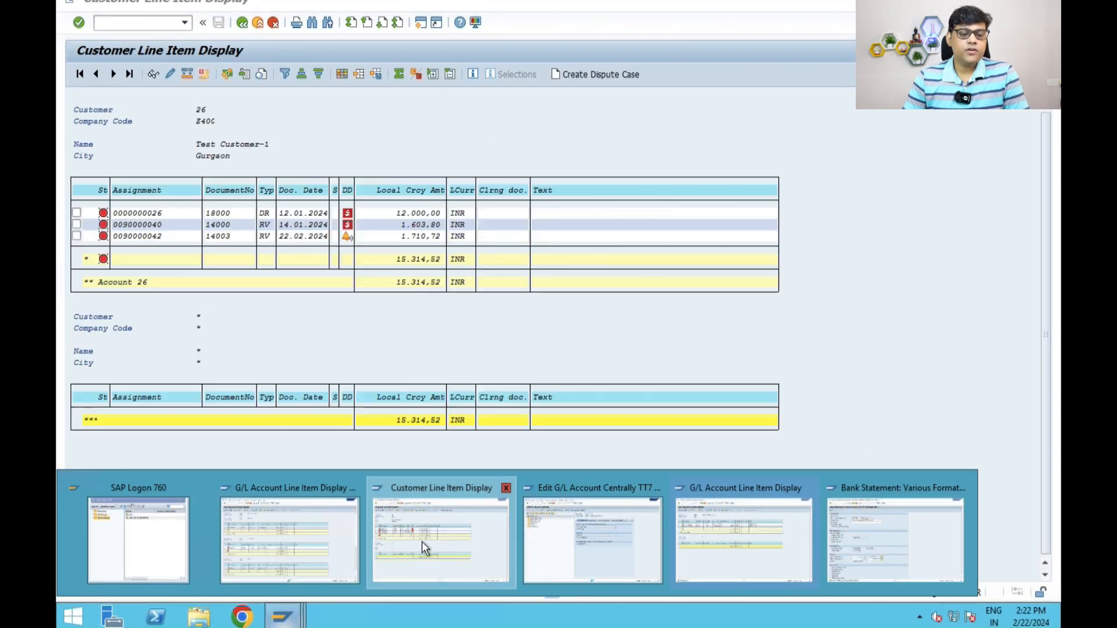
{"action": "left_click", "coordinate": [422, 542]}
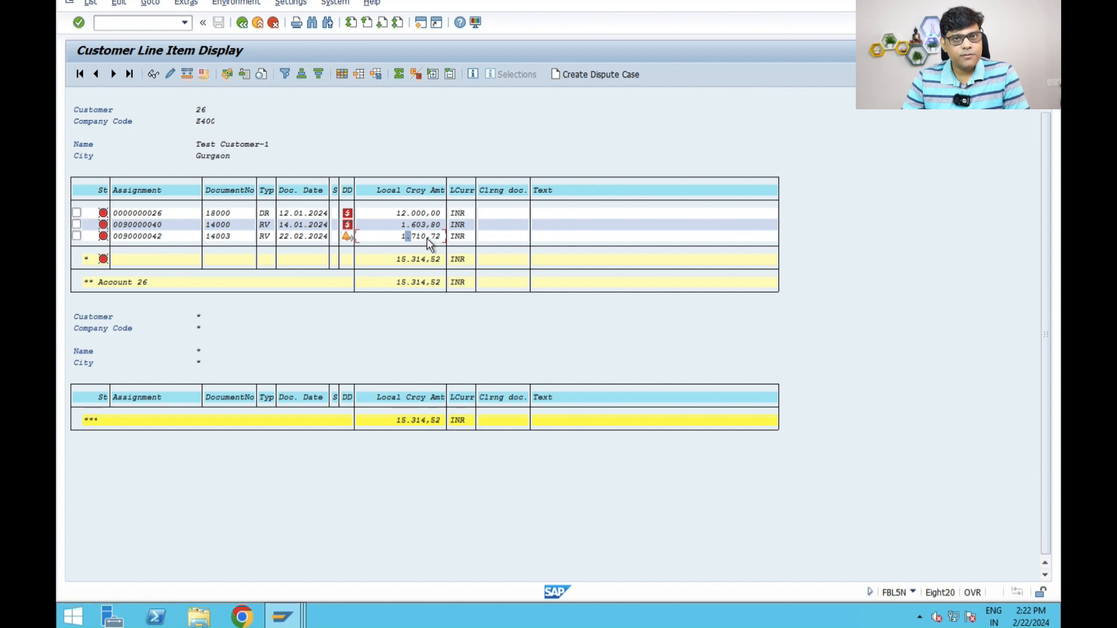
{"action": "left_click", "coordinate": [91, 3]}
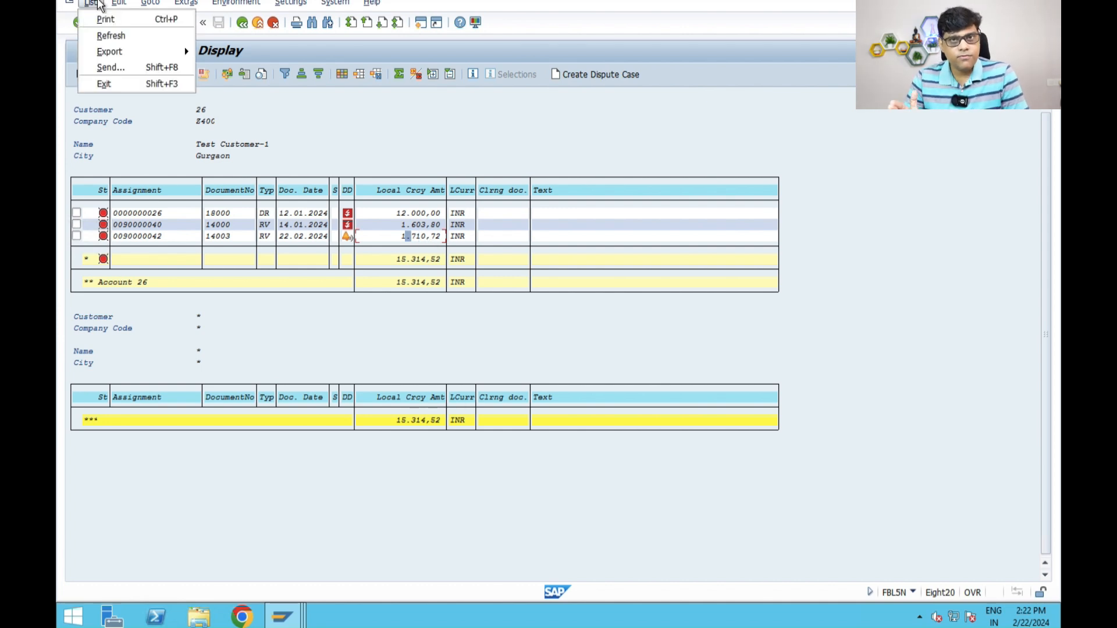
{"action": "left_click", "coordinate": [112, 36]}
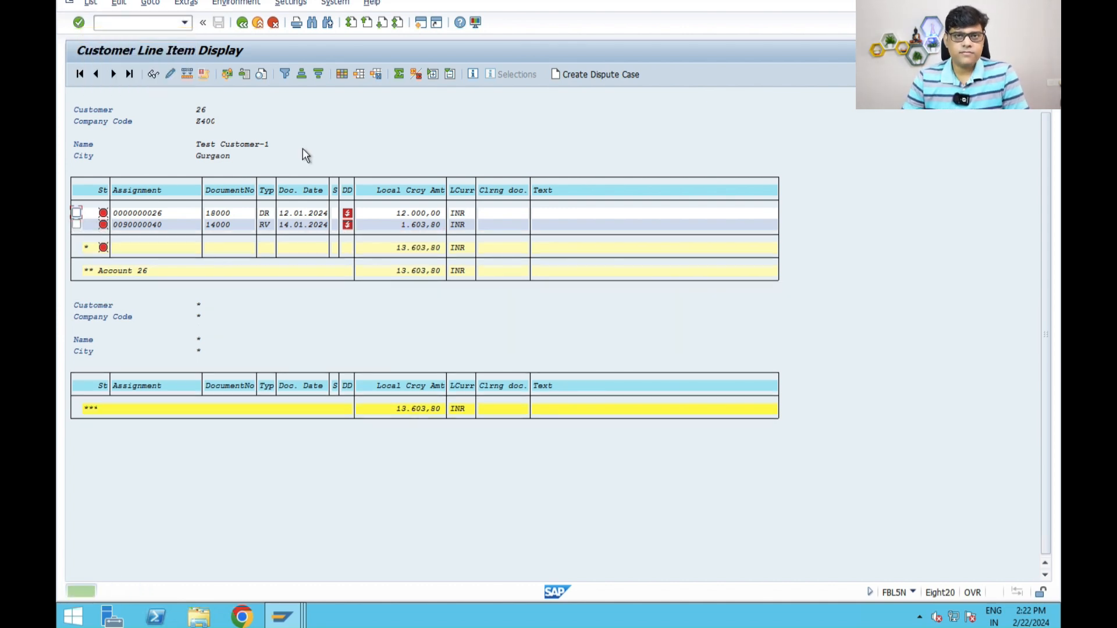